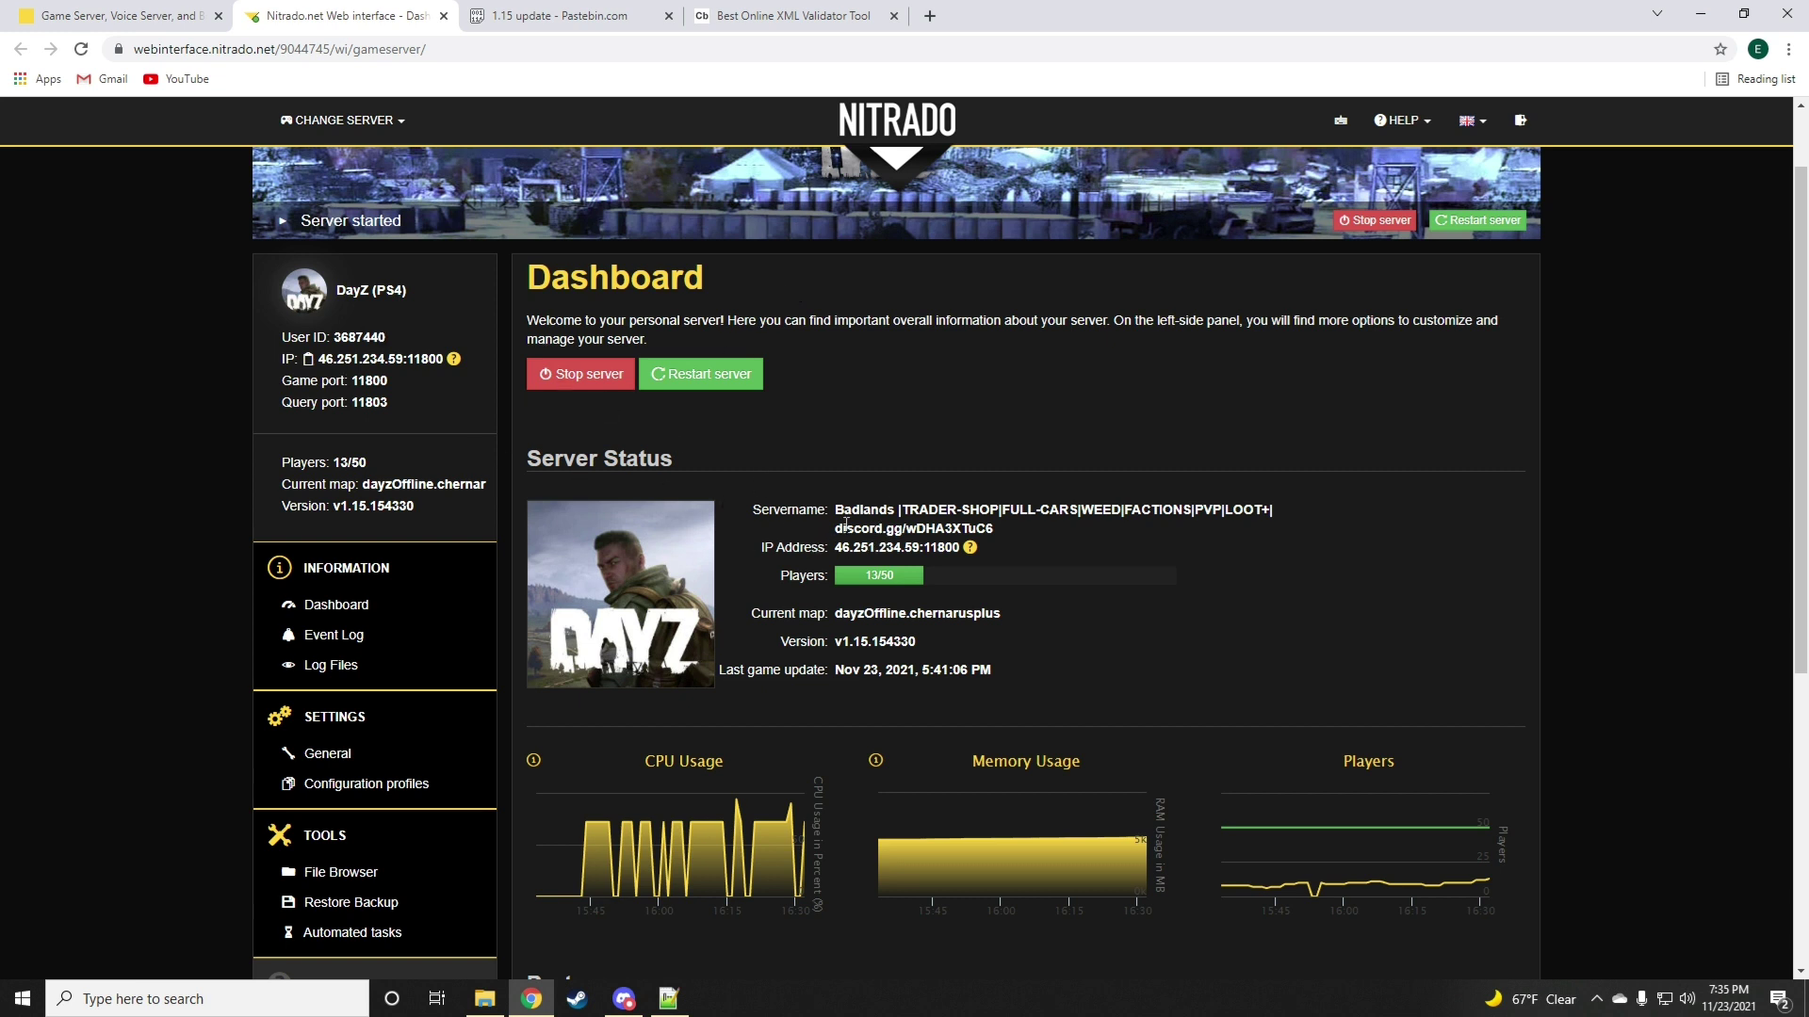
- Look over the types.xml section of the 1.15 update paste and bring up the online XML validator
{"action": "left_click", "coordinate": [549, 31]}
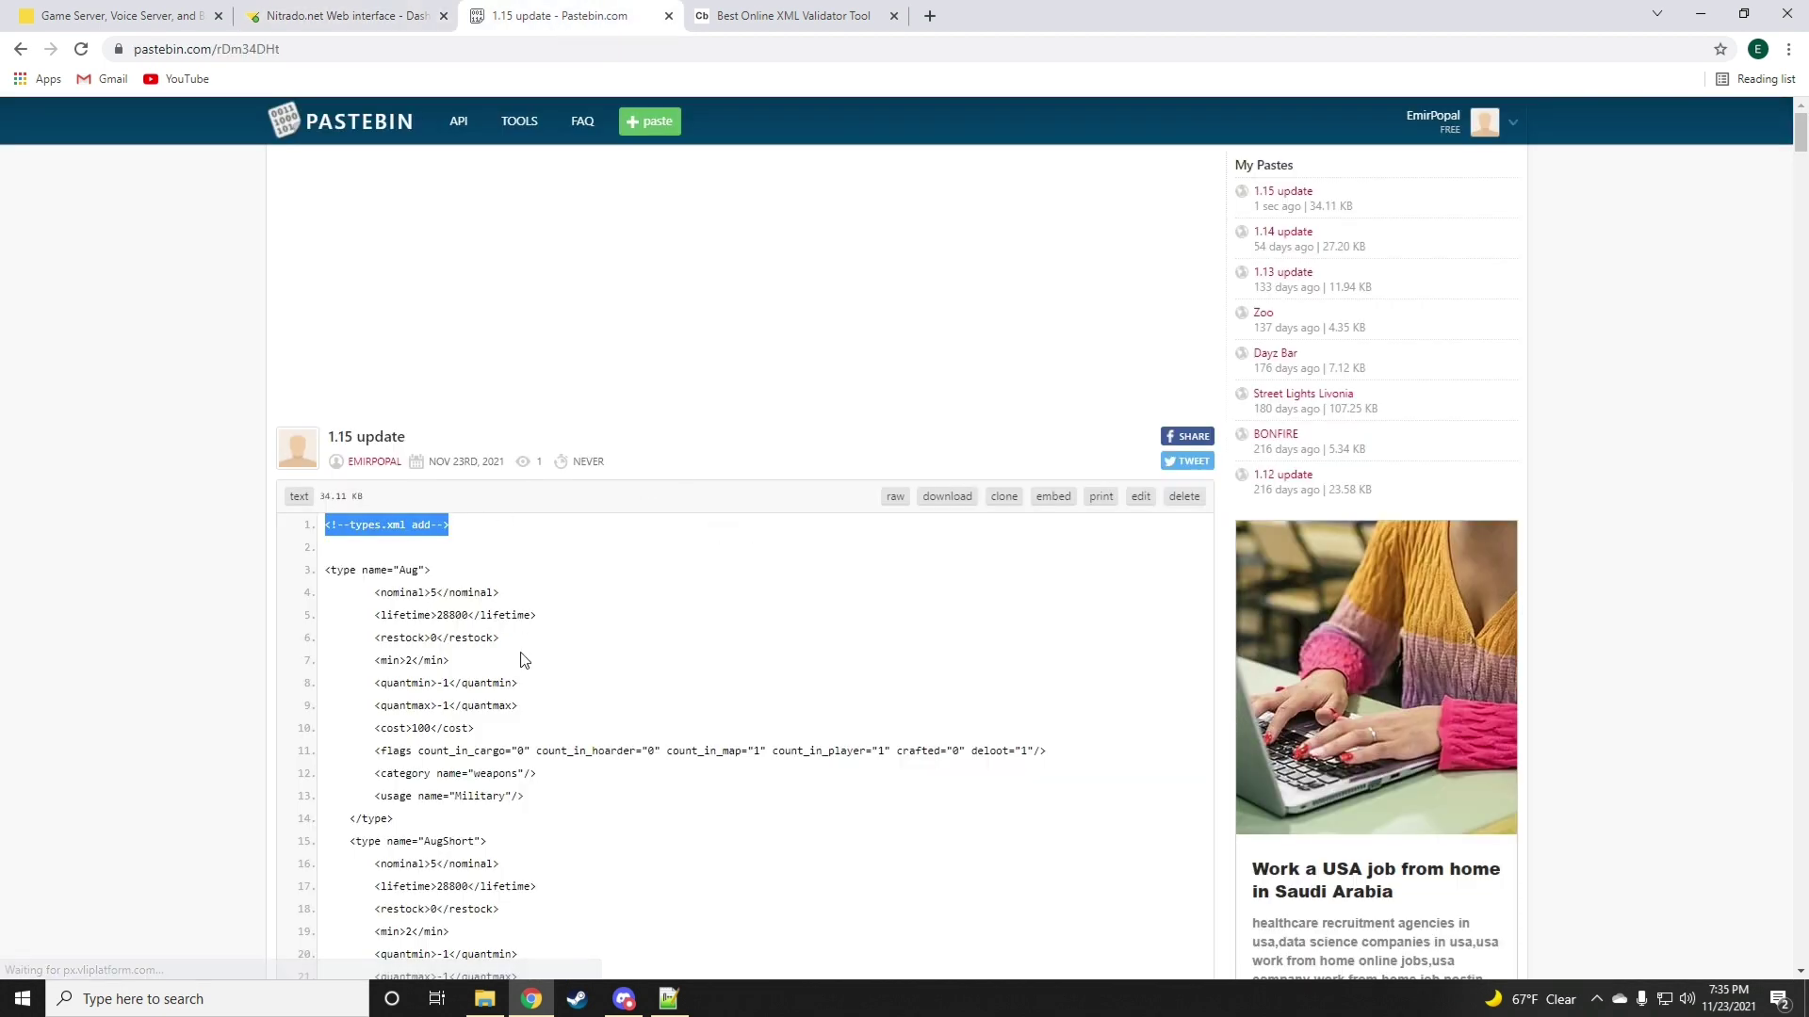
{"action": "scroll", "coordinate": [552, 632], "scroll_direction": "down", "scroll_amount": 1}
{"action": "scroll", "coordinate": [552, 632], "scroll_direction": "down", "scroll_amount": 1}
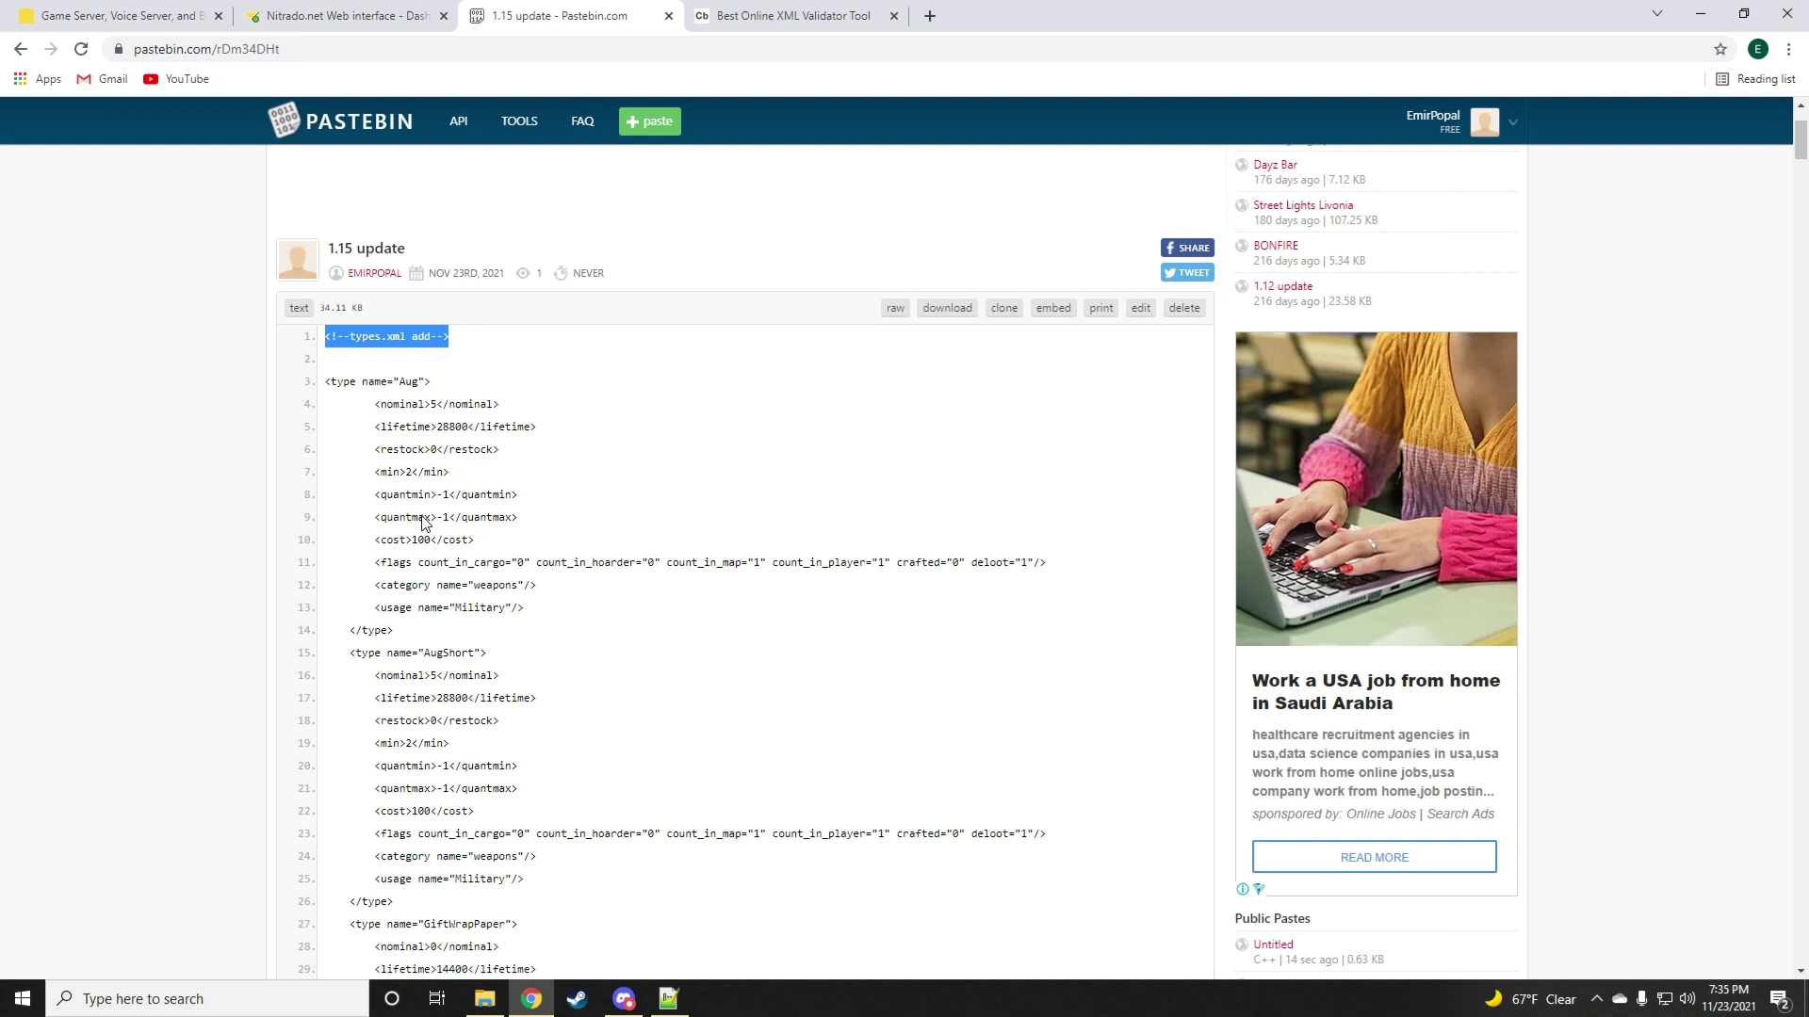
{"action": "left_click", "coordinate": [325, 388]}
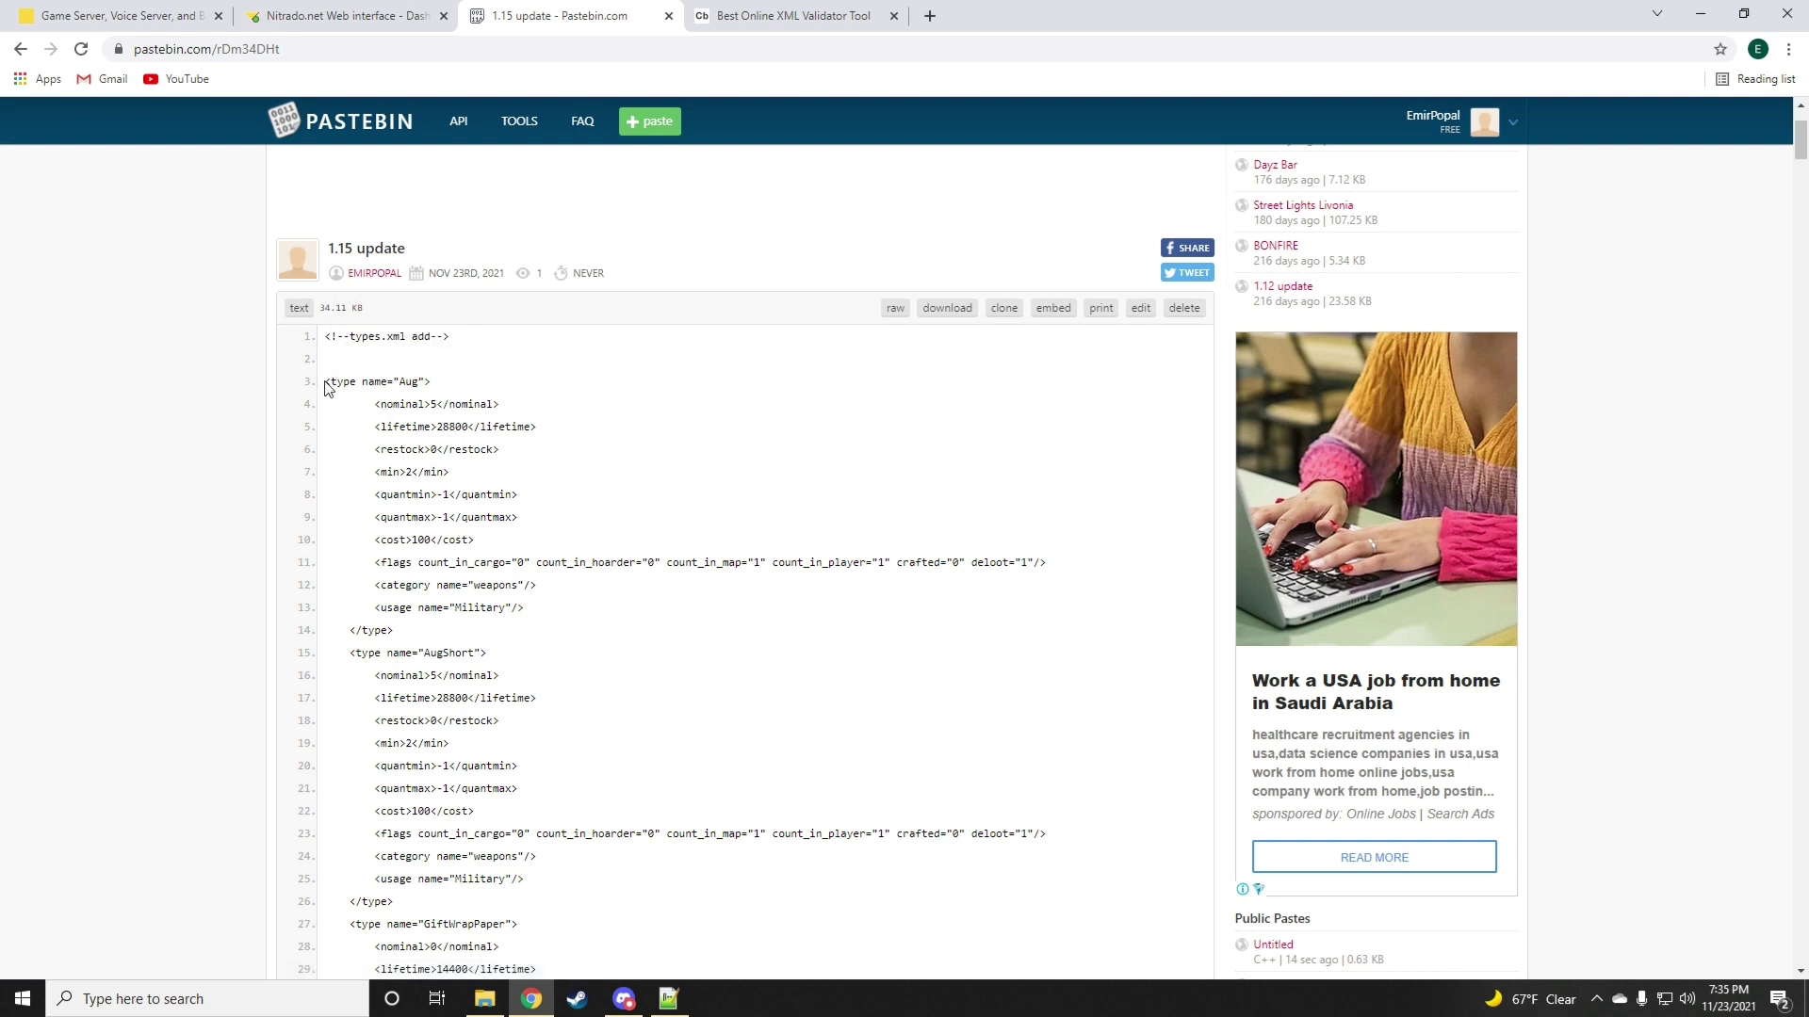
{"action": "left_click_drag", "start_coordinate": [327, 382], "coordinate": [580, 934]}
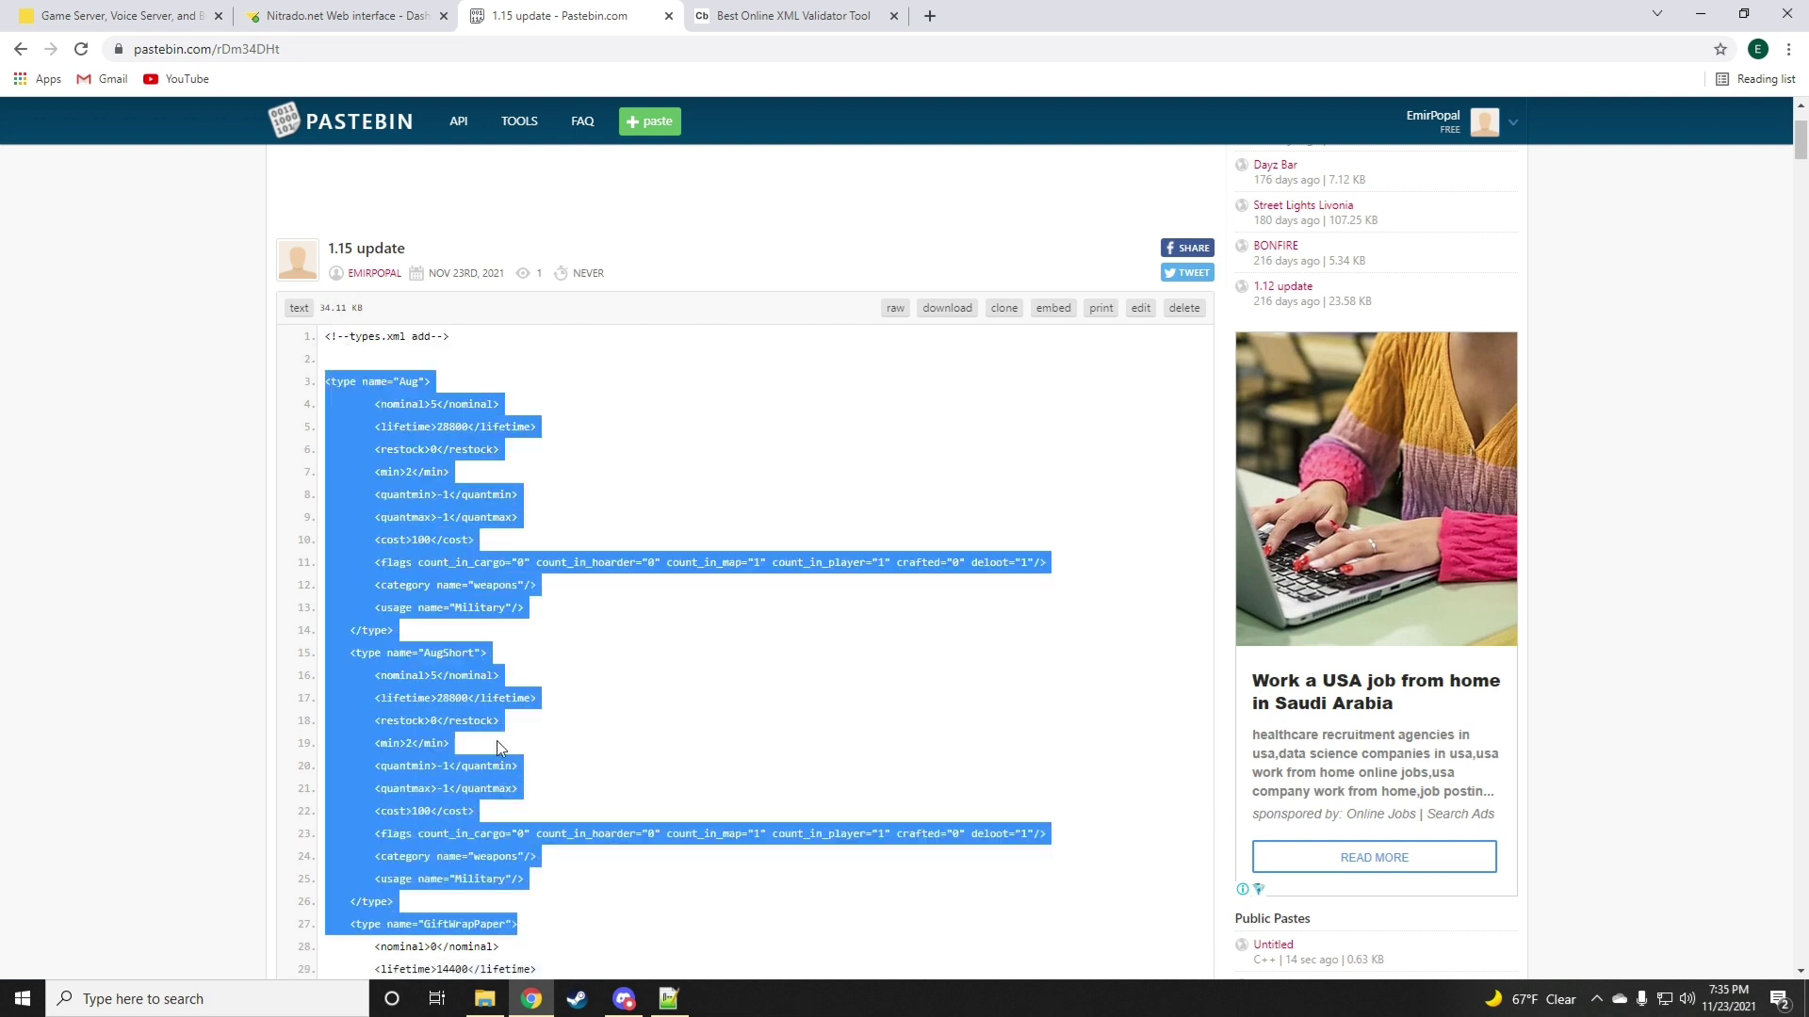
{"action": "left_click_drag", "start_coordinate": [325, 336], "coordinate": [452, 337]}
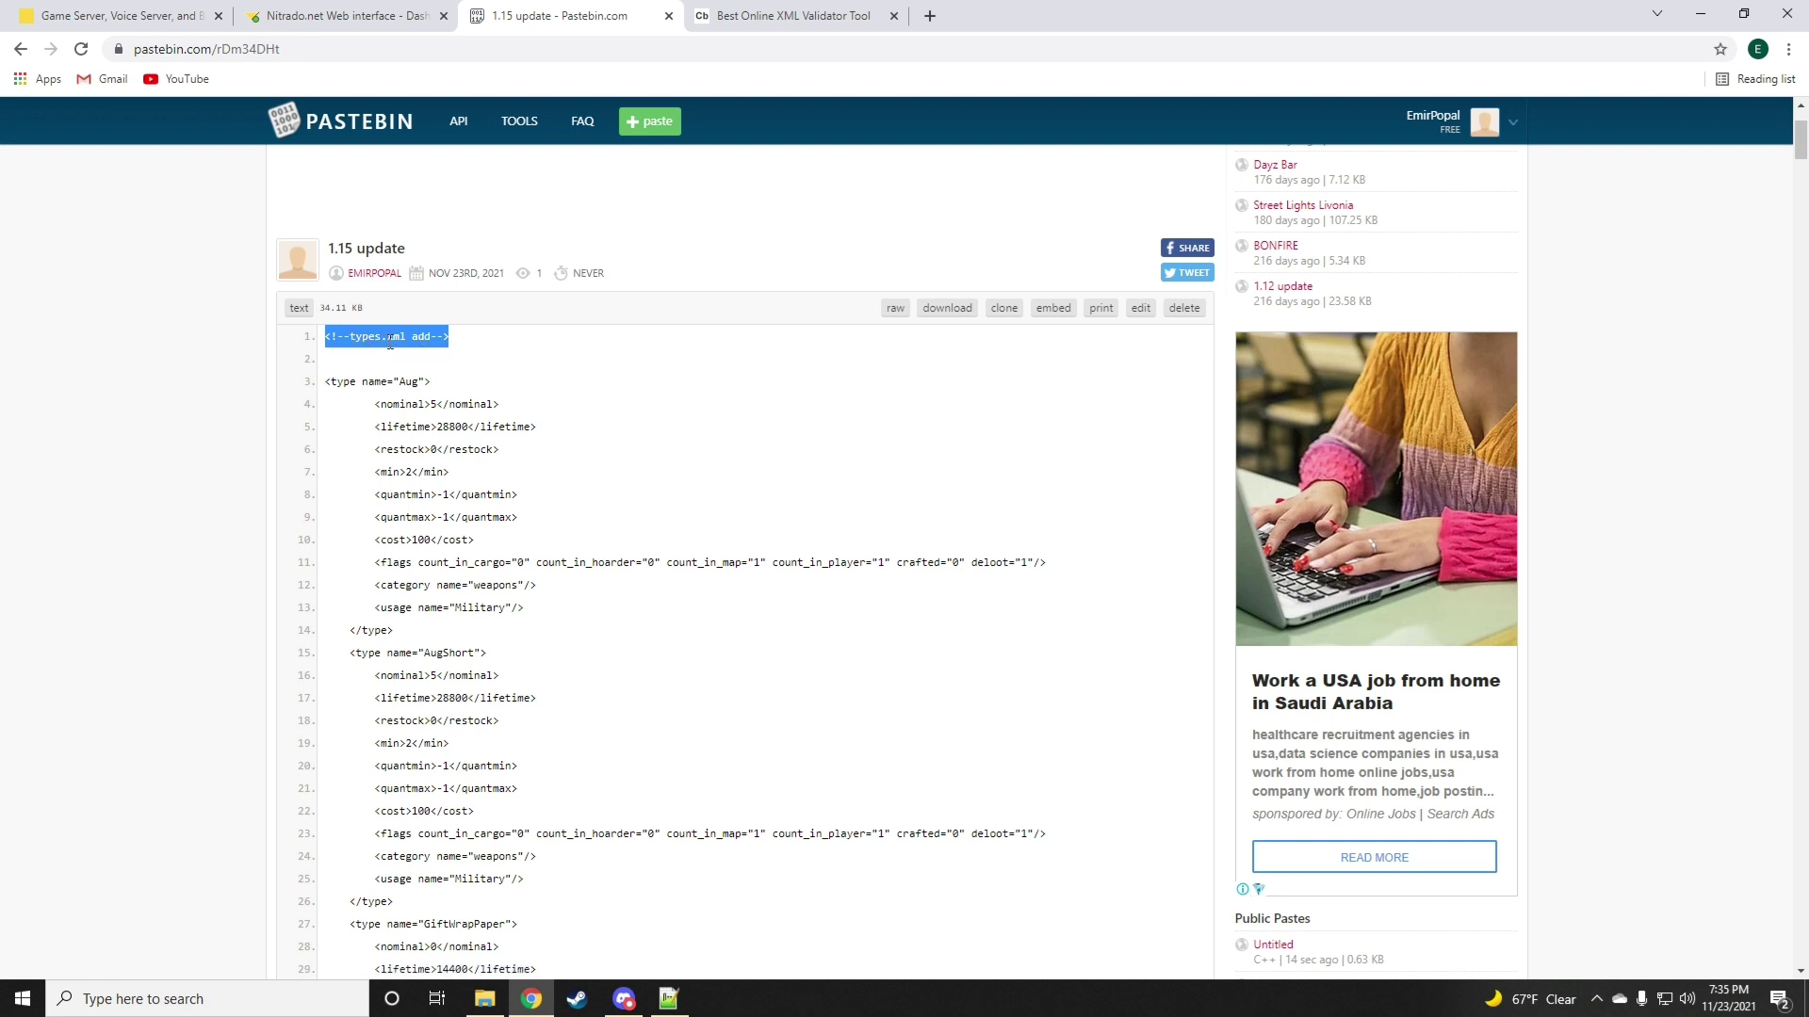
{"action": "left_click", "coordinate": [791, 15]}
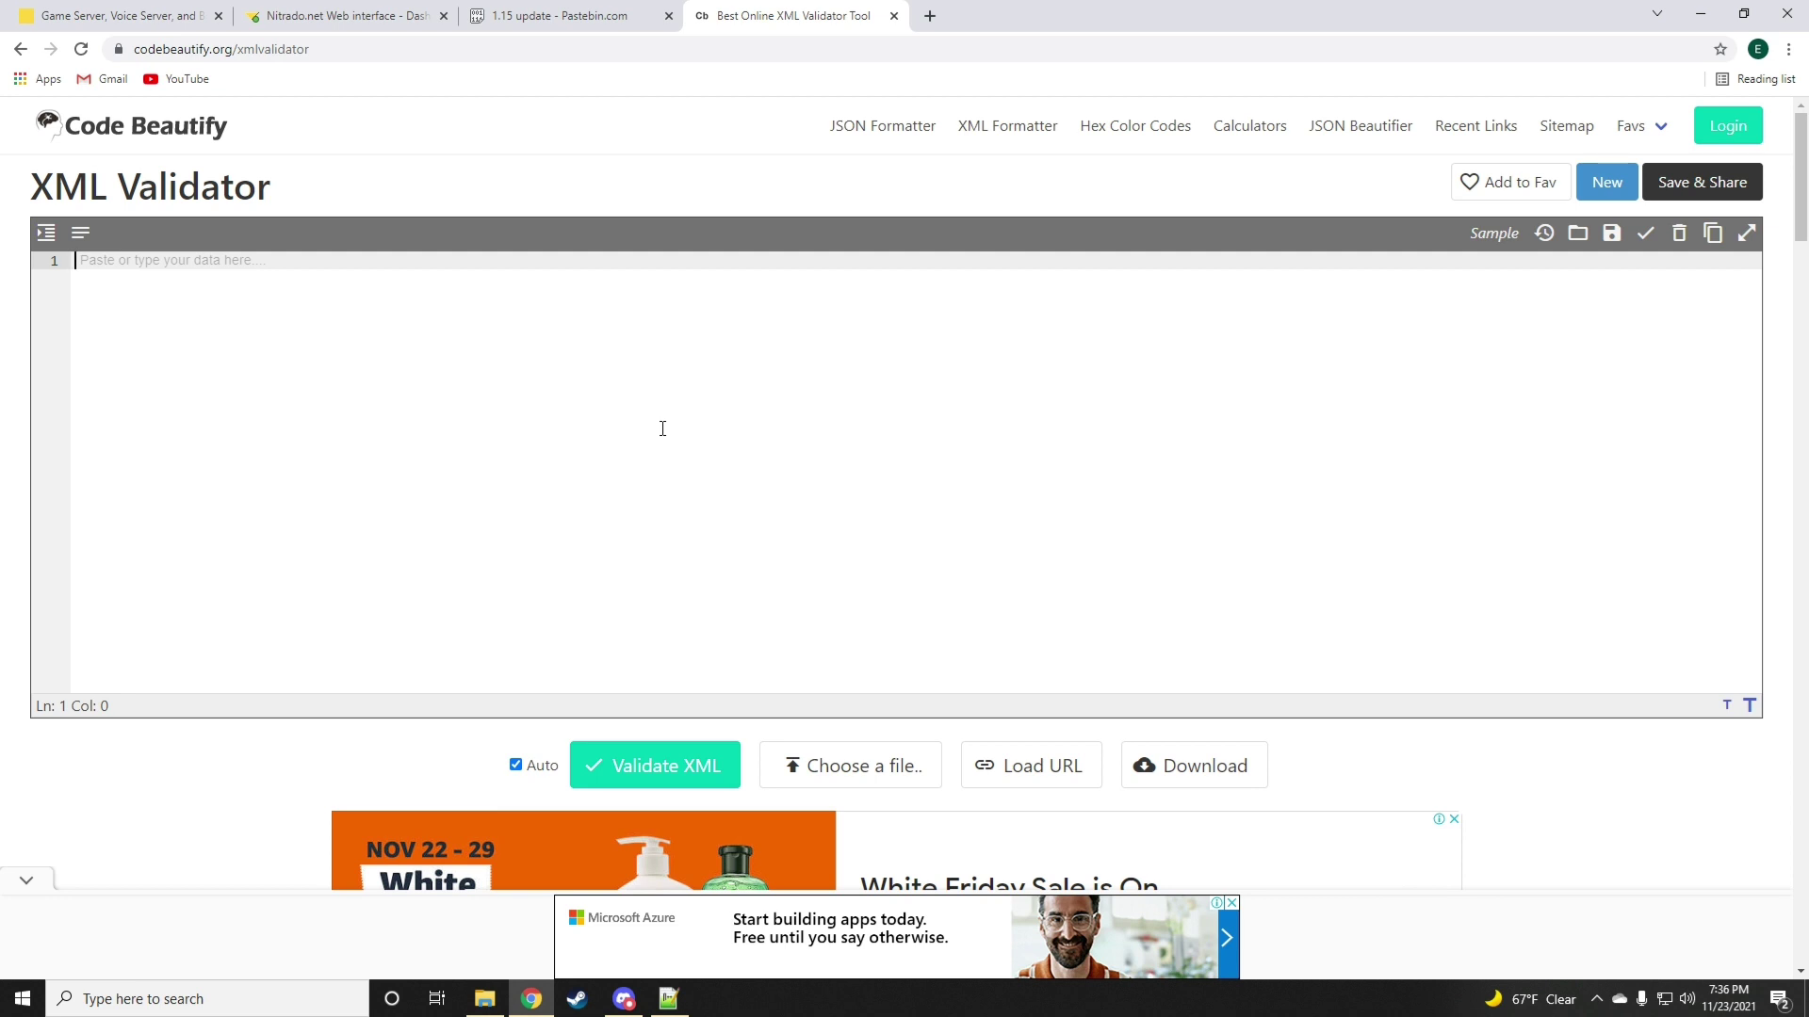
- Check the server name in the Server Status section of the Nitrado dashboard
{"action": "left_click", "coordinate": [334, 16]}
{"action": "scroll", "coordinate": [565, 452], "scroll_direction": "down", "scroll_amount": 1}
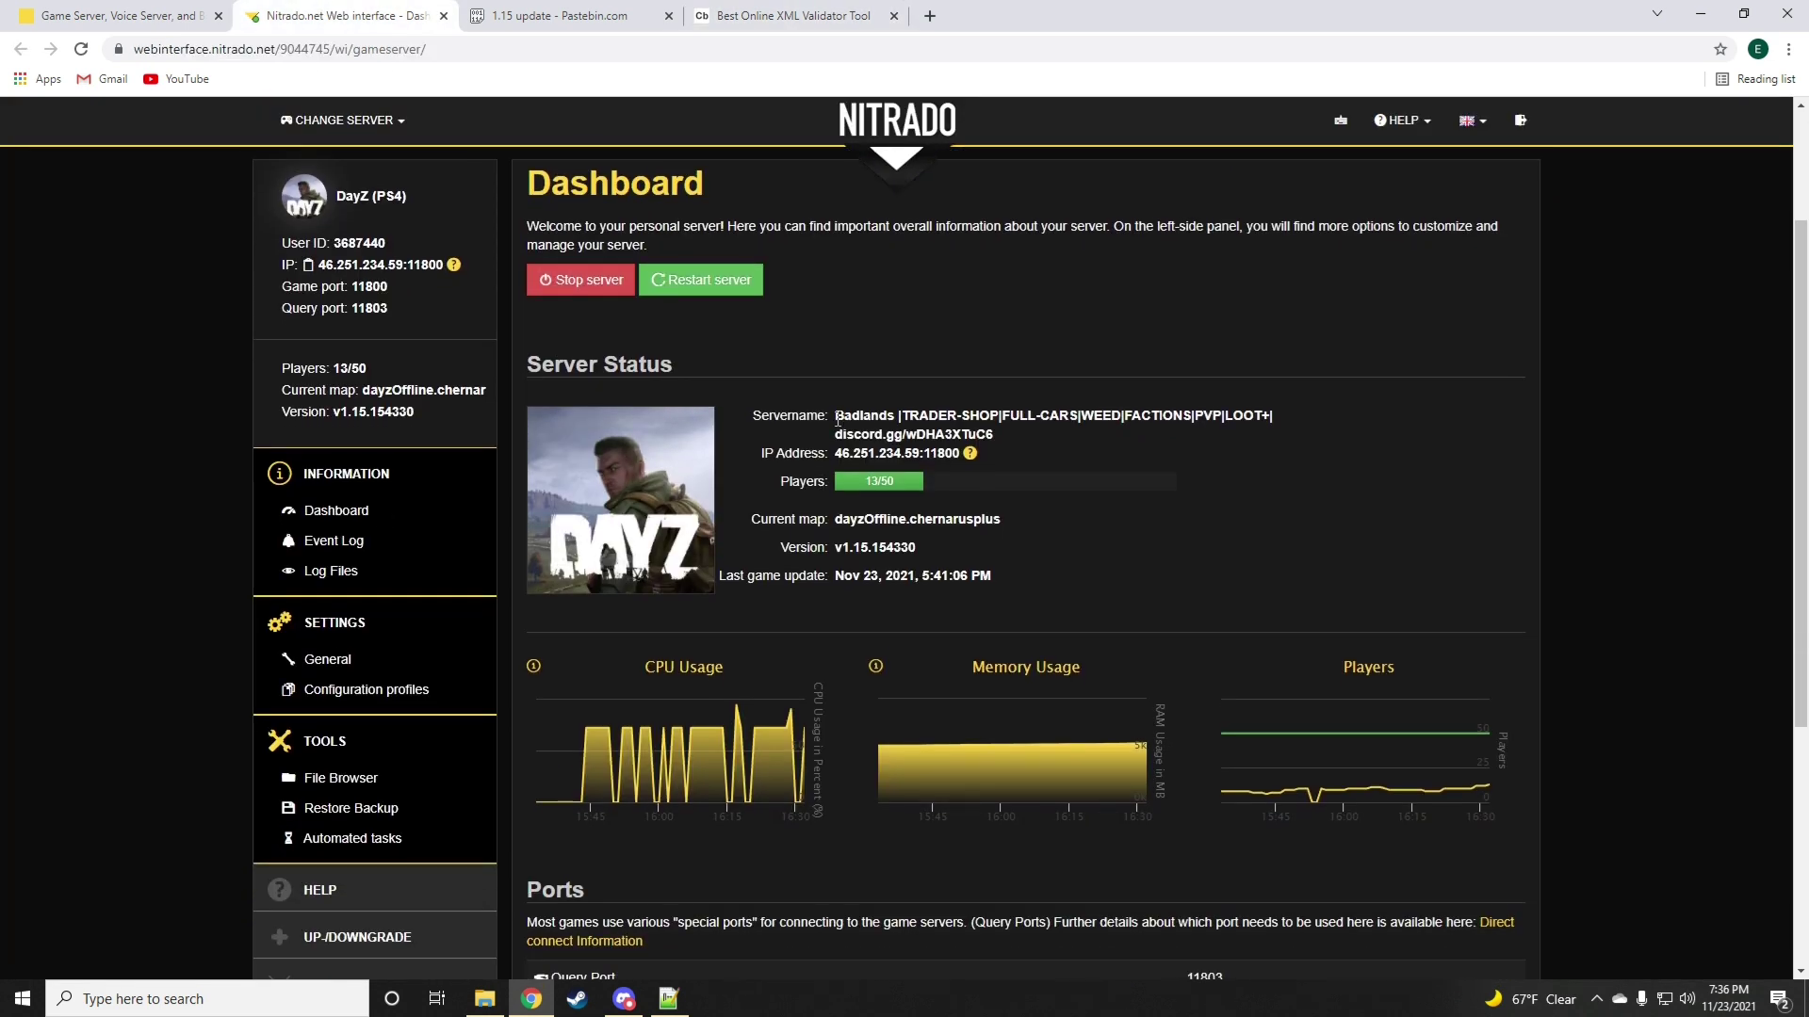
{"action": "left_click_drag", "start_coordinate": [836, 417], "coordinate": [1278, 439]}
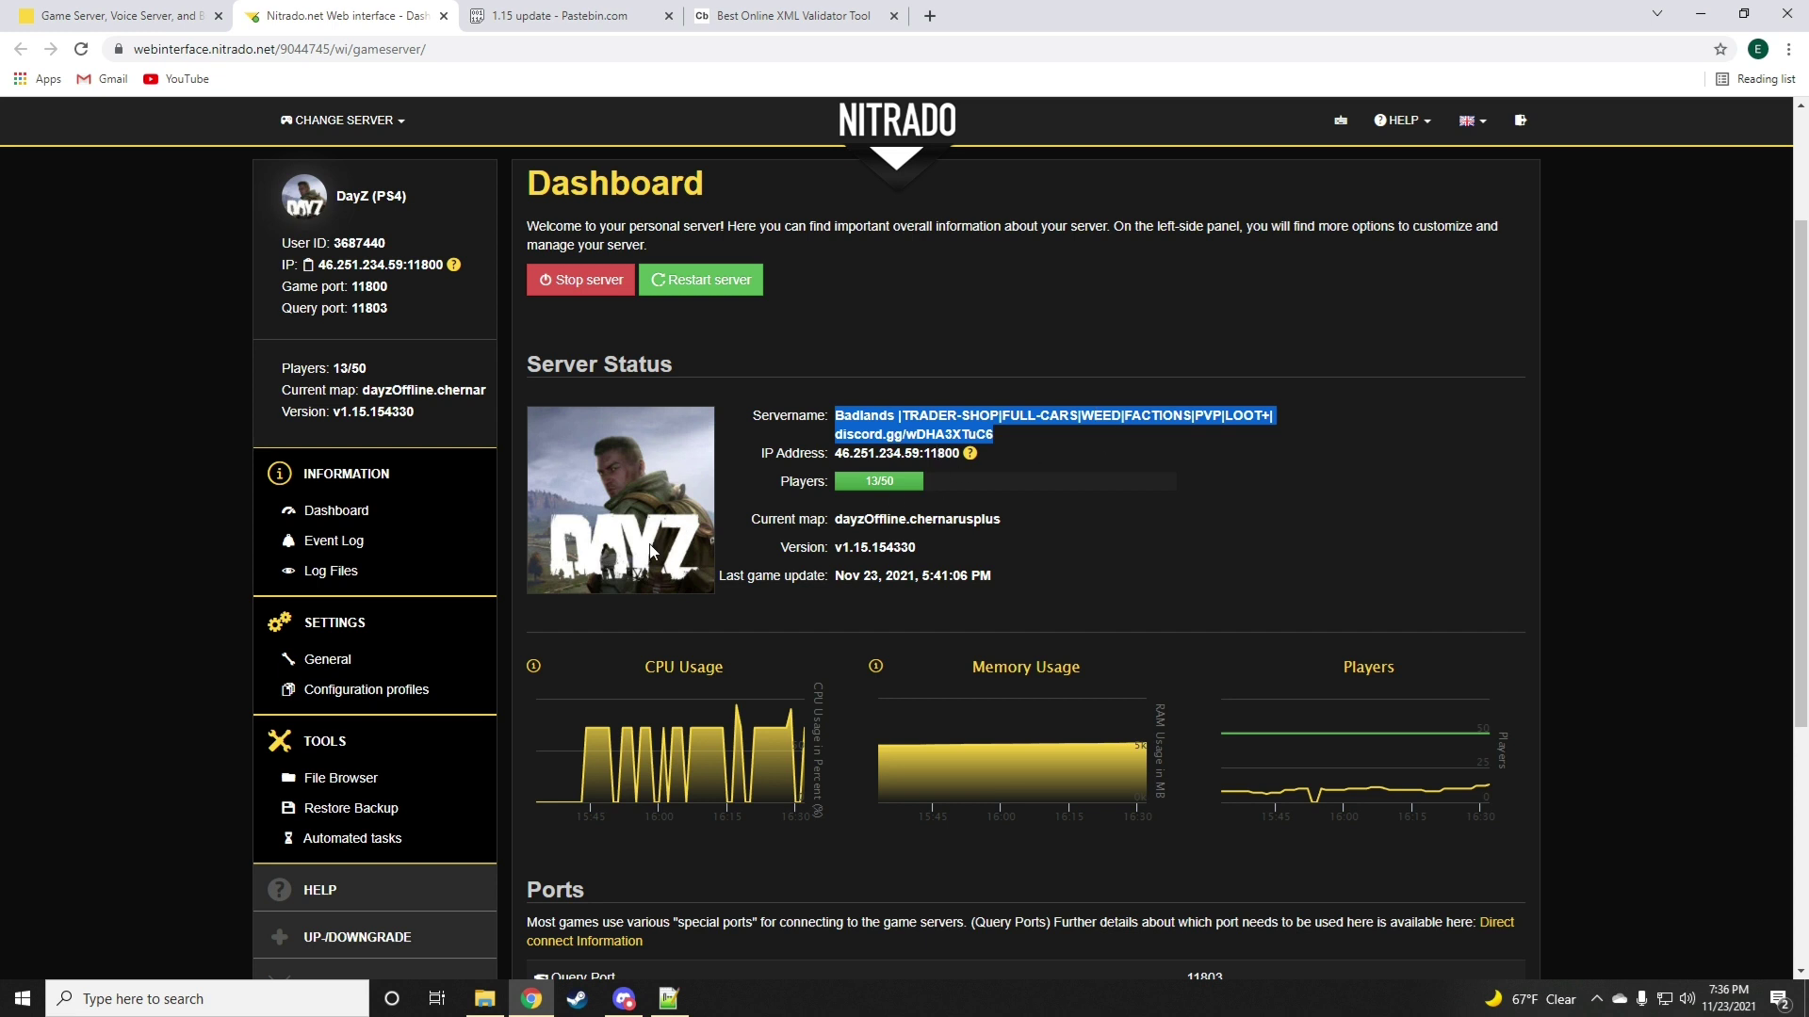
- Browse the server files to the dayzOffline.chernarusplus folder inside dayzps_missions
{"action": "left_click", "coordinate": [325, 780]}
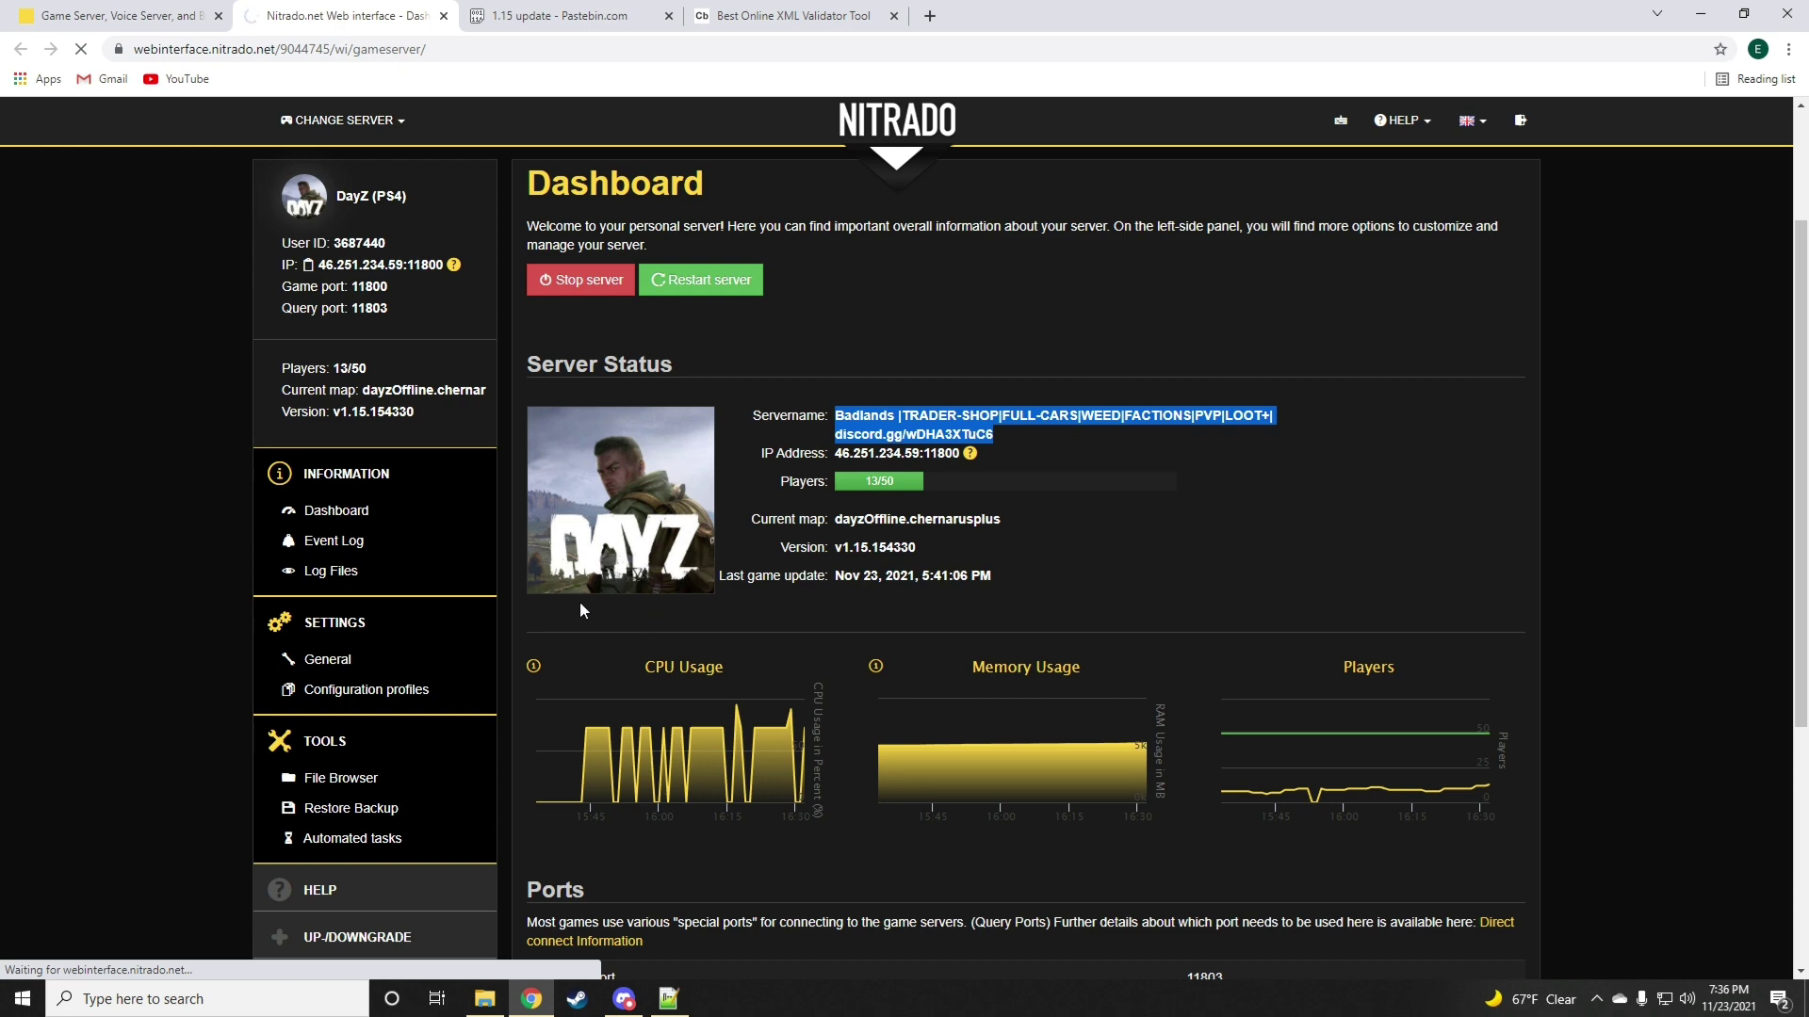
{"action": "scroll", "coordinate": [579, 601], "scroll_direction": "down", "scroll_amount": 3}
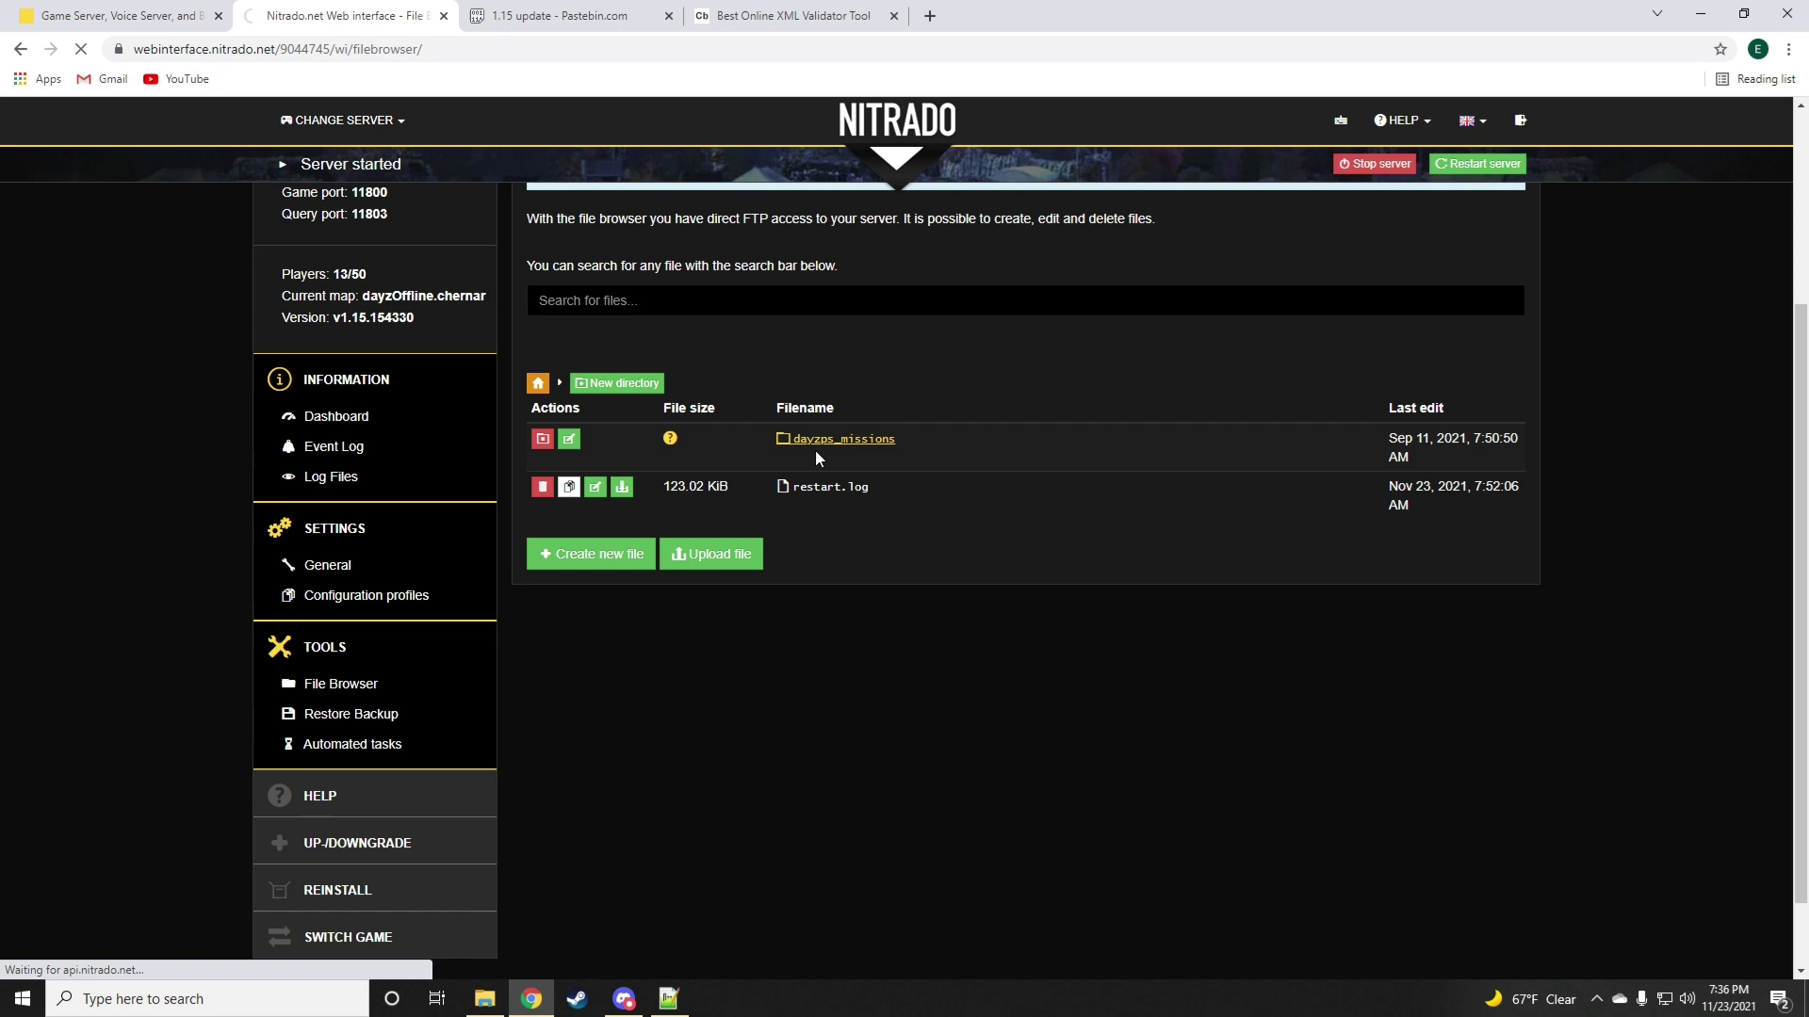
{"action": "left_click", "coordinate": [830, 439]}
{"action": "scroll", "coordinate": [821, 591], "scroll_direction": "down", "scroll_amount": 1}
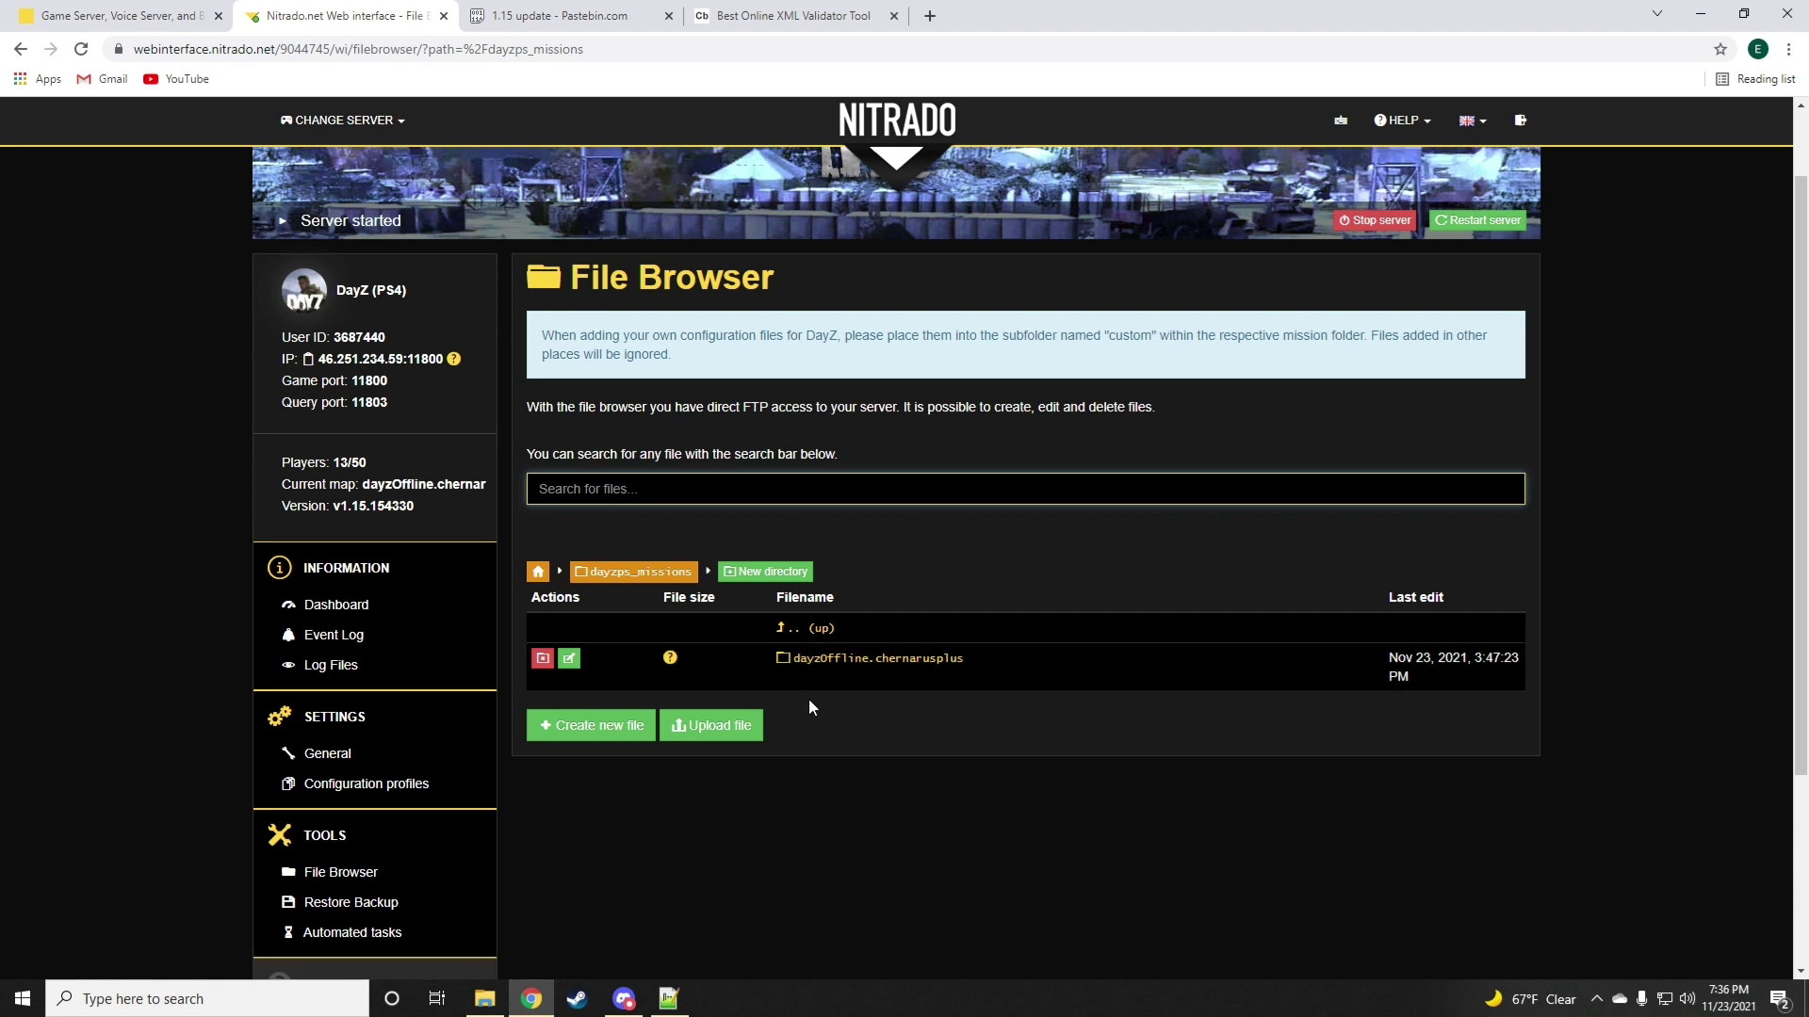
{"action": "left_click", "coordinate": [838, 661]}
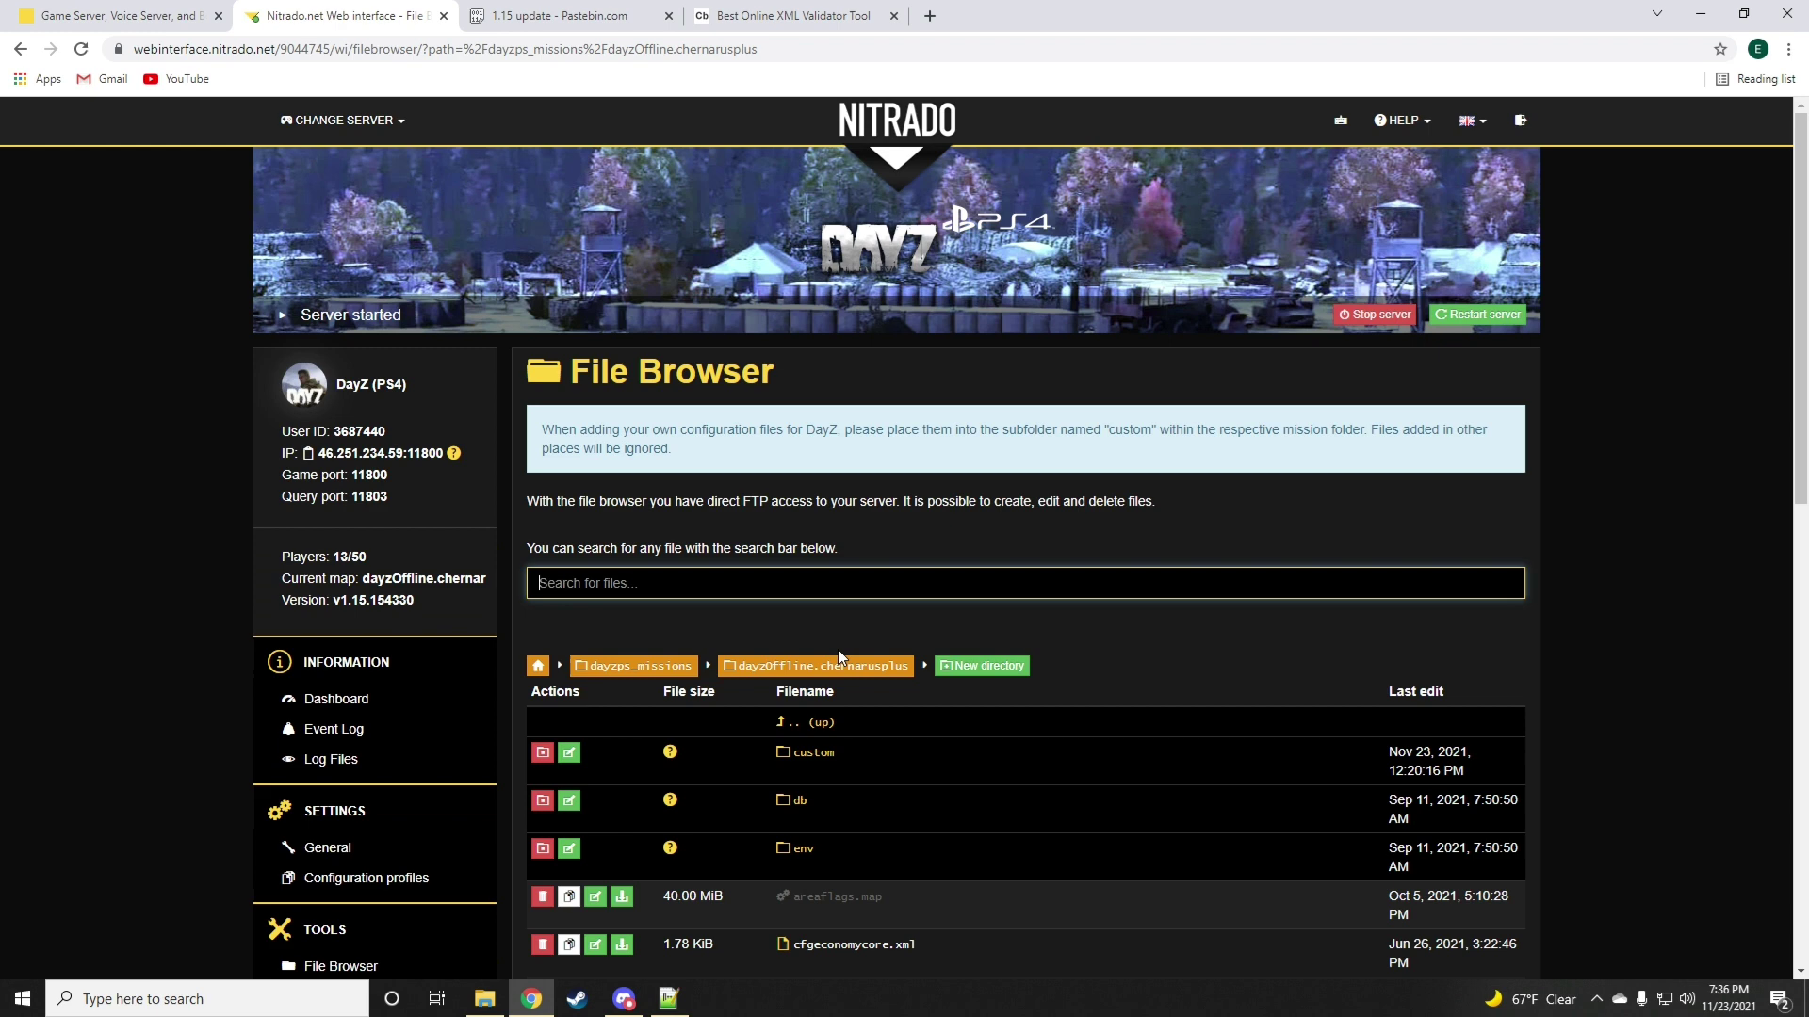
{"action": "scroll", "coordinate": [840, 771], "scroll_direction": "down", "scroll_amount": 6}
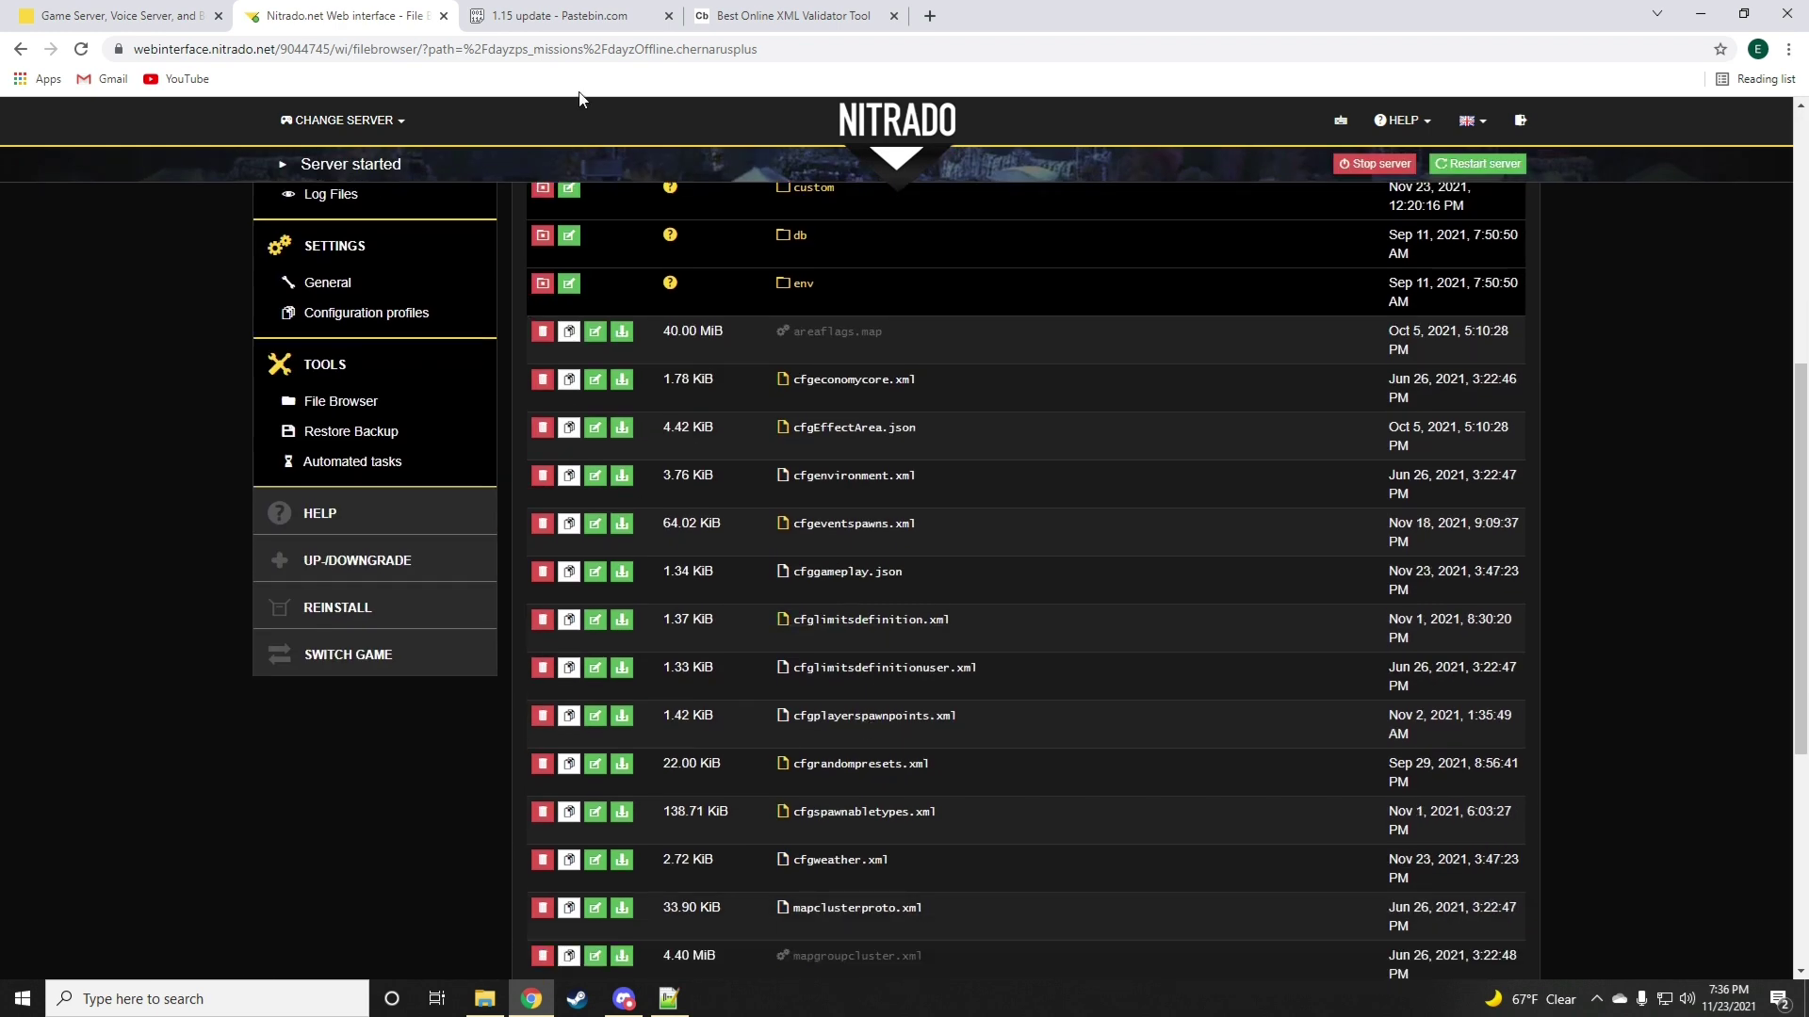
- Copy the types.xml entries from Aug through ZmbM_Santa out of the 1.15 update paste
{"action": "left_click", "coordinate": [563, 15]}
{"action": "scroll", "coordinate": [335, 467], "scroll_direction": "up", "scroll_amount": 1}
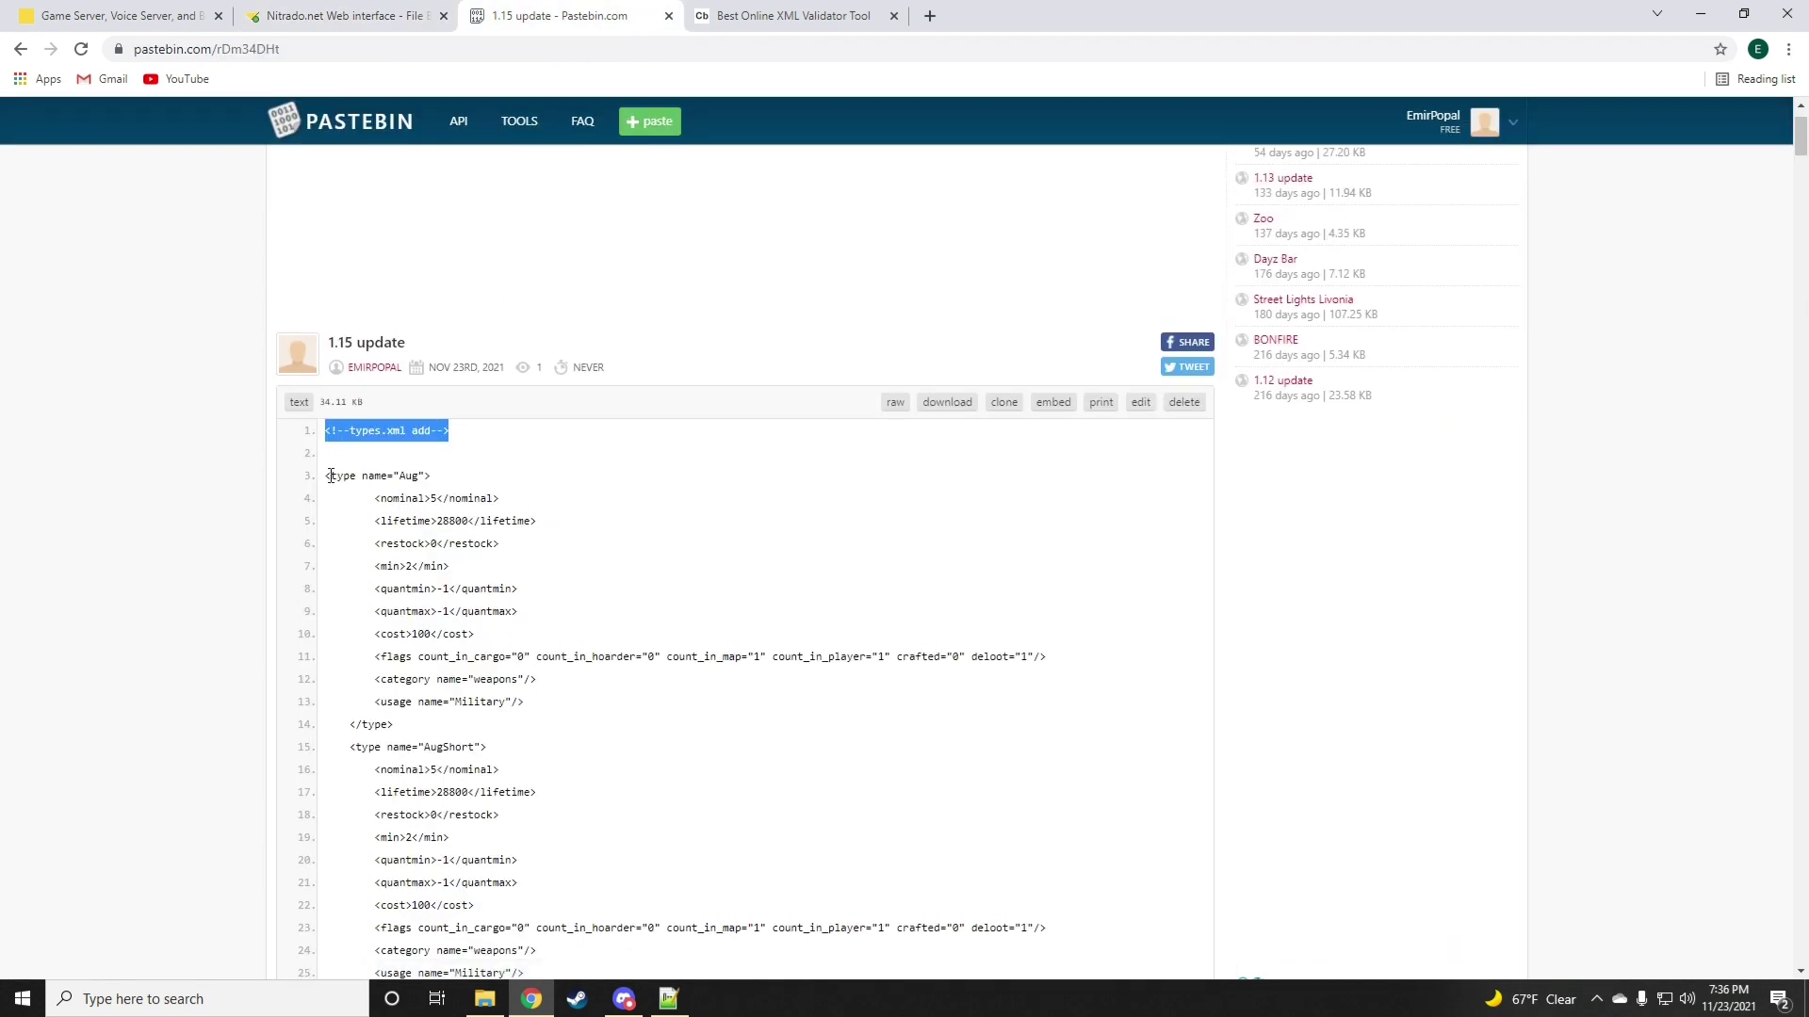
{"action": "left_click_drag", "start_coordinate": [329, 477], "coordinate": [547, 591]}
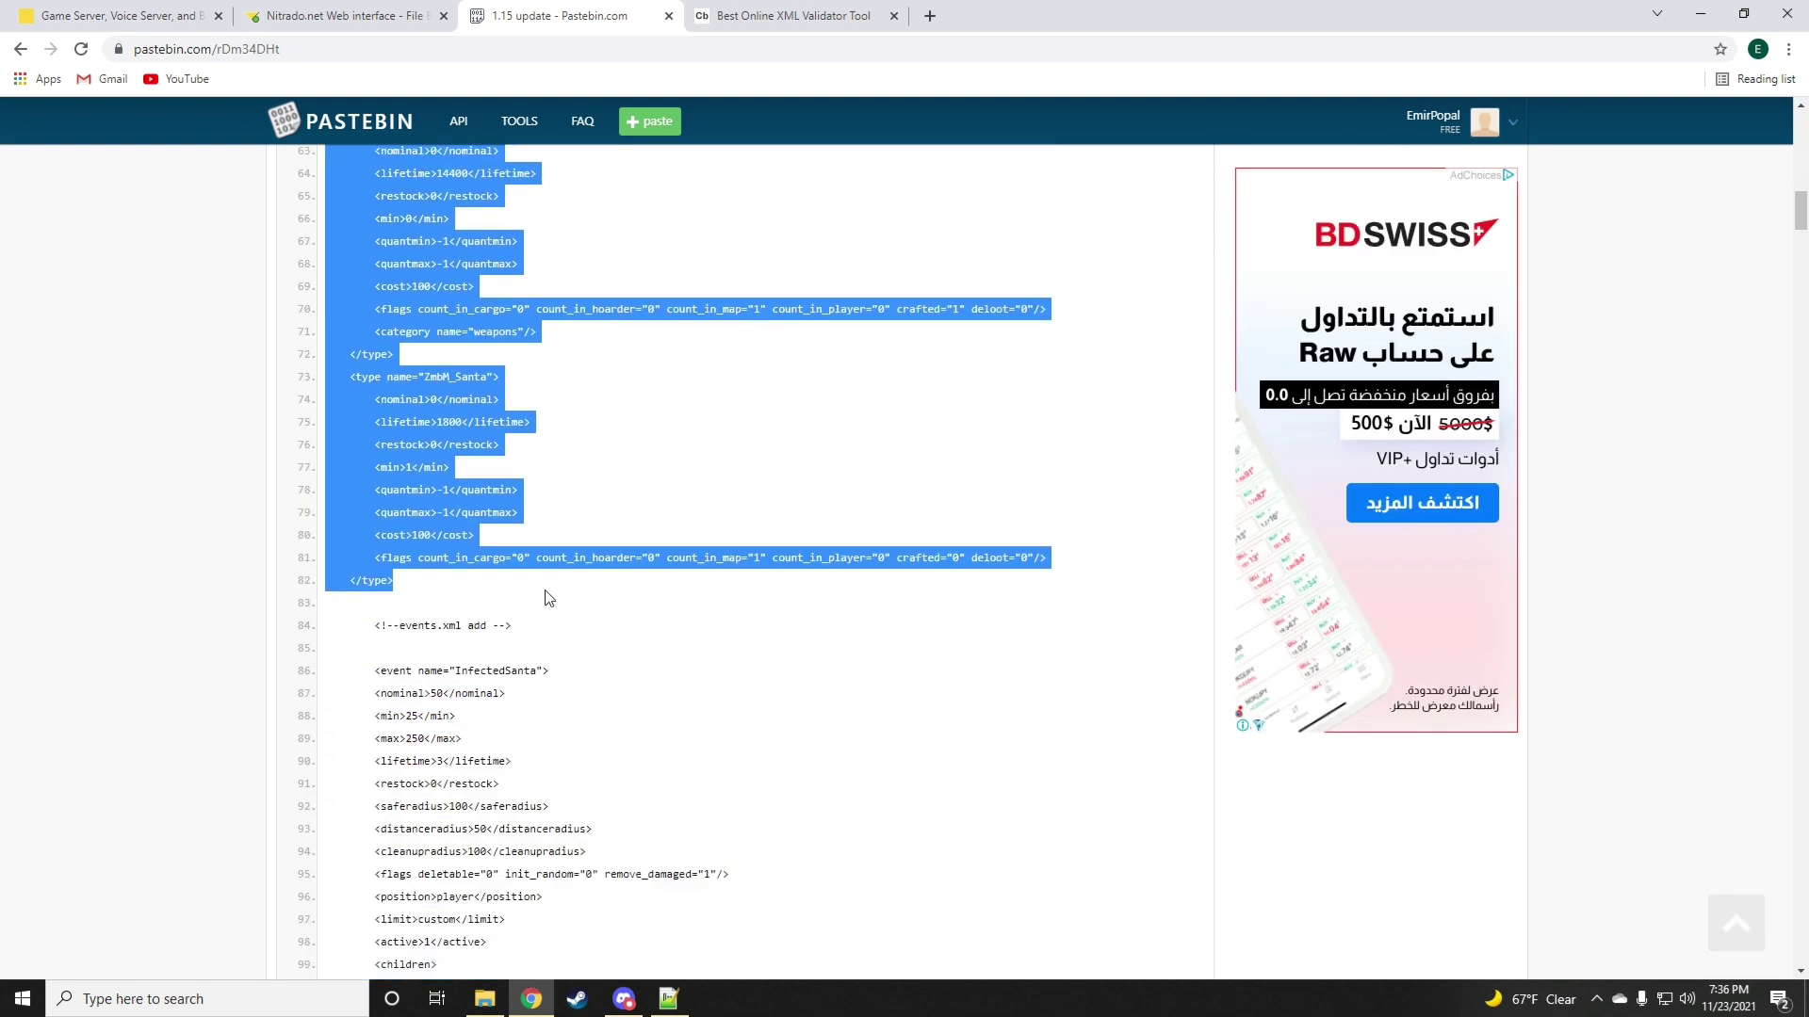
{"action": "right_click", "coordinate": [377, 447]}
{"action": "left_click", "coordinate": [405, 459]}
- Open types.xml from the mission's db folder for editing on the Nitrado server
{"action": "left_click", "coordinate": [339, 15]}
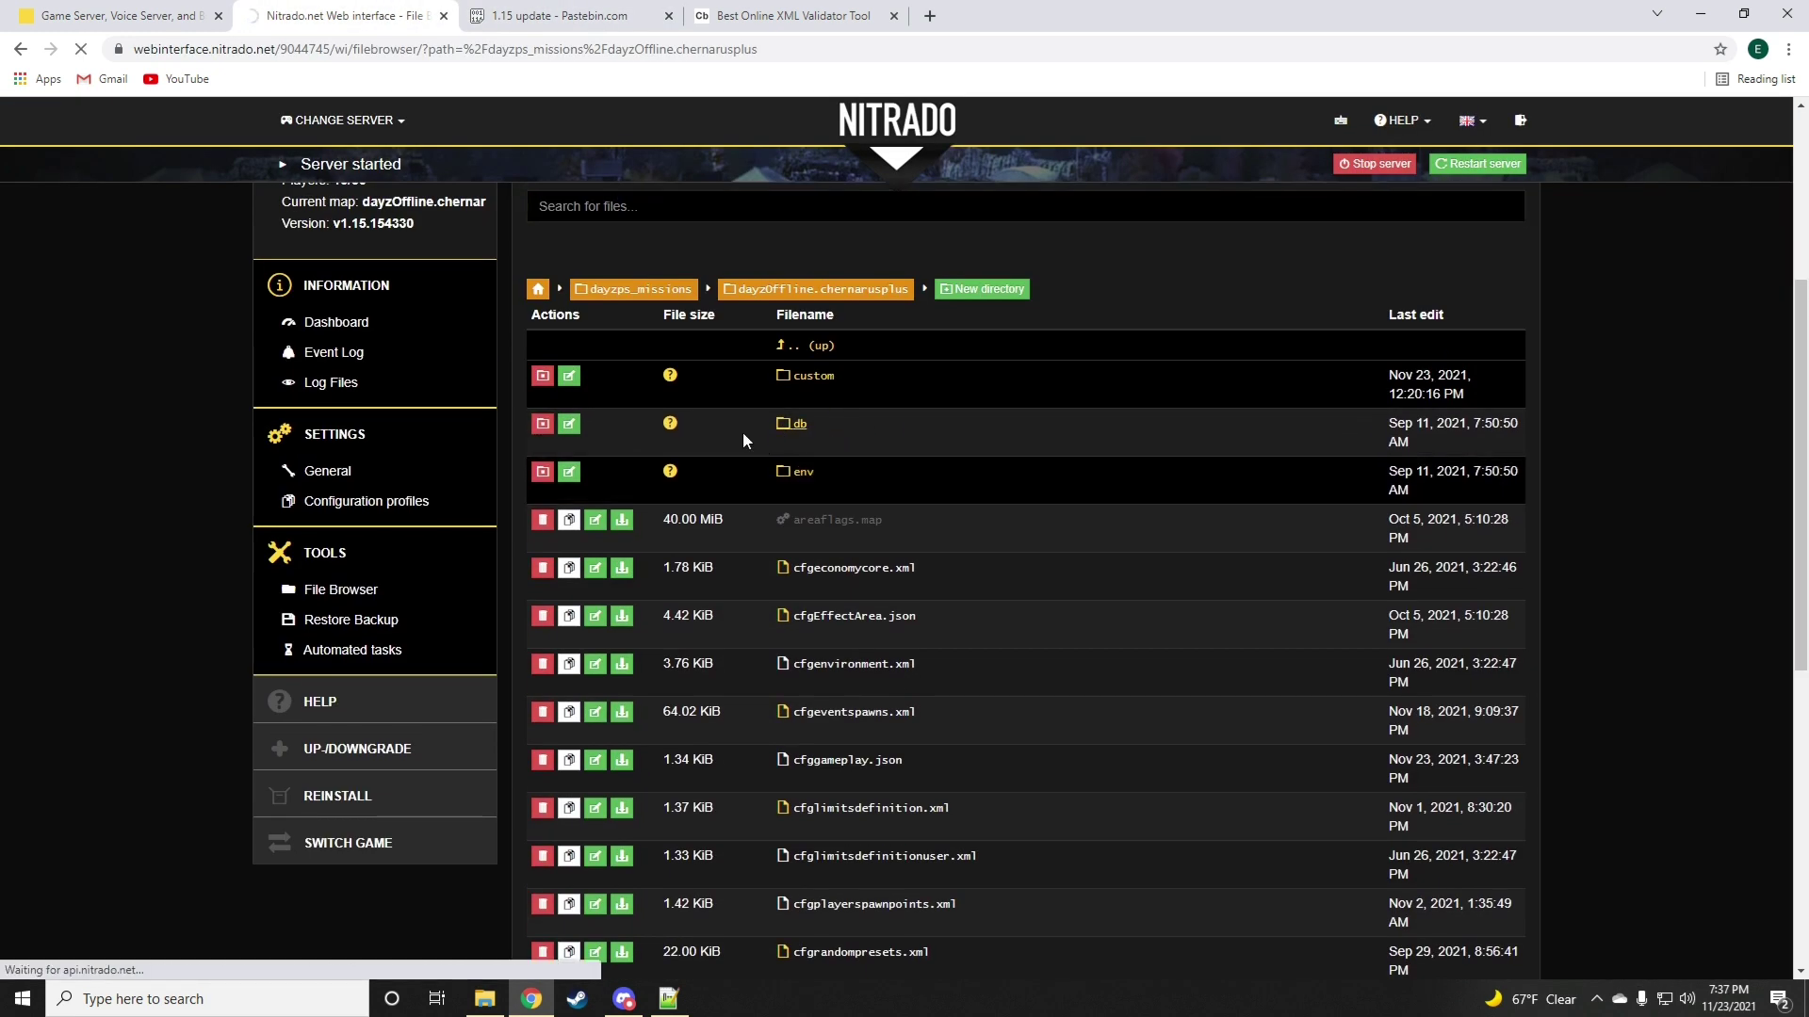
{"action": "left_click", "coordinate": [797, 431]}
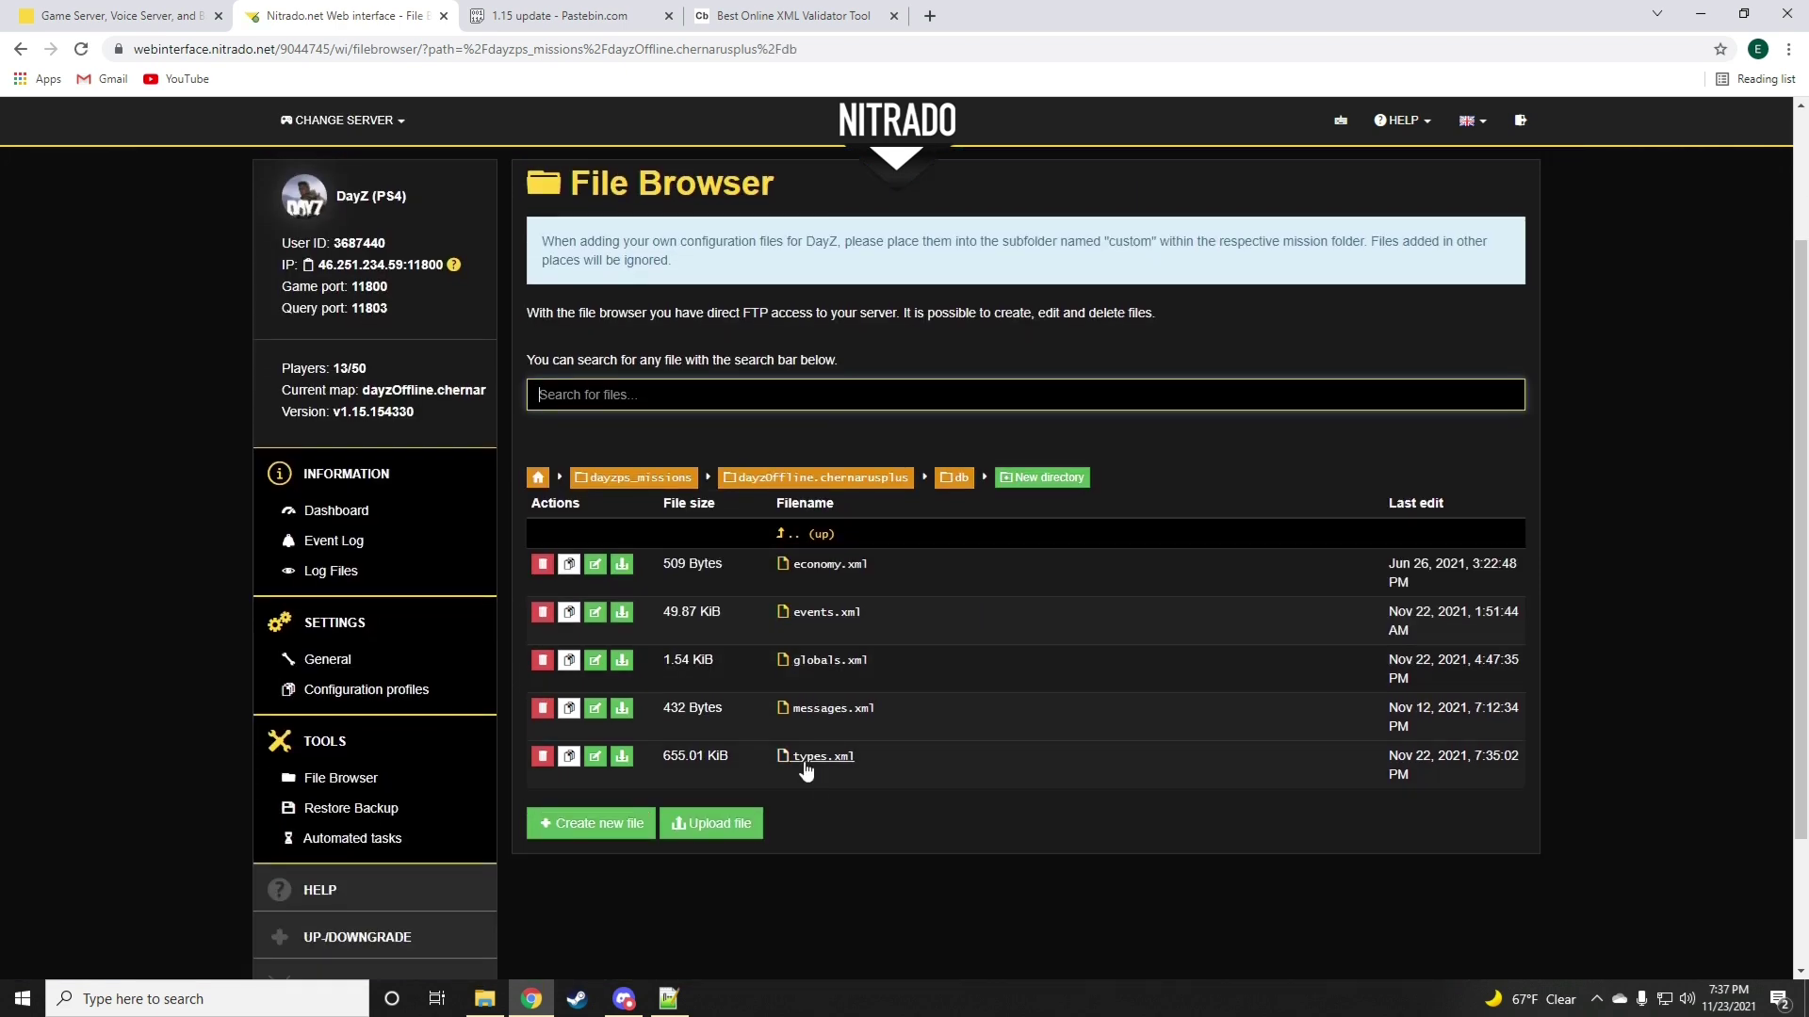
{"action": "left_click", "coordinate": [806, 758]}
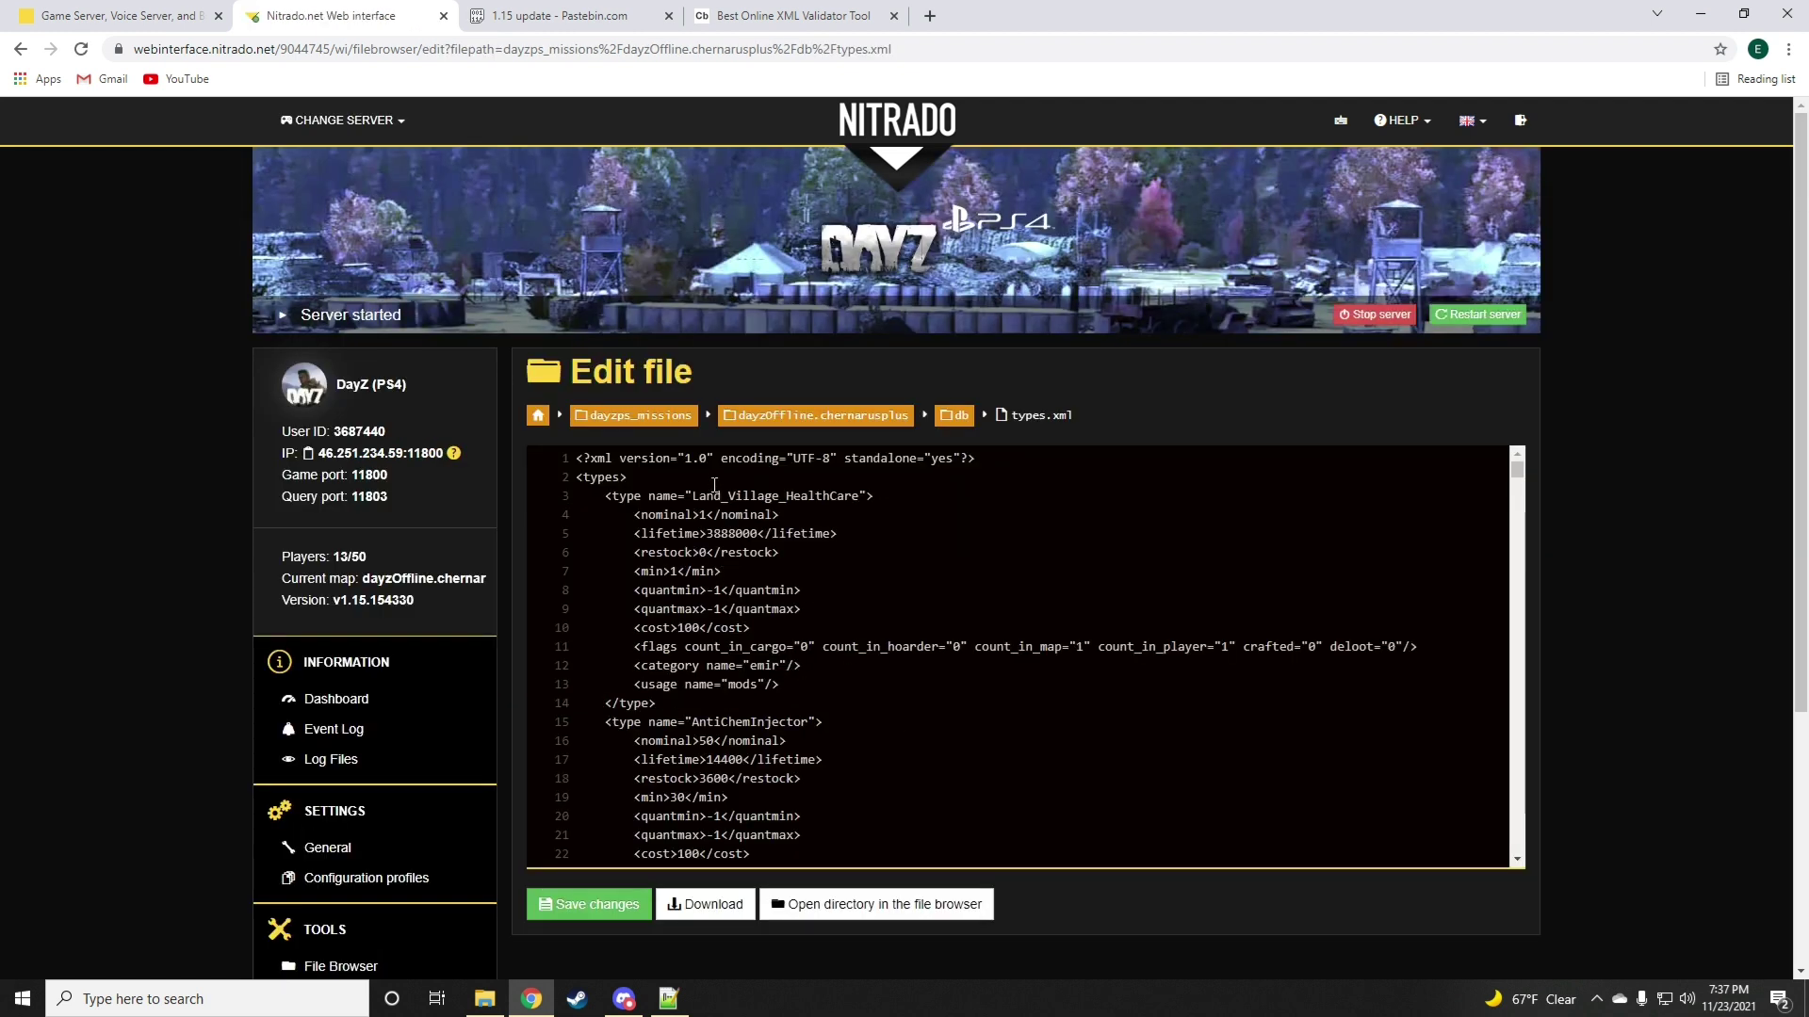
- Insert the copied type entries on a new line directly below the opening <types> tag
{"action": "left_click", "coordinate": [714, 481]}
{"action": "key", "text": "Return"}
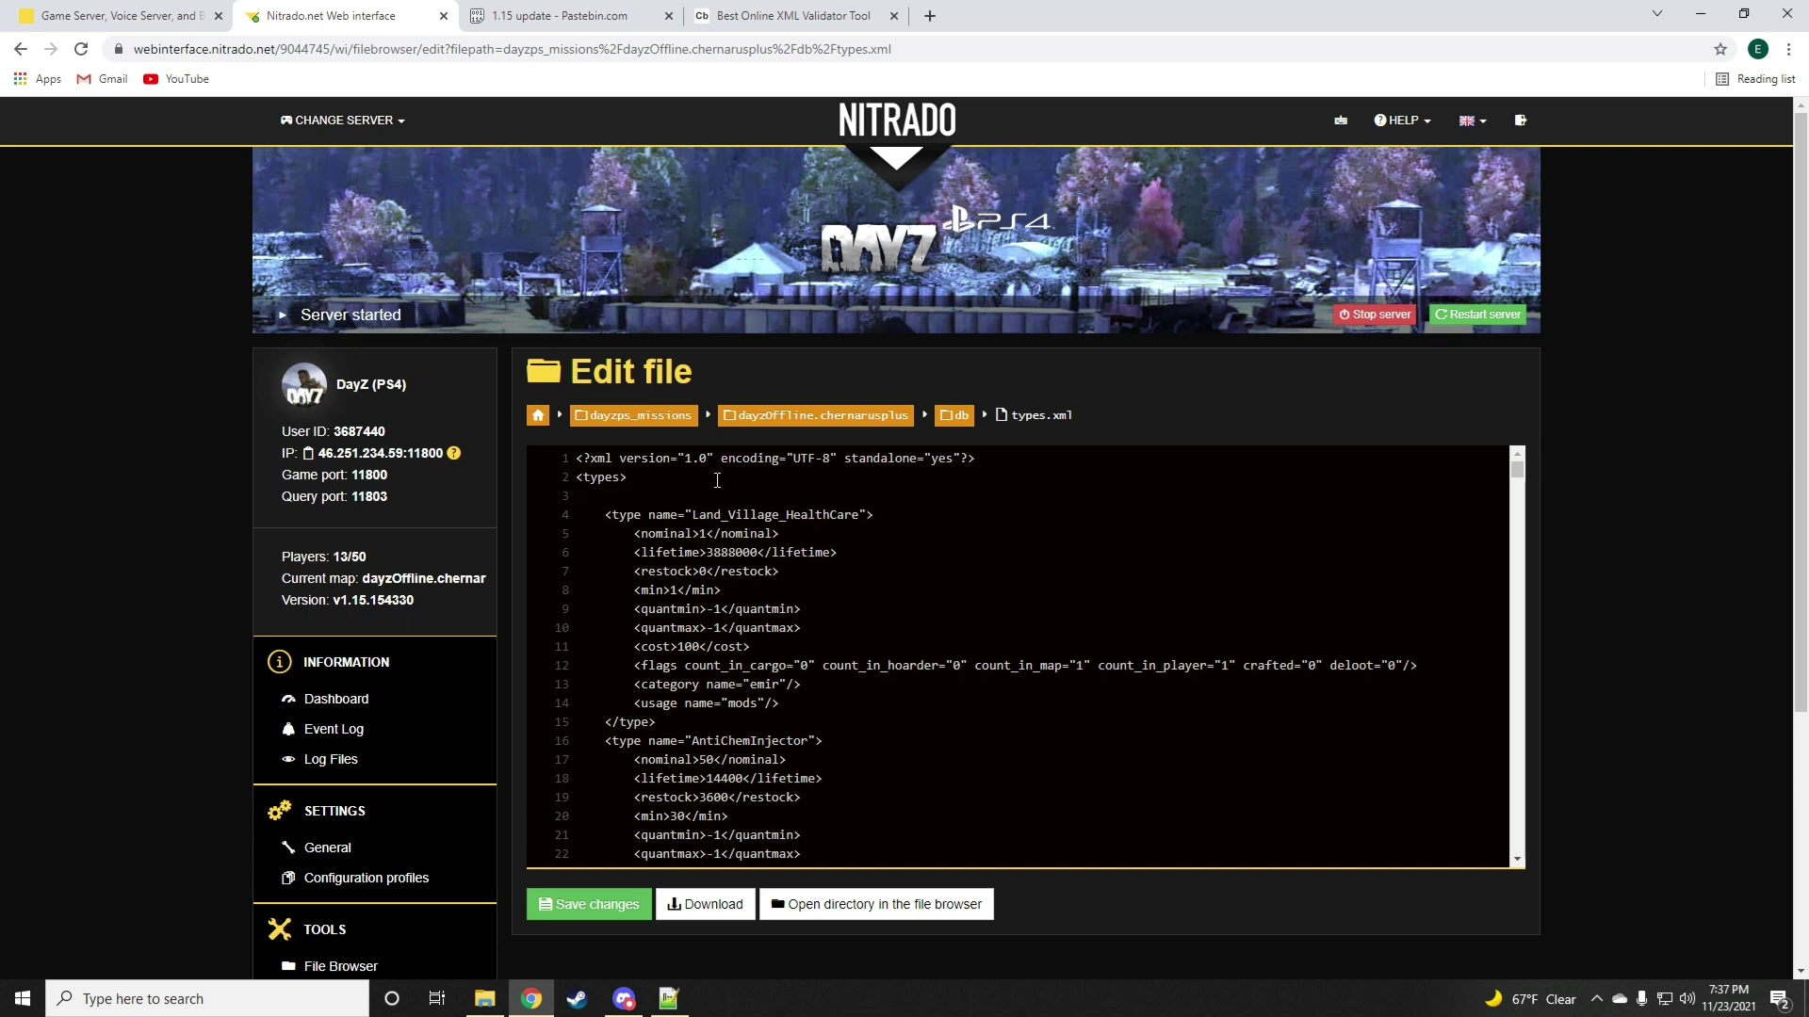
{"action": "right_click", "coordinate": [707, 495]}
{"action": "left_click", "coordinate": [798, 625]}
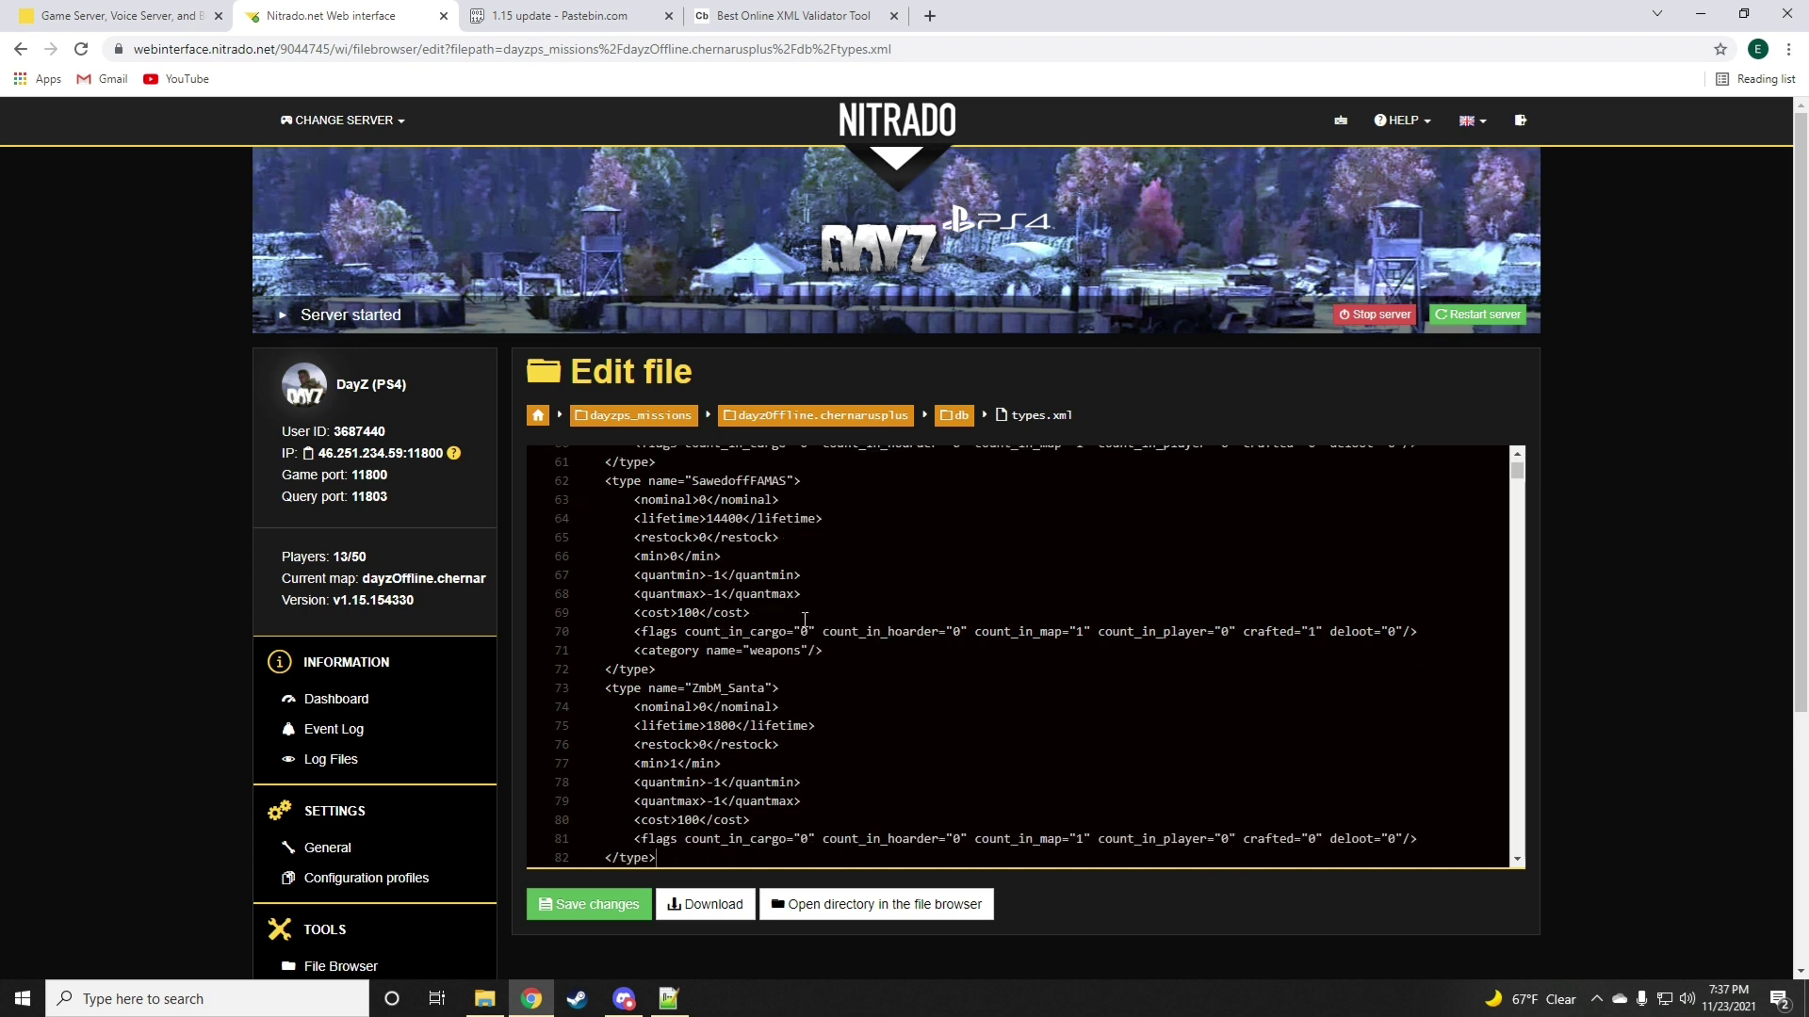
{"action": "scroll", "coordinate": [816, 634], "scroll_direction": "down", "scroll_amount": 1}
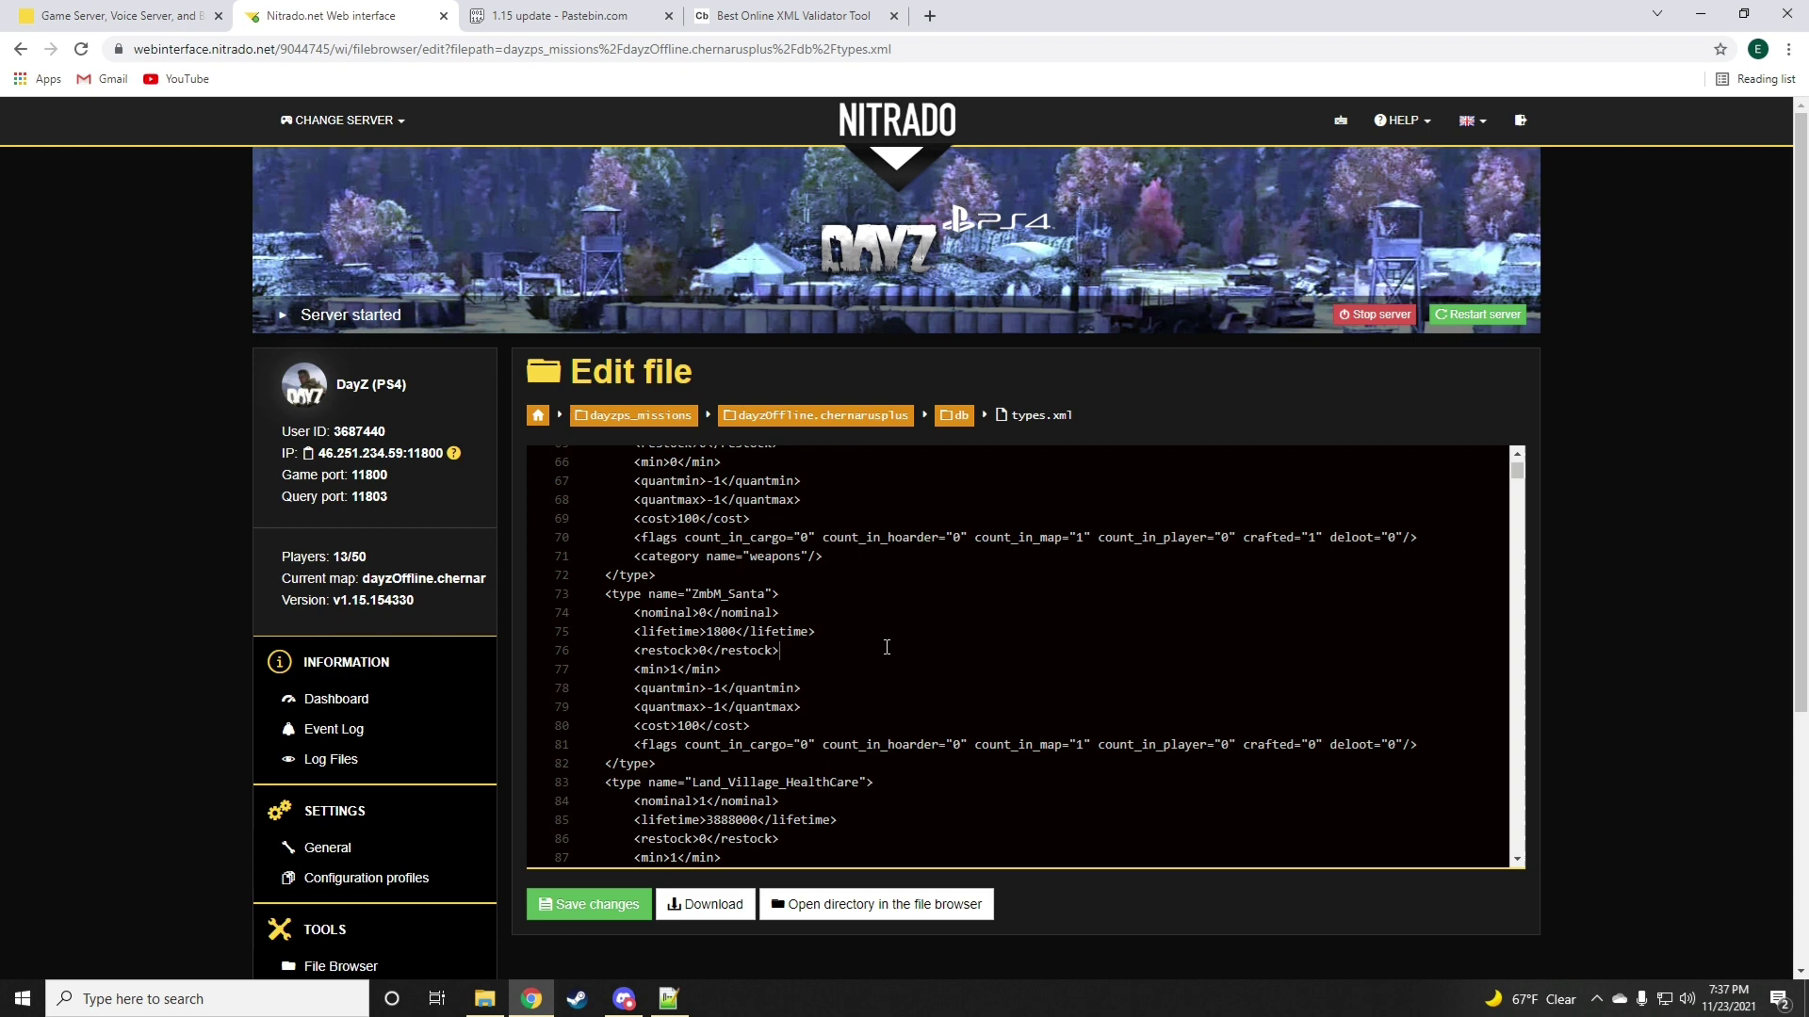
- Copy the entire types.xml content and paste it into the Code Beautify XML validator for validation
{"action": "key", "text": "ctrl+a"}
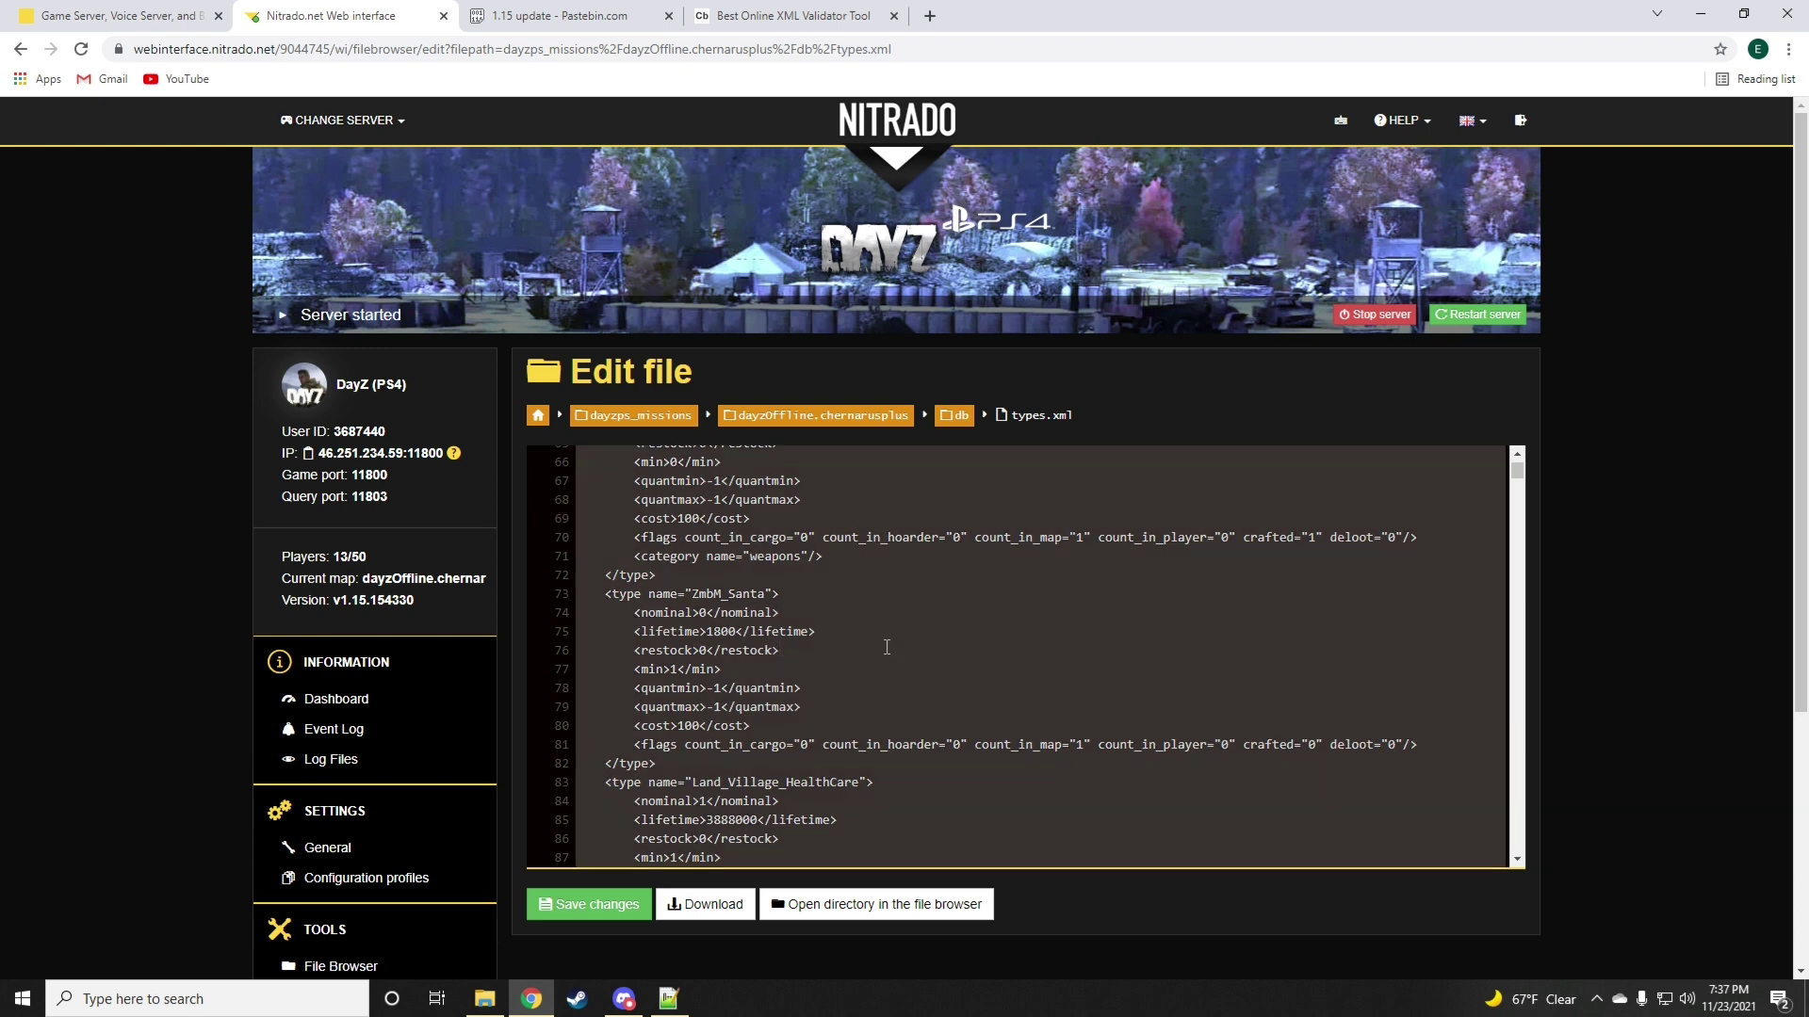
{"action": "right_click", "coordinate": [887, 647]}
{"action": "left_click", "coordinate": [933, 716]}
{"action": "left_click", "coordinate": [792, 15]}
{"action": "right_click", "coordinate": [641, 382]}
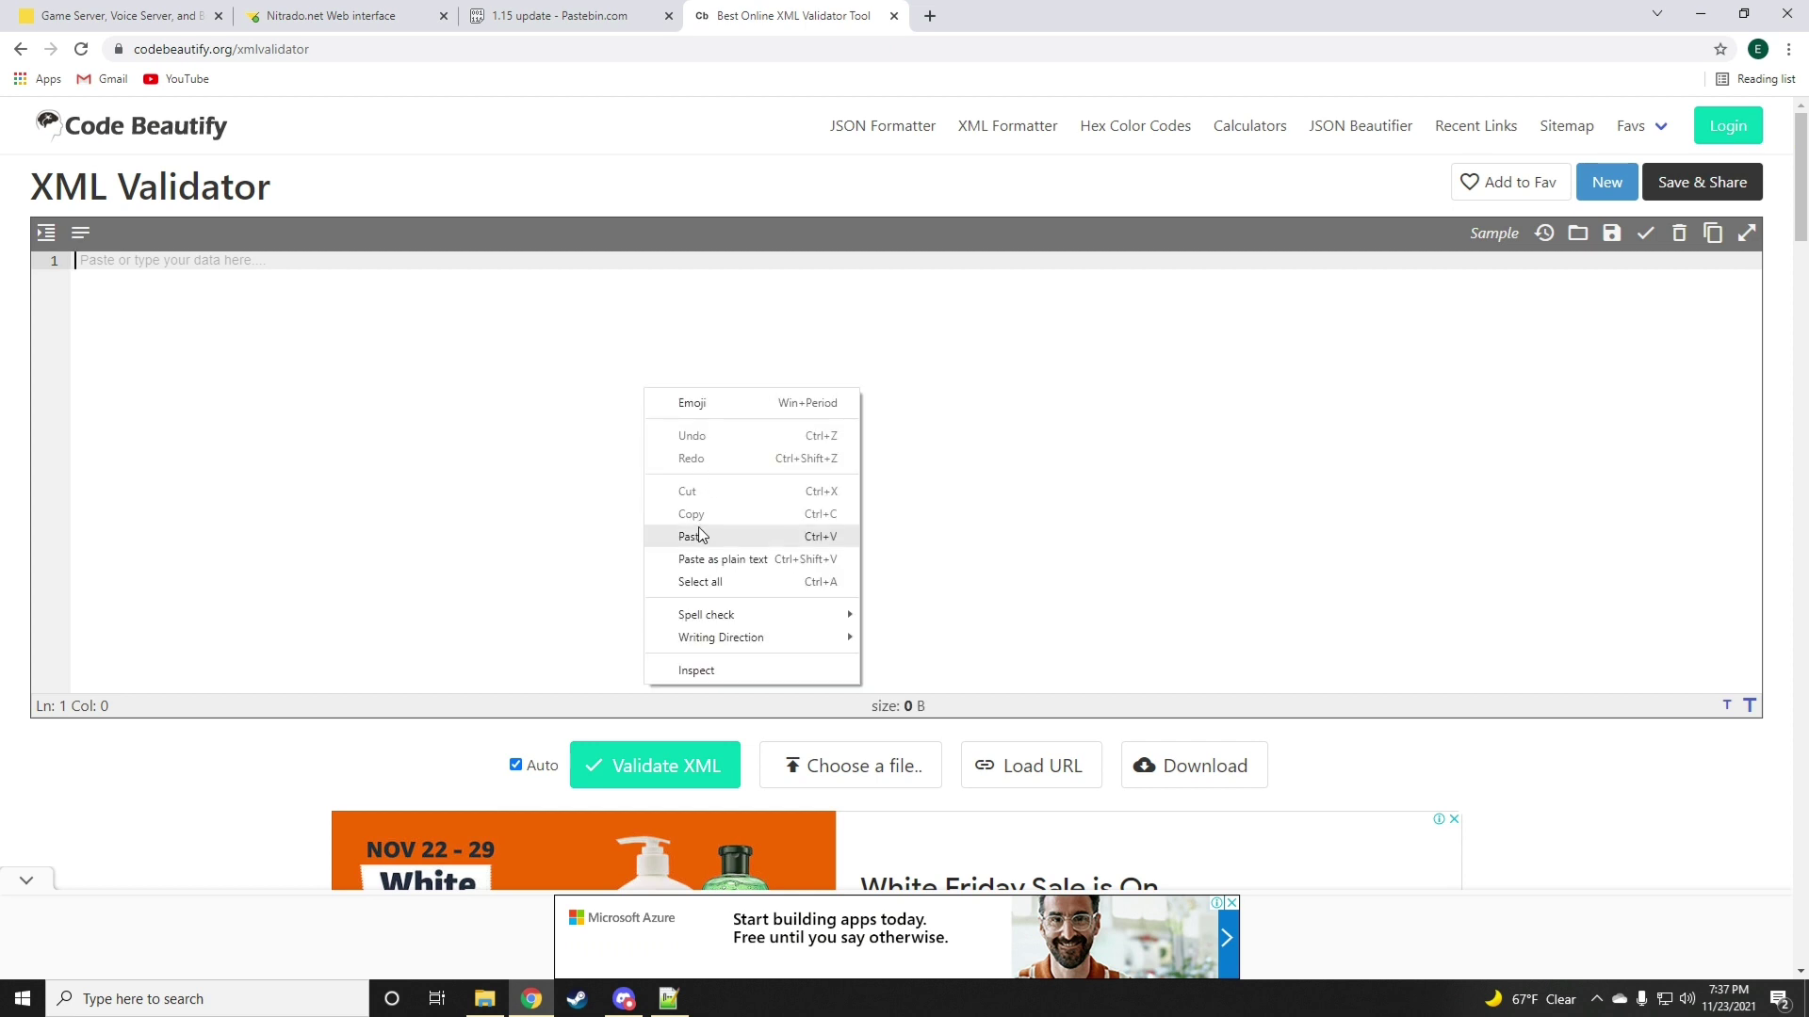
{"action": "left_click", "coordinate": [694, 537]}
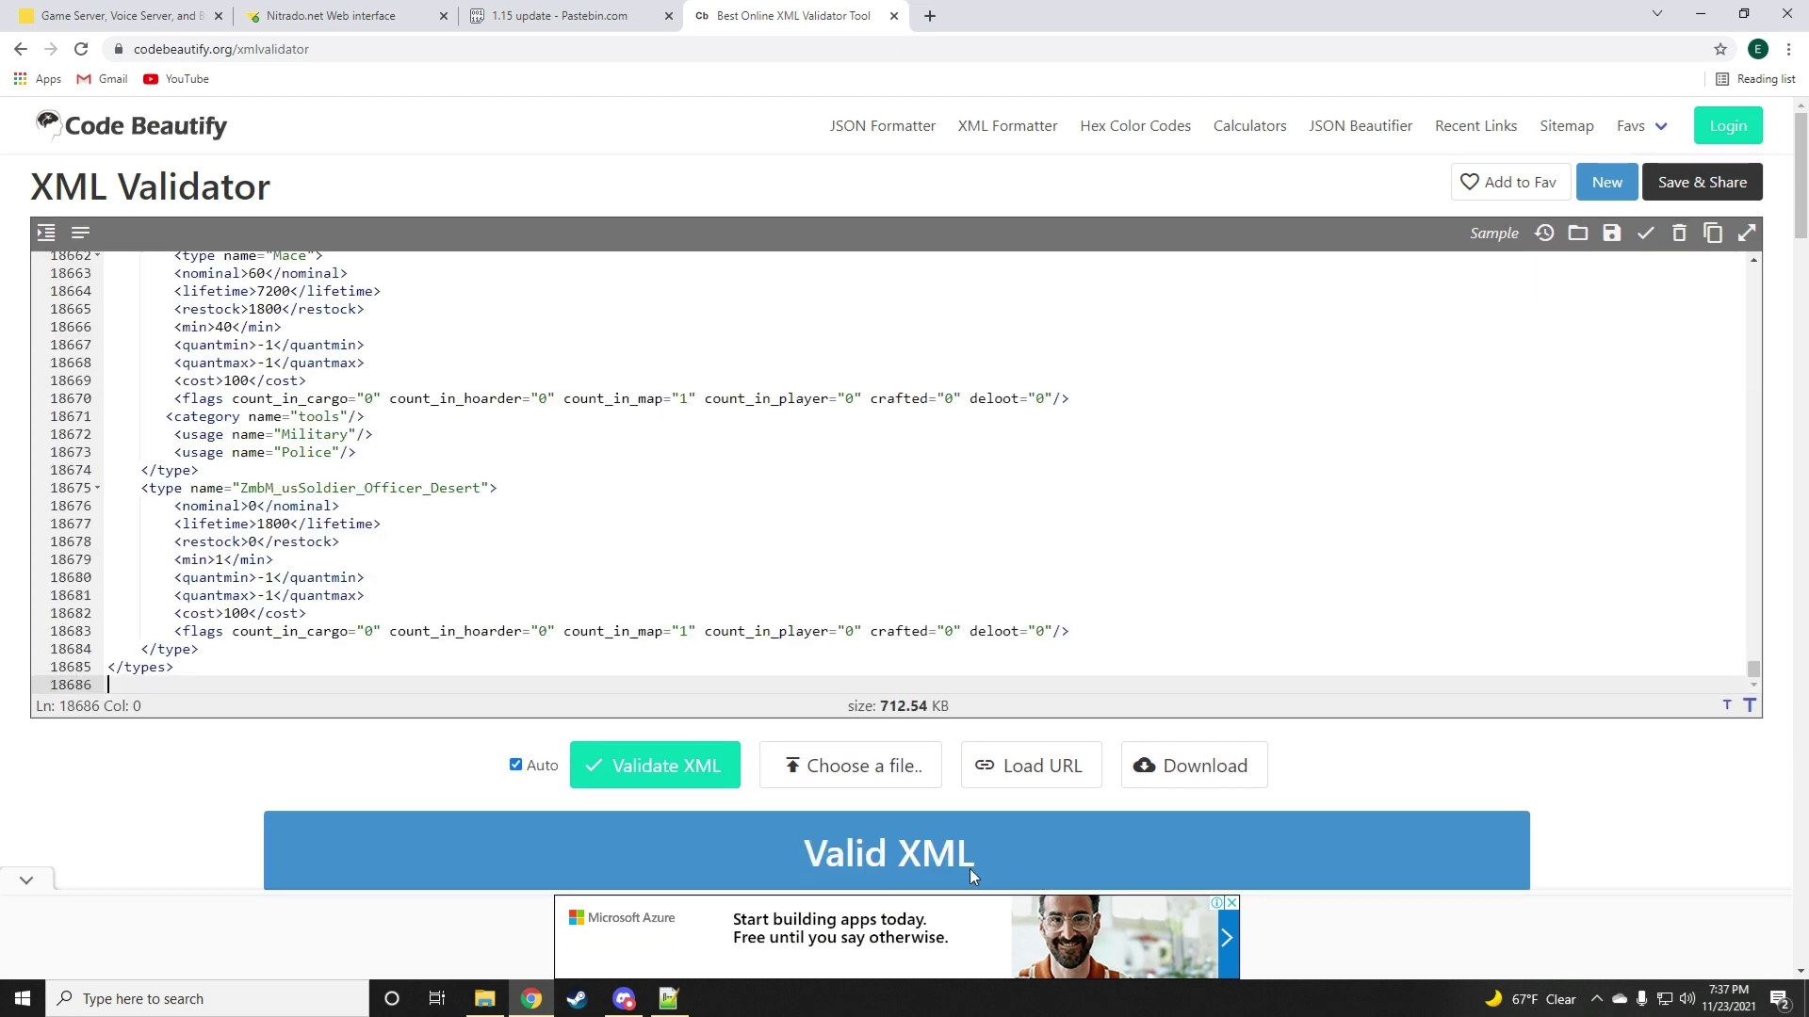
- Test the validator's error detection by removing the closing bracket of the Police usage tag on line 18673, and restore it
{"action": "left_click", "coordinate": [523, 451]}
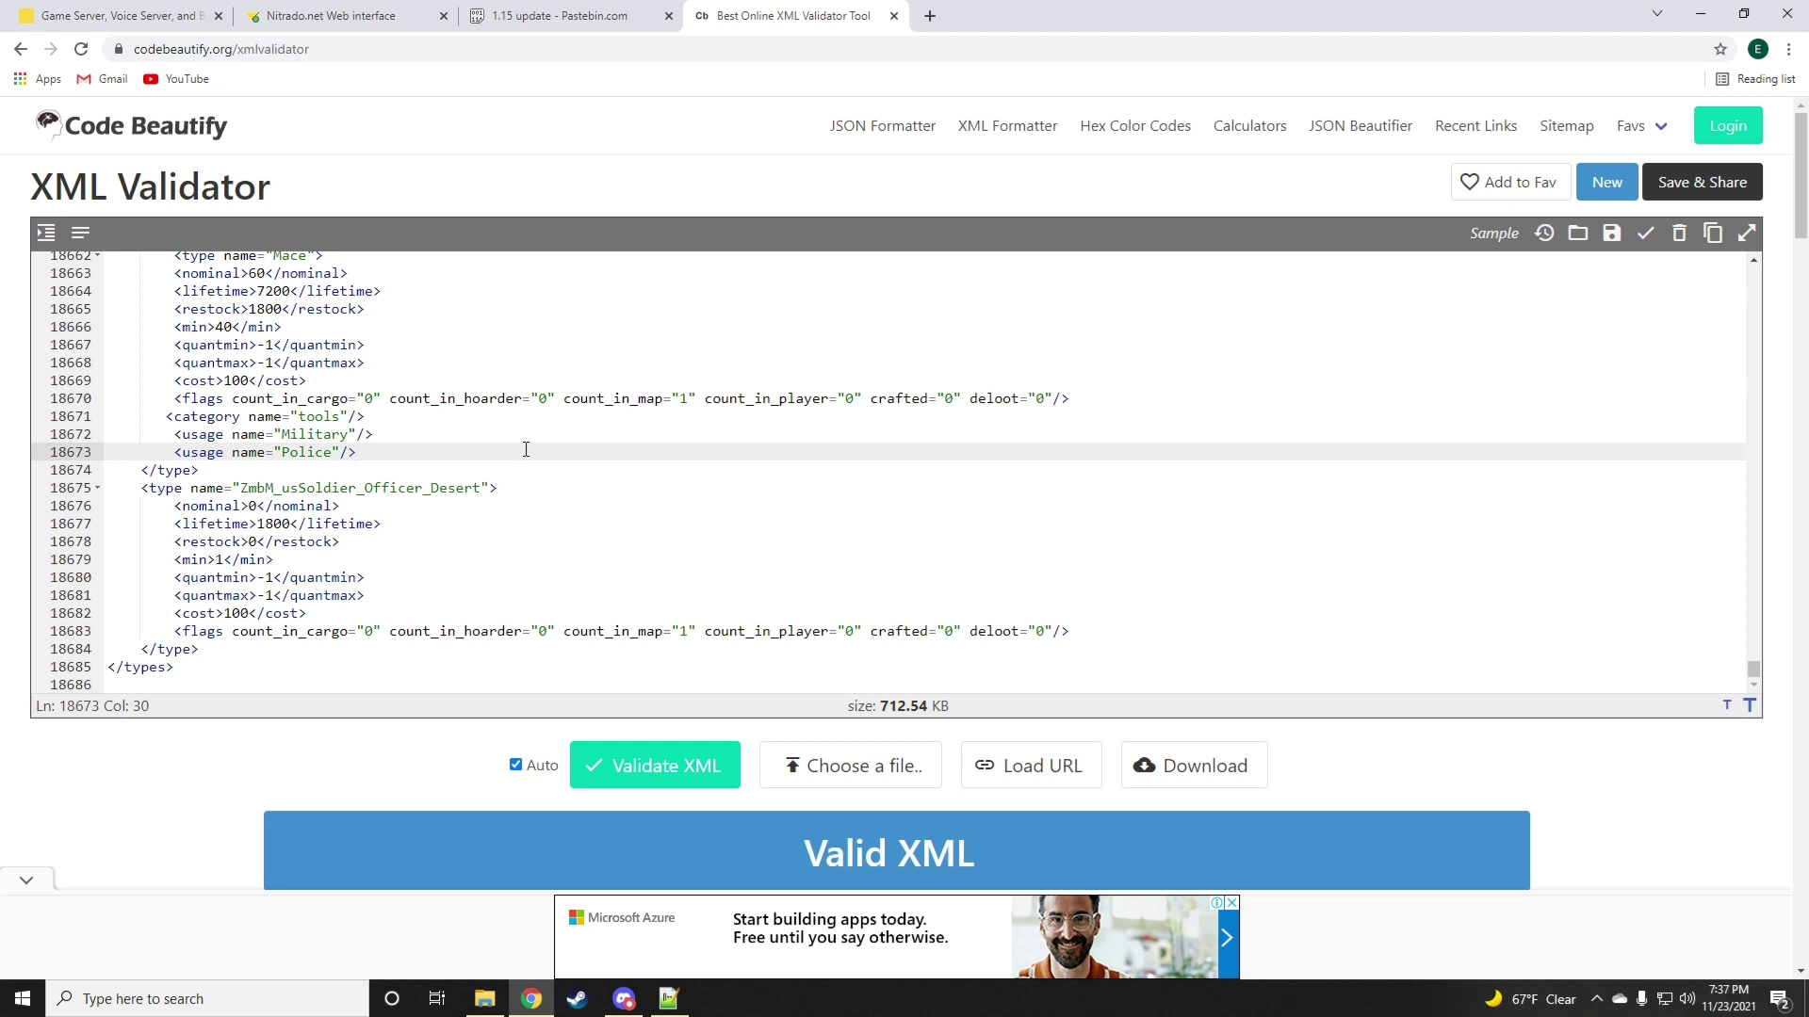
{"action": "key", "text": "BackSpace"}
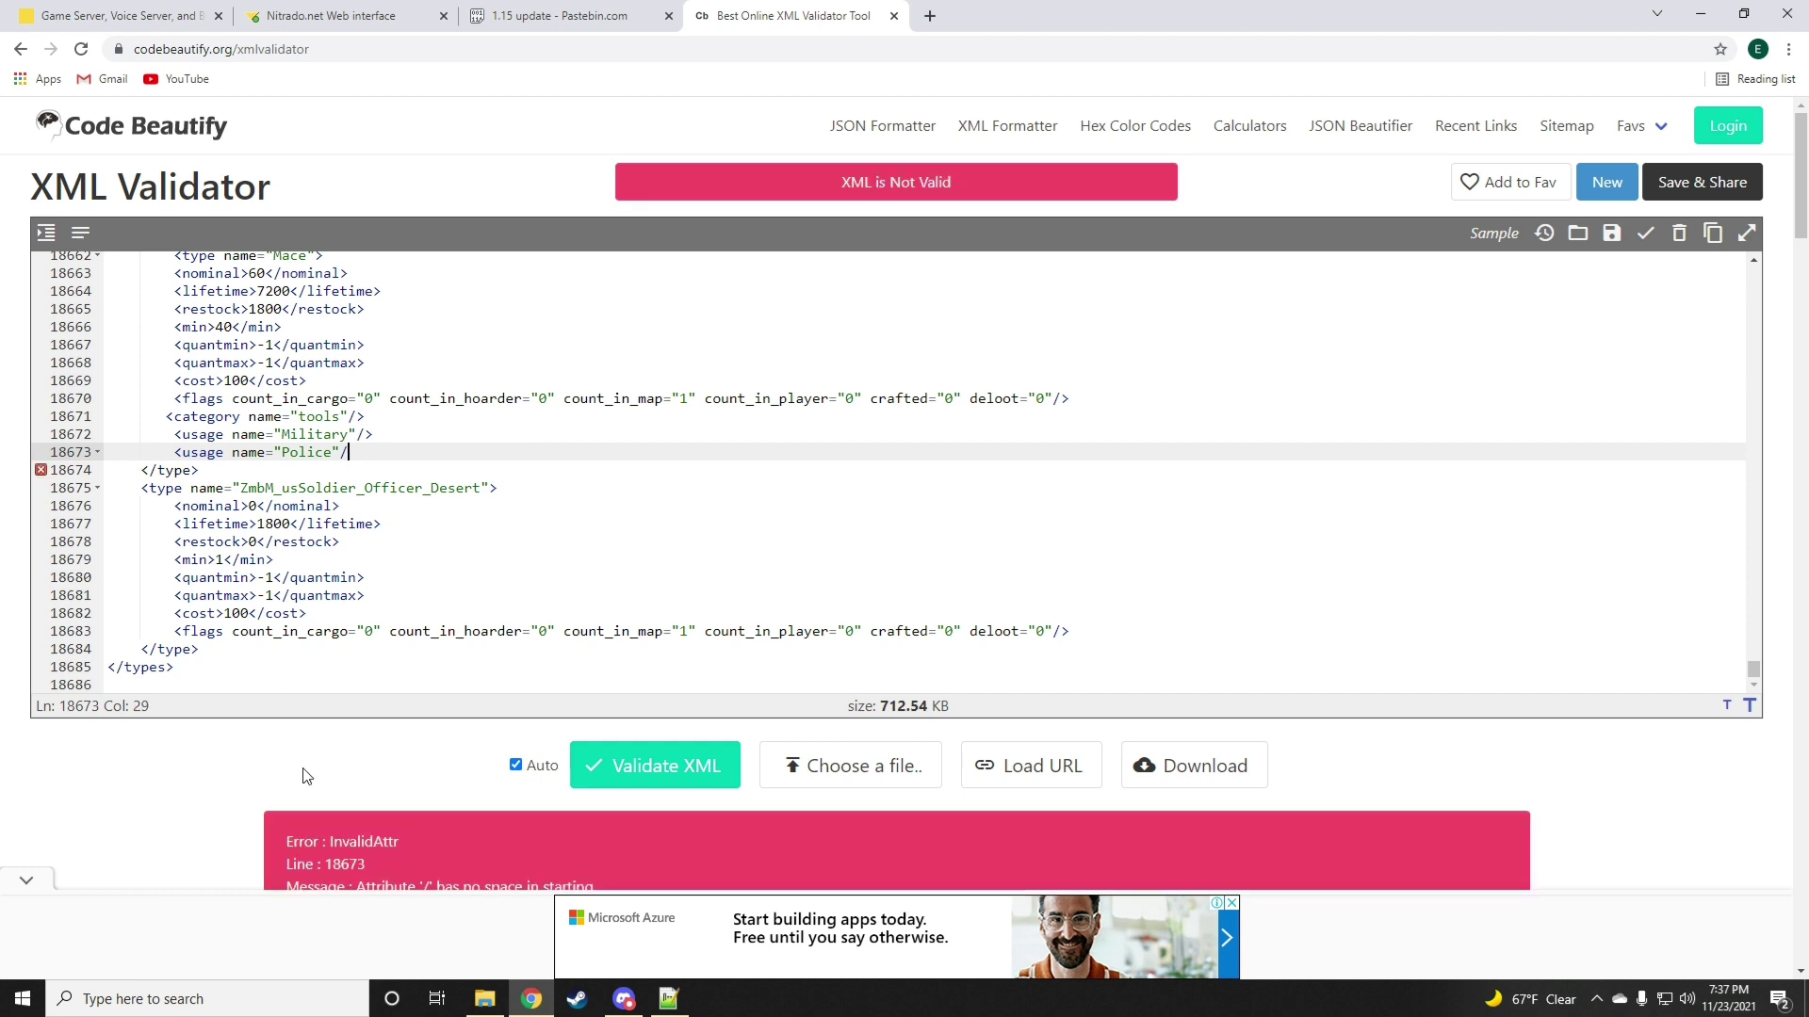
{"action": "type", "text": ">"}
{"action": "left_click", "coordinate": [492, 509]}
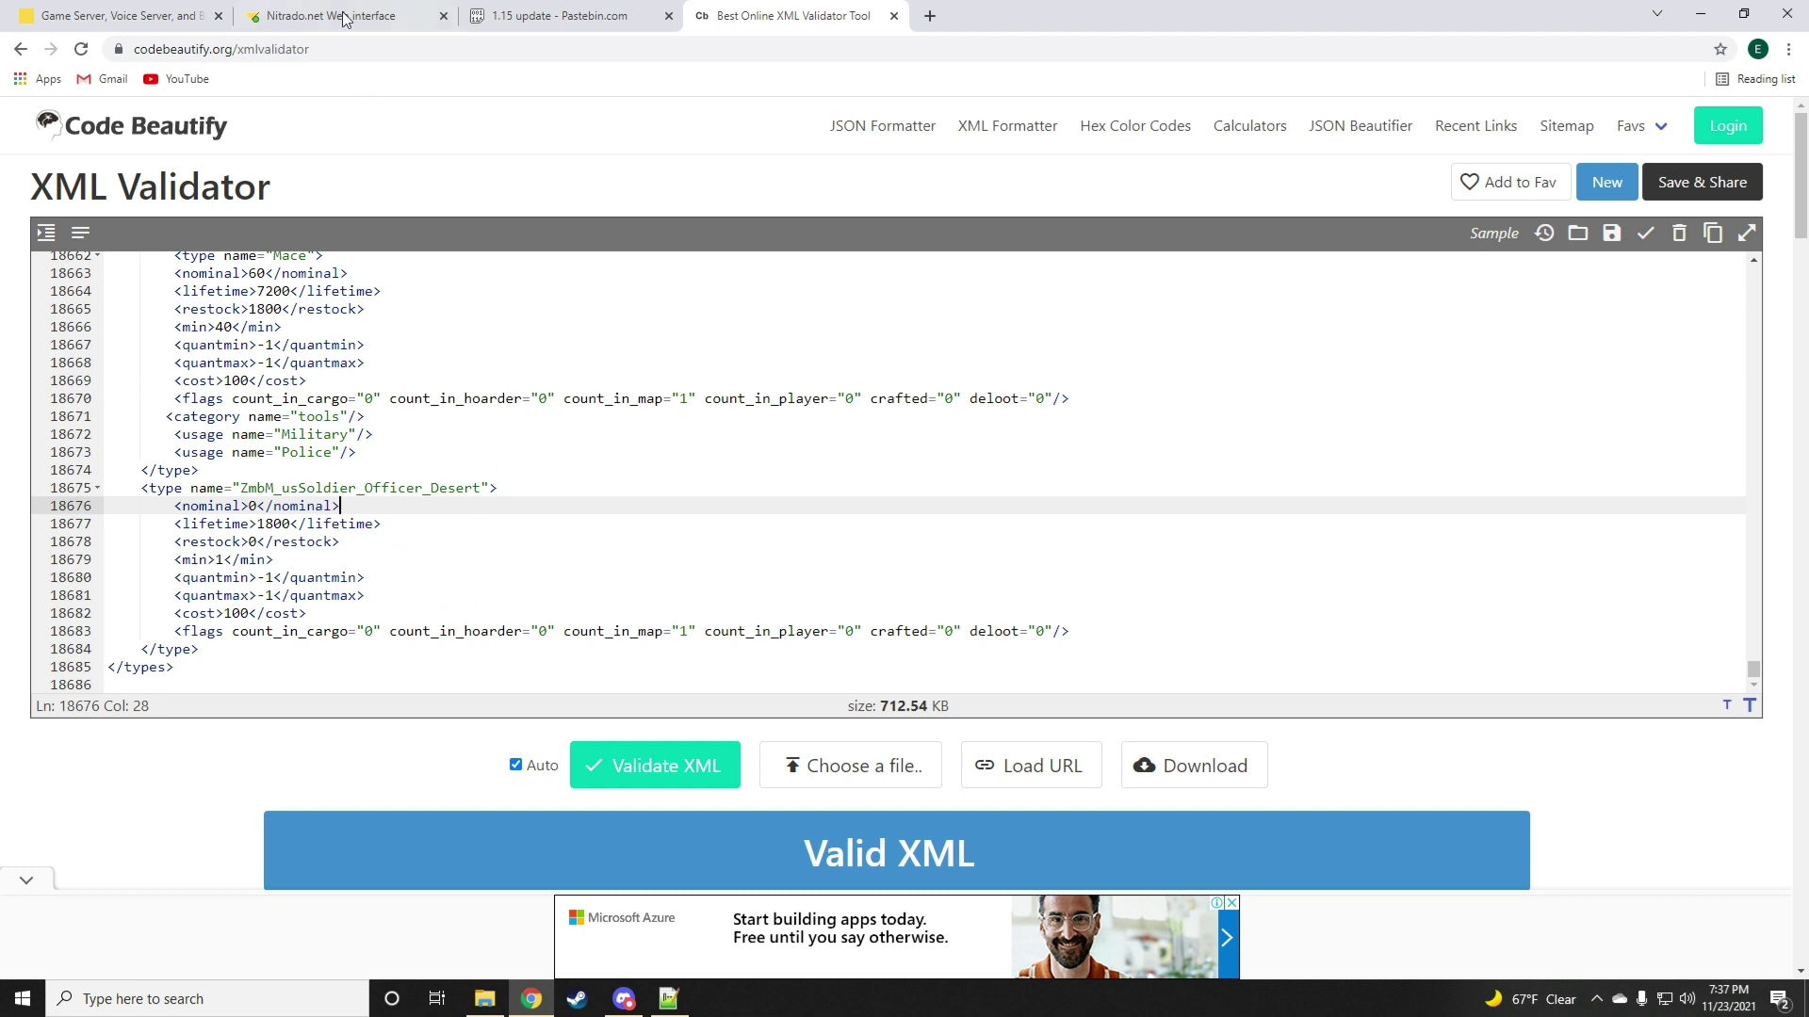
{"action": "left_click", "coordinate": [521, 349]}
- Return to the Nitrado file editor and save the changes to types.xml
{"action": "left_click", "coordinate": [344, 18]}
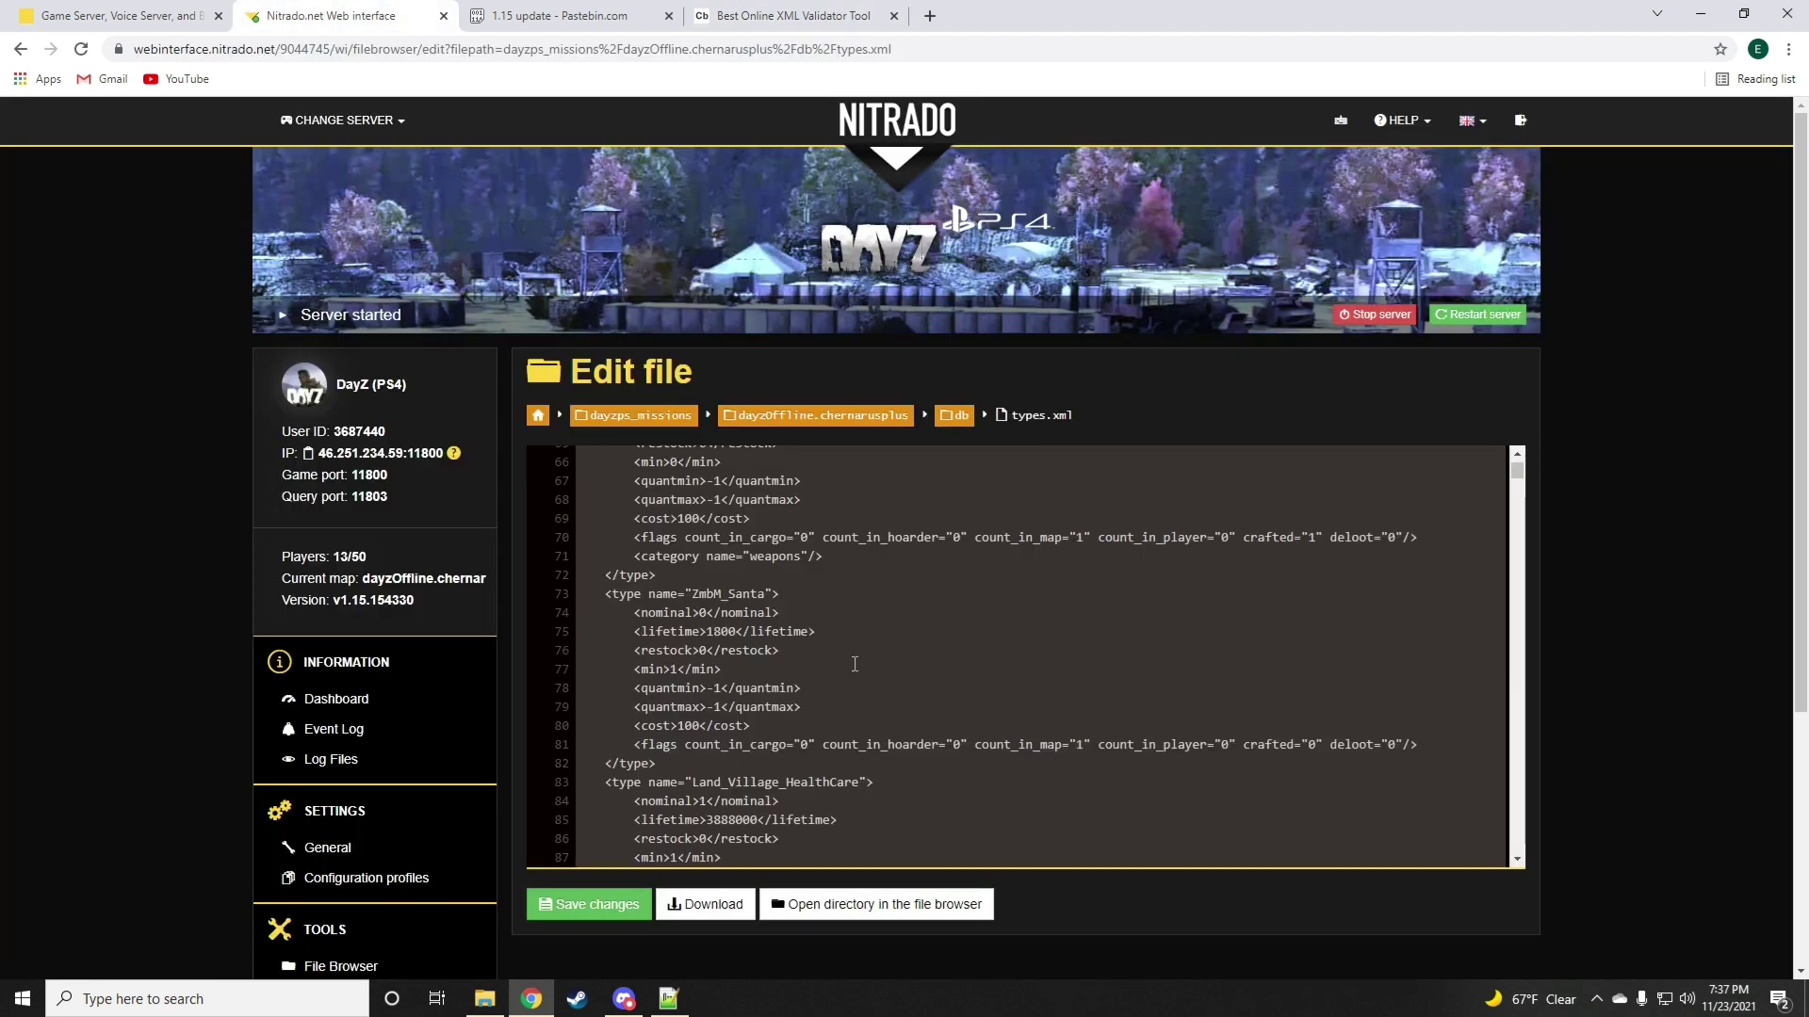
{"action": "left_click", "coordinate": [608, 903]}
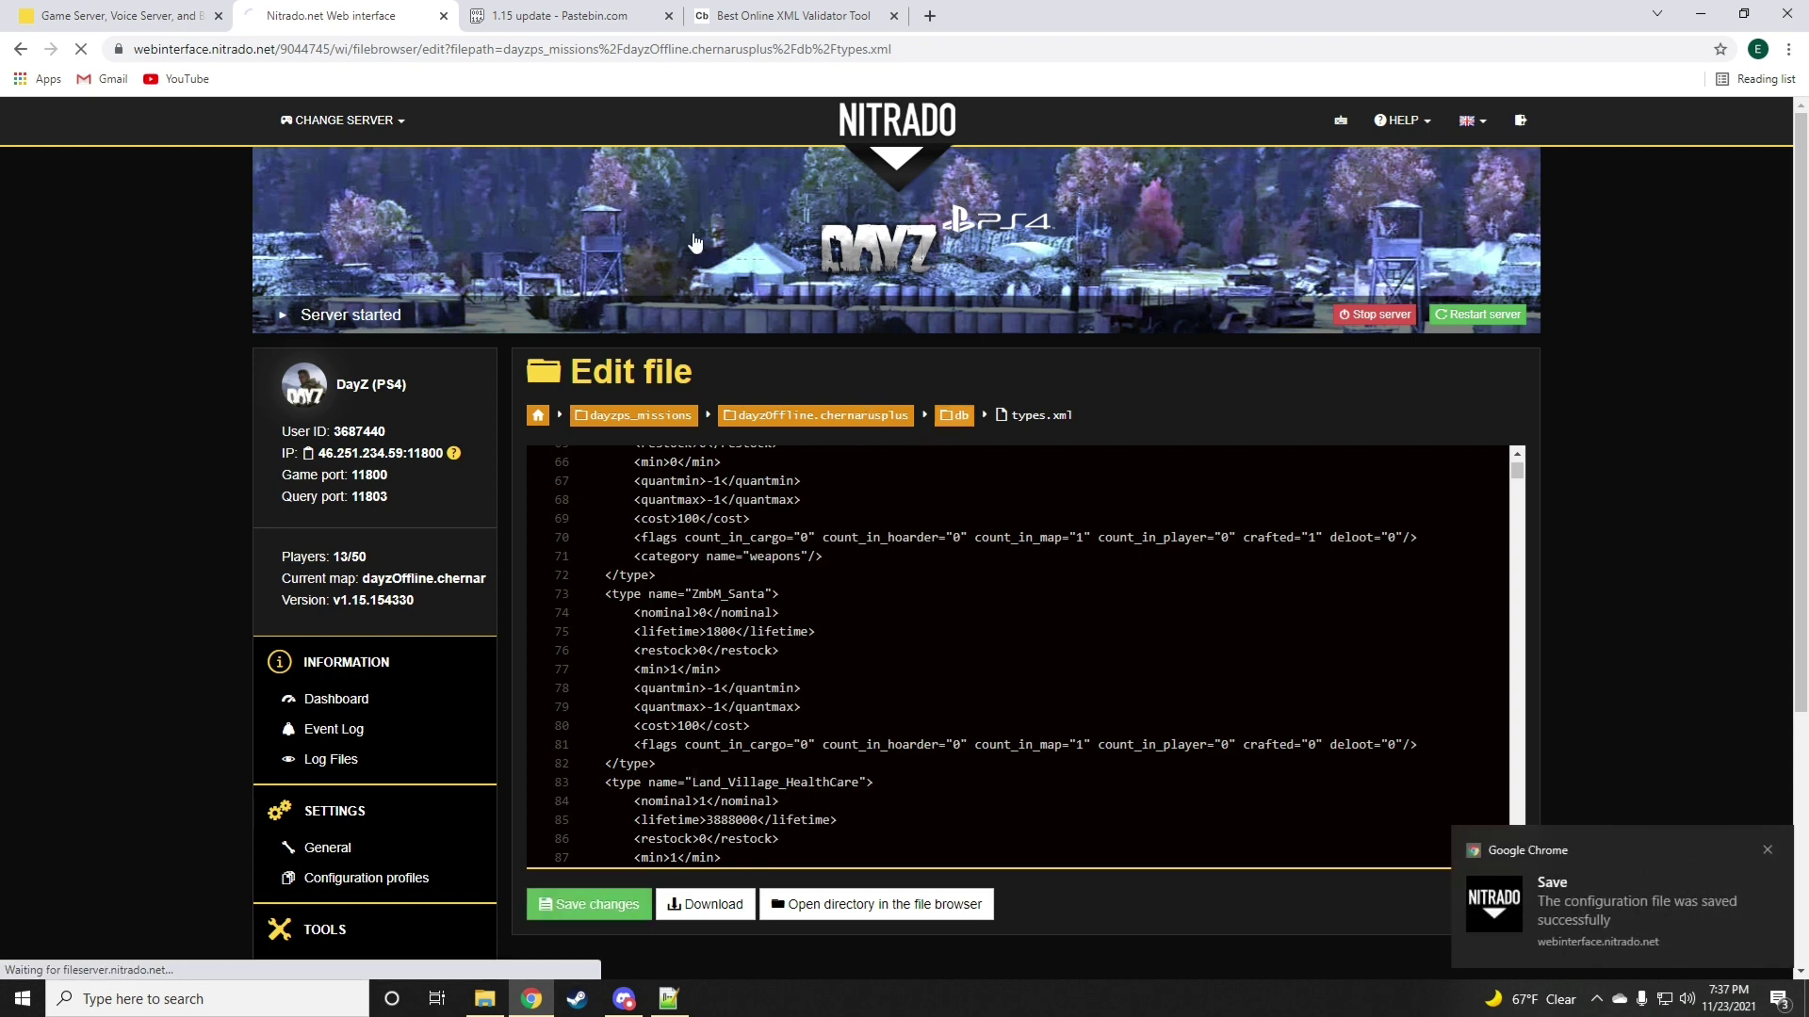
- Copy the InfectedSanta and StaticSantaCrash events from the events.xml section of the 1.15 update paste
{"action": "left_click", "coordinate": [569, 17]}
{"action": "scroll", "coordinate": [570, 454], "scroll_direction": "down", "scroll_amount": 3}
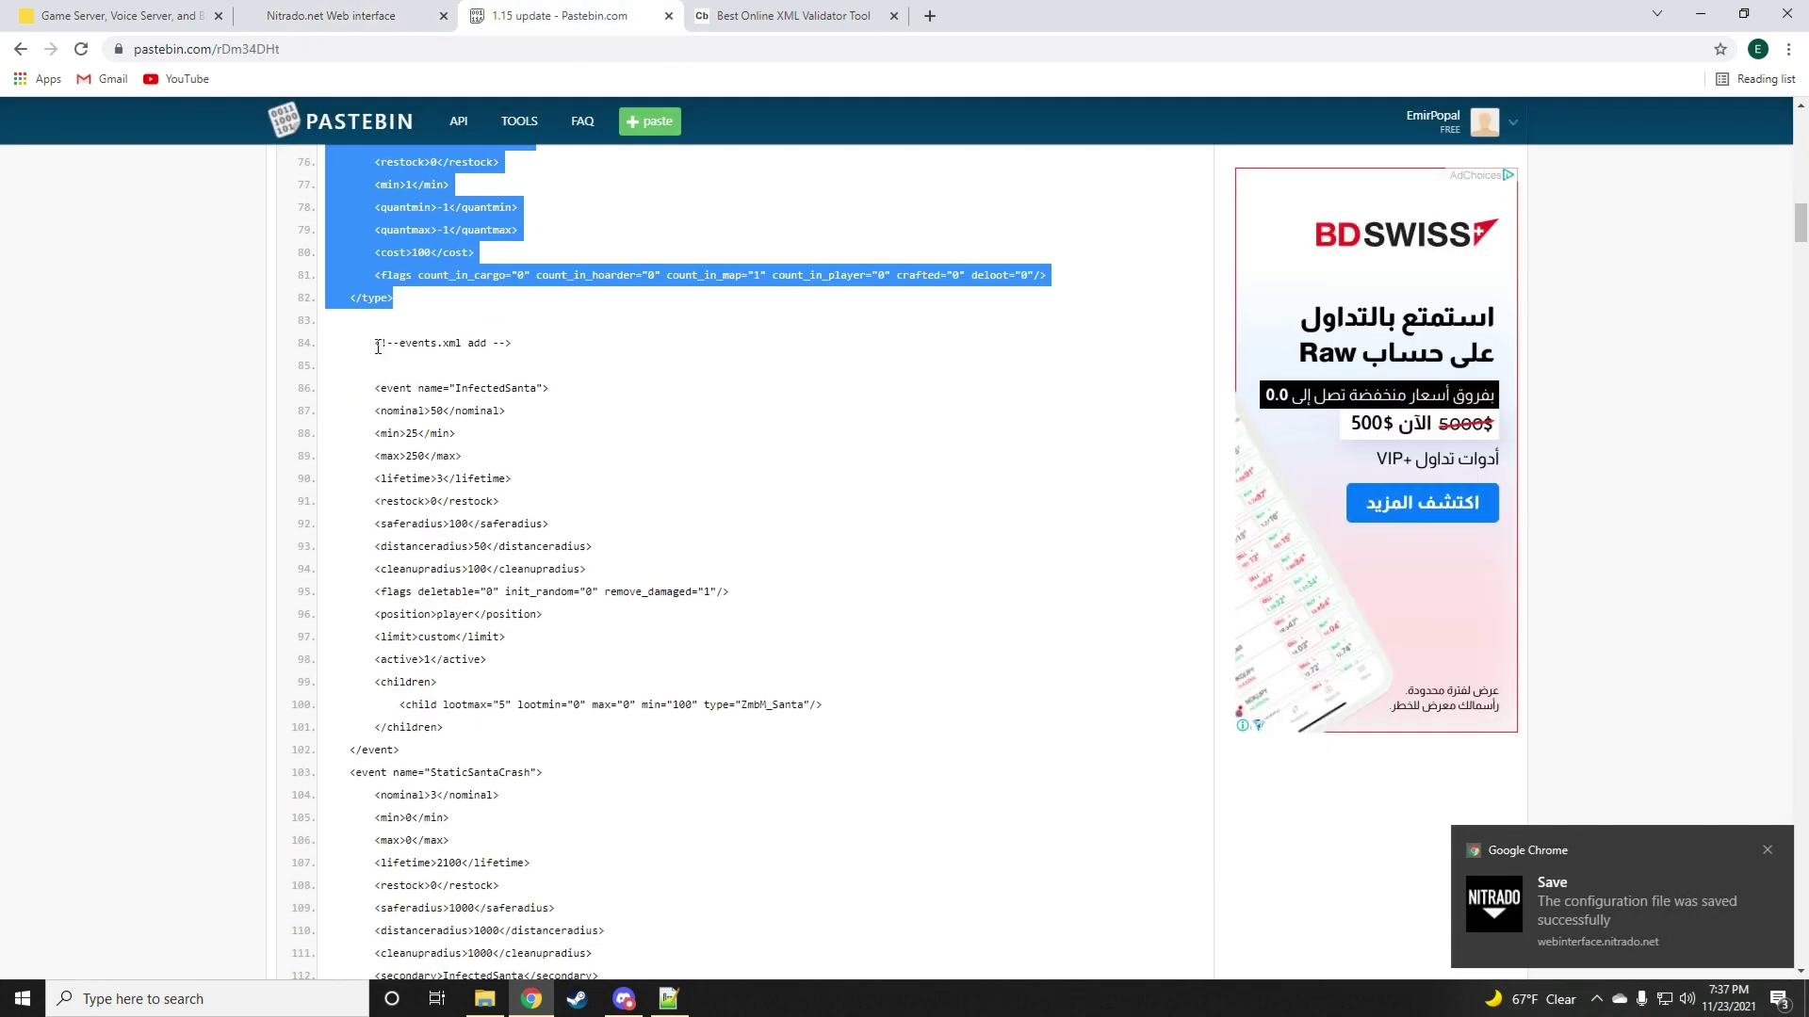
{"action": "left_click_drag", "start_coordinate": [378, 347], "coordinate": [513, 351]}
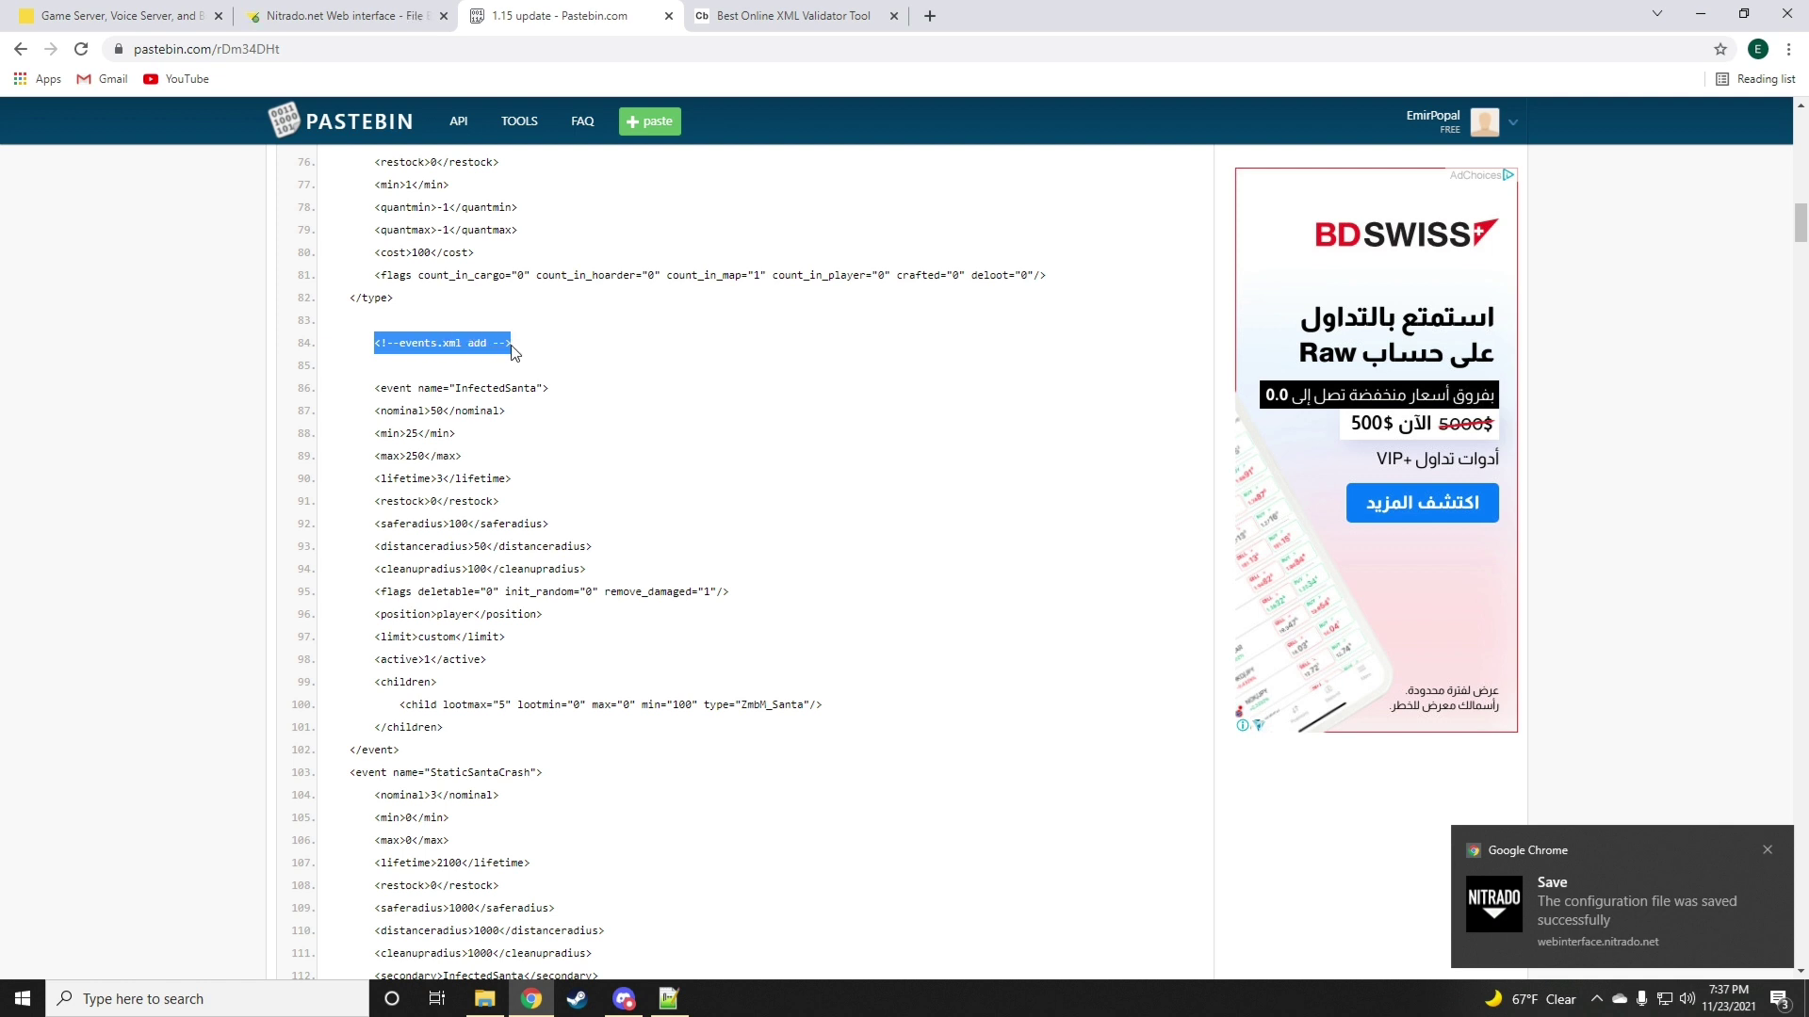
{"action": "left_click_drag", "start_coordinate": [377, 390], "coordinate": [671, 732]}
{"action": "right_click", "coordinate": [441, 389]}
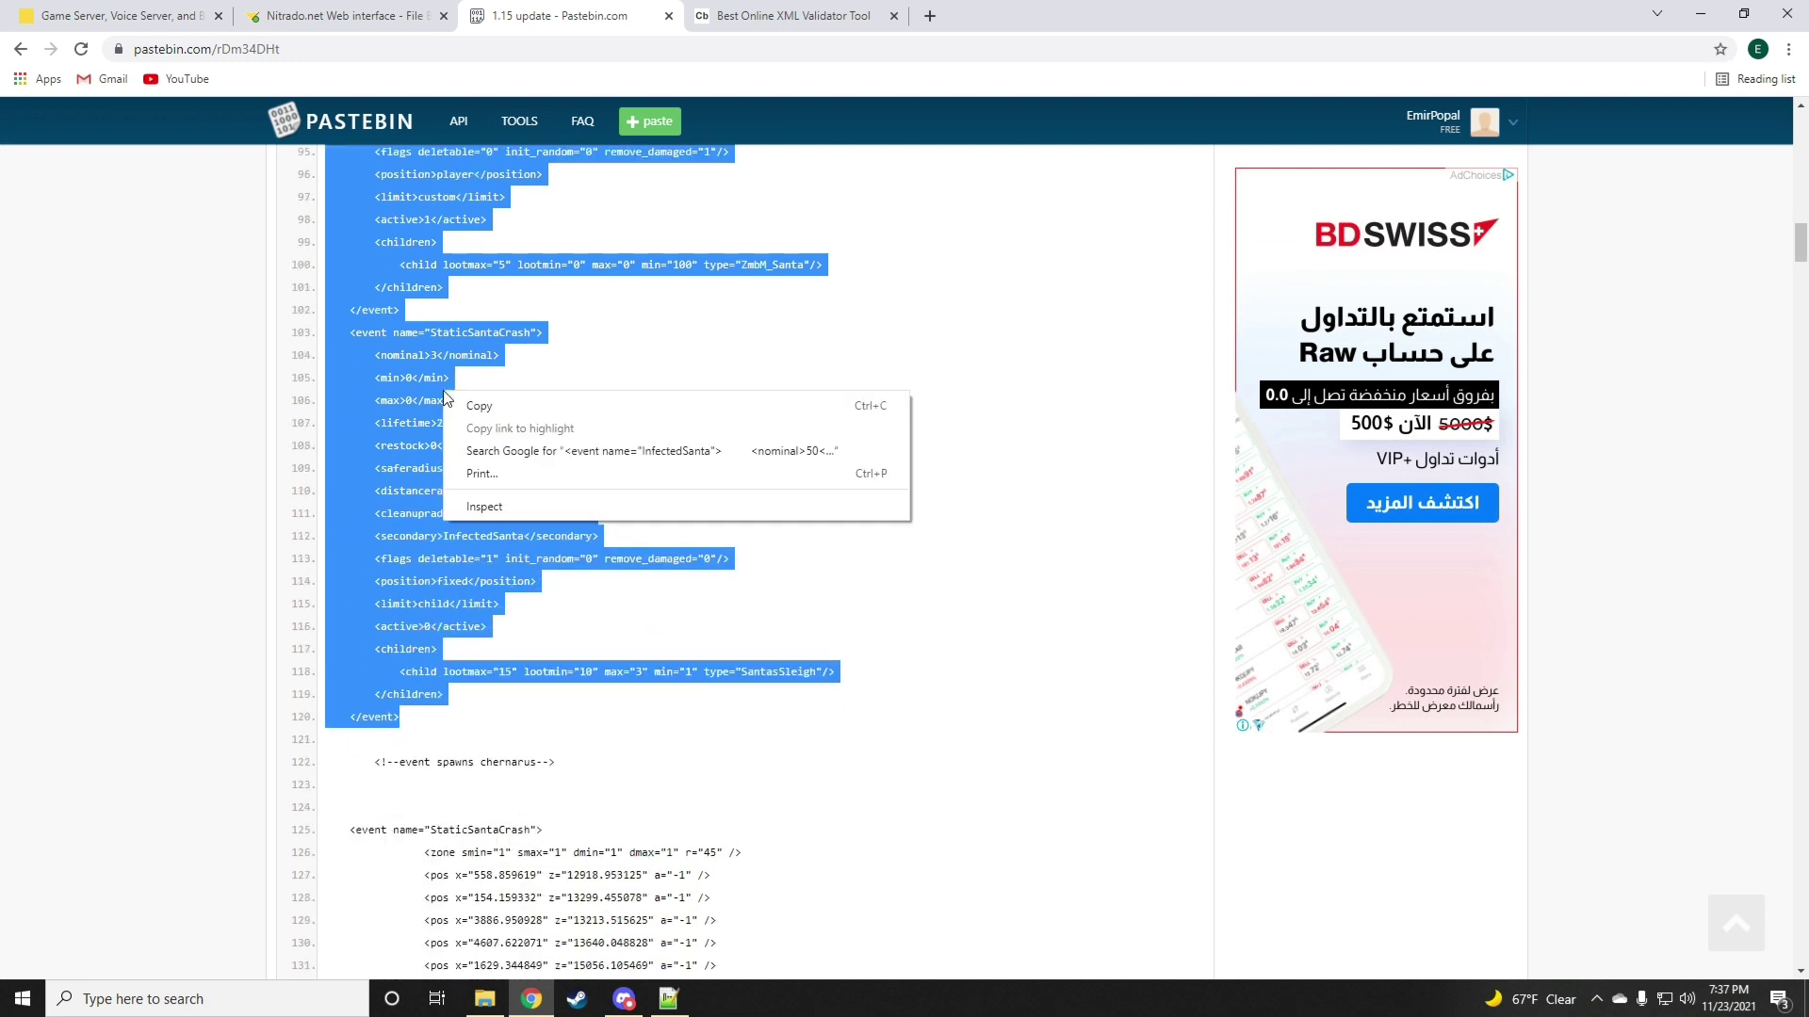
{"action": "left_click", "coordinate": [471, 416]}
- Open events.xml from the db folder on the Nitrado server and return to the 1.15 update paste
{"action": "left_click", "coordinate": [317, 11]}
{"action": "scroll", "coordinate": [637, 358], "scroll_direction": "down", "scroll_amount": 2}
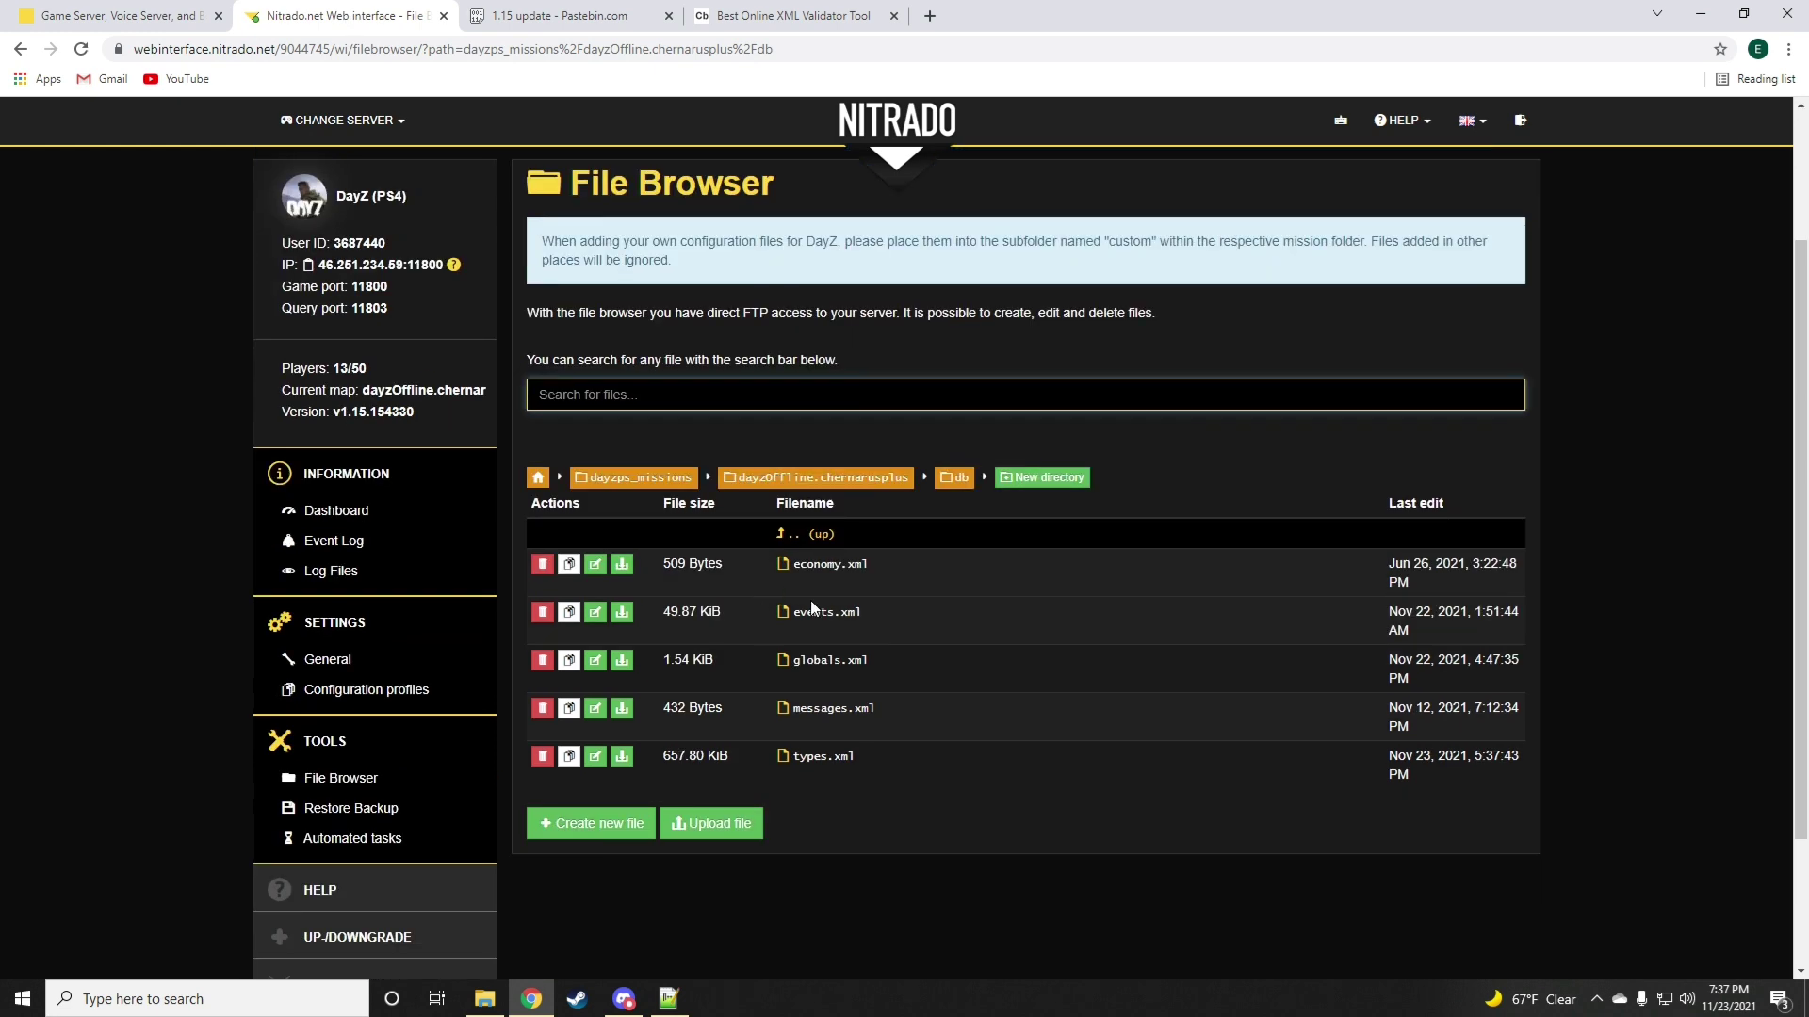
{"action": "left_click", "coordinate": [820, 612]}
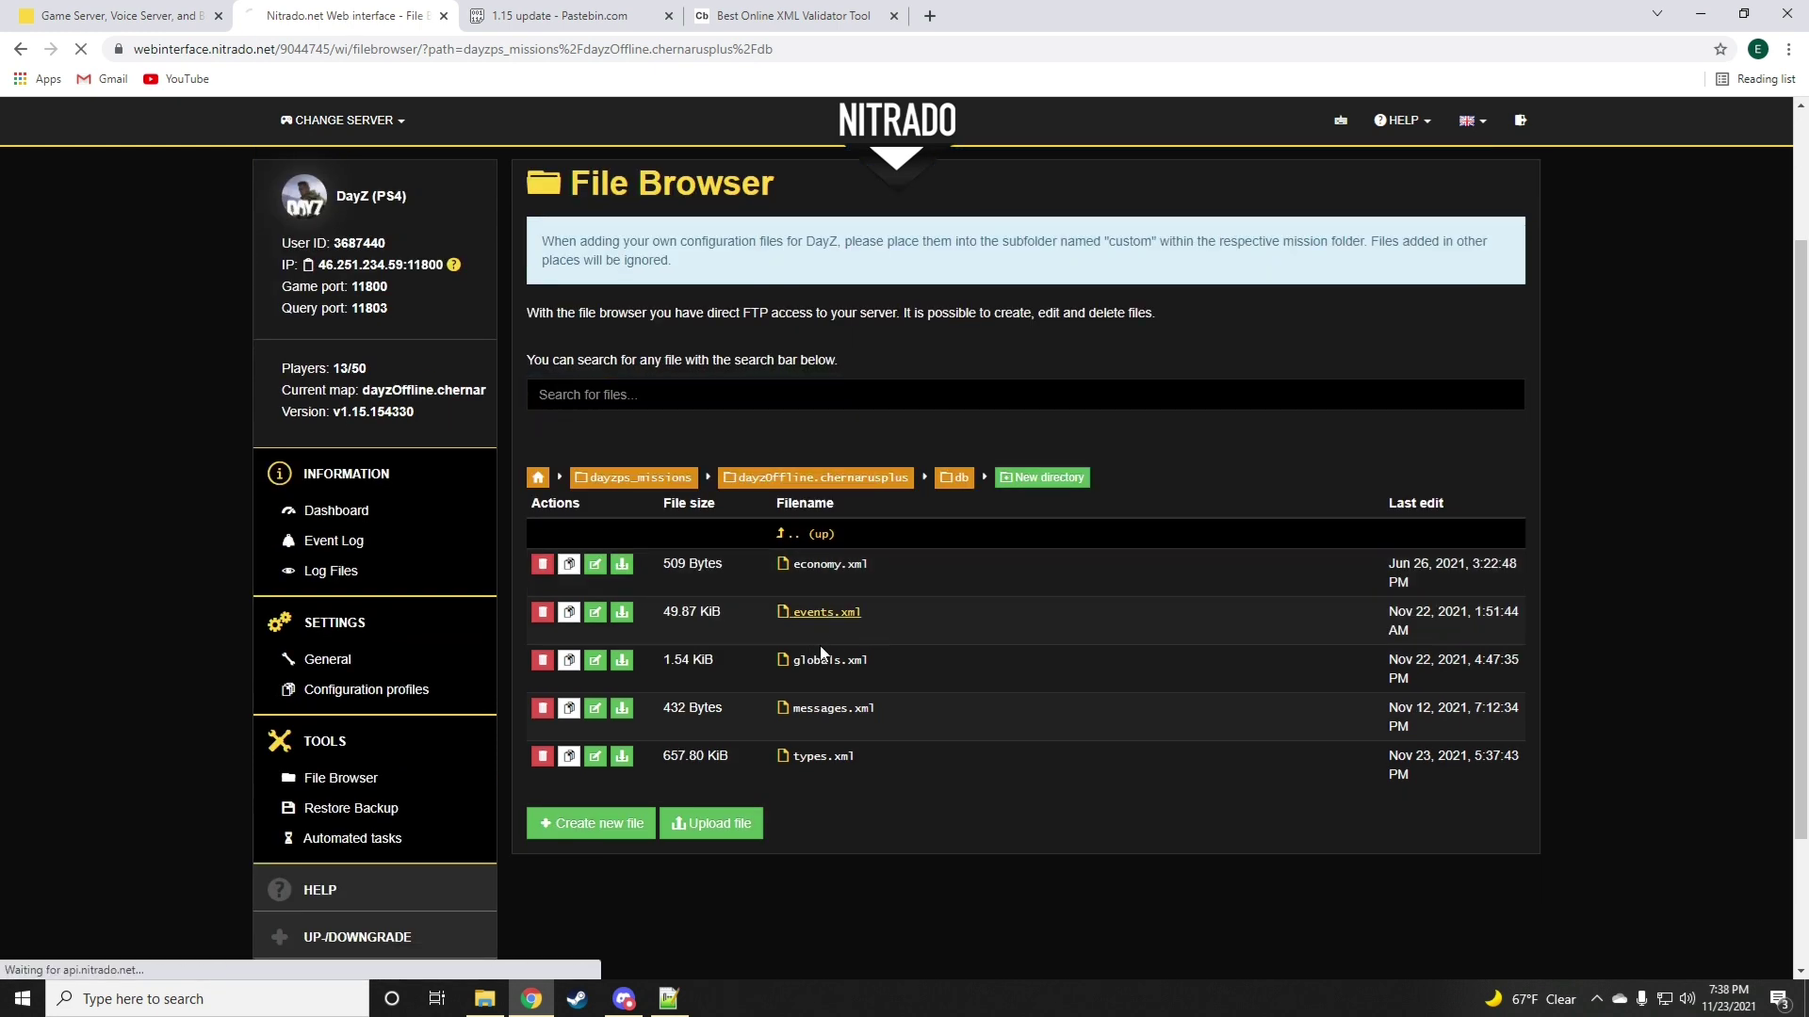
{"action": "left_click", "coordinate": [561, 15]}
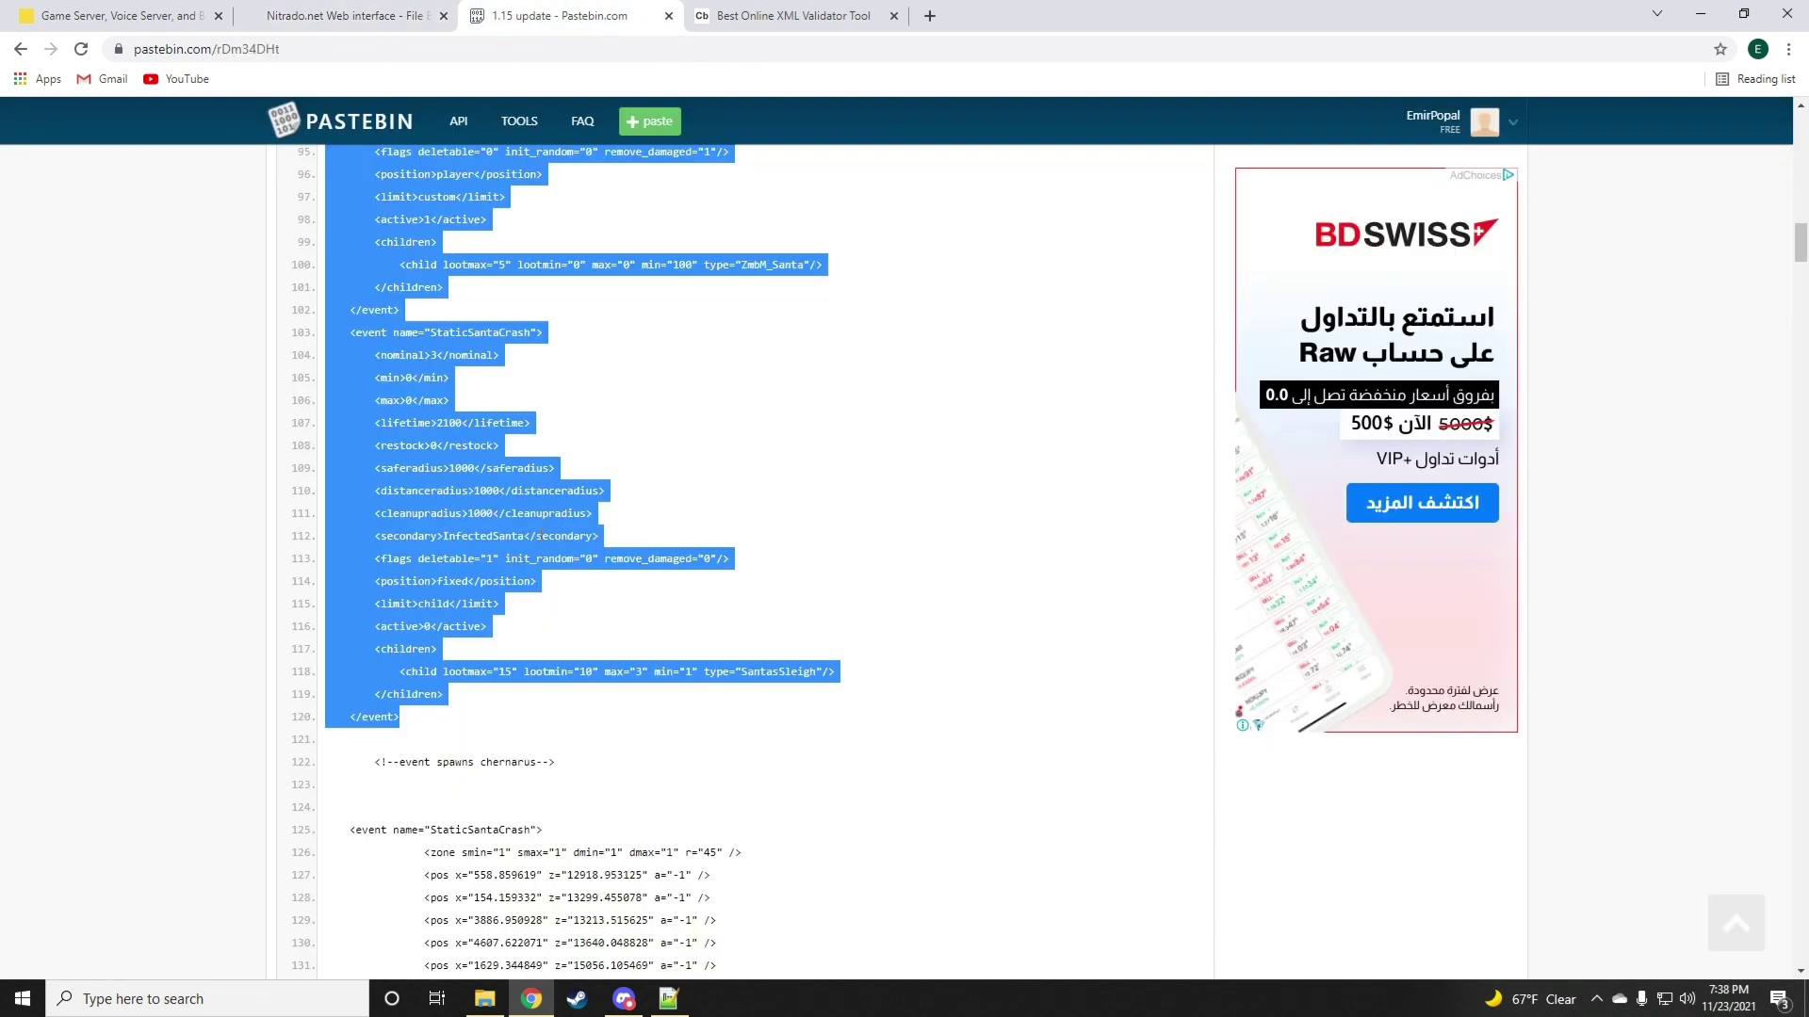
- Paste the copied Santa events into events.xml on the Nitrado server, directly below the opening events tag
{"action": "left_click", "coordinate": [356, 16]}
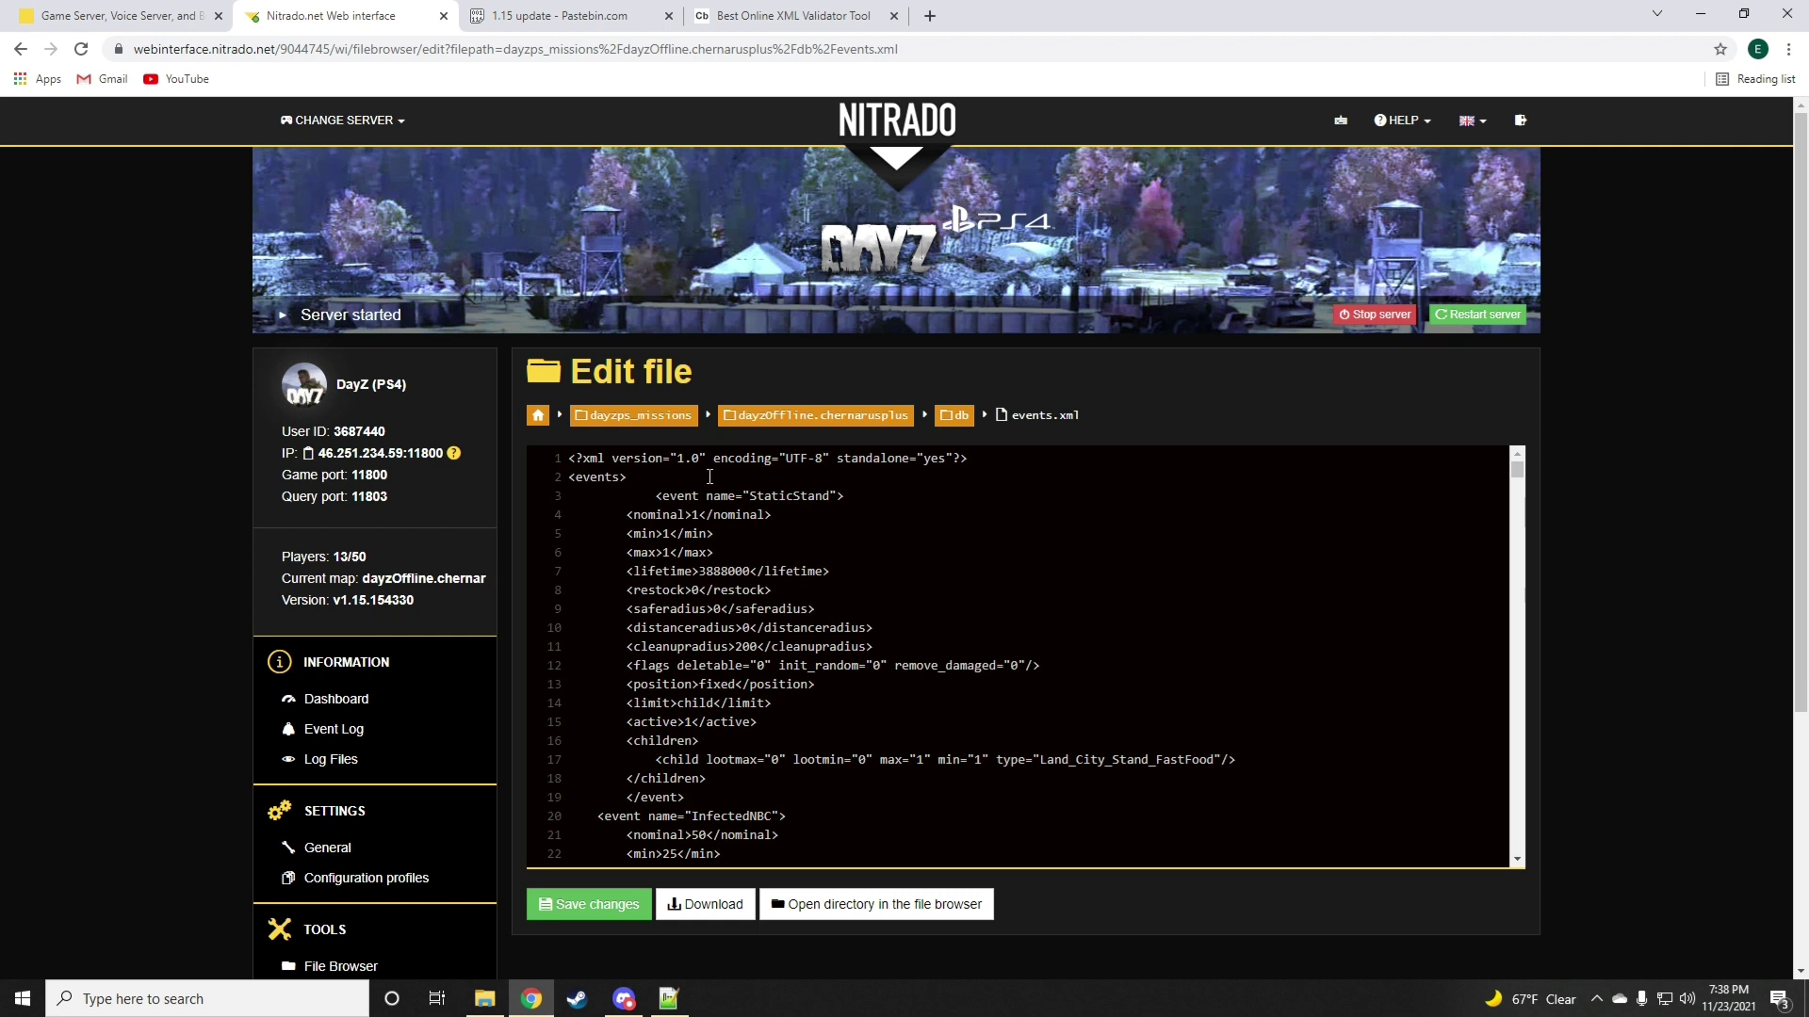
{"action": "right_click", "coordinate": [676, 497]}
{"action": "left_click", "coordinate": [744, 647]}
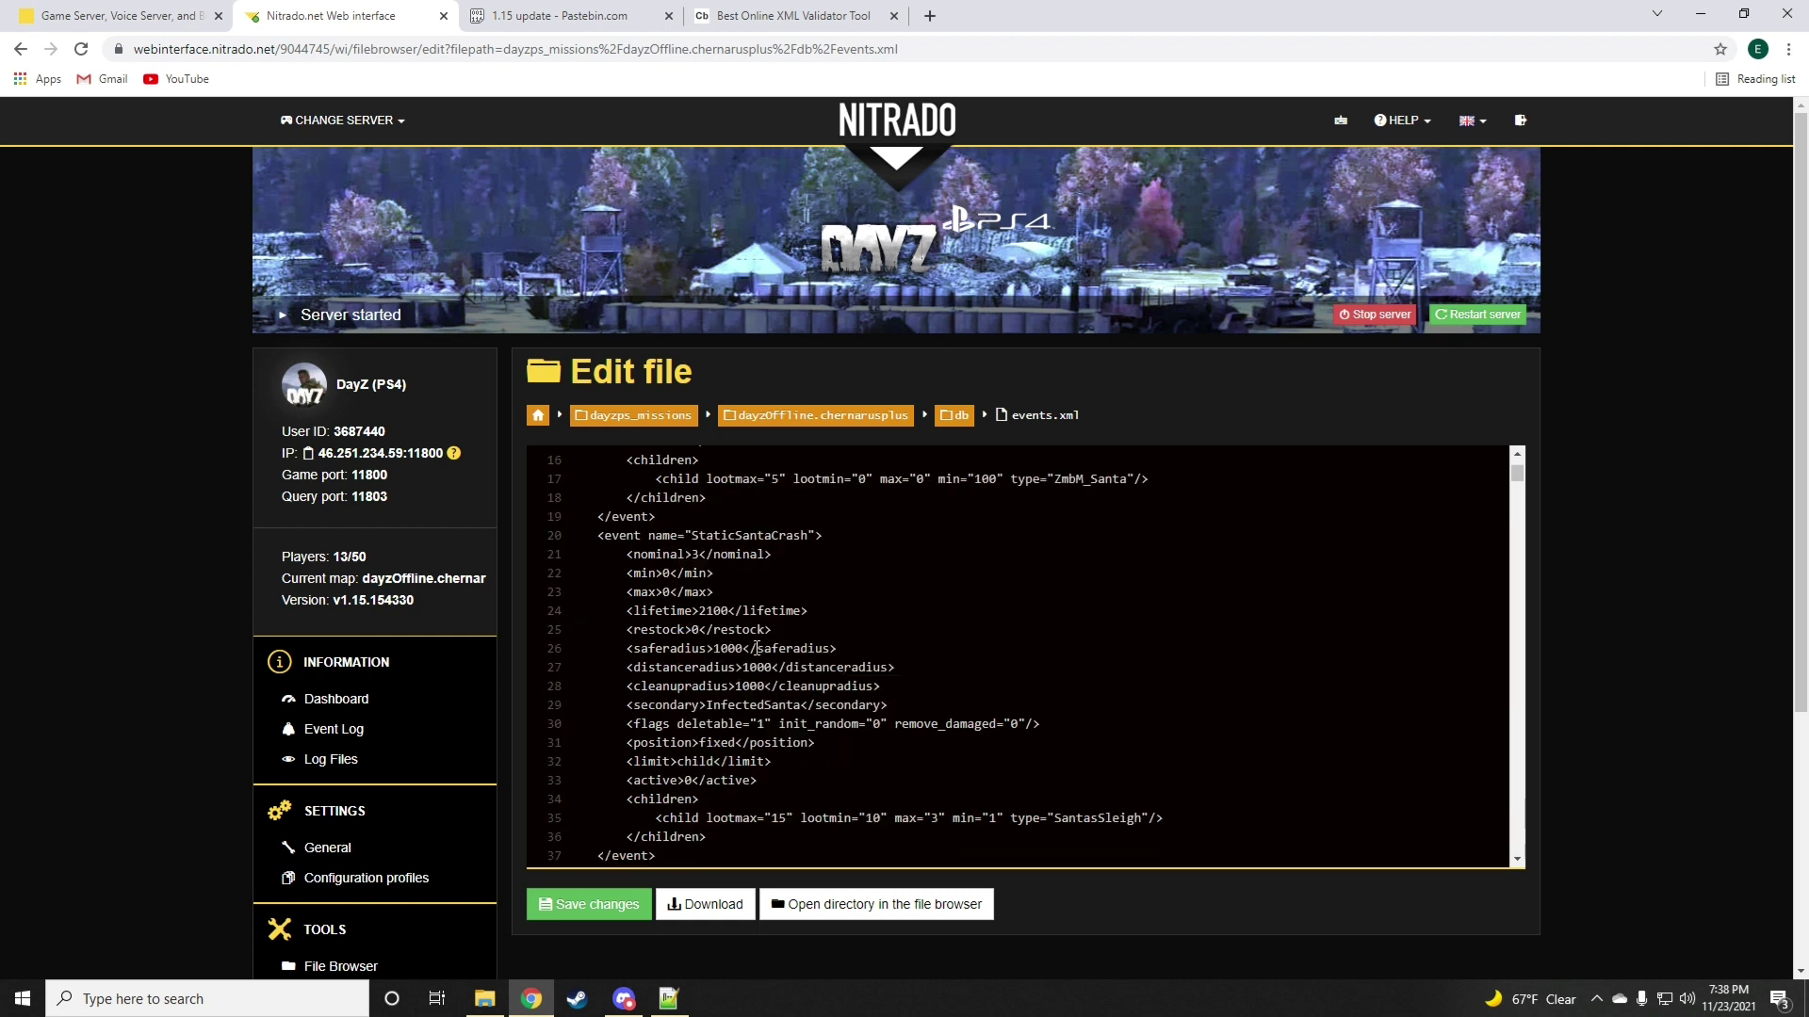
{"action": "scroll", "coordinate": [757, 649], "scroll_direction": "down", "scroll_amount": 1}
{"action": "left_click", "coordinate": [689, 688]}
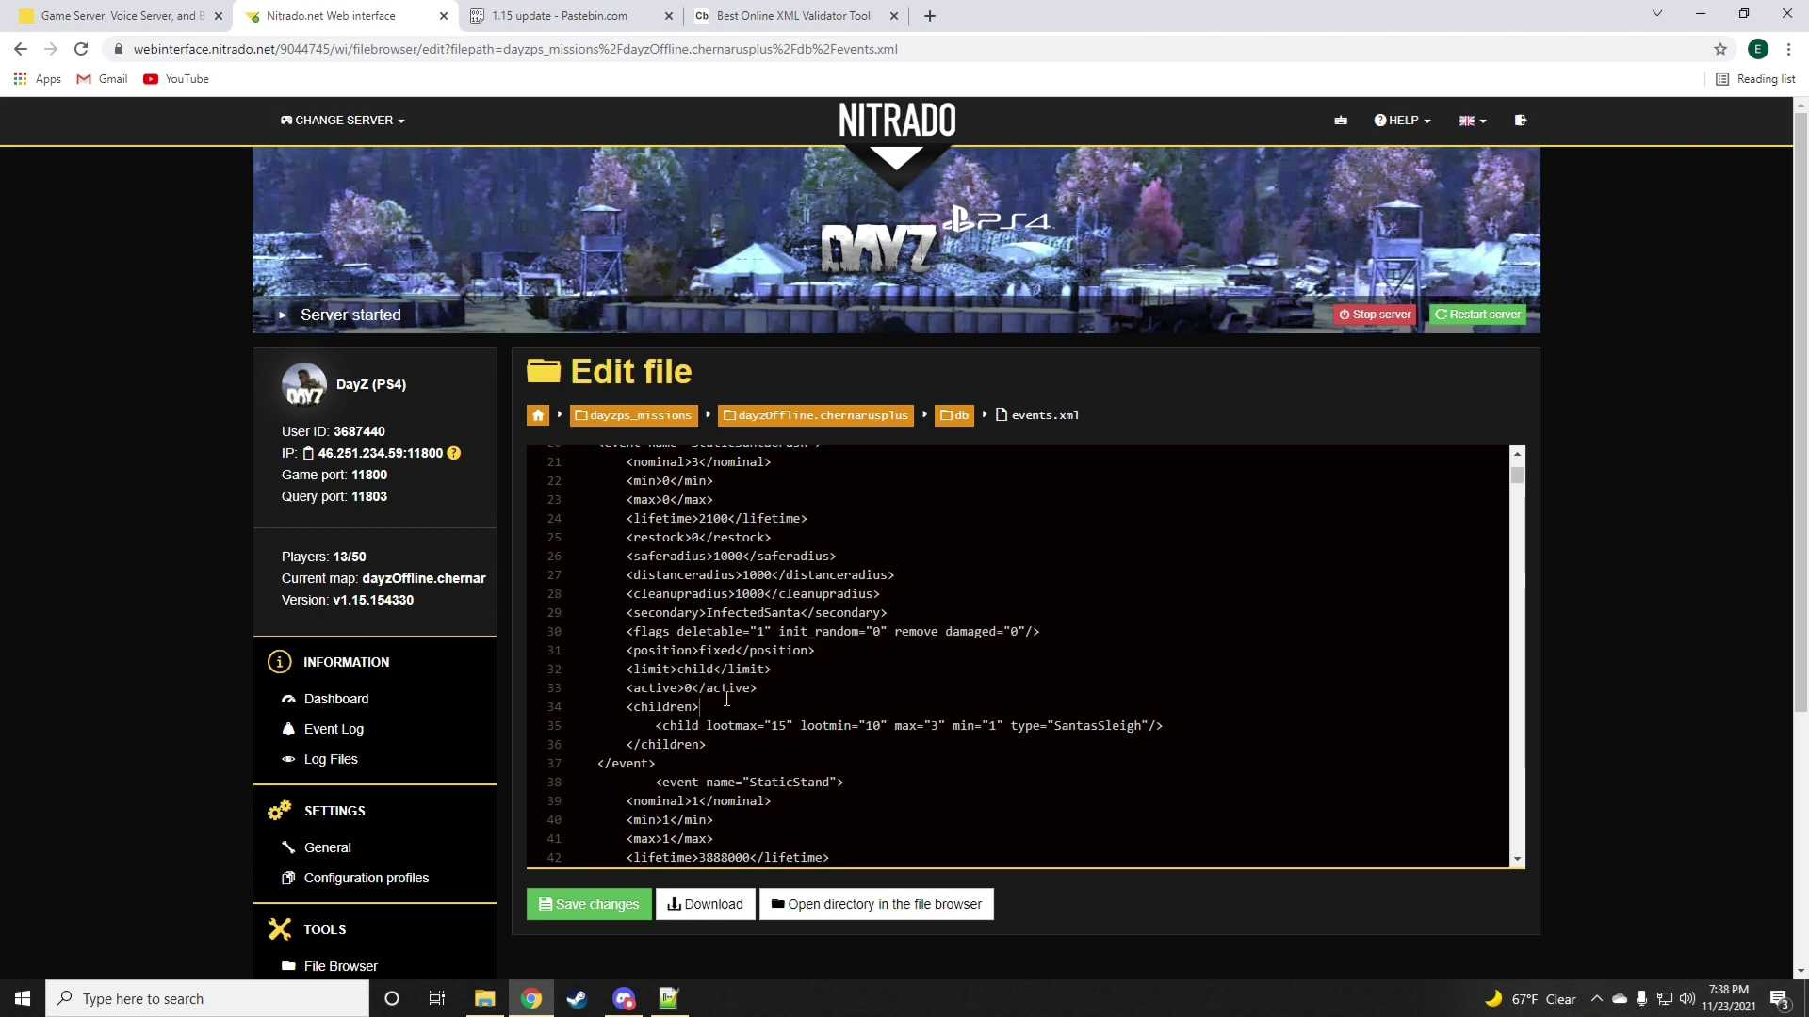
- Check the complete events.xml code in the Code Beautify XML validator and save the file's changes on Nitrado
{"action": "key", "text": "ctrl+a"}
{"action": "right_click", "coordinate": [769, 704]}
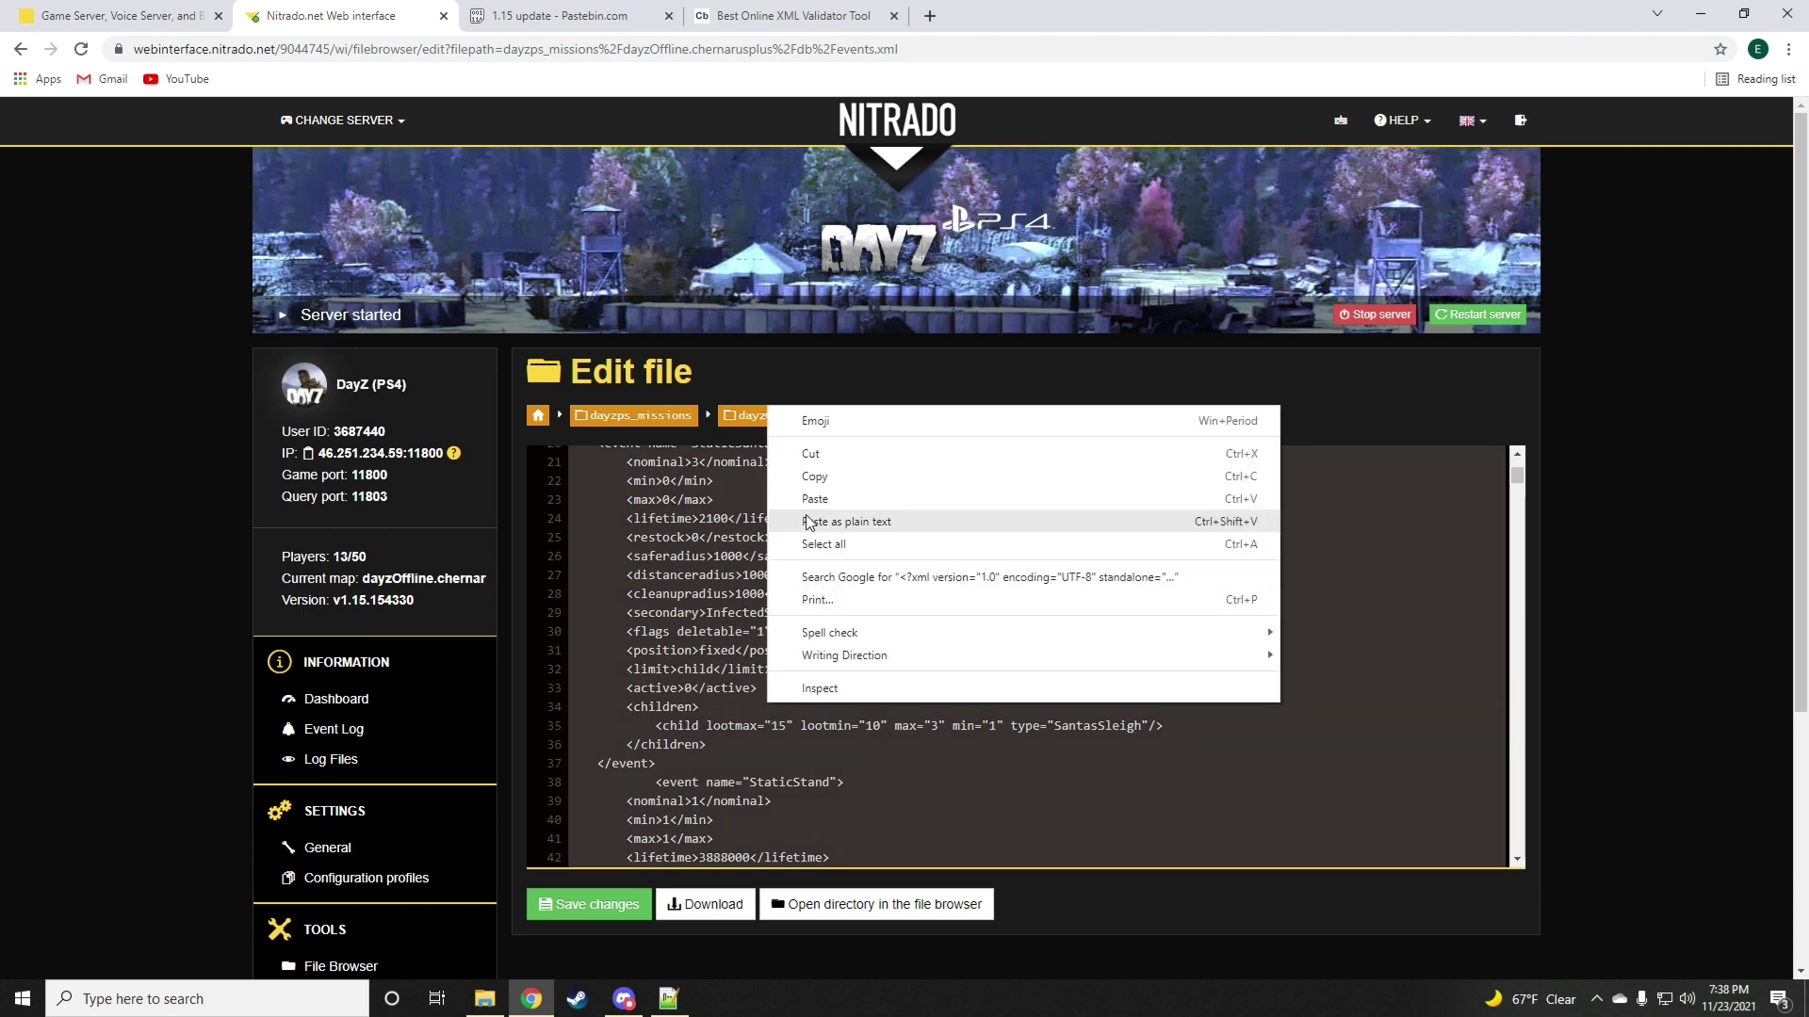
{"action": "left_click", "coordinate": [791, 475]}
{"action": "left_click", "coordinate": [791, 15]}
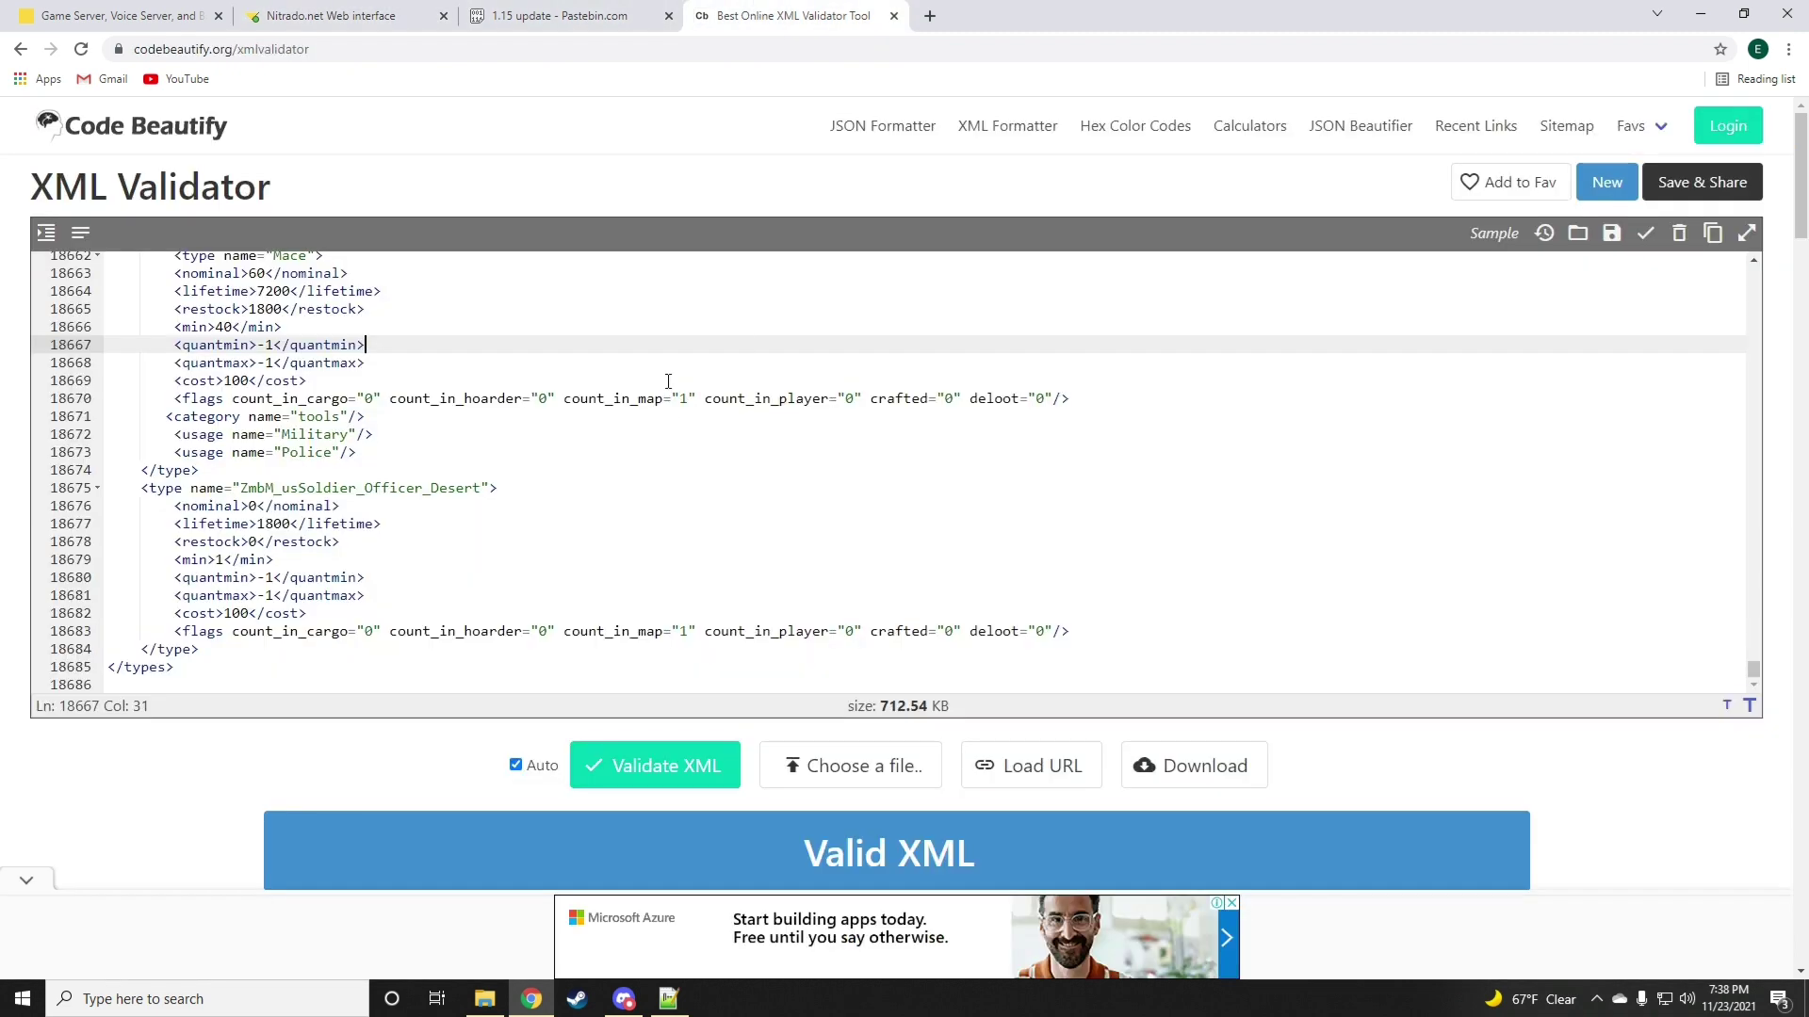
{"action": "left_click", "coordinate": [673, 354]}
{"action": "key", "text": "ctrl+a"}
{"action": "right_click", "coordinate": [658, 362]}
{"action": "left_click", "coordinate": [699, 452]}
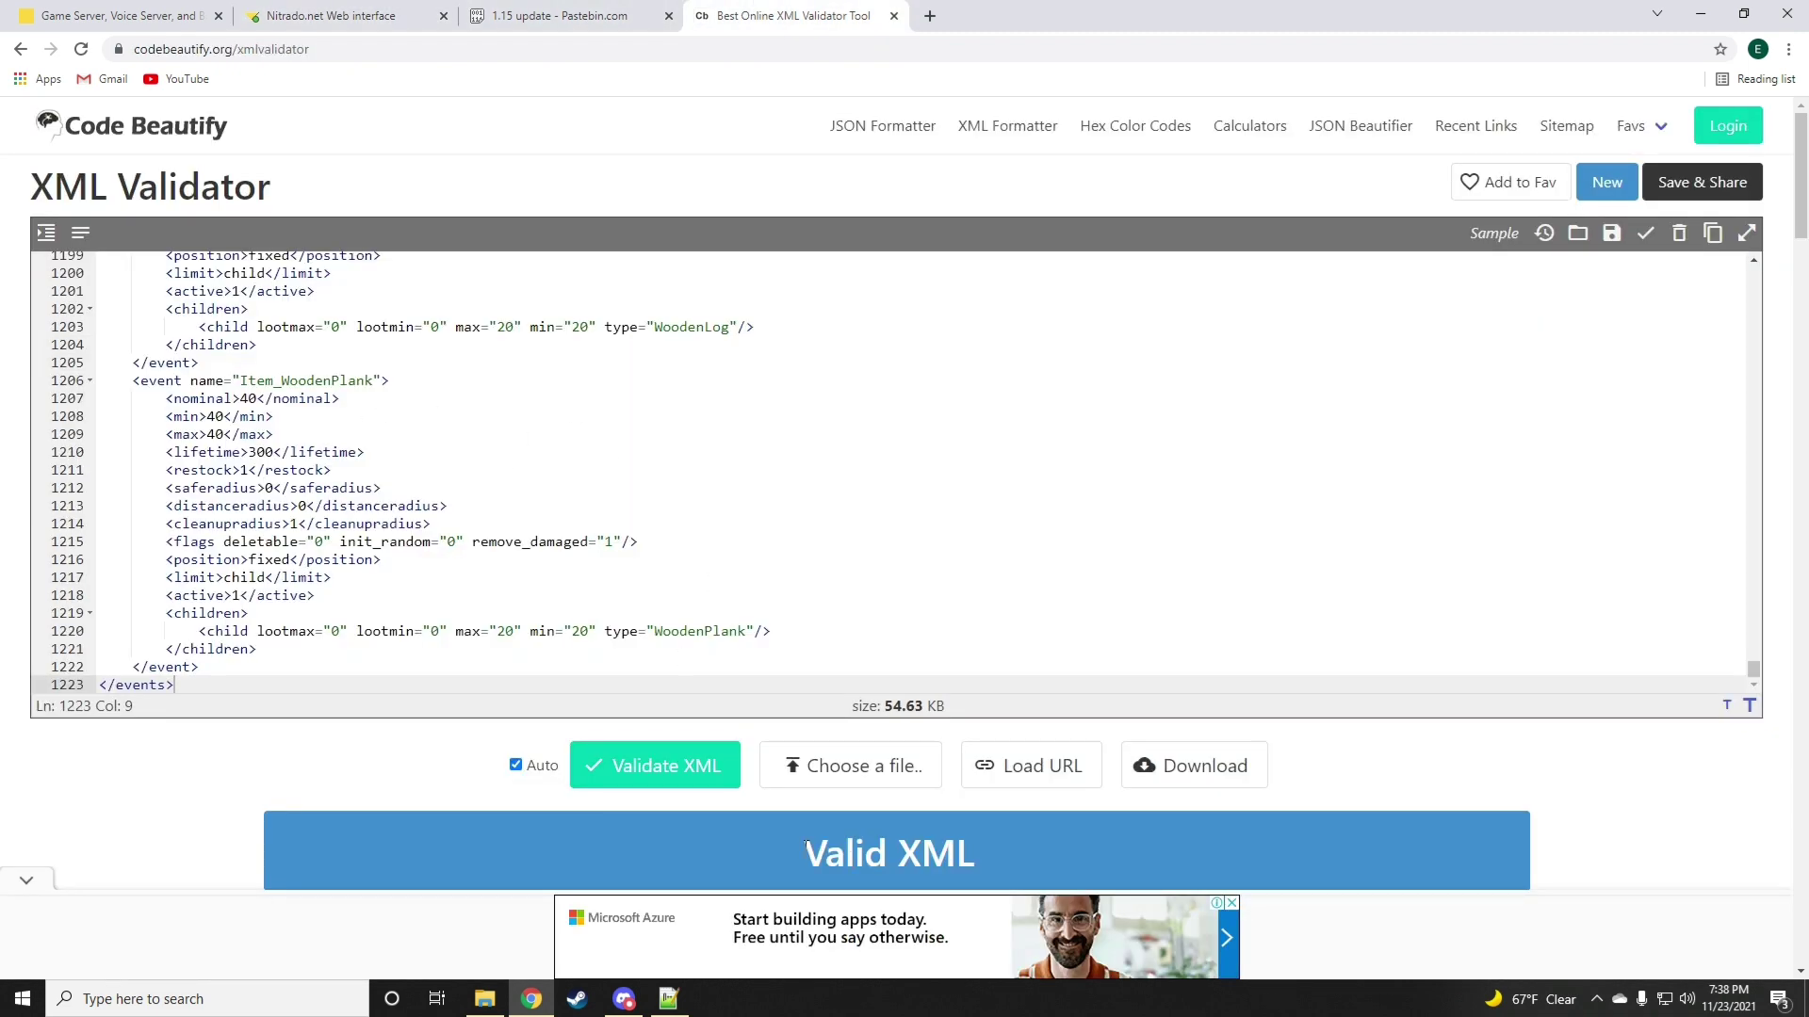
{"action": "left_click_drag", "start_coordinate": [805, 845], "coordinate": [979, 862]}
{"action": "left_click", "coordinate": [330, 15]}
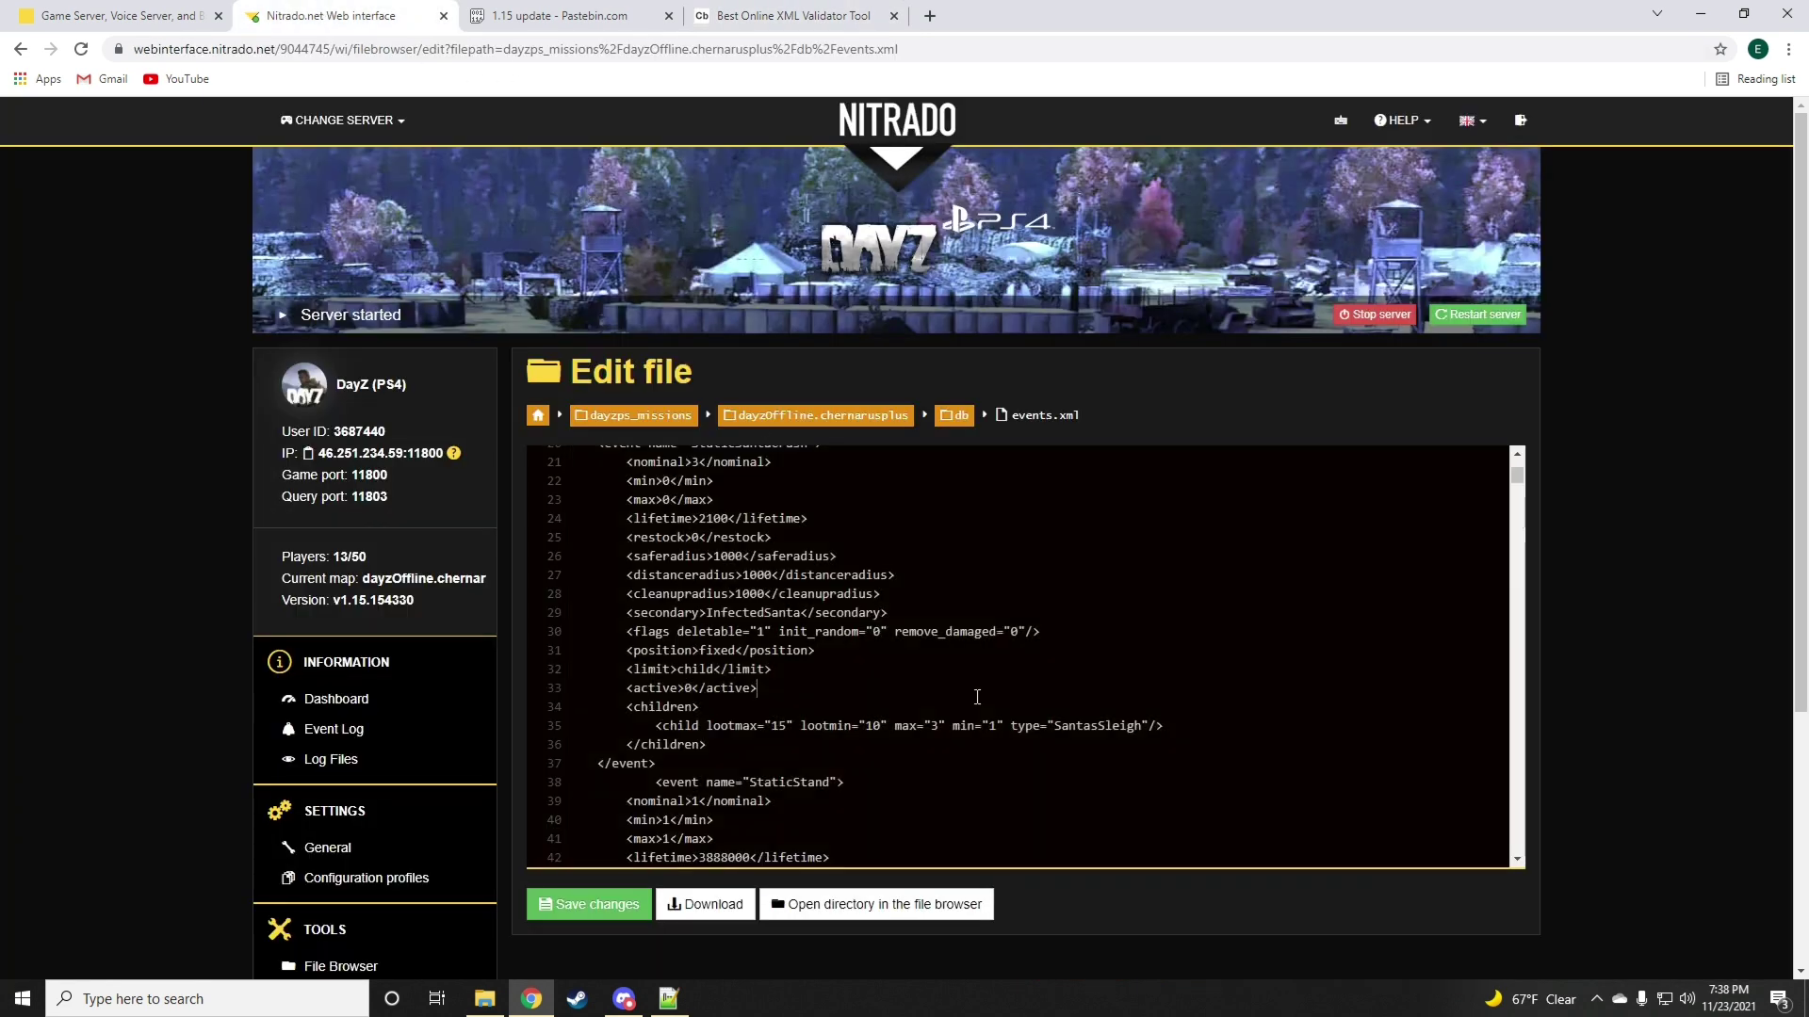
{"action": "left_click", "coordinate": [629, 908]}
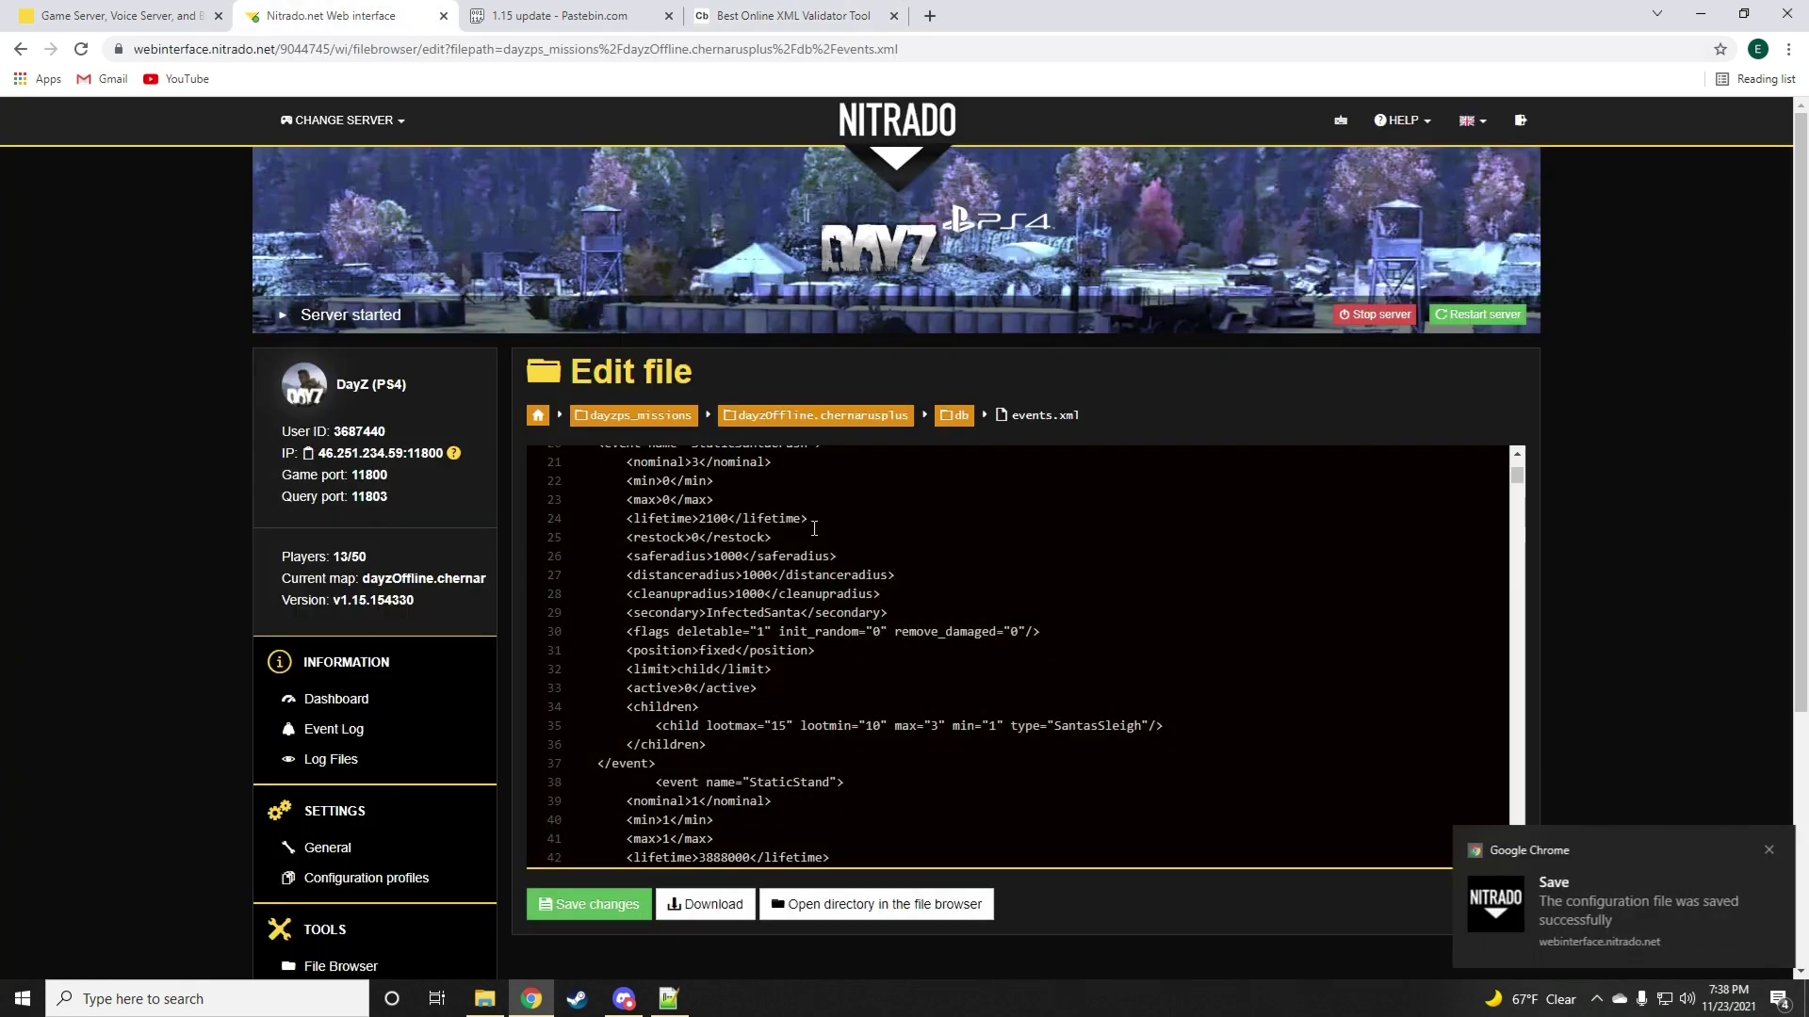
- Copy the StaticSantaCrash event block from the Chernarus event spawns section of the 1.15 update paste
{"action": "left_click", "coordinate": [561, 15]}
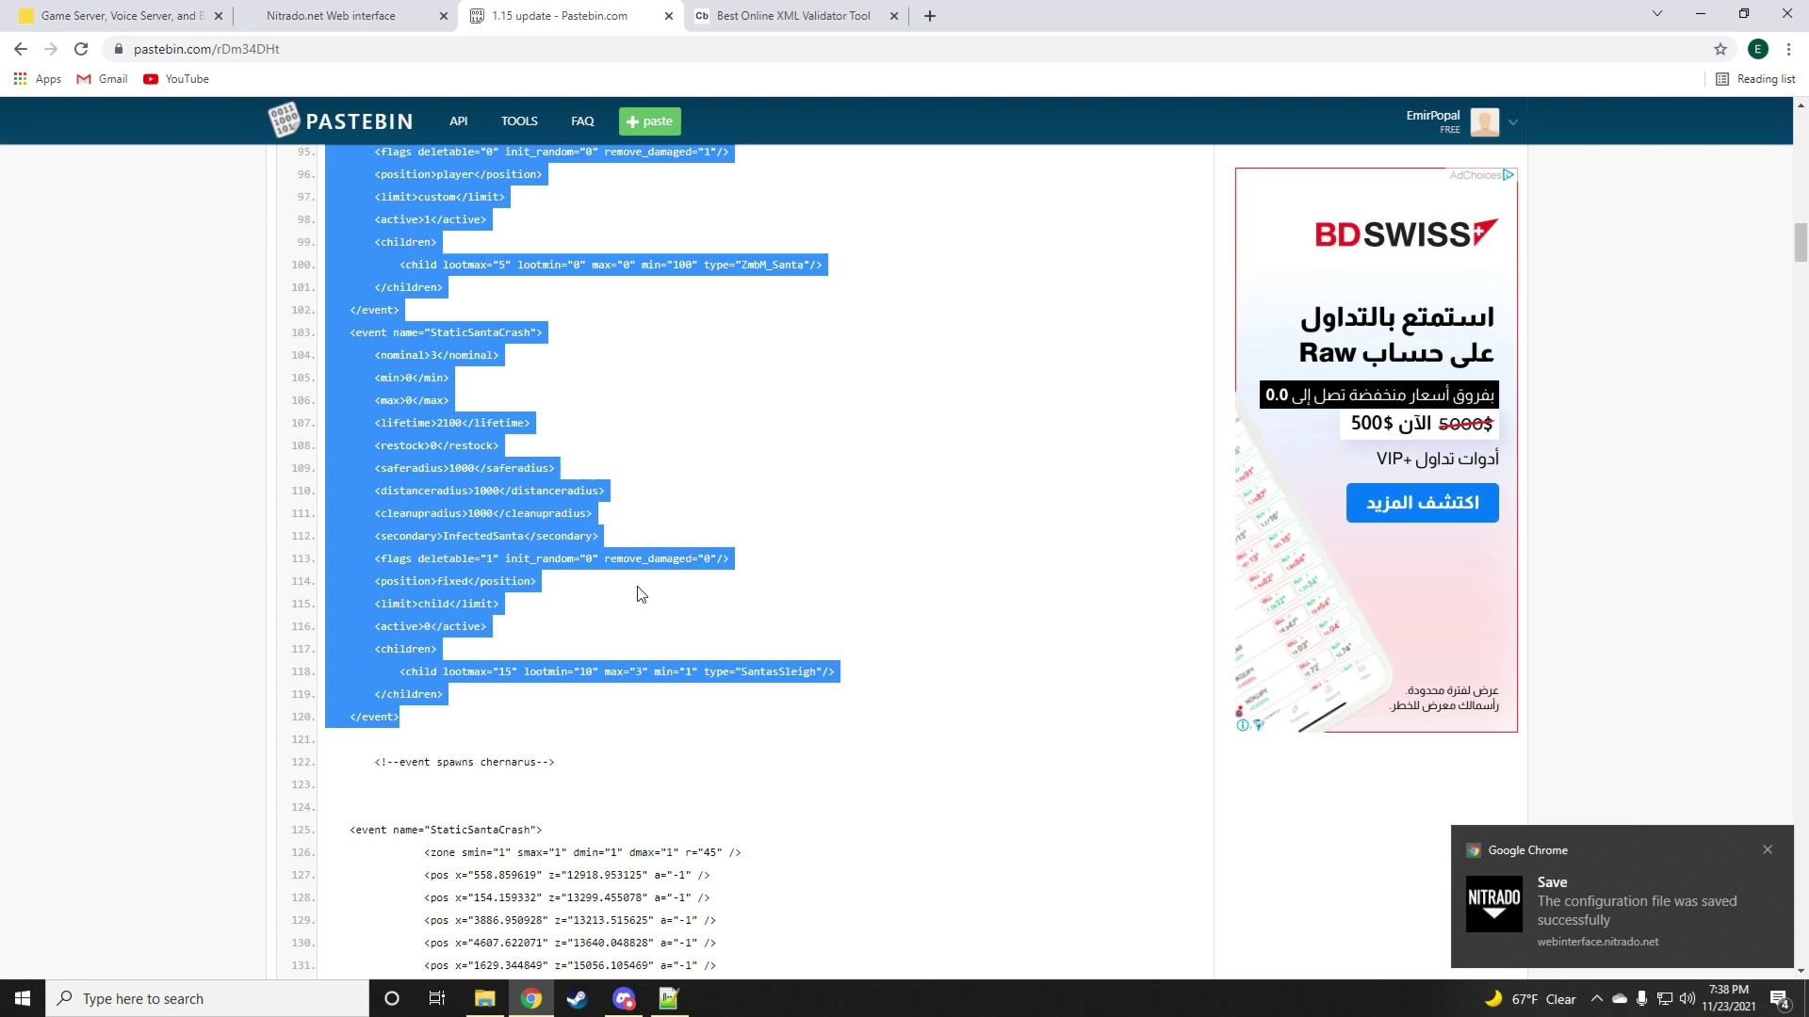
{"action": "scroll", "coordinate": [612, 626], "scroll_direction": "down", "scroll_amount": 2}
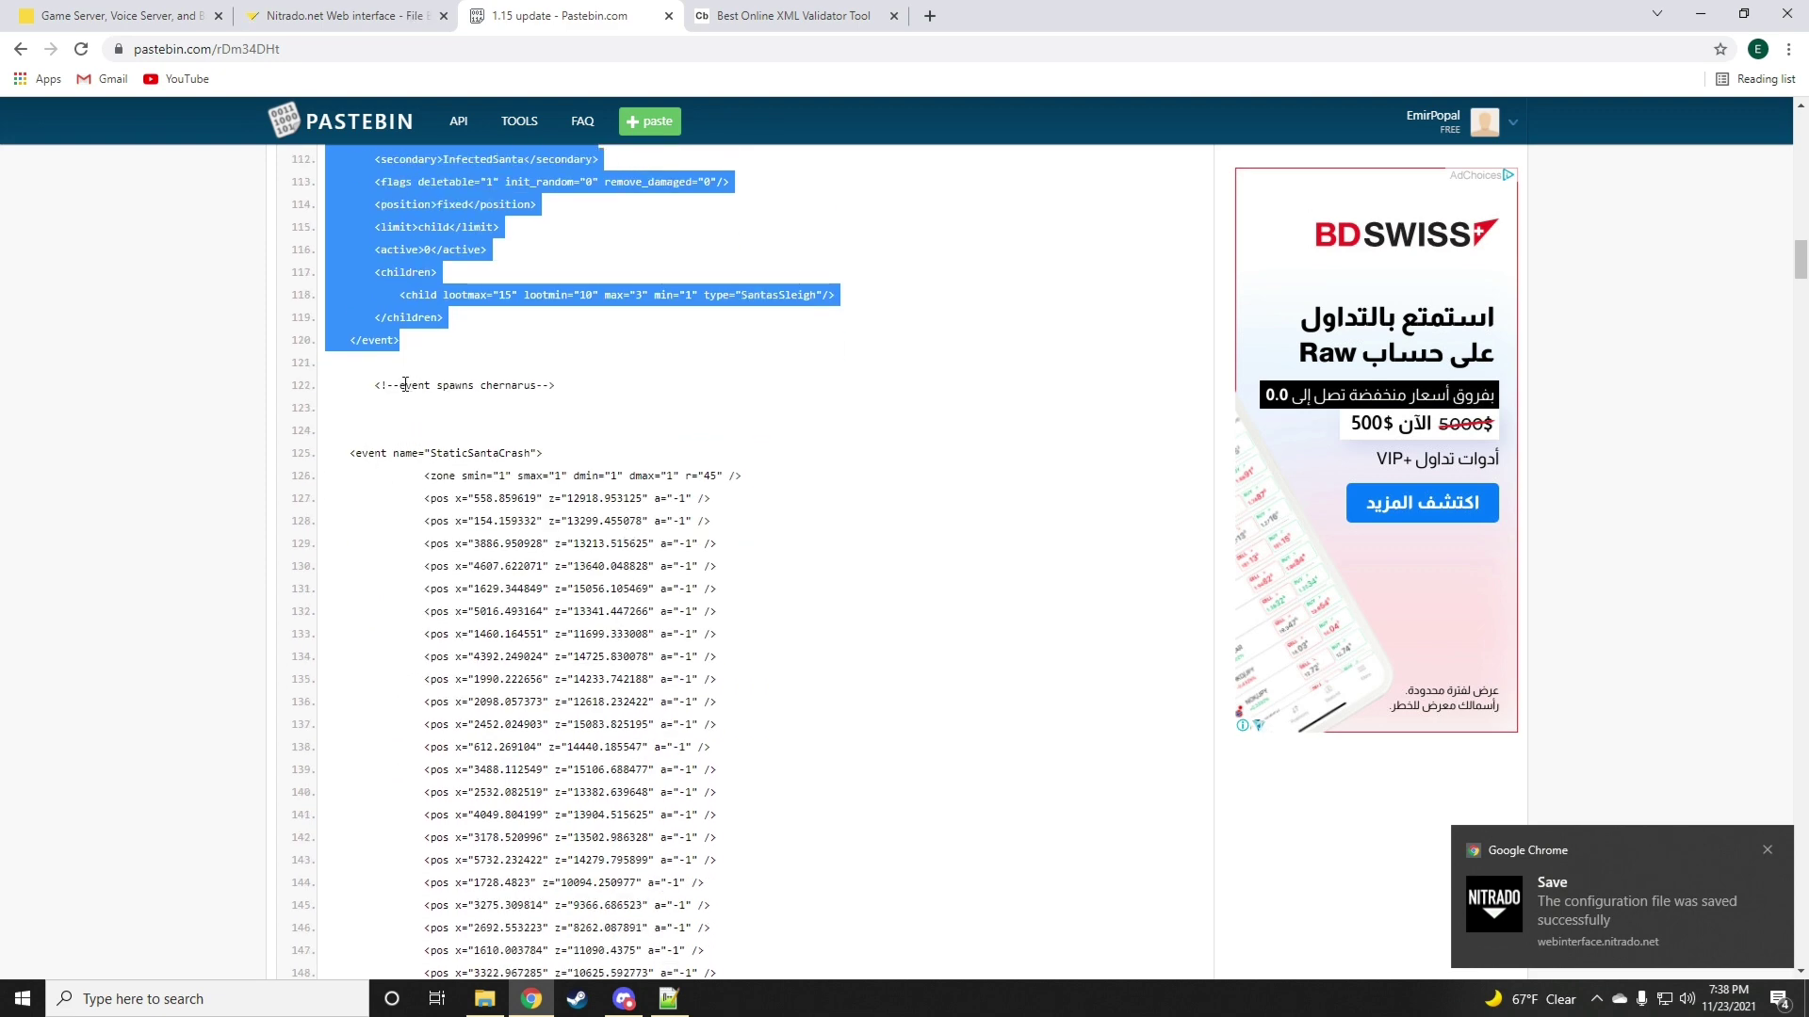
{"action": "left_click_drag", "start_coordinate": [401, 386], "coordinate": [537, 386]}
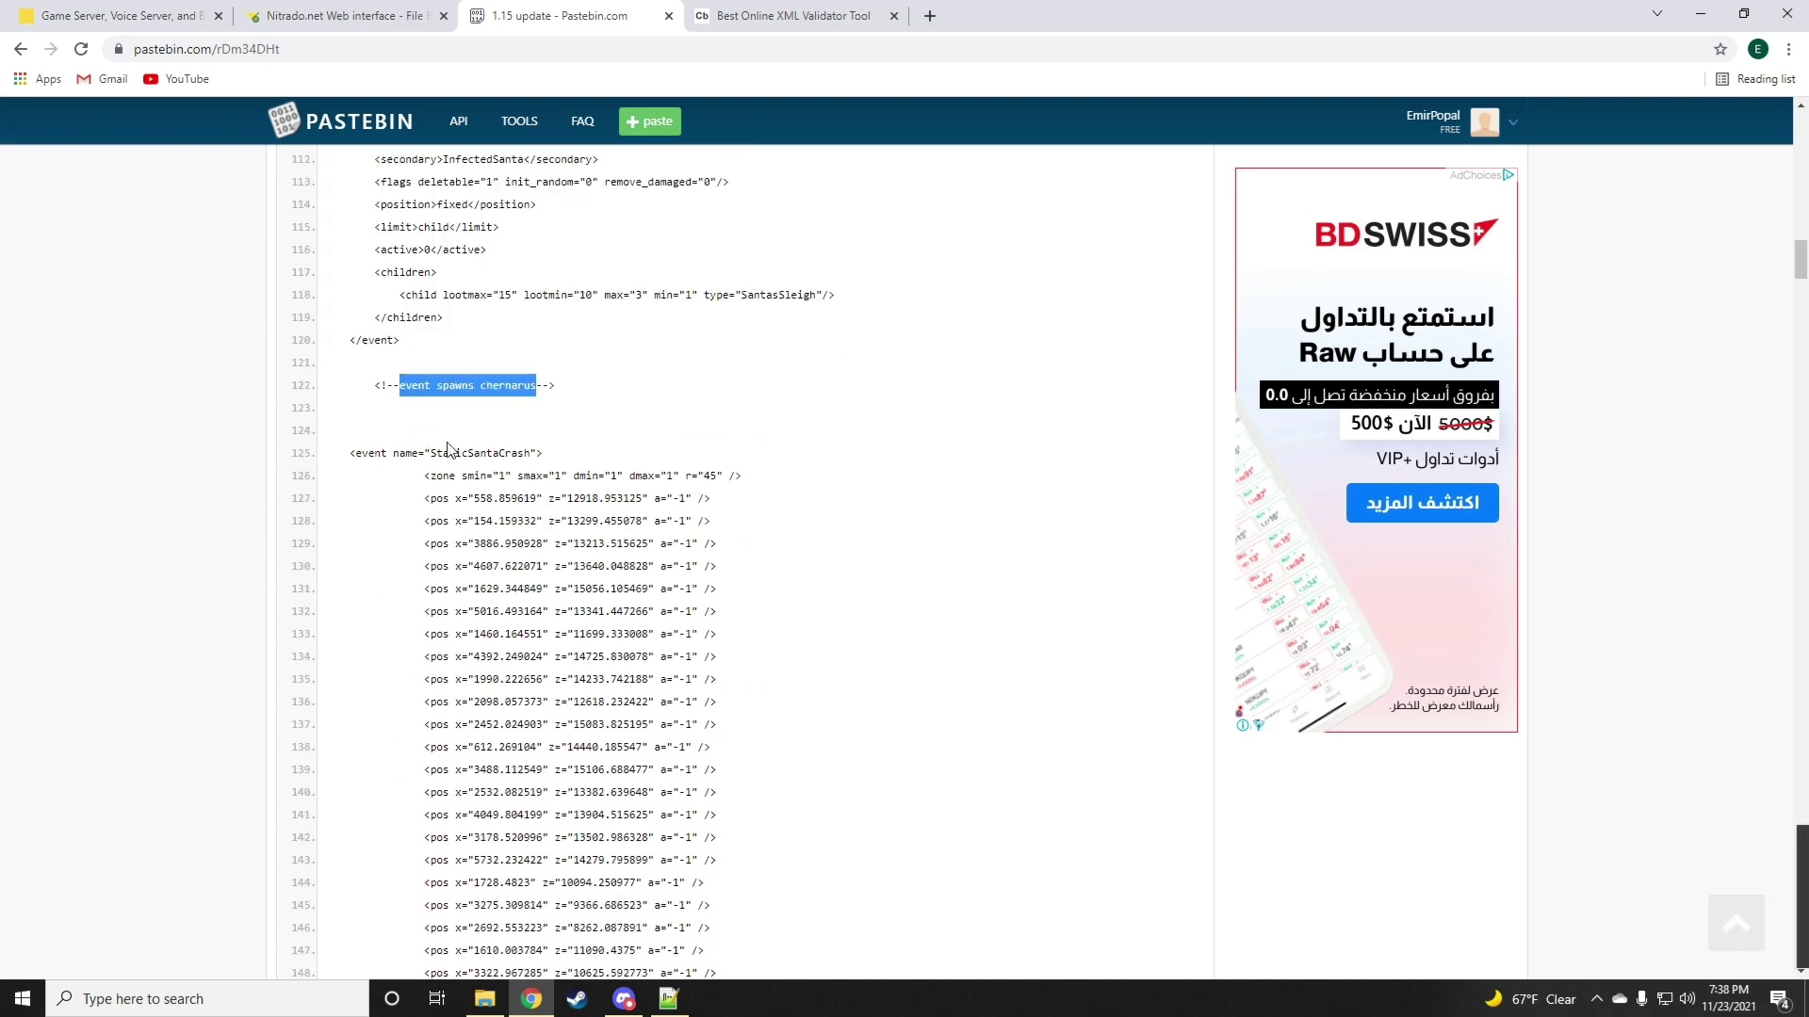
{"action": "left_click_drag", "start_coordinate": [351, 455], "coordinate": [642, 979]}
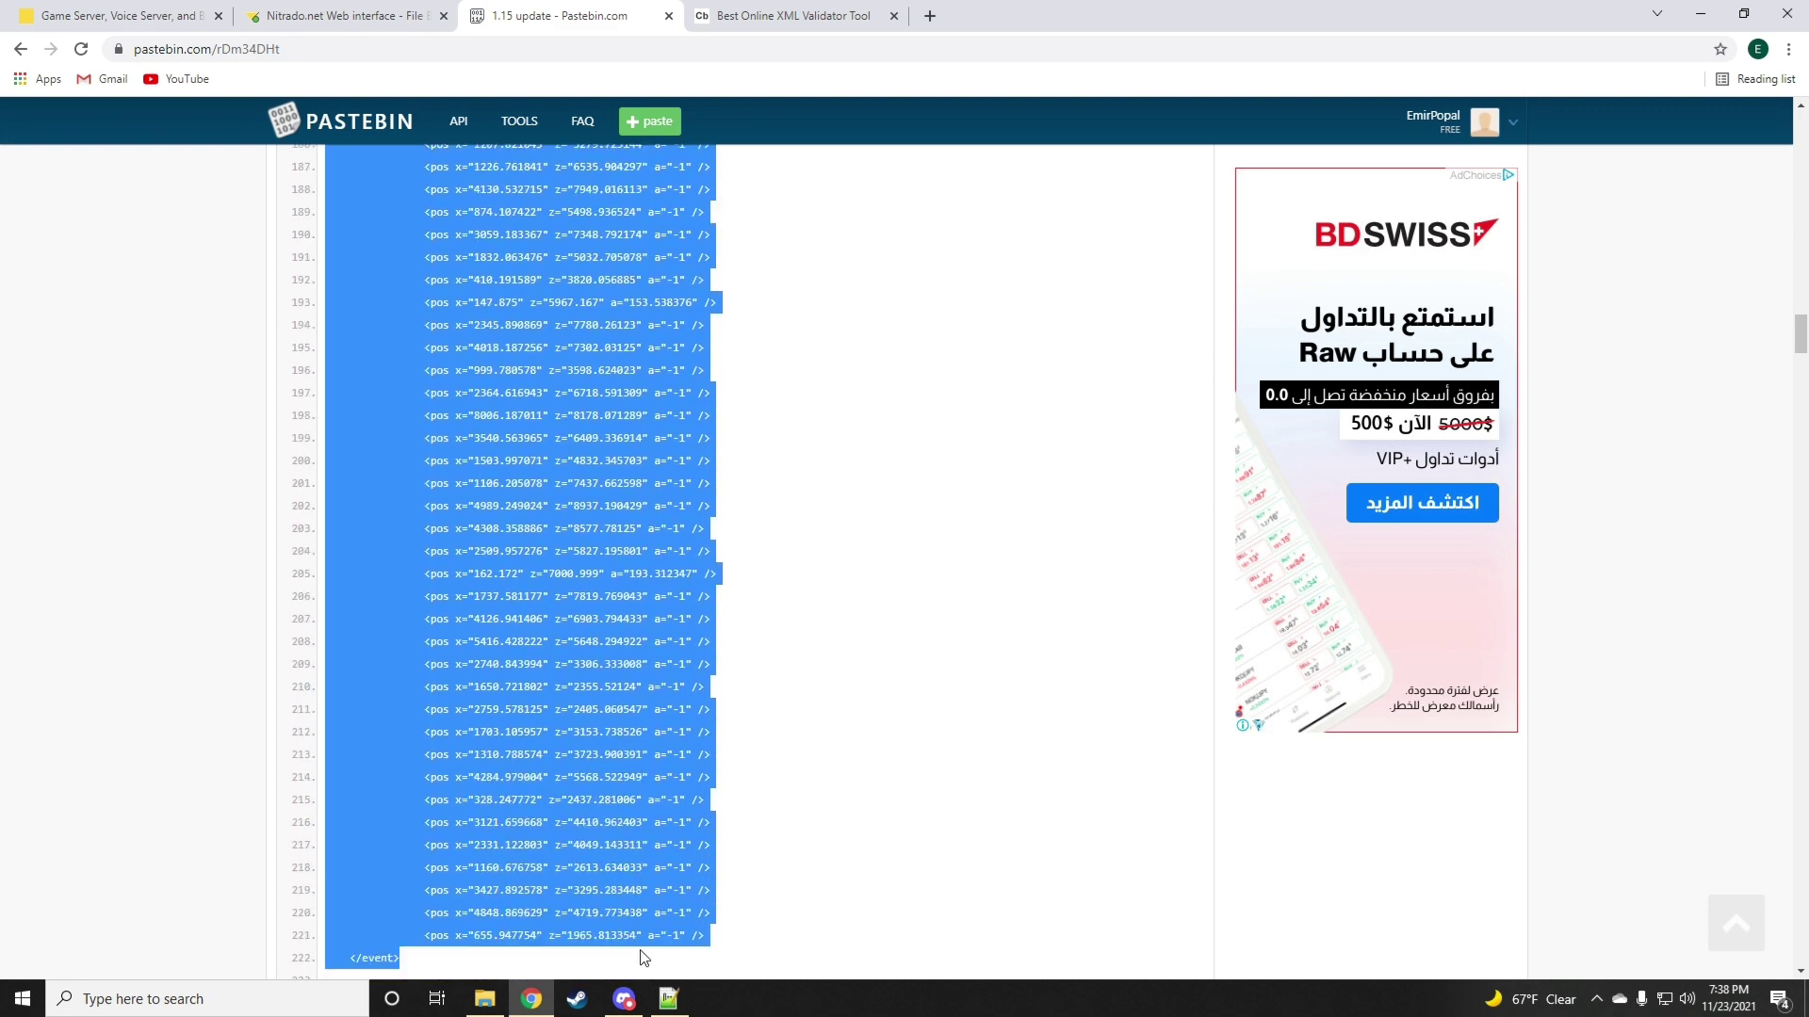
{"action": "left_click_drag", "start_coordinate": [644, 958], "coordinate": [646, 678]}
{"action": "right_click", "coordinate": [539, 541]}
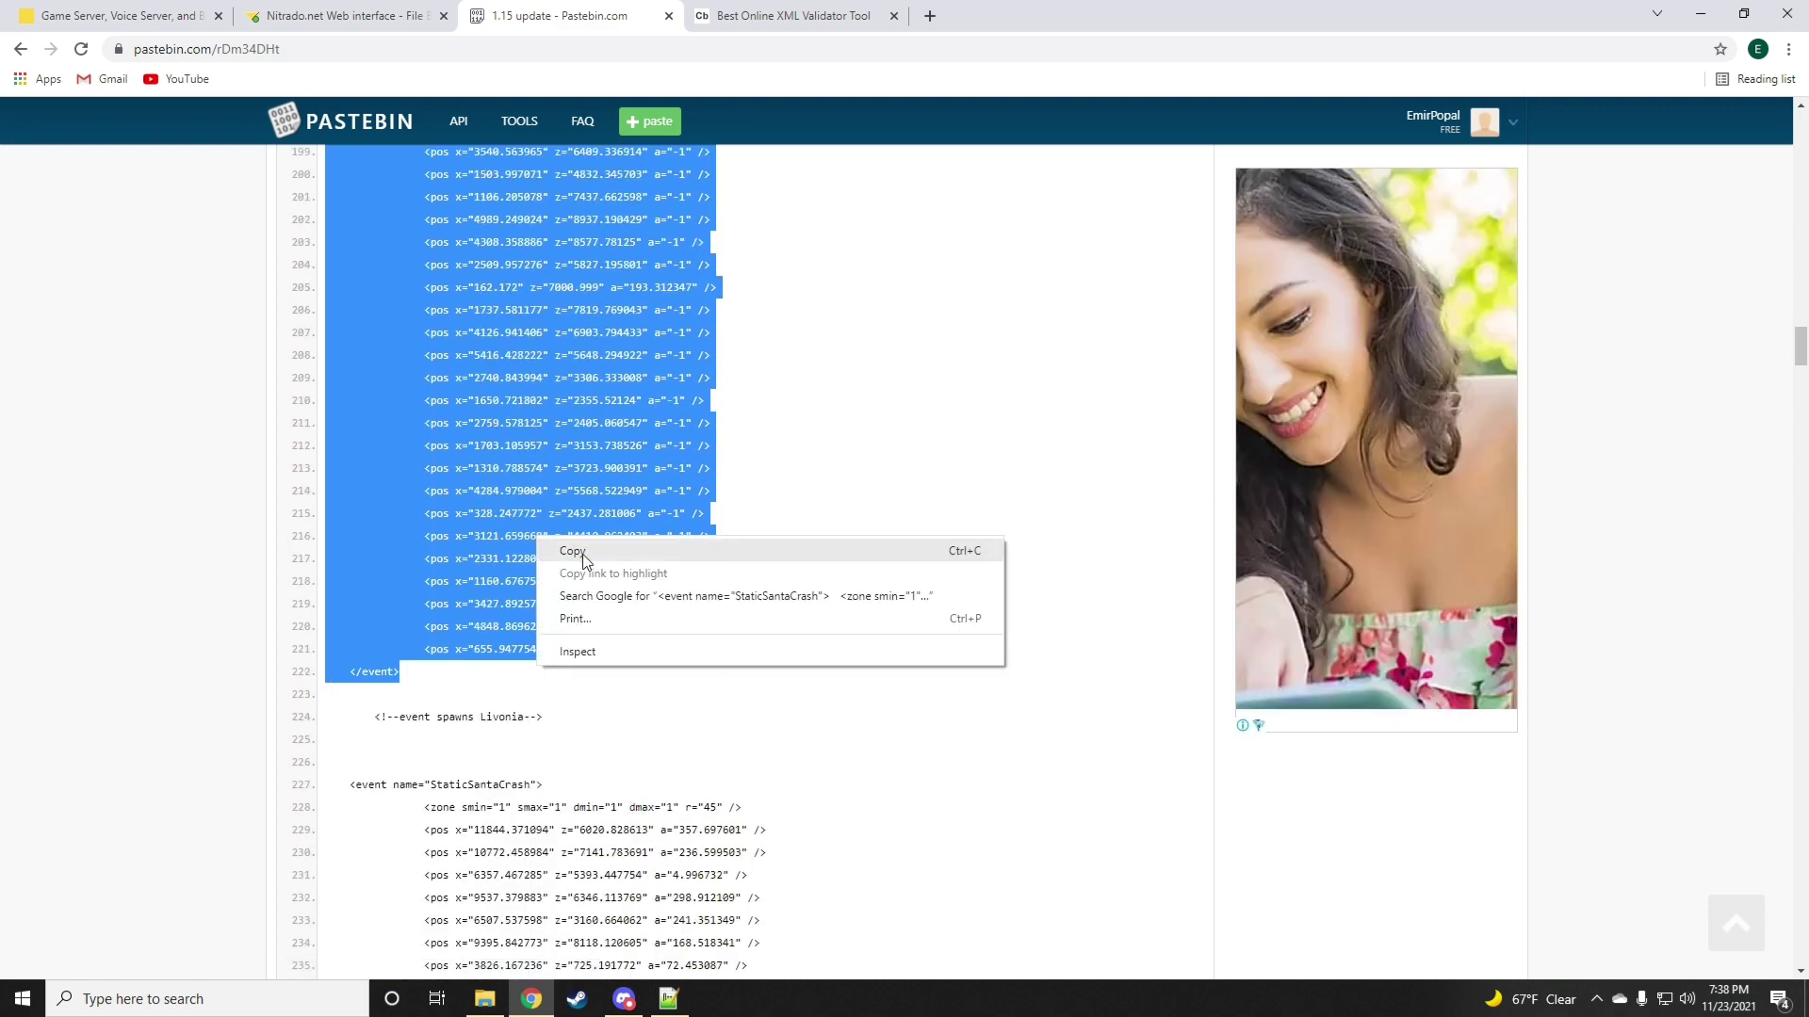
{"action": "left_click", "coordinate": [583, 560]}
- Open cfgeventspawns.xml from the dayzOffline.chernarusplus folder in the Nitrado file browser
{"action": "left_click", "coordinate": [339, 15]}
{"action": "scroll", "coordinate": [784, 697], "scroll_direction": "down", "scroll_amount": 3}
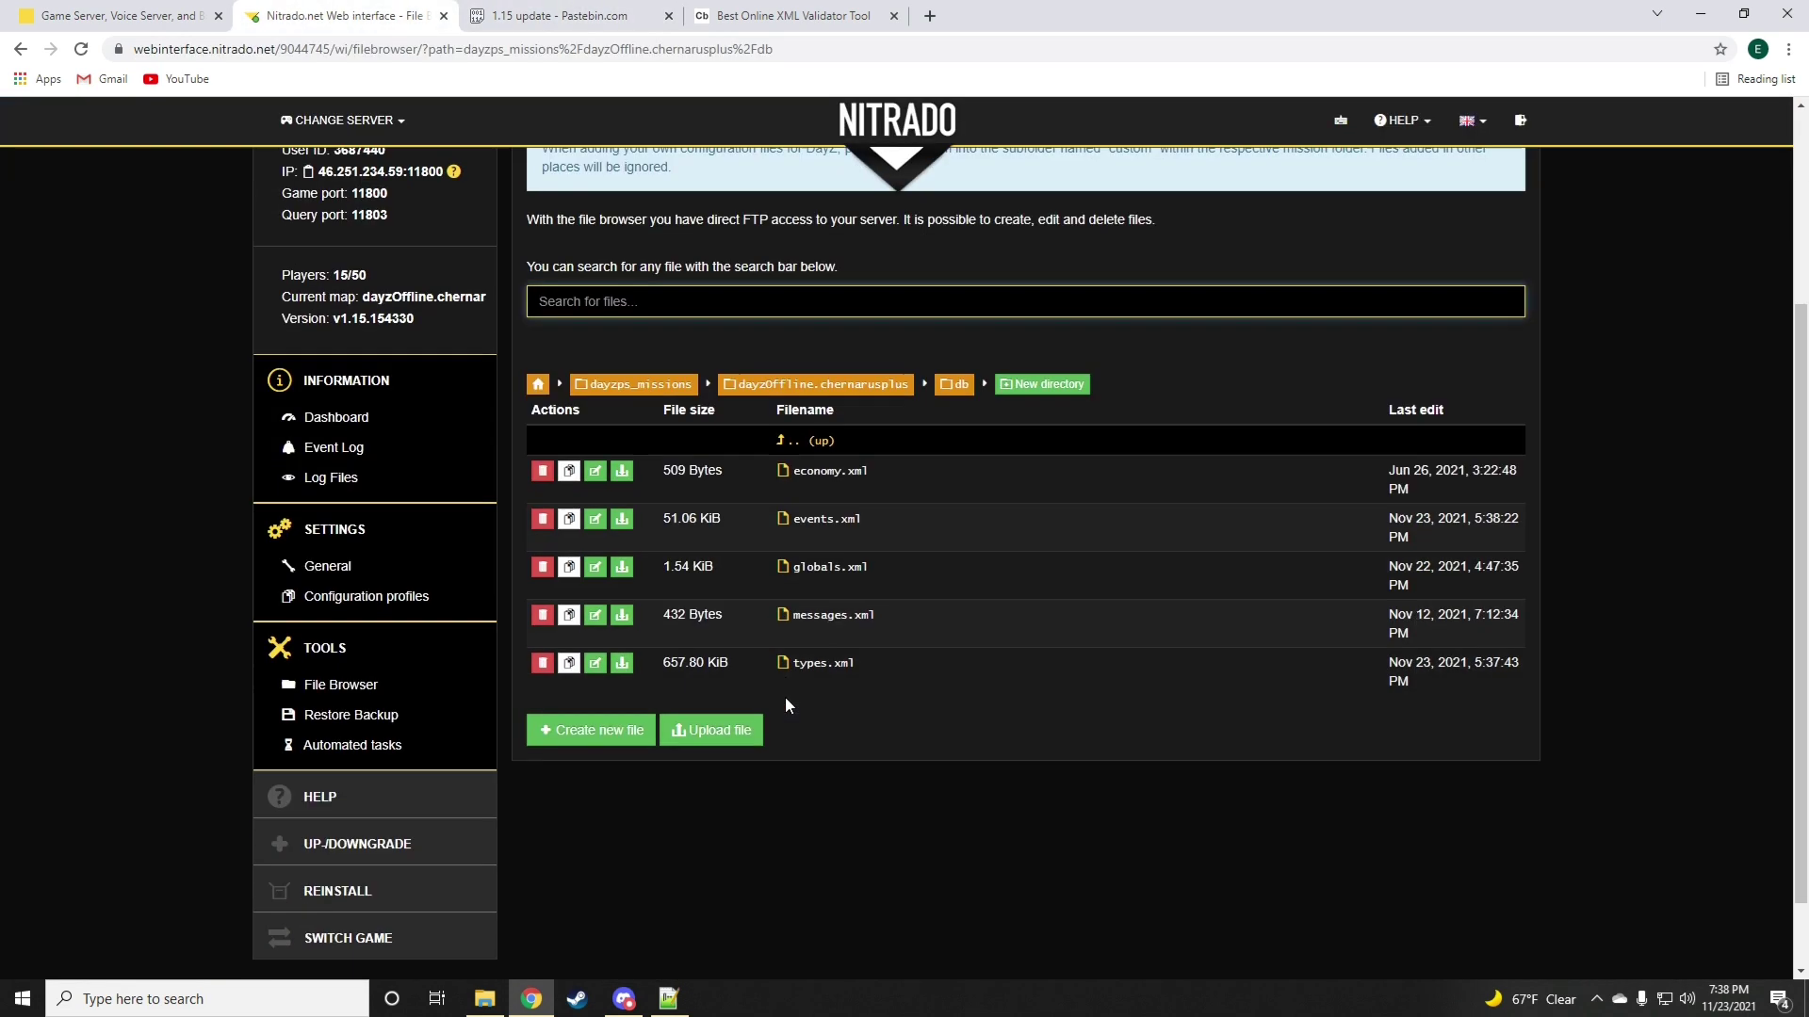
{"action": "left_click", "coordinate": [769, 385]}
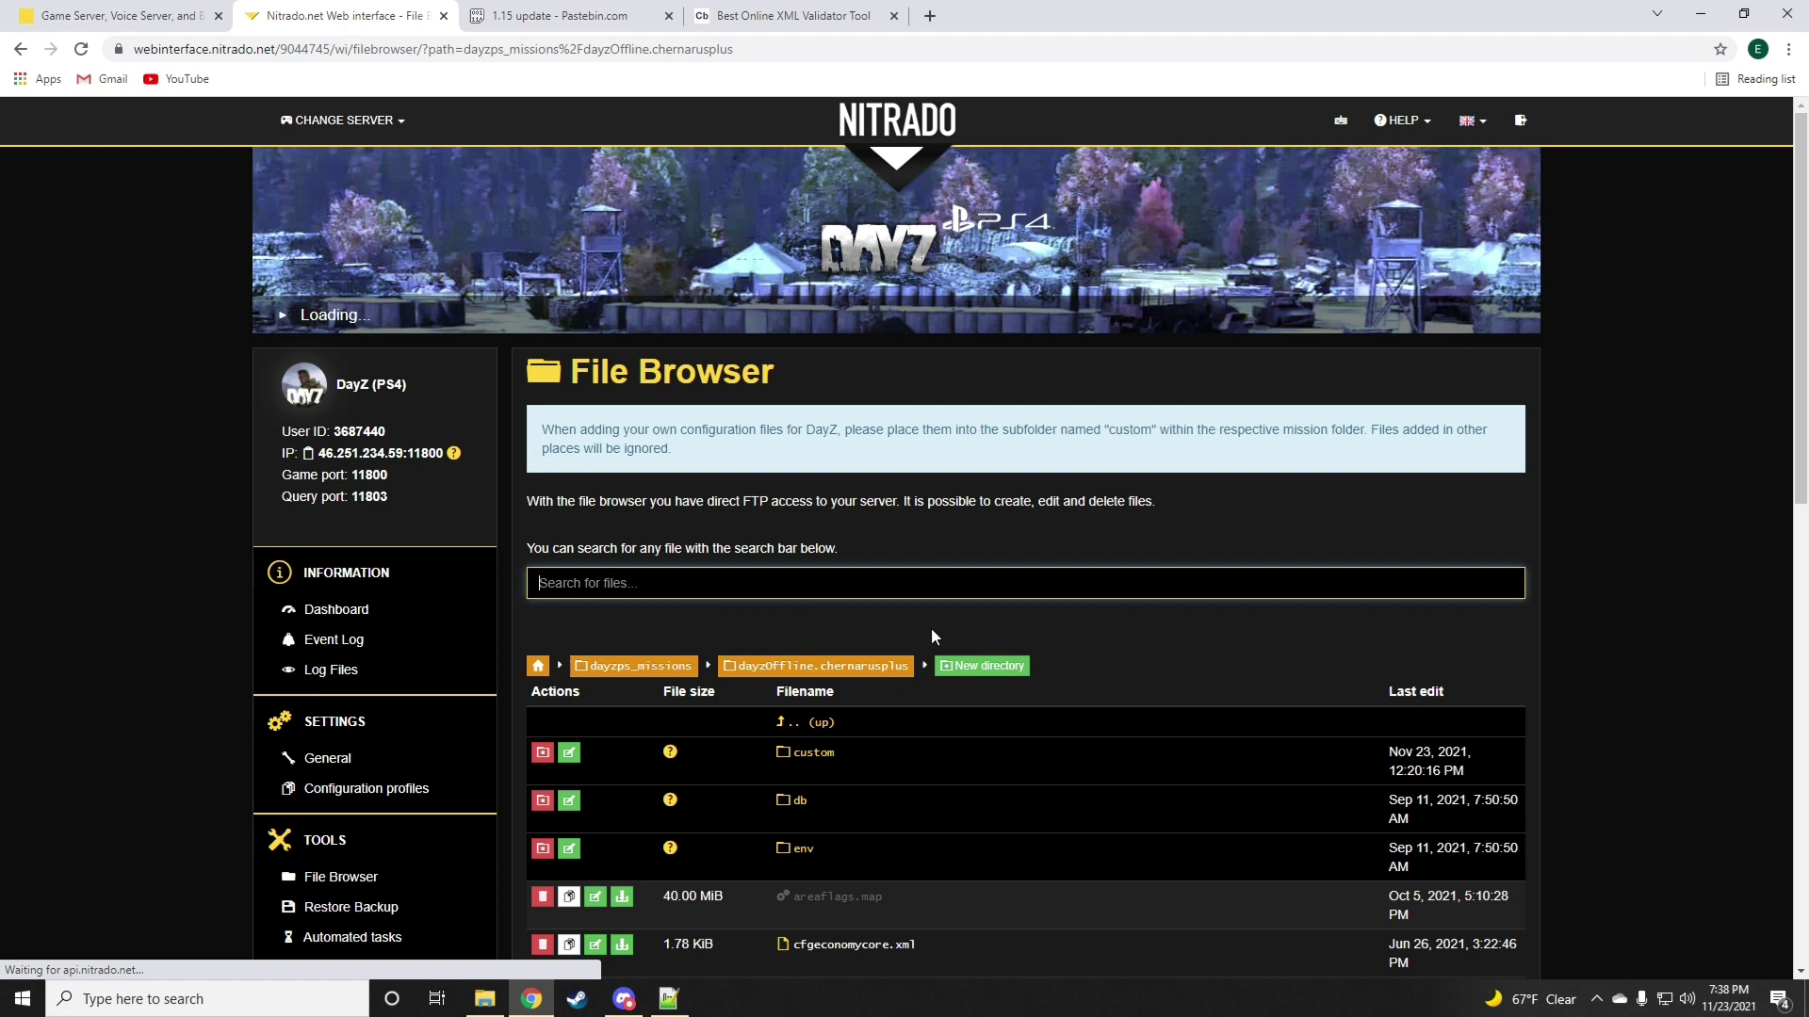
{"action": "scroll", "coordinate": [931, 627], "scroll_direction": "down", "scroll_amount": 4}
{"action": "left_click", "coordinate": [827, 623]}
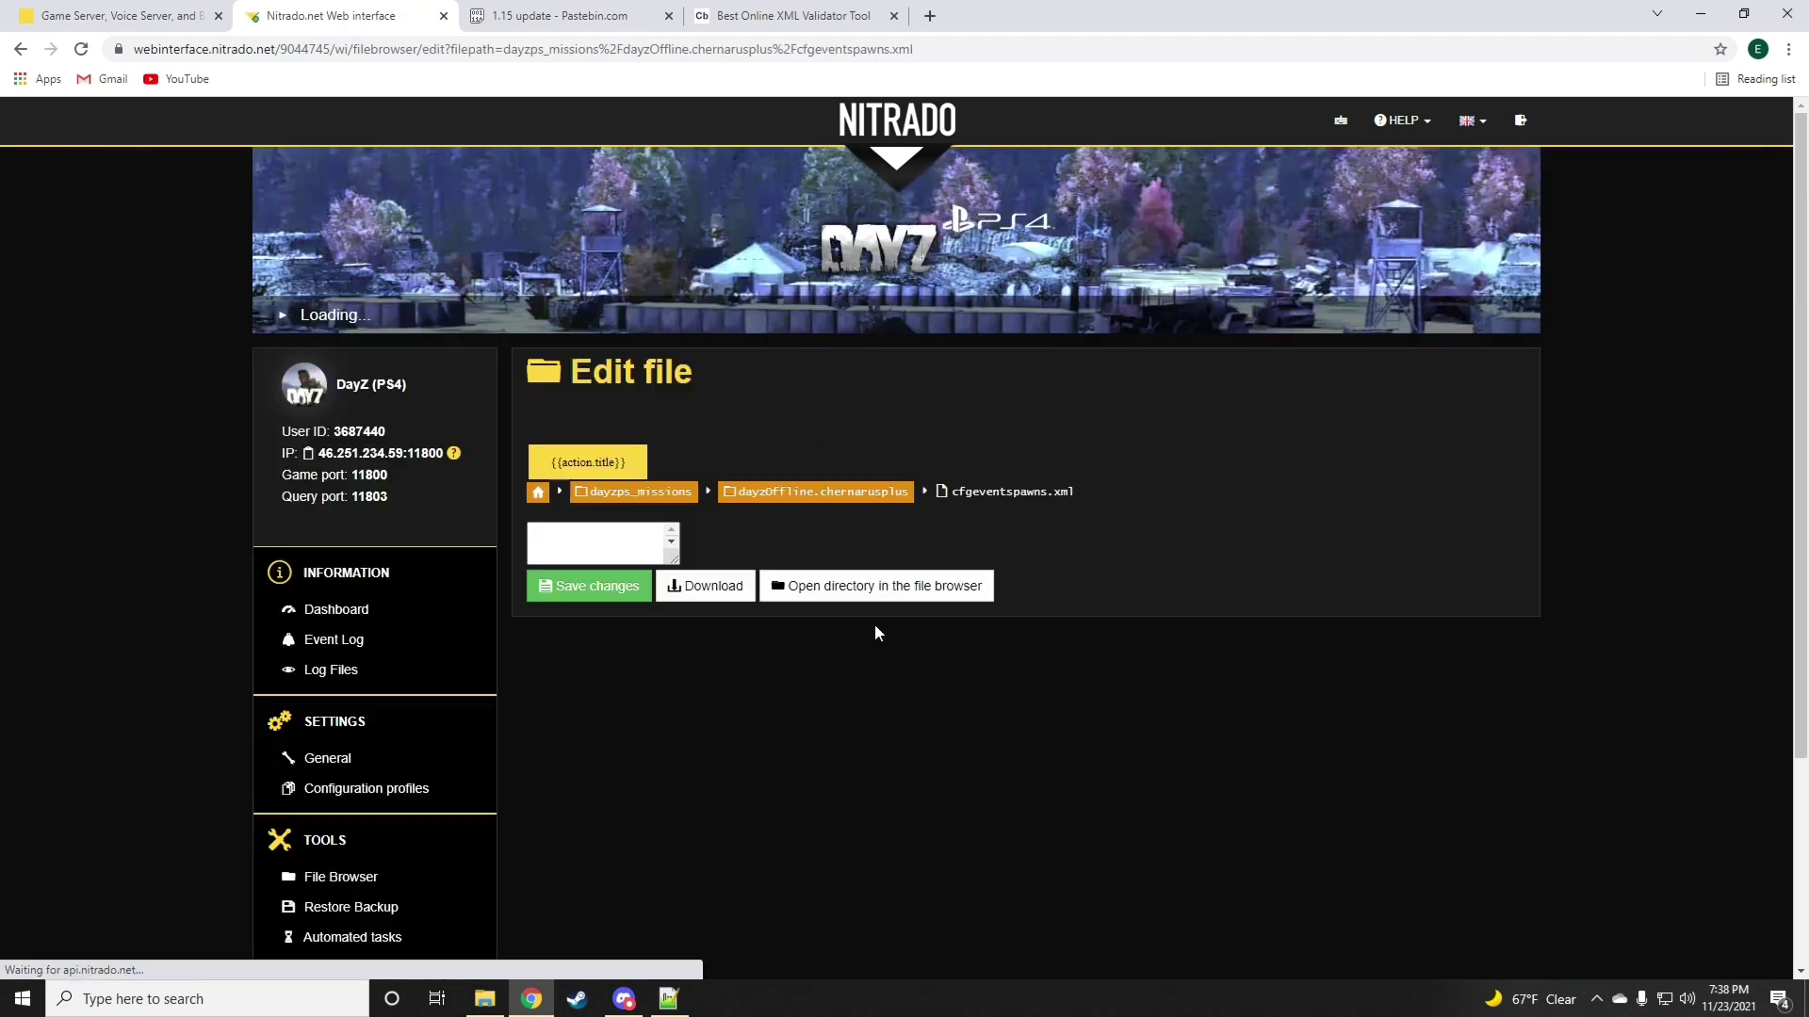
- Paste the Chernarus StaticSantaCrash spawn positions on a new line below the opening eventposdef tag
{"action": "left_click", "coordinate": [769, 484]}
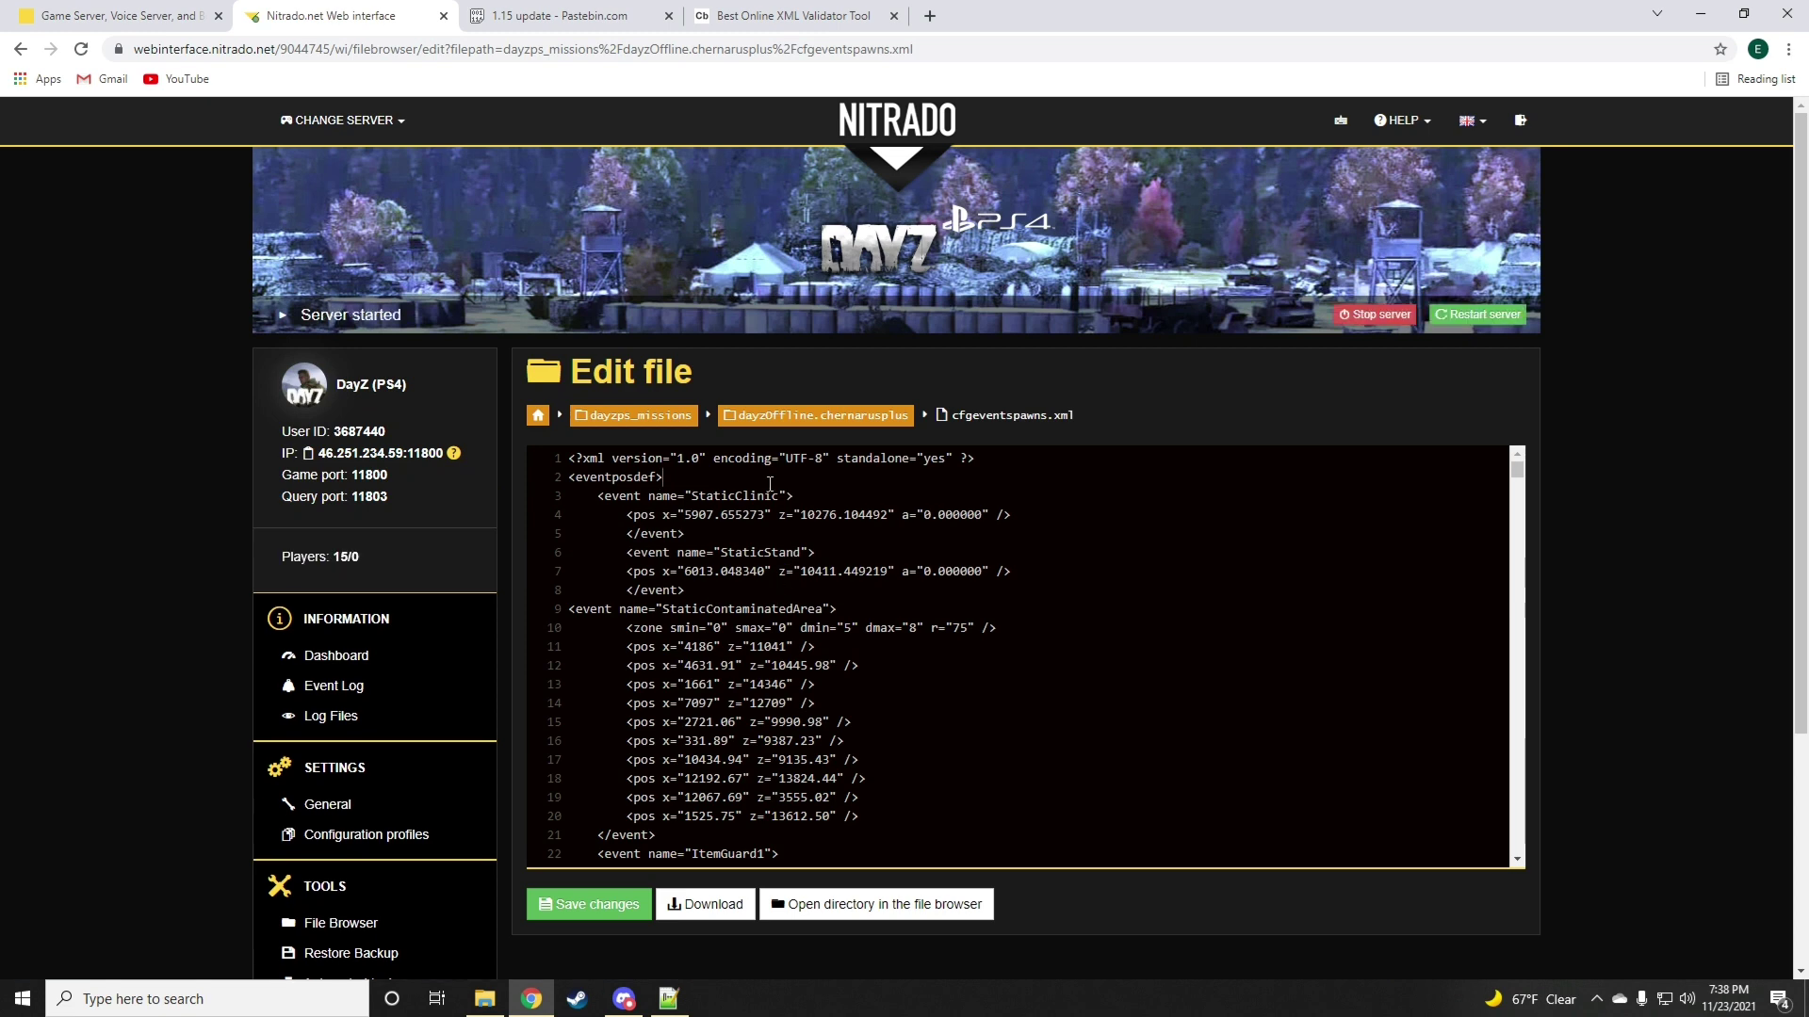
{"action": "key", "text": "Return"}
{"action": "right_click", "coordinate": [750, 499]}
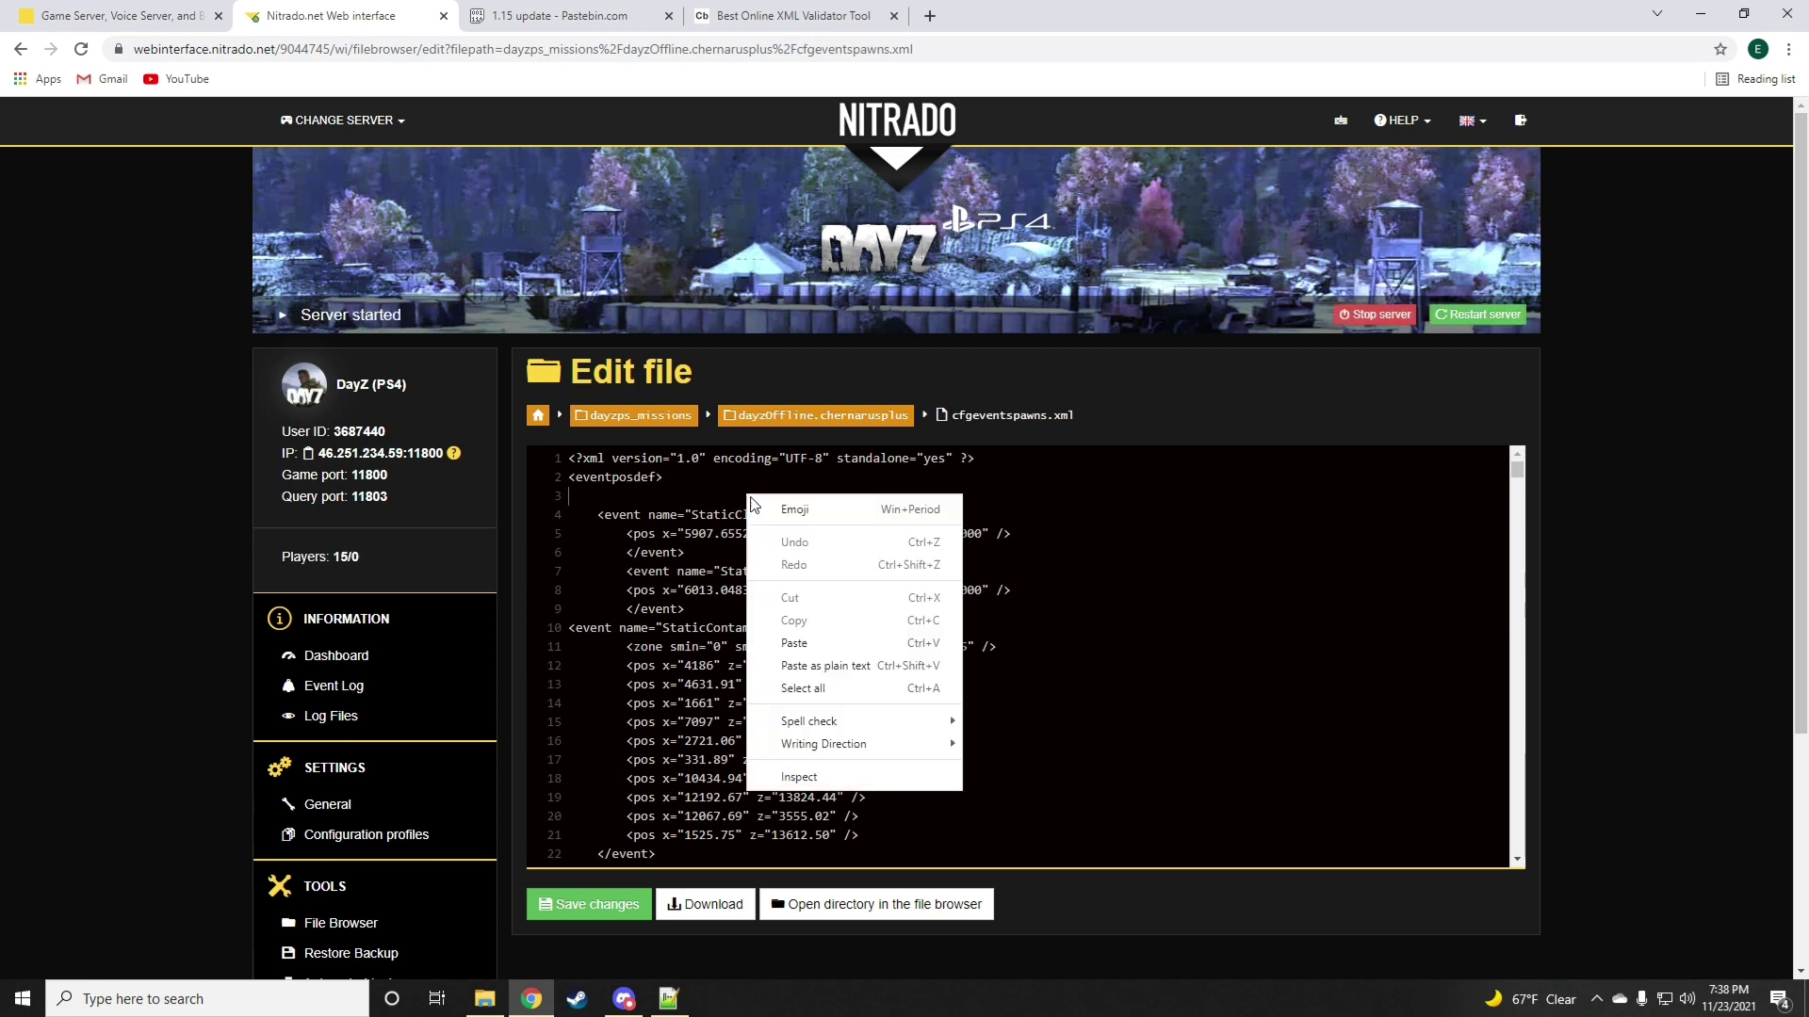
{"action": "left_click", "coordinate": [794, 641]}
- Copy the complete cfgeventspawns.xml code and validate it in the XML validator in place of the previous code
{"action": "key", "text": "ctrl+a"}
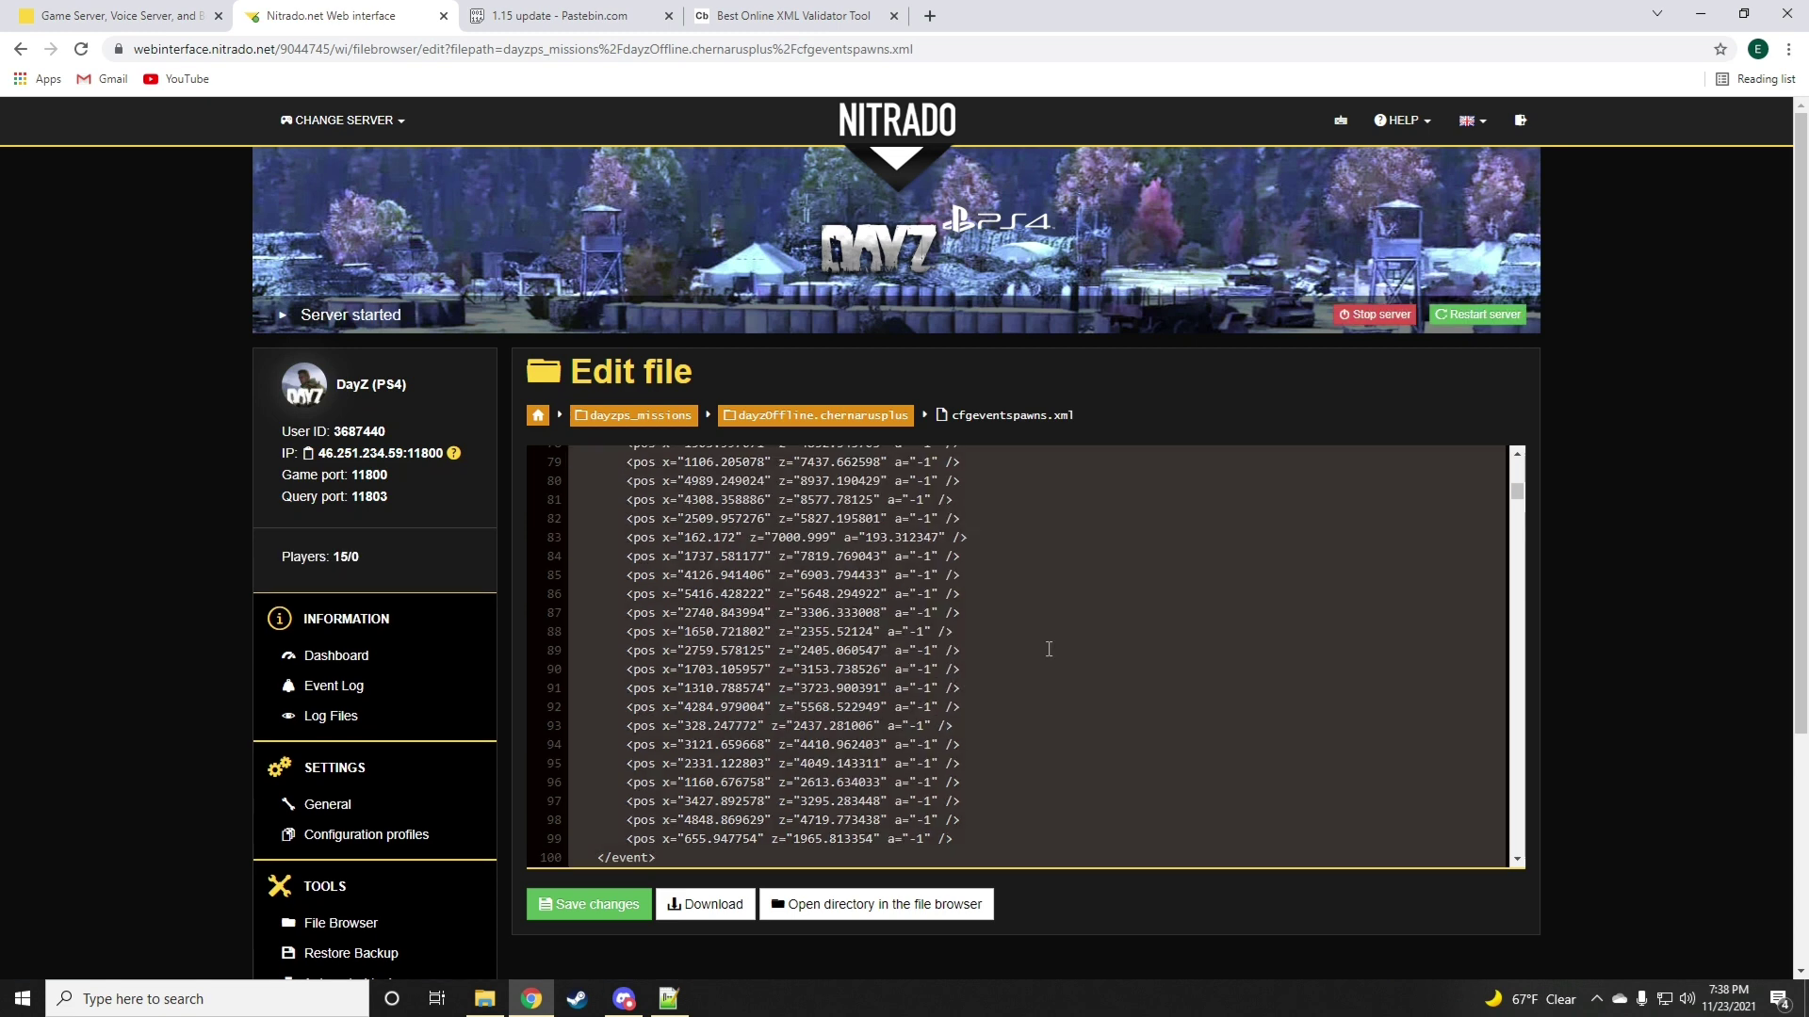
{"action": "right_click", "coordinate": [1048, 649]}
{"action": "left_click", "coordinate": [1065, 719]}
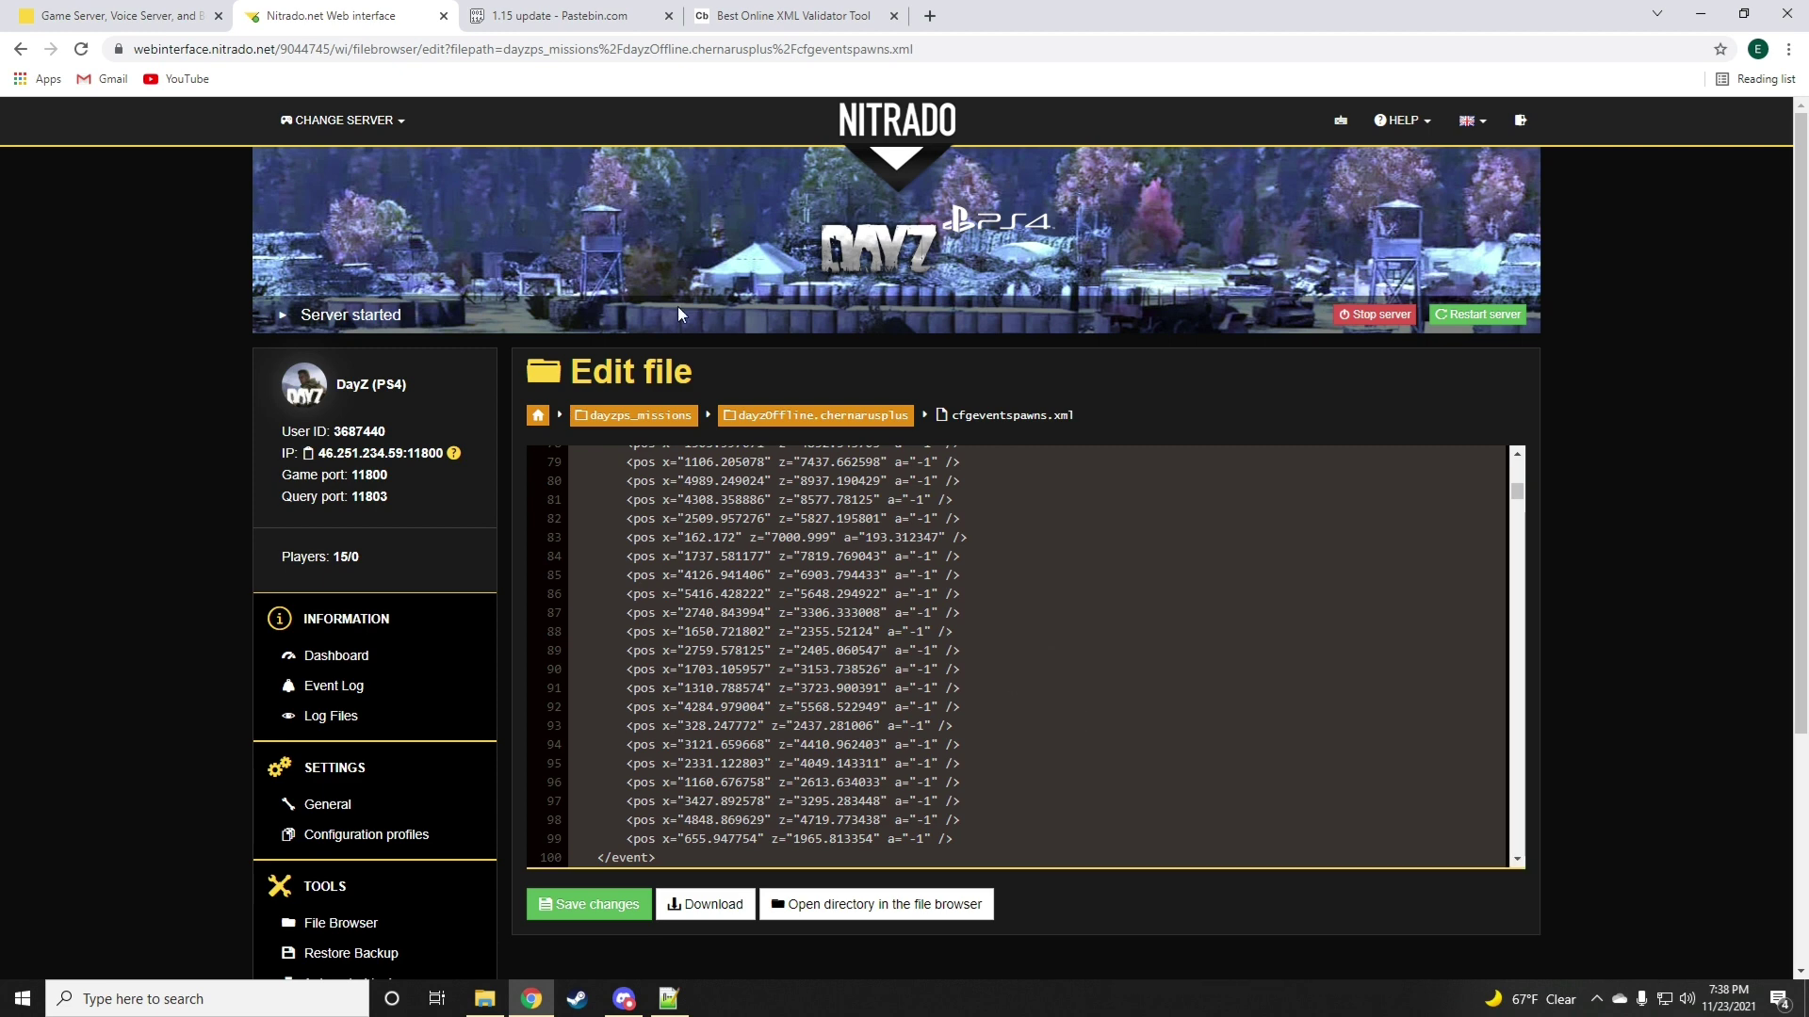
{"action": "left_click", "coordinate": [791, 15]}
{"action": "key", "text": "ctrl+a"}
{"action": "right_click", "coordinate": [688, 385]}
{"action": "left_click", "coordinate": [734, 474]}
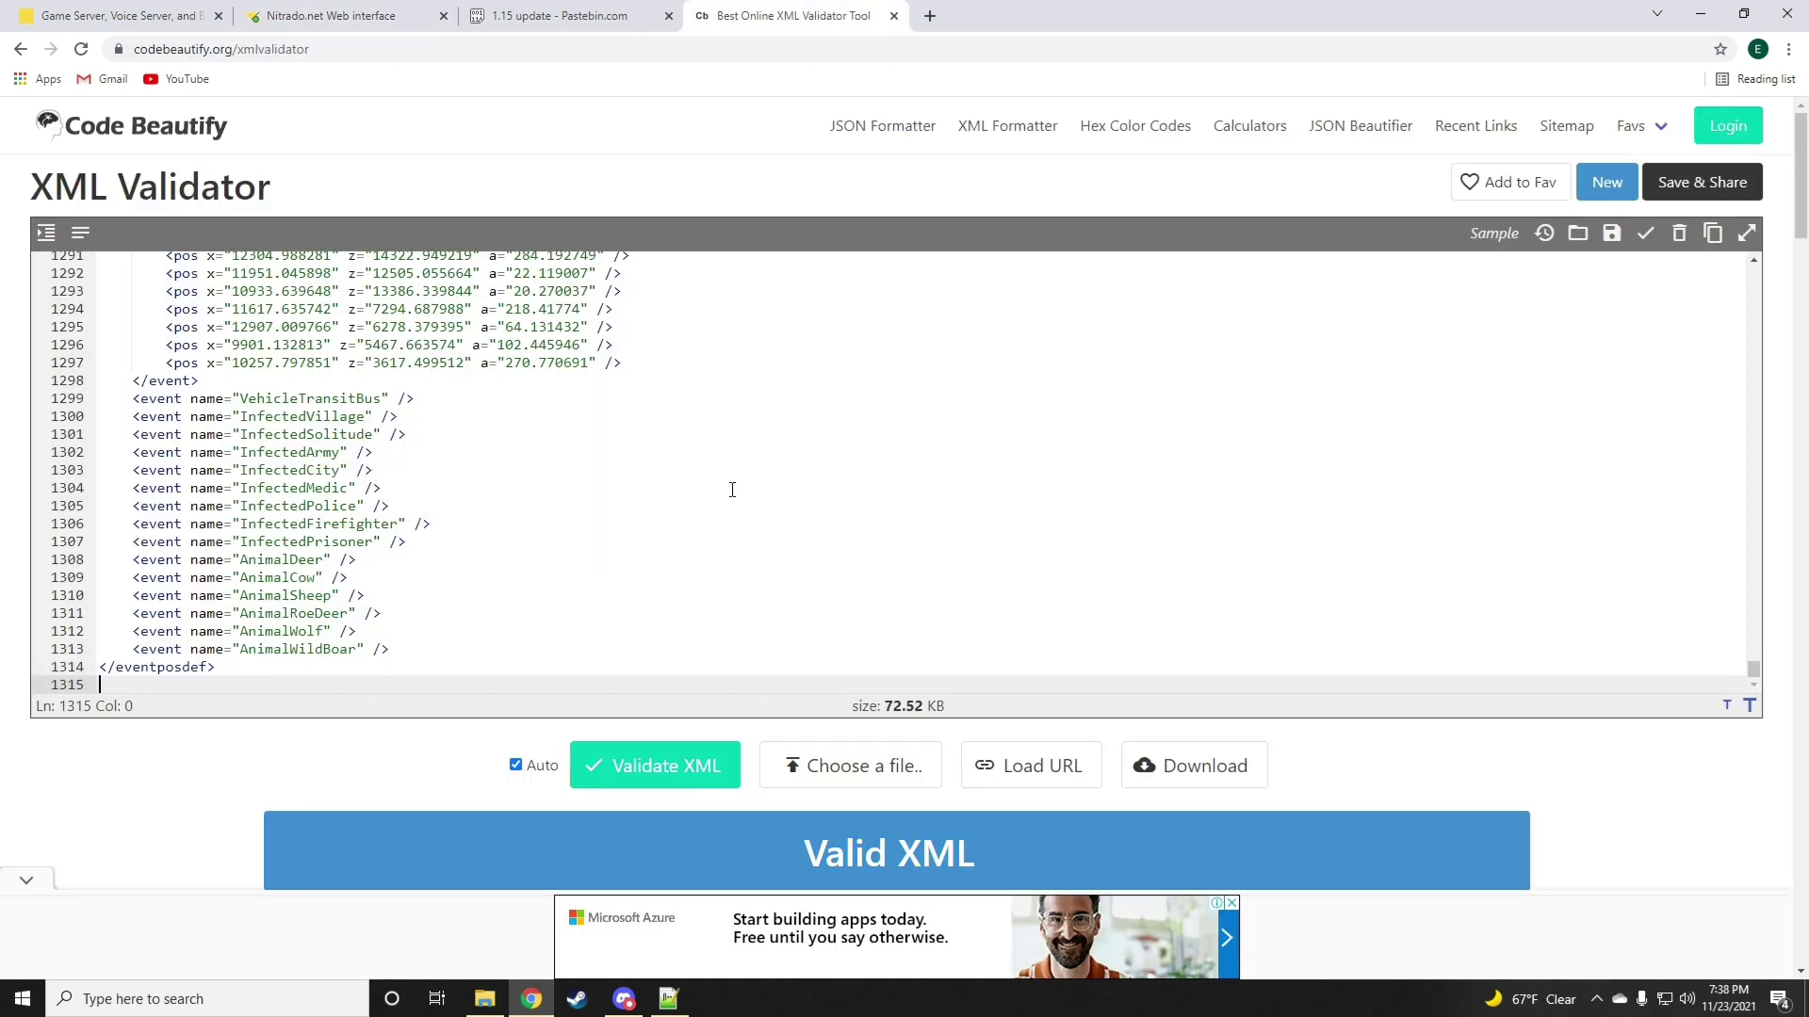
- Save the changes to cfgeventspawns.xml on Nitrado and return to the dayzOffline.chernarusplus folder
{"action": "left_click", "coordinate": [330, 15]}
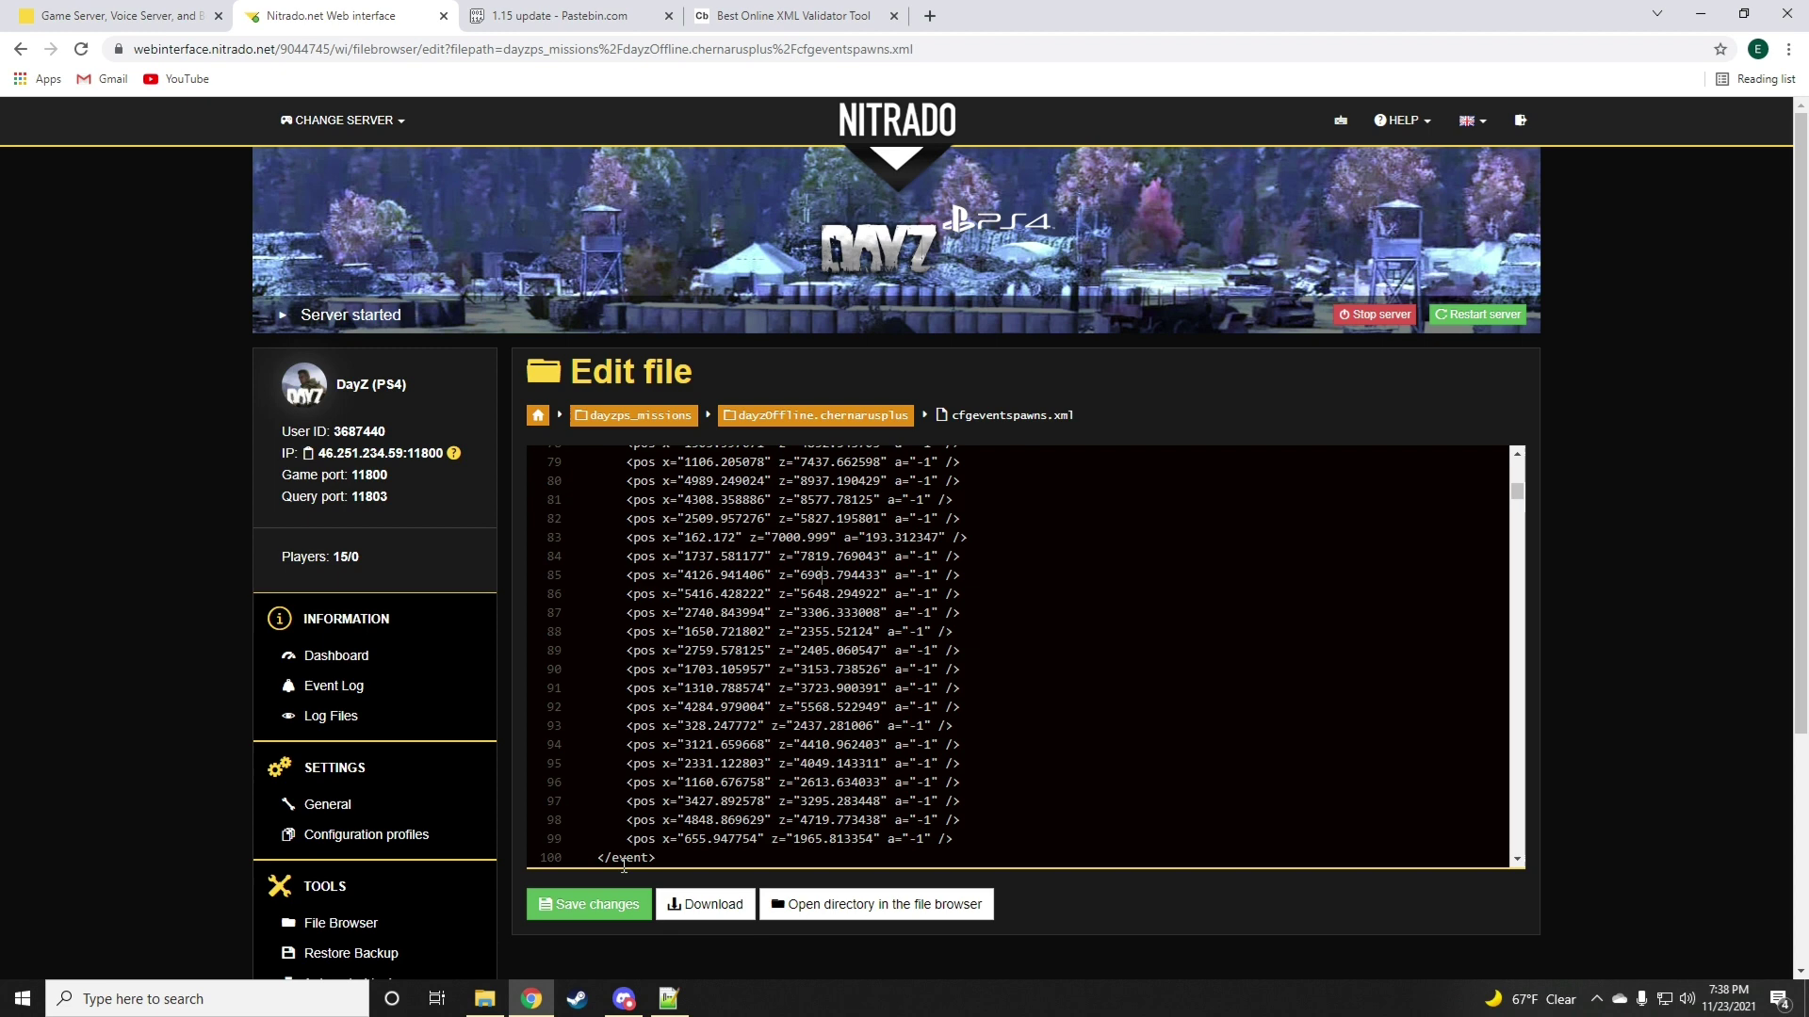
{"action": "left_click", "coordinate": [589, 906]}
{"action": "left_click", "coordinate": [821, 424]}
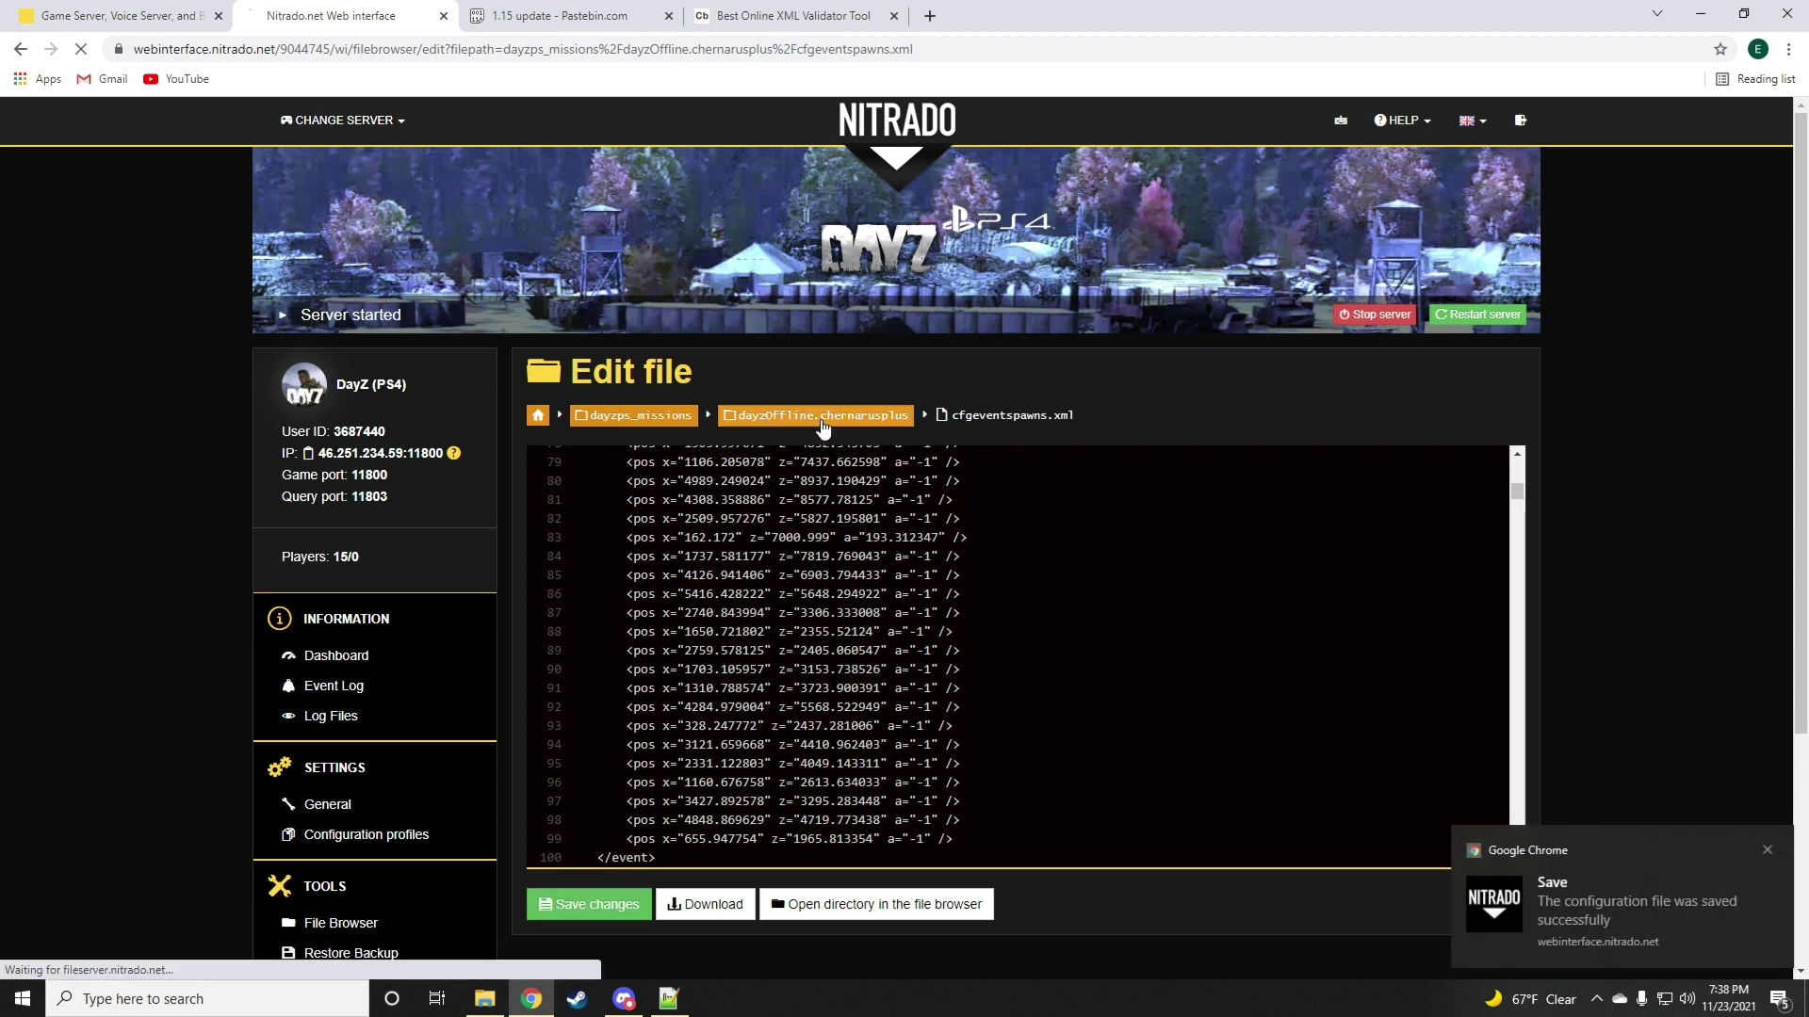
- Review the StaticSantaCrash block in the Livonia event spawns section of the 1.15 update paste
{"action": "left_click", "coordinate": [561, 15]}
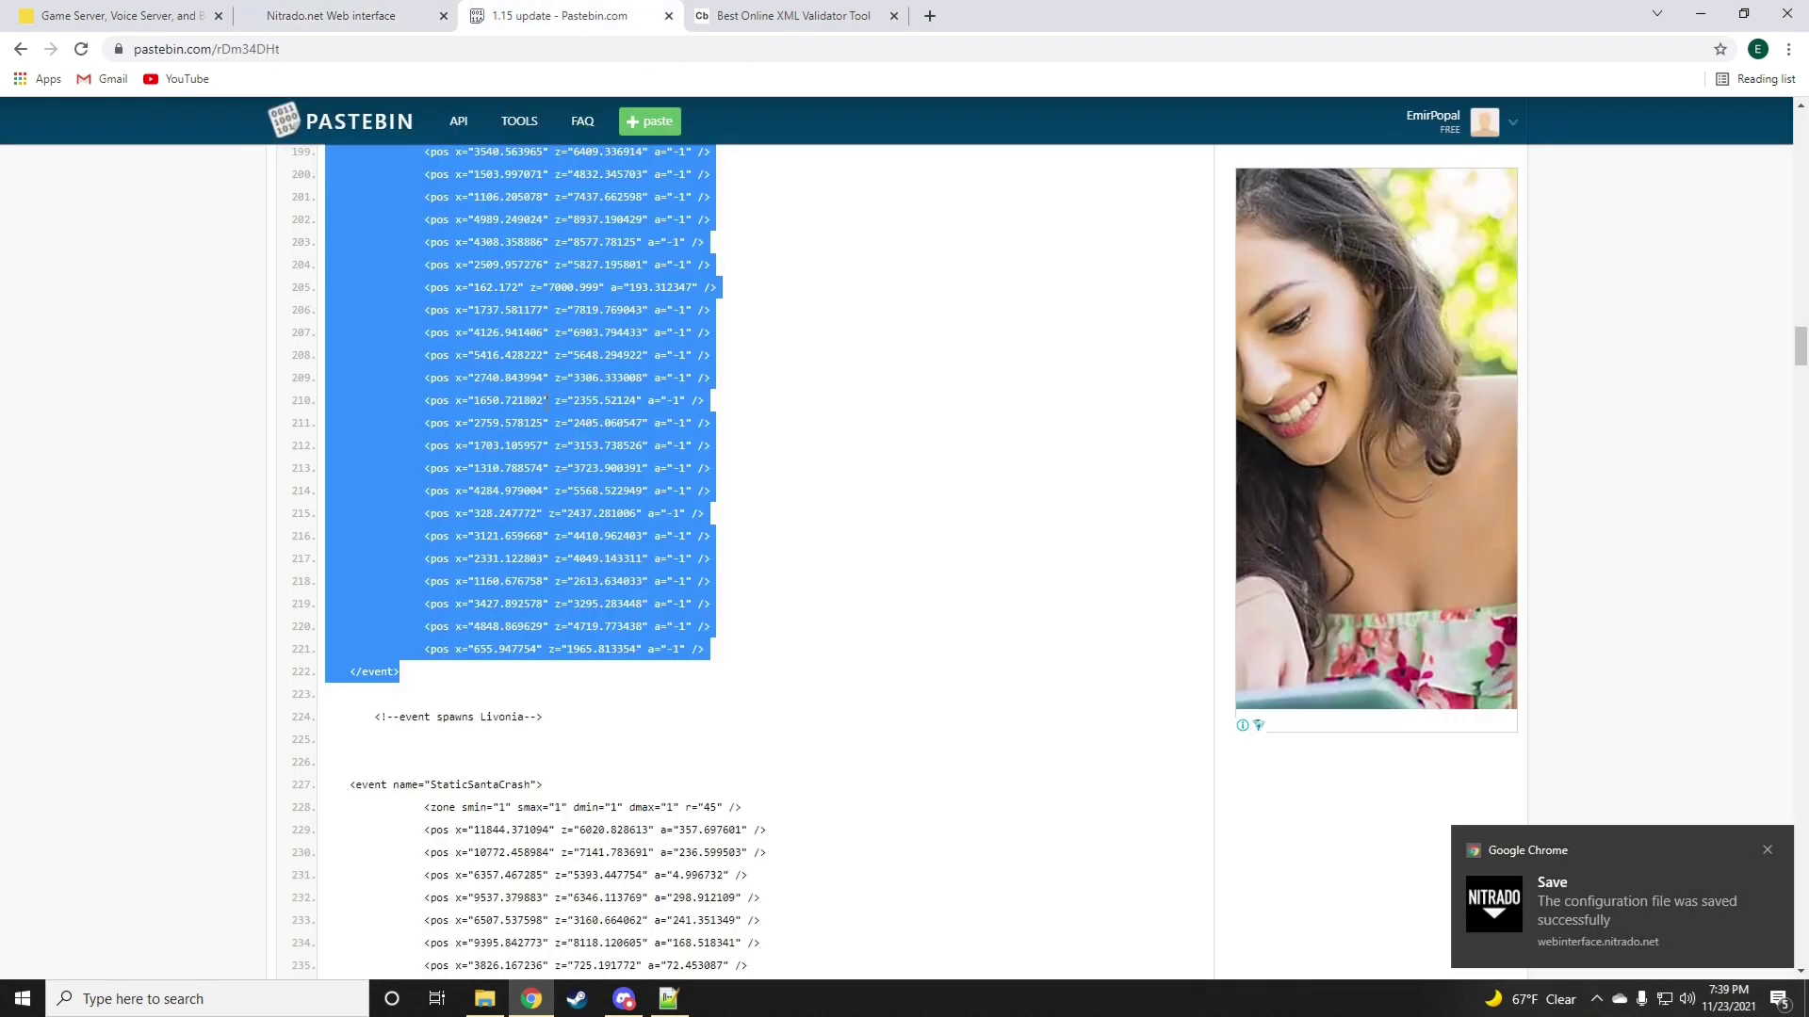
{"action": "scroll", "coordinate": [479, 492], "scroll_direction": "down", "scroll_amount": 4}
{"action": "left_click_drag", "start_coordinate": [403, 343], "coordinate": [525, 343]}
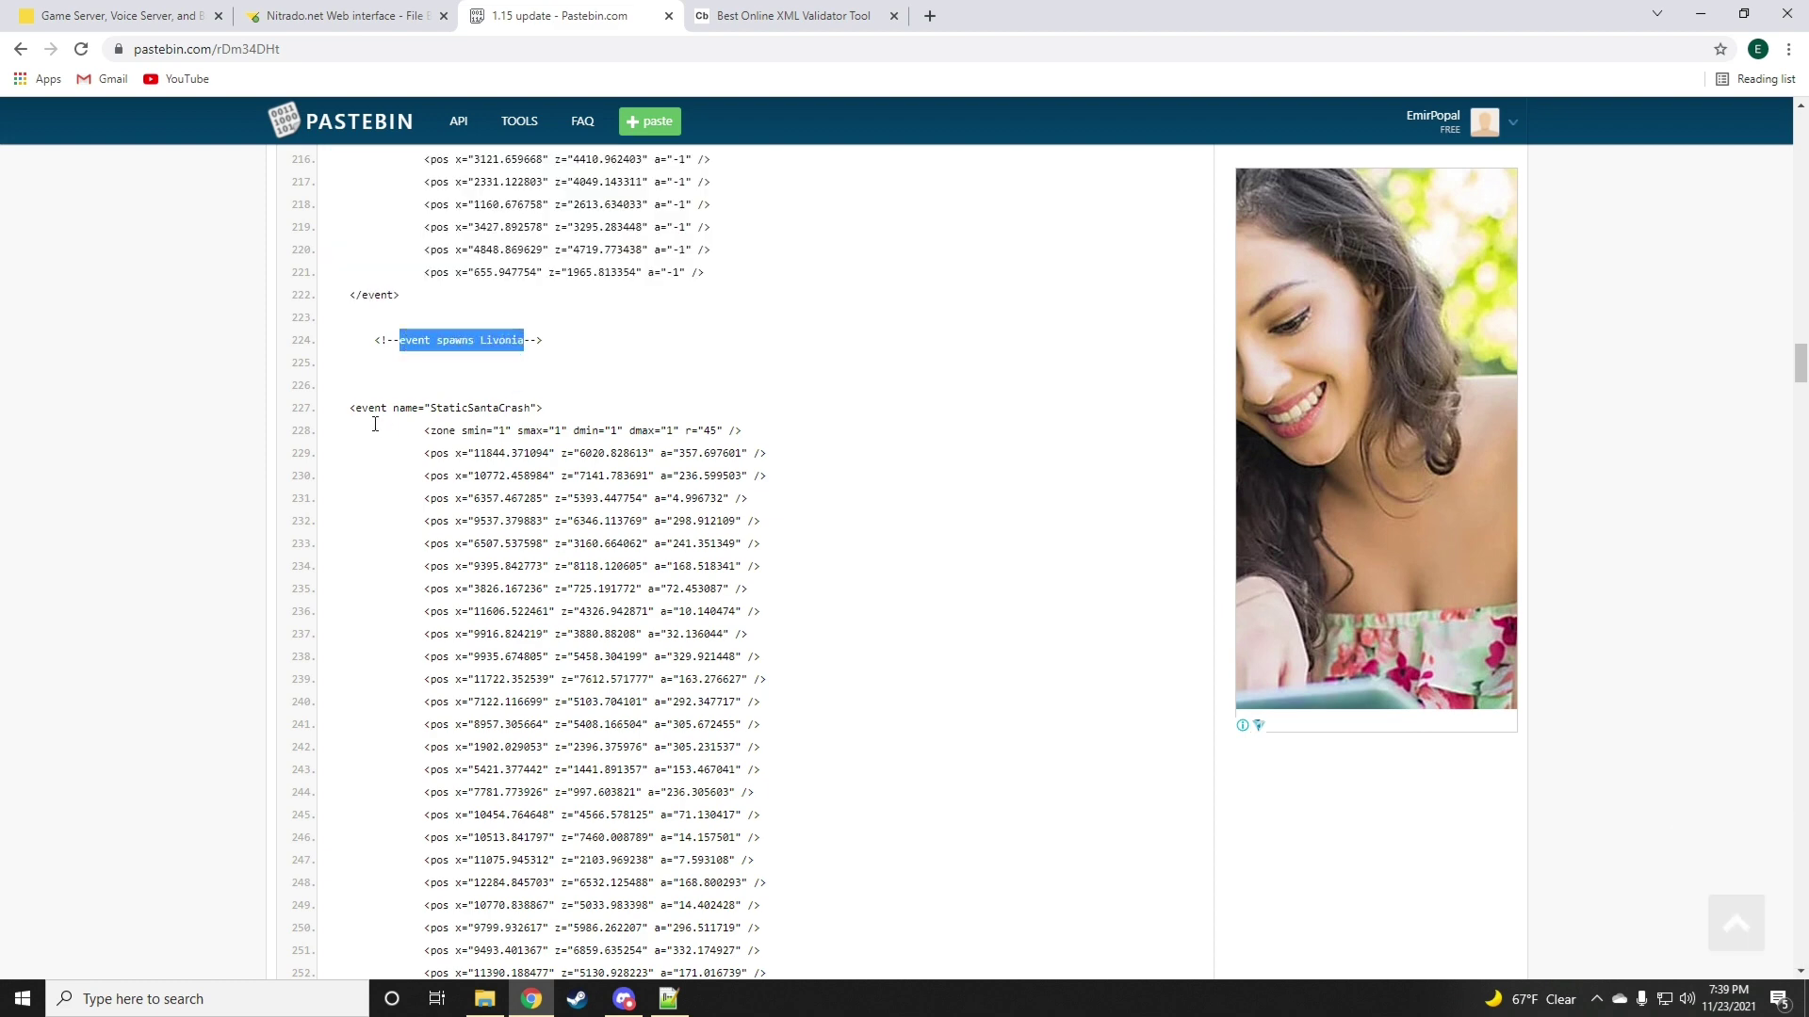
{"action": "left_click_drag", "start_coordinate": [353, 408], "coordinate": [643, 336]}
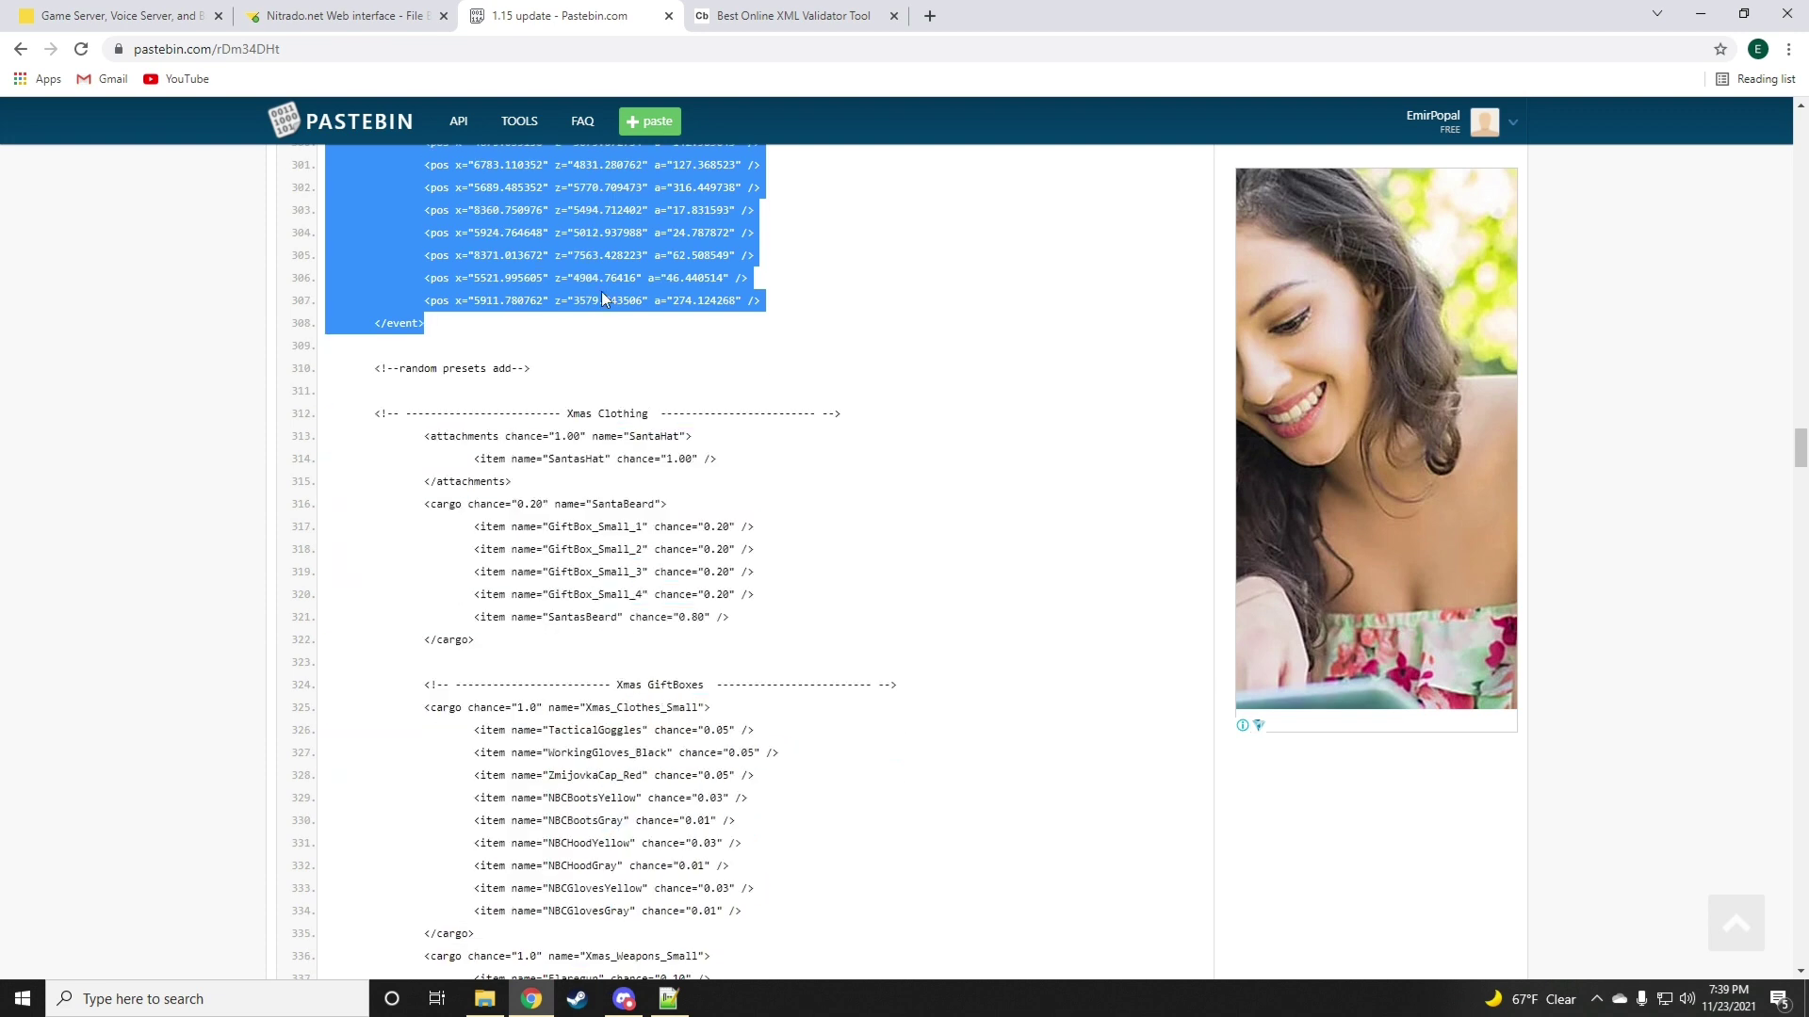
{"action": "scroll", "coordinate": [594, 358], "scroll_direction": "up", "scroll_amount": 8}
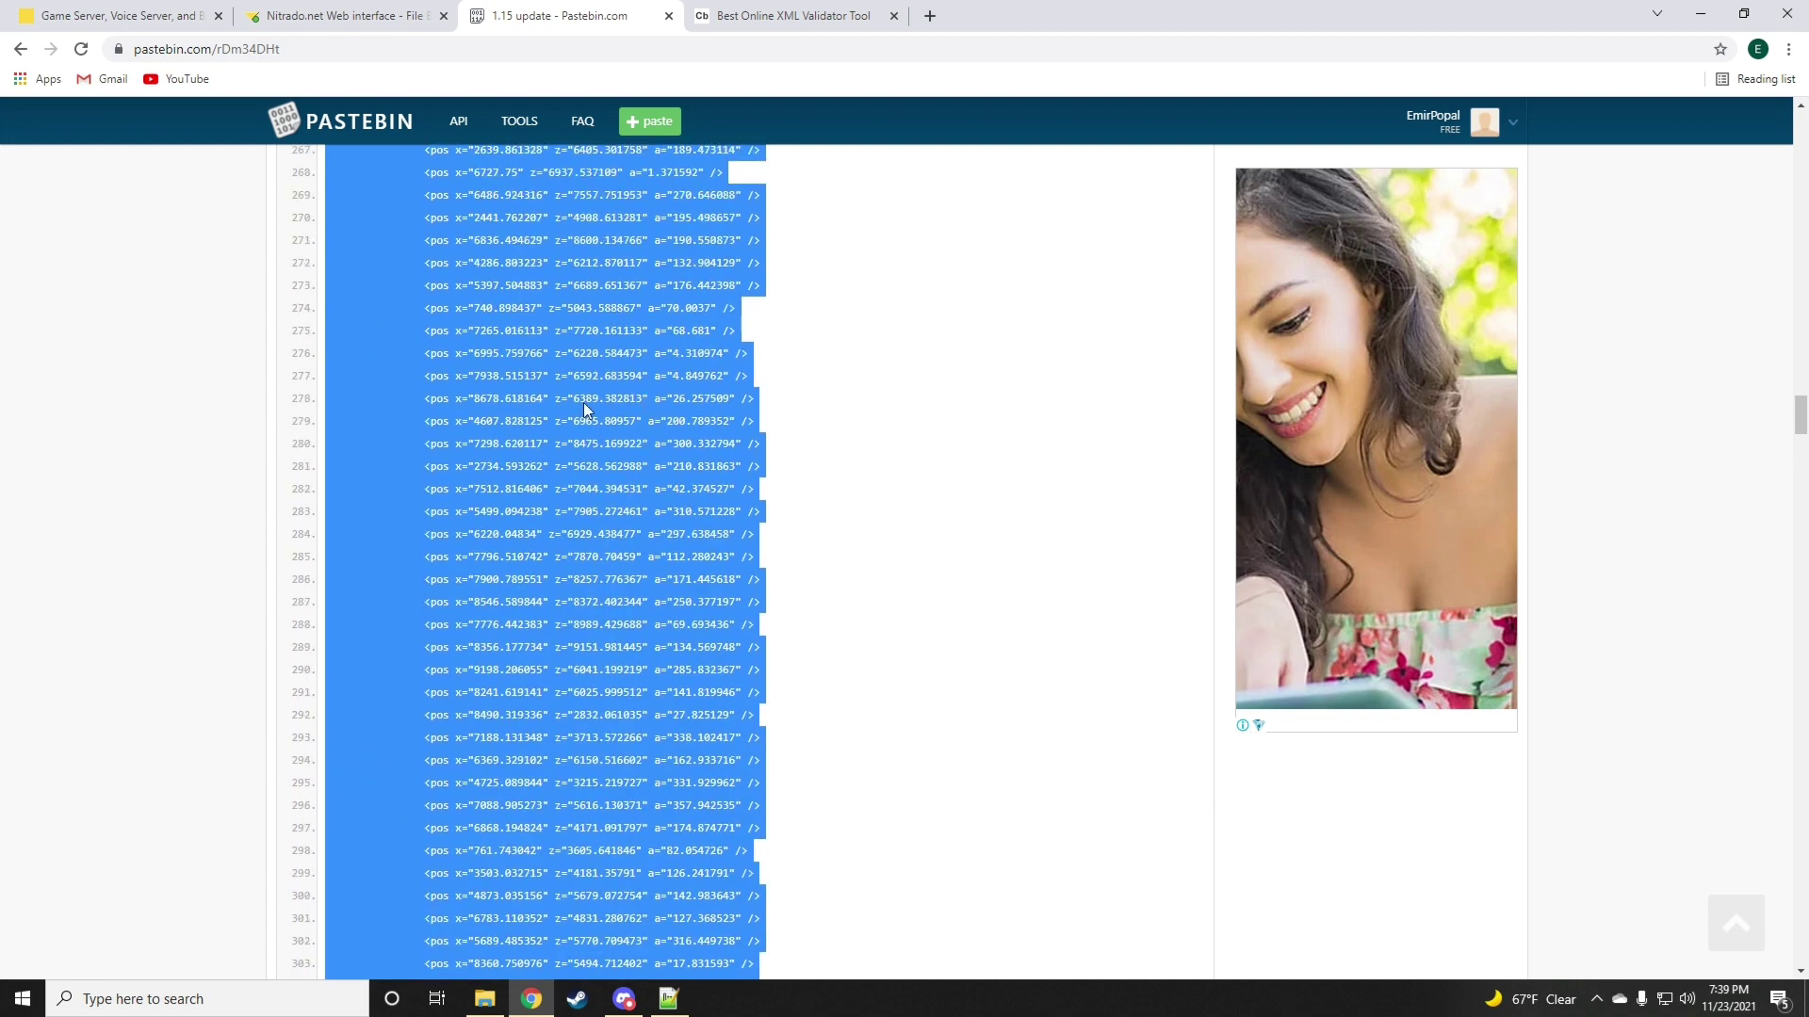
{"action": "scroll", "coordinate": [569, 557], "scroll_direction": "down", "scroll_amount": 8}
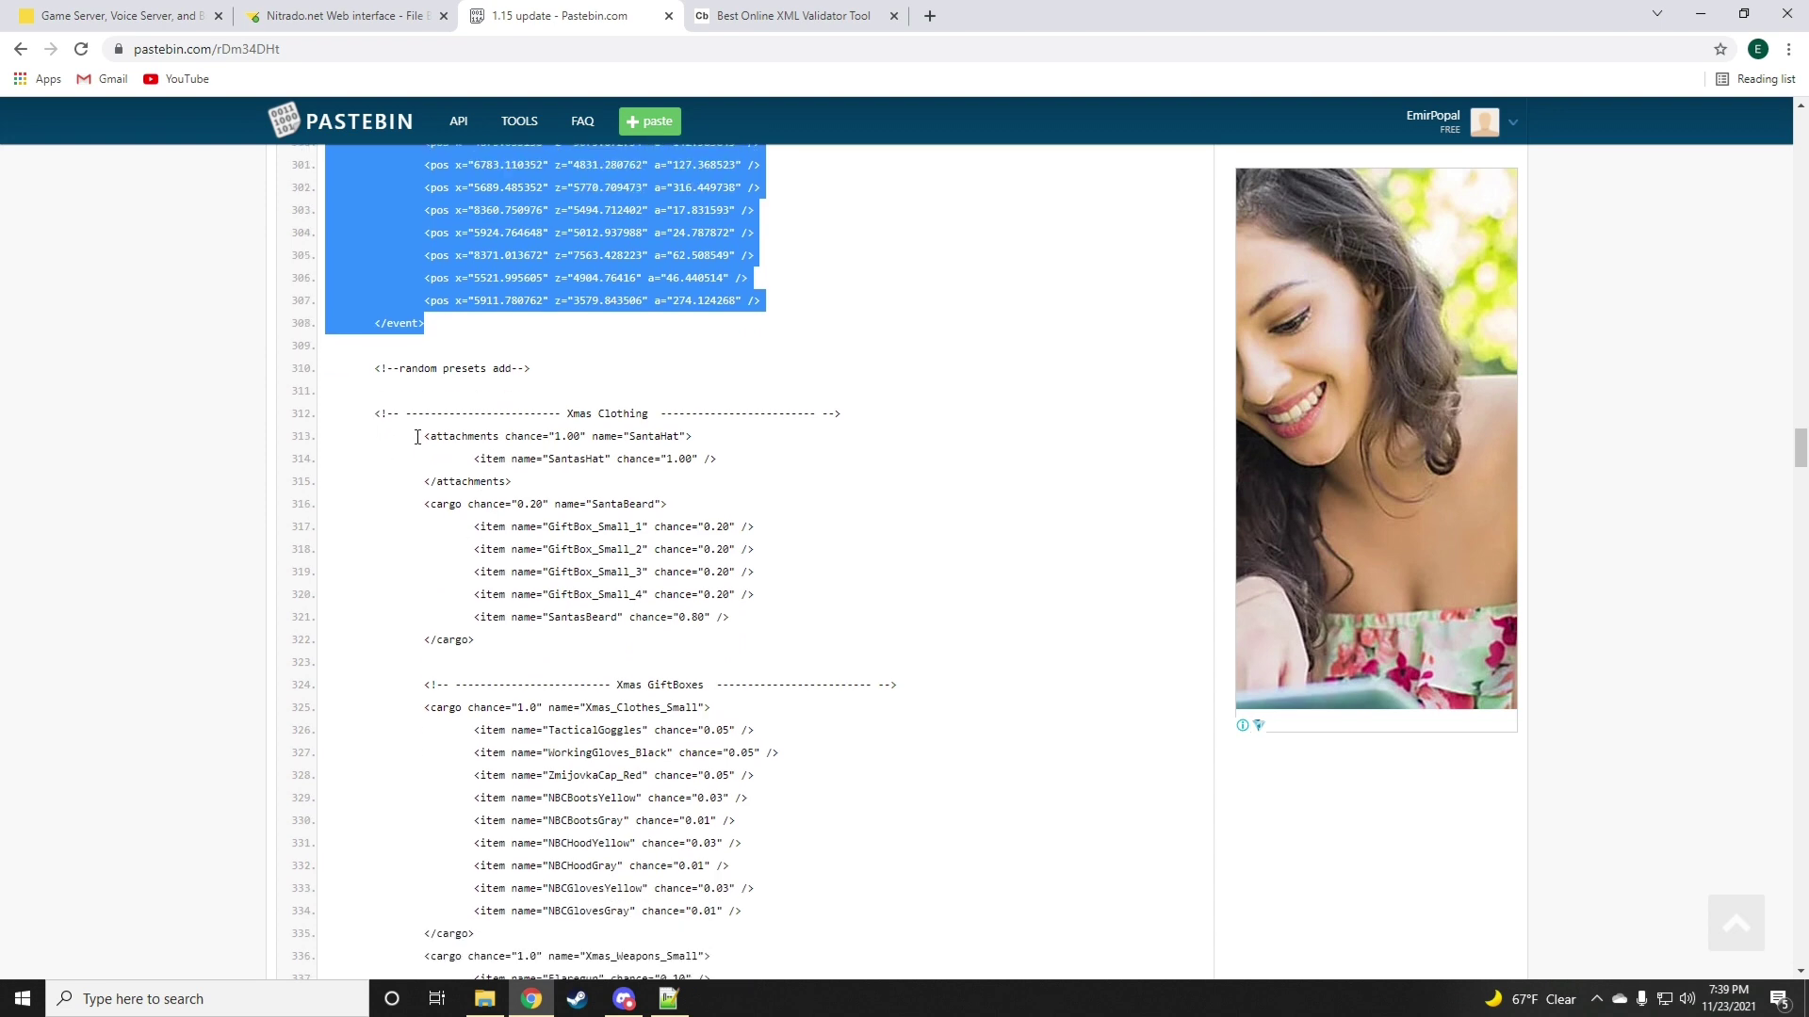
- Open cfgrandompresets.xml from the dayzOffline.chernarusplus folder in the Nitrado file browser
{"action": "left_click", "coordinate": [344, 15]}
{"action": "scroll", "coordinate": [799, 628], "scroll_direction": "down", "scroll_amount": 6}
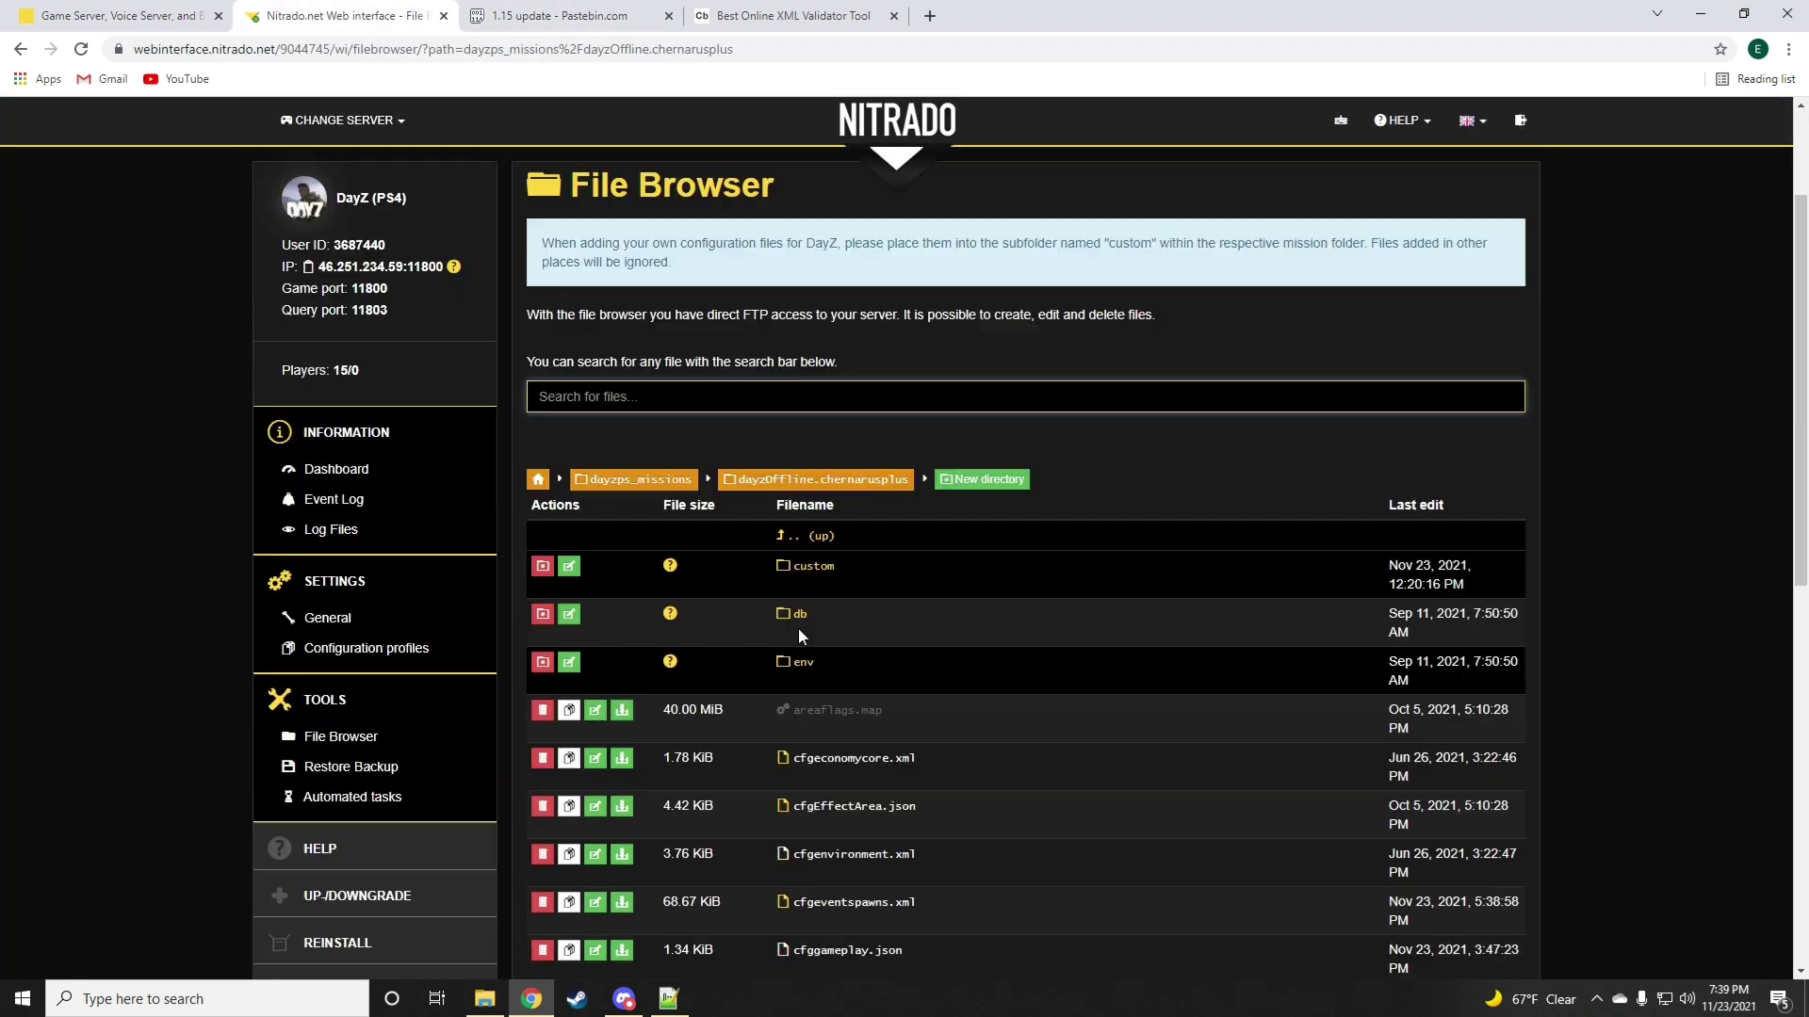
{"action": "scroll", "coordinate": [872, 782], "scroll_direction": "down", "scroll_amount": 1}
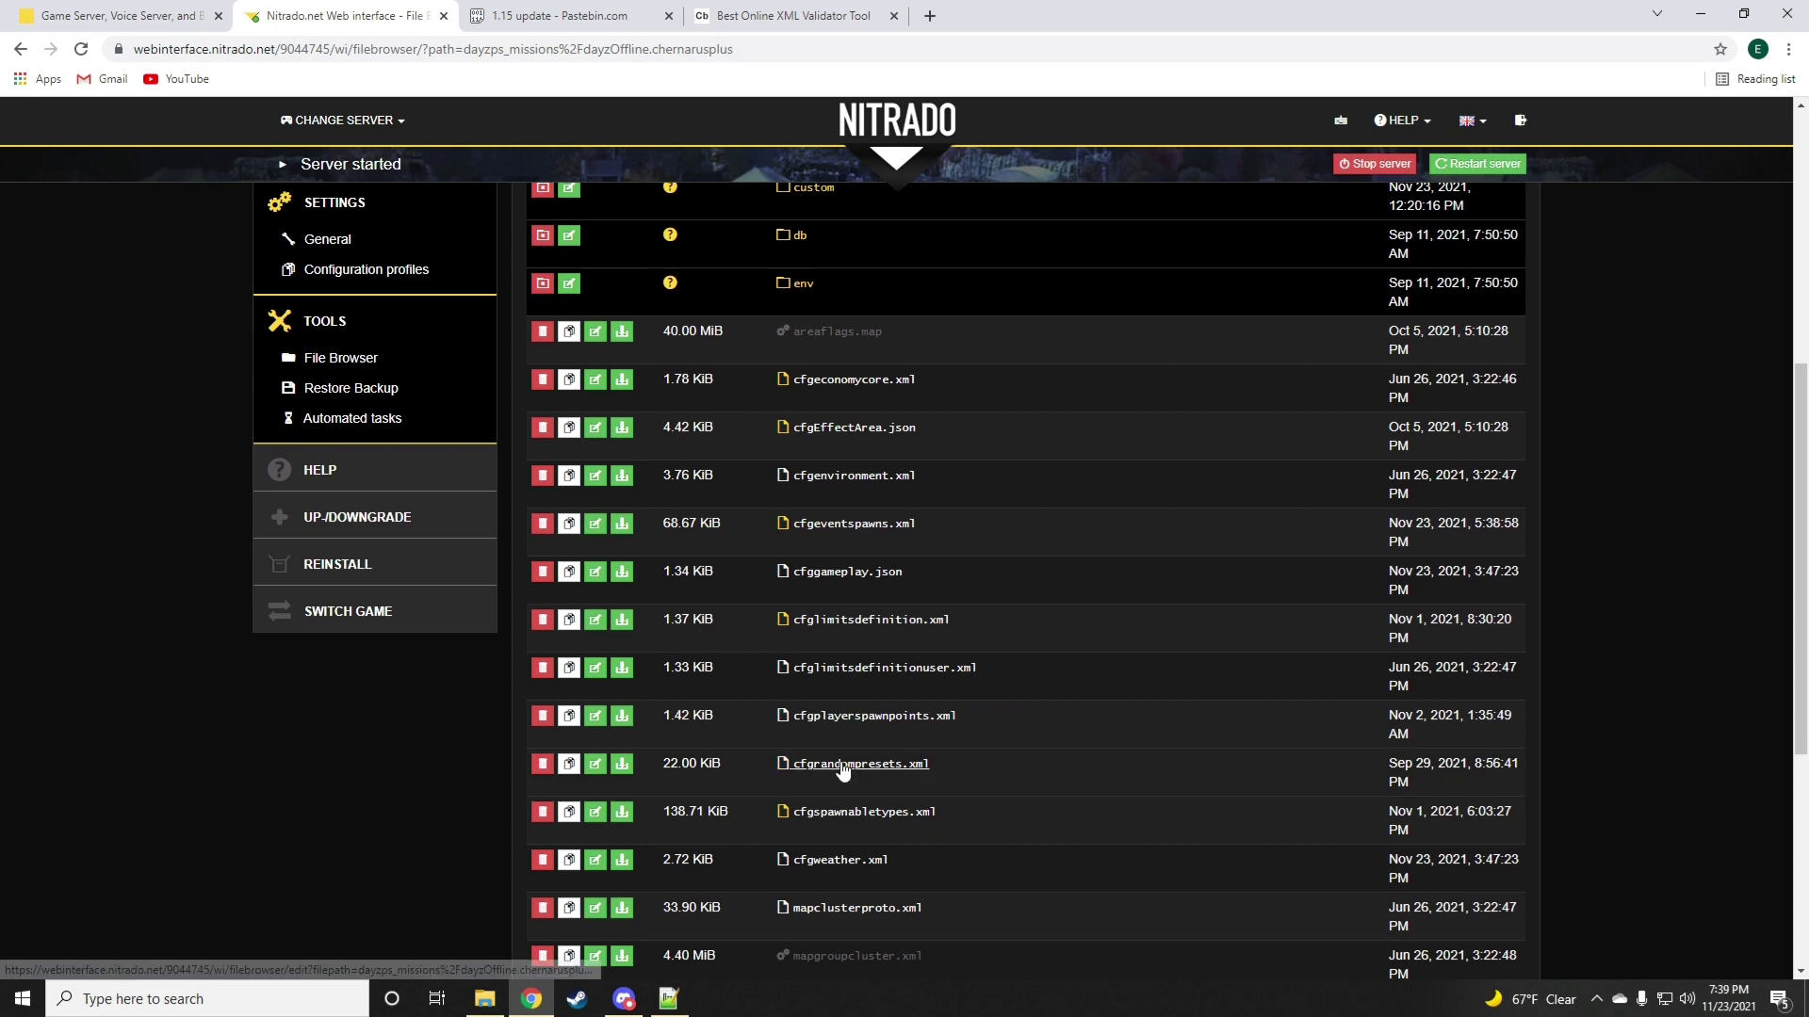
{"action": "left_click", "coordinate": [782, 755]}
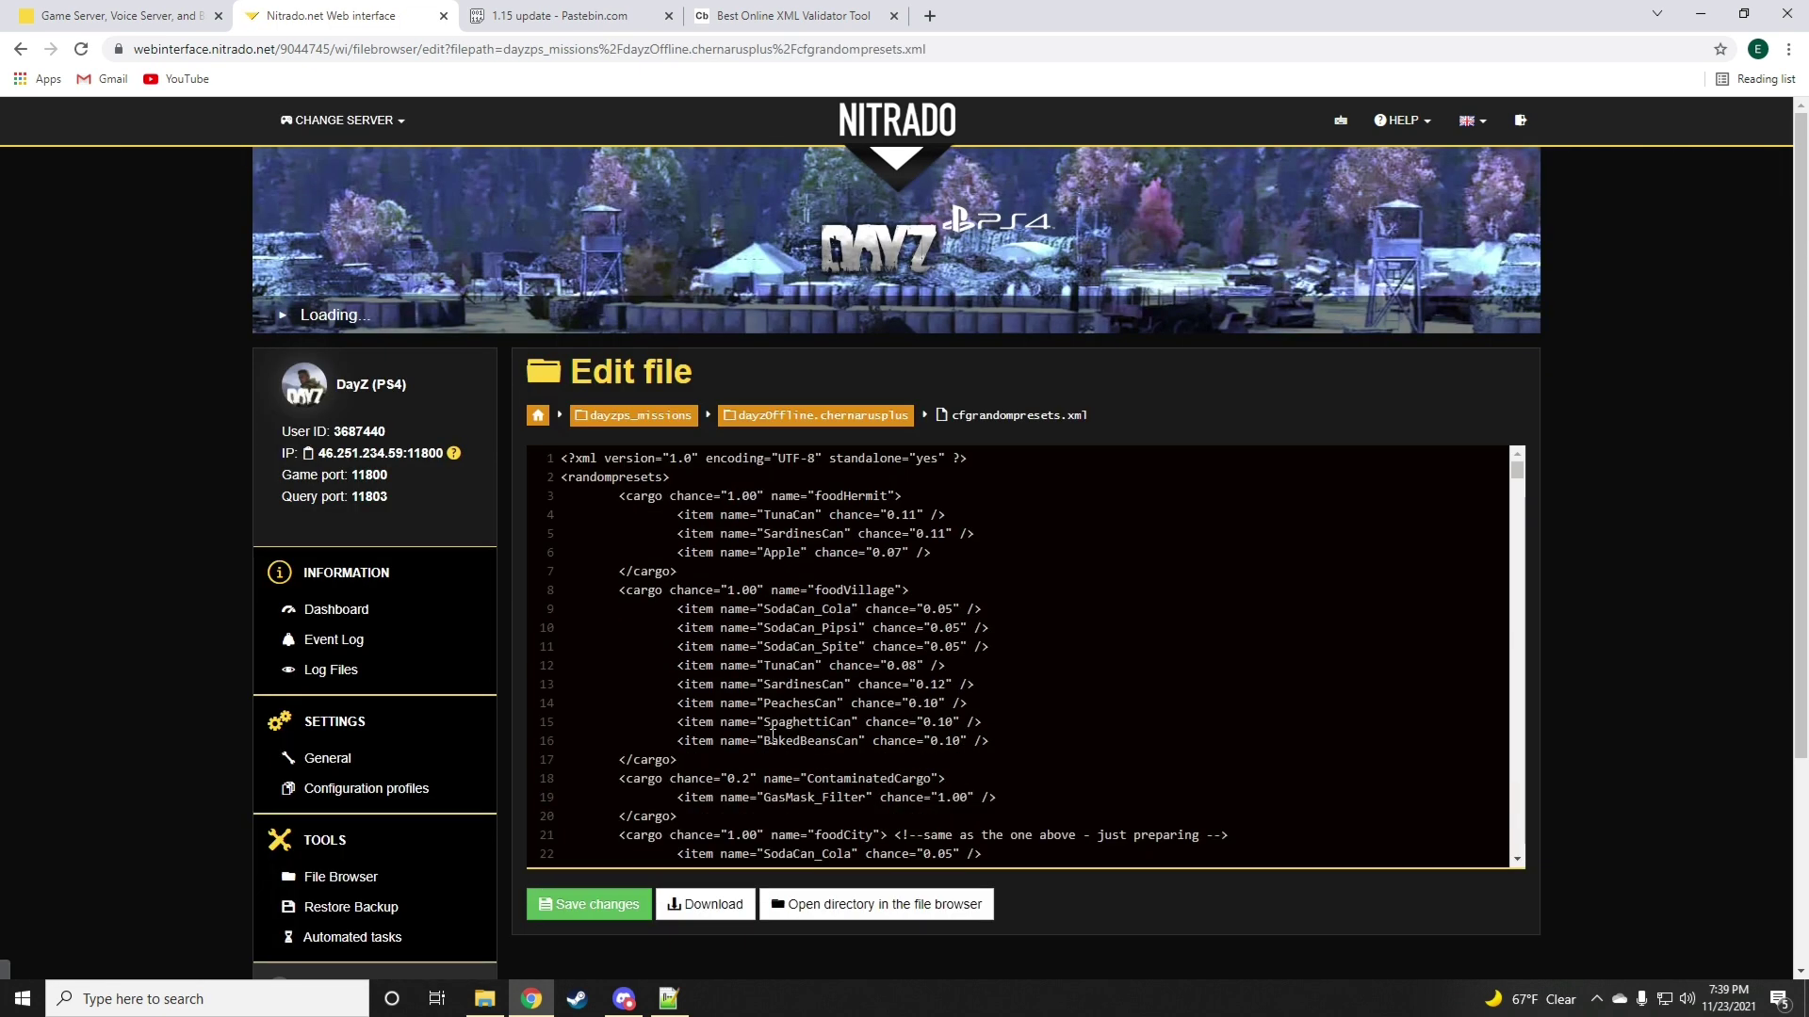
- Copy the complete cfgrandompresets.xml code and put it in the XML validator in place of the previous code
{"action": "left_click", "coordinate": [1154, 639]}
{"action": "key", "text": "ctrl+a"}
{"action": "right_click", "coordinate": [1154, 638]}
{"action": "left_click", "coordinate": [1199, 710]}
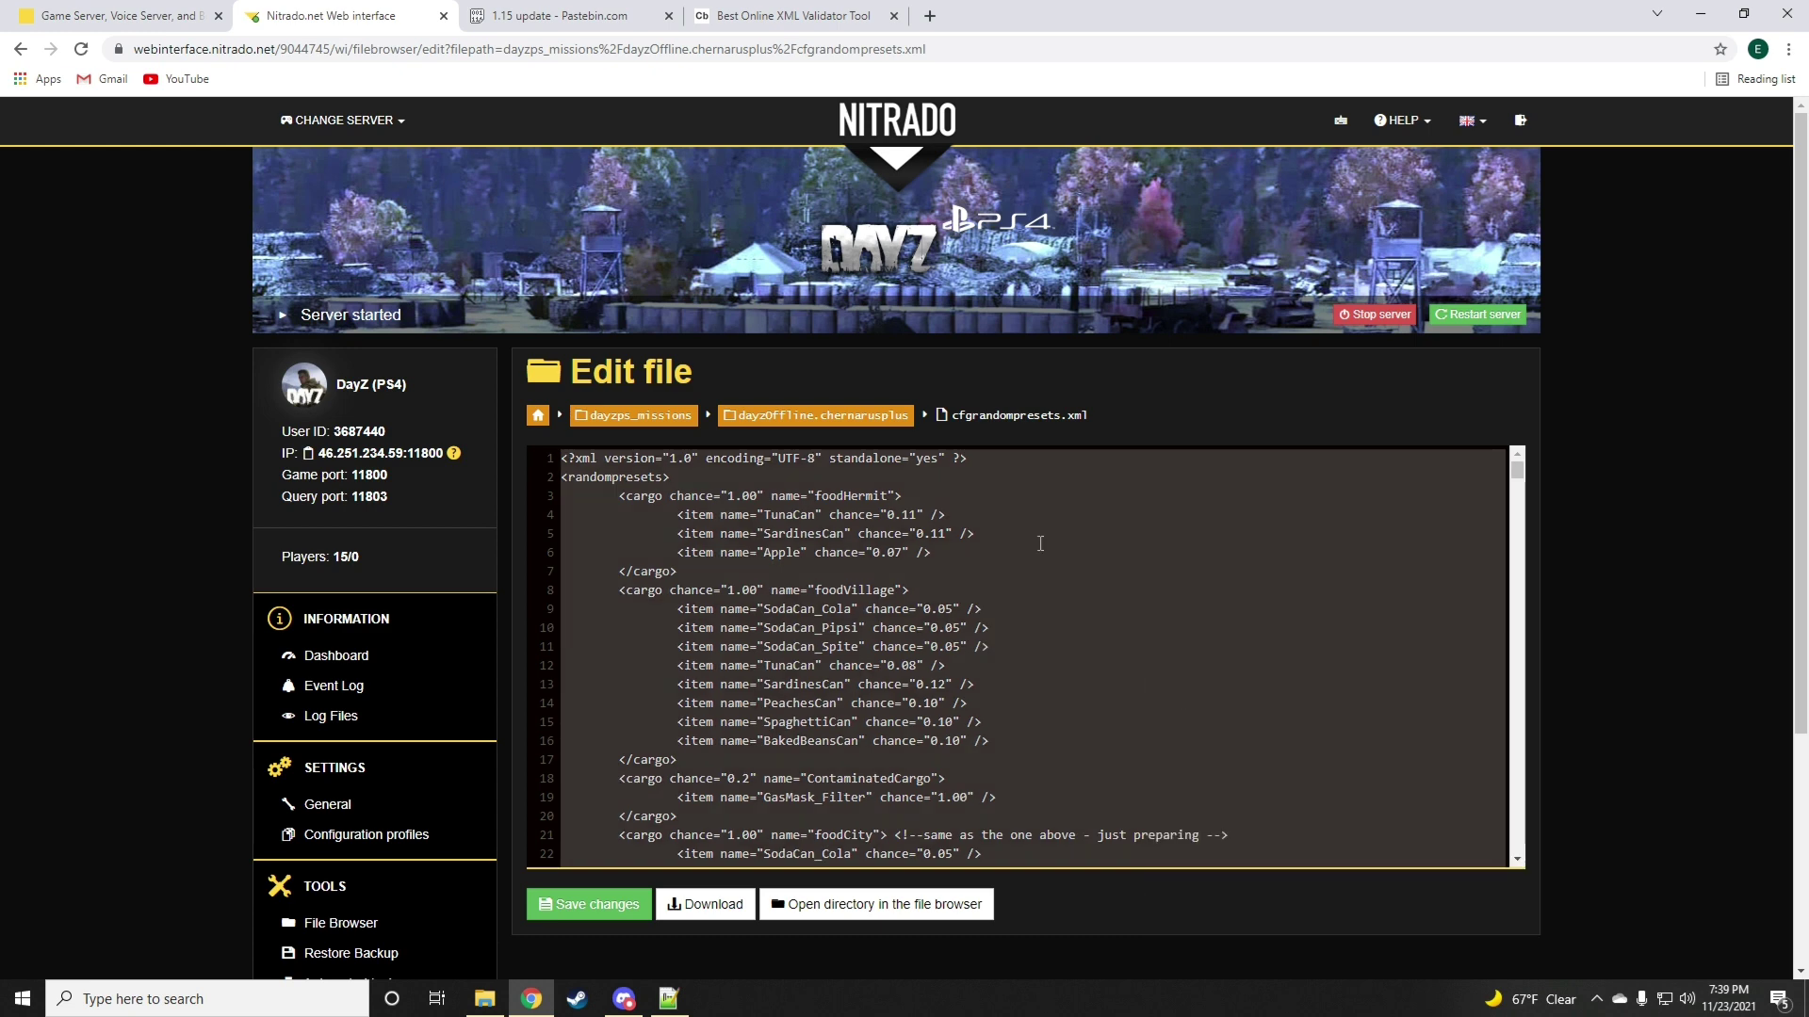
{"action": "left_click", "coordinate": [791, 15]}
{"action": "left_click", "coordinate": [513, 468]}
{"action": "key", "text": "ctrl+a"}
{"action": "right_click", "coordinate": [513, 468]}
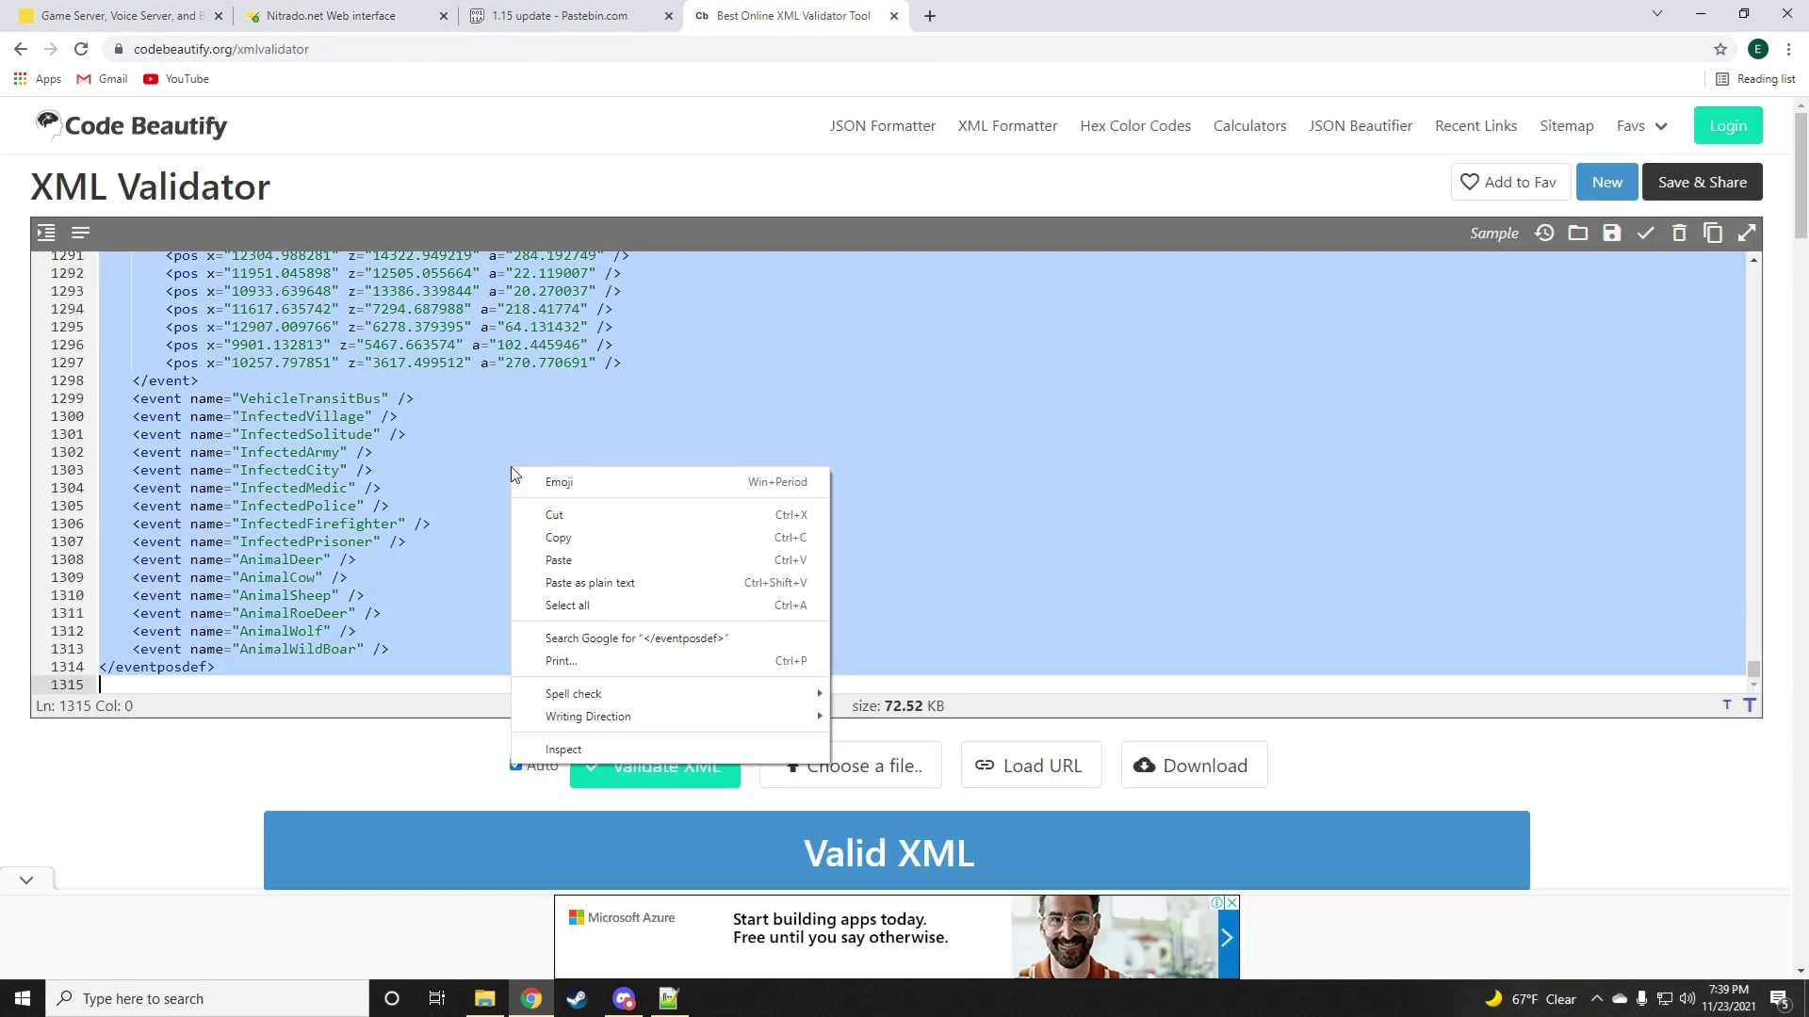
{"action": "left_click", "coordinate": [594, 563]}
- Copy the random presets section of the 1.15 update paste, from the Xmas Clothing comment through the Xmas_Mags_Large cargo
{"action": "left_click", "coordinate": [565, 15]}
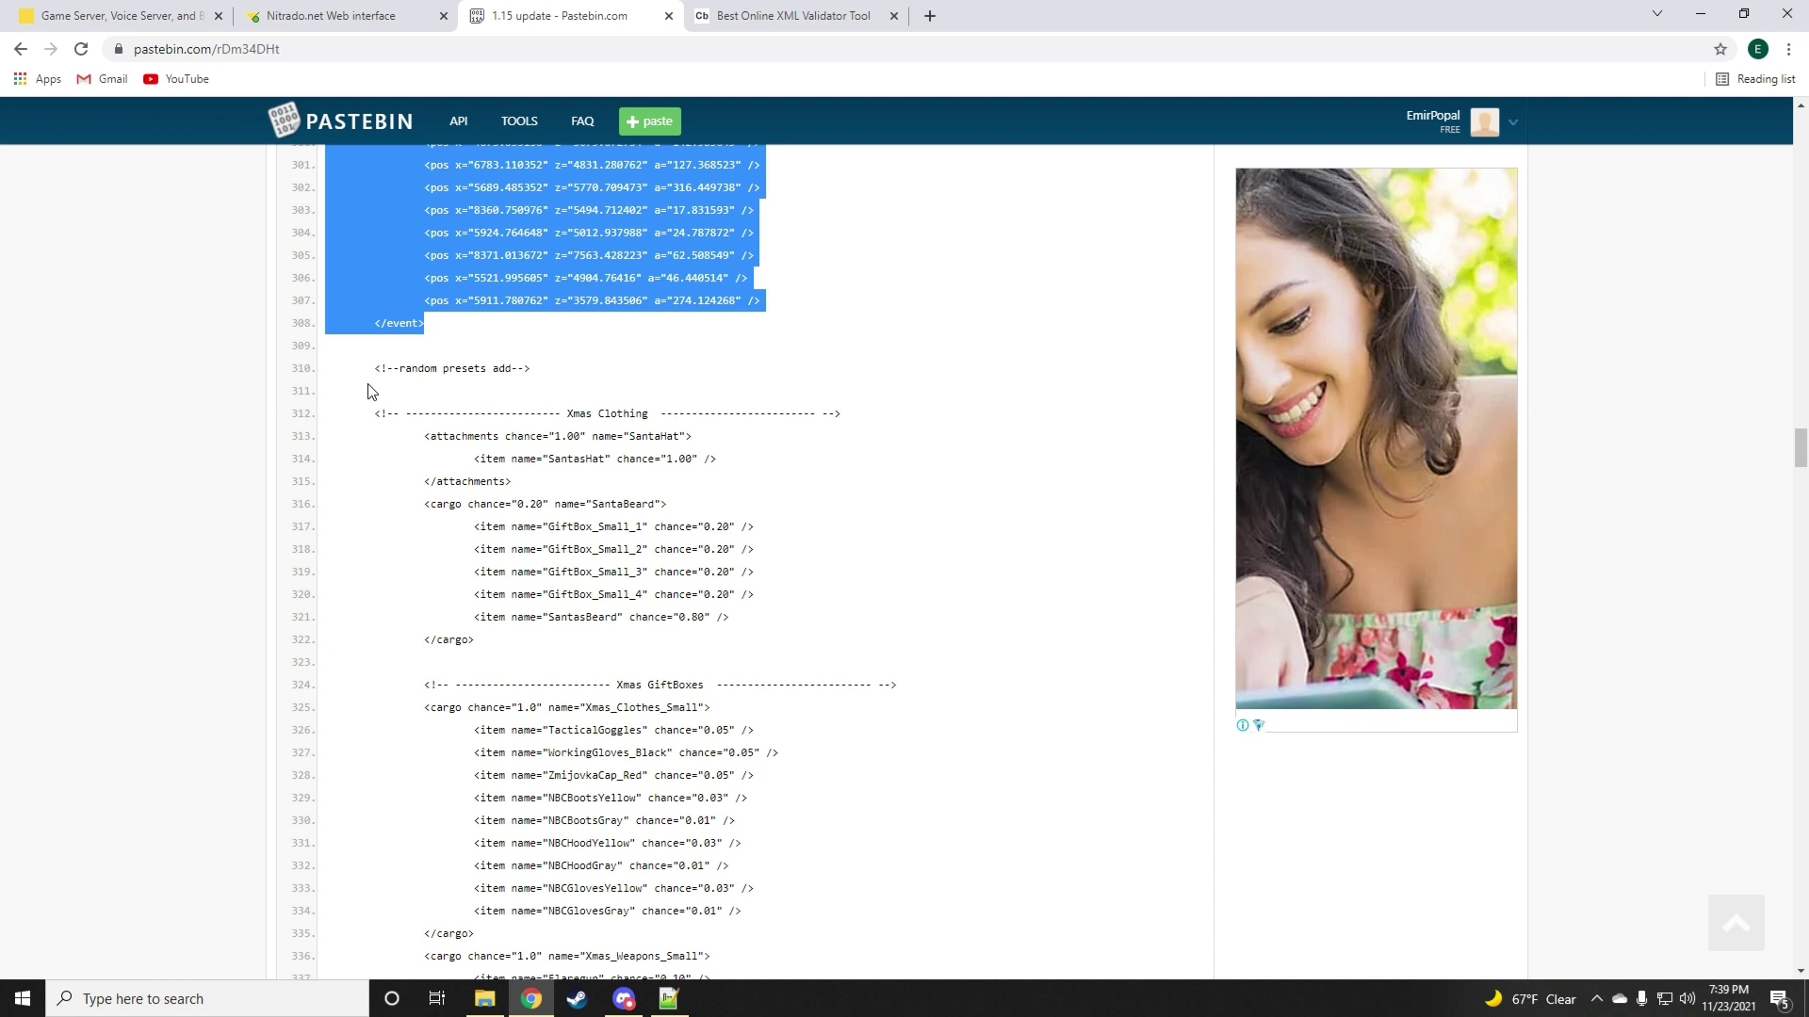
{"action": "left_click_drag", "start_coordinate": [374, 413], "coordinate": [675, 424]}
{"action": "right_click", "coordinate": [579, 346]}
{"action": "left_click", "coordinate": [603, 365]}
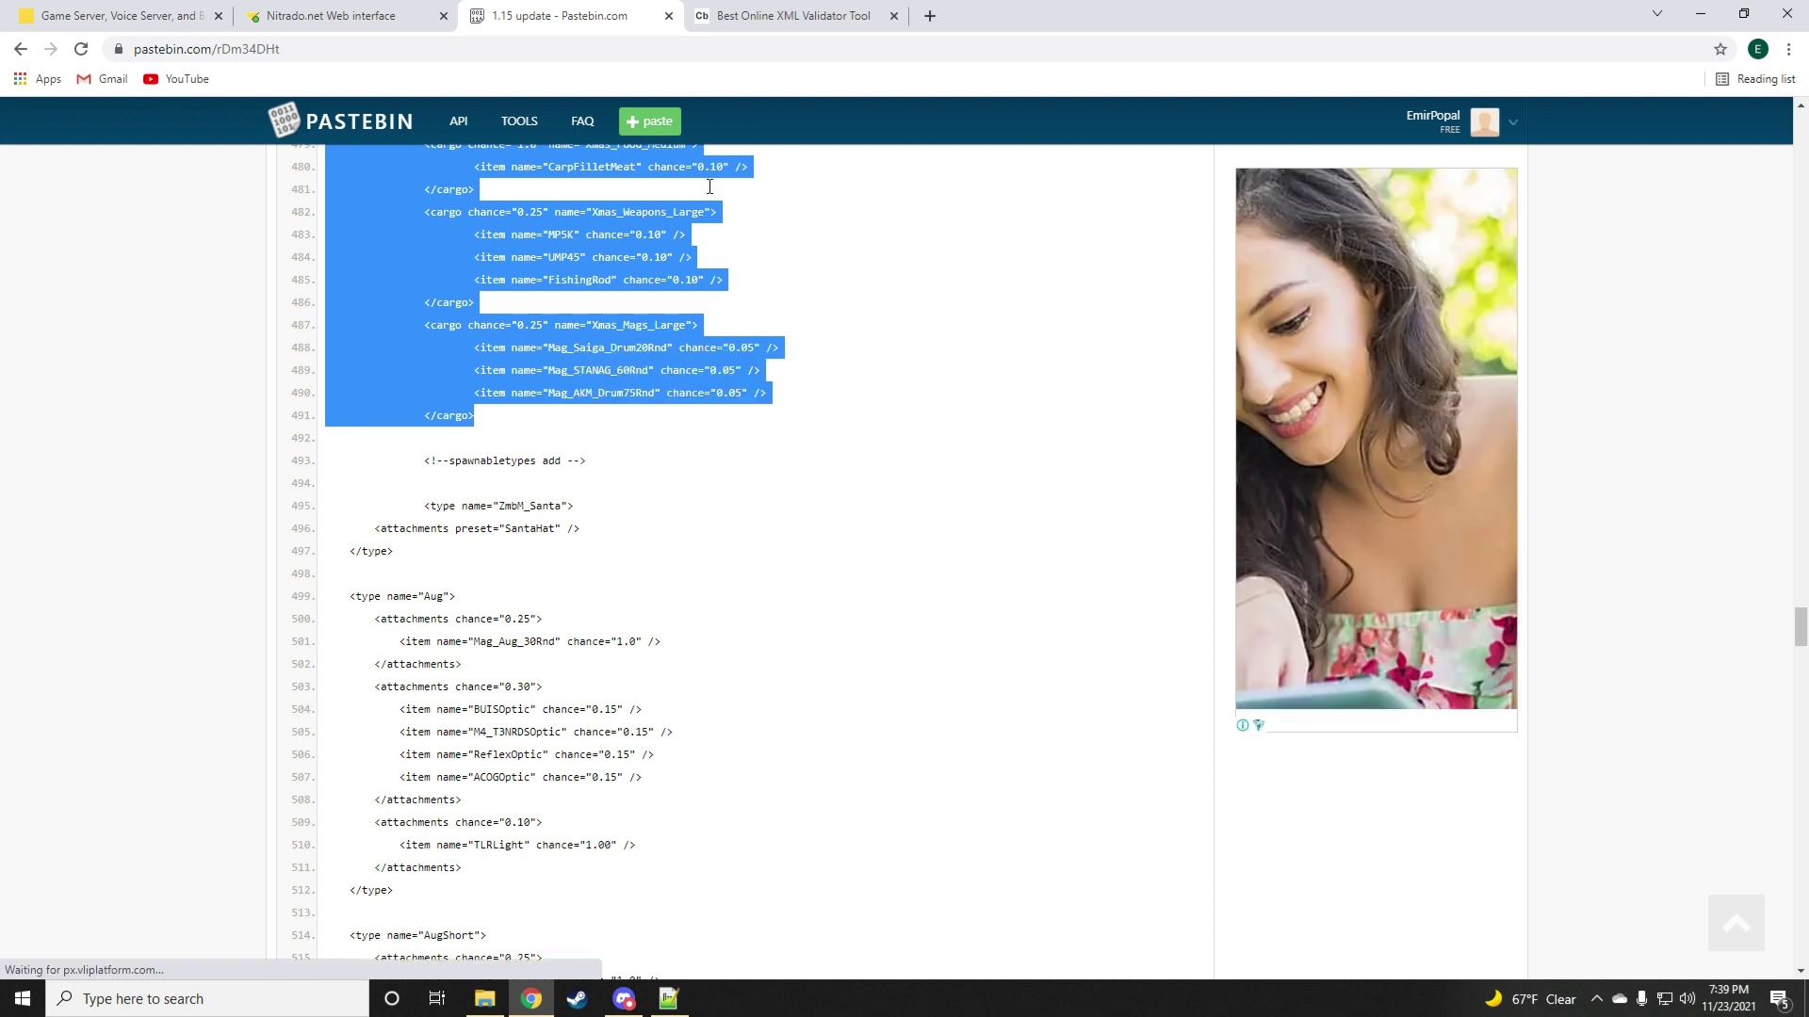
- Insert the copied Xmas random presets into the validator code on a new line between the hatsCommon_T1 and backpacks_T1 attachments blocks
{"action": "key", "text": "ctrl+Tab"}
{"action": "left_click", "coordinate": [350, 517]}
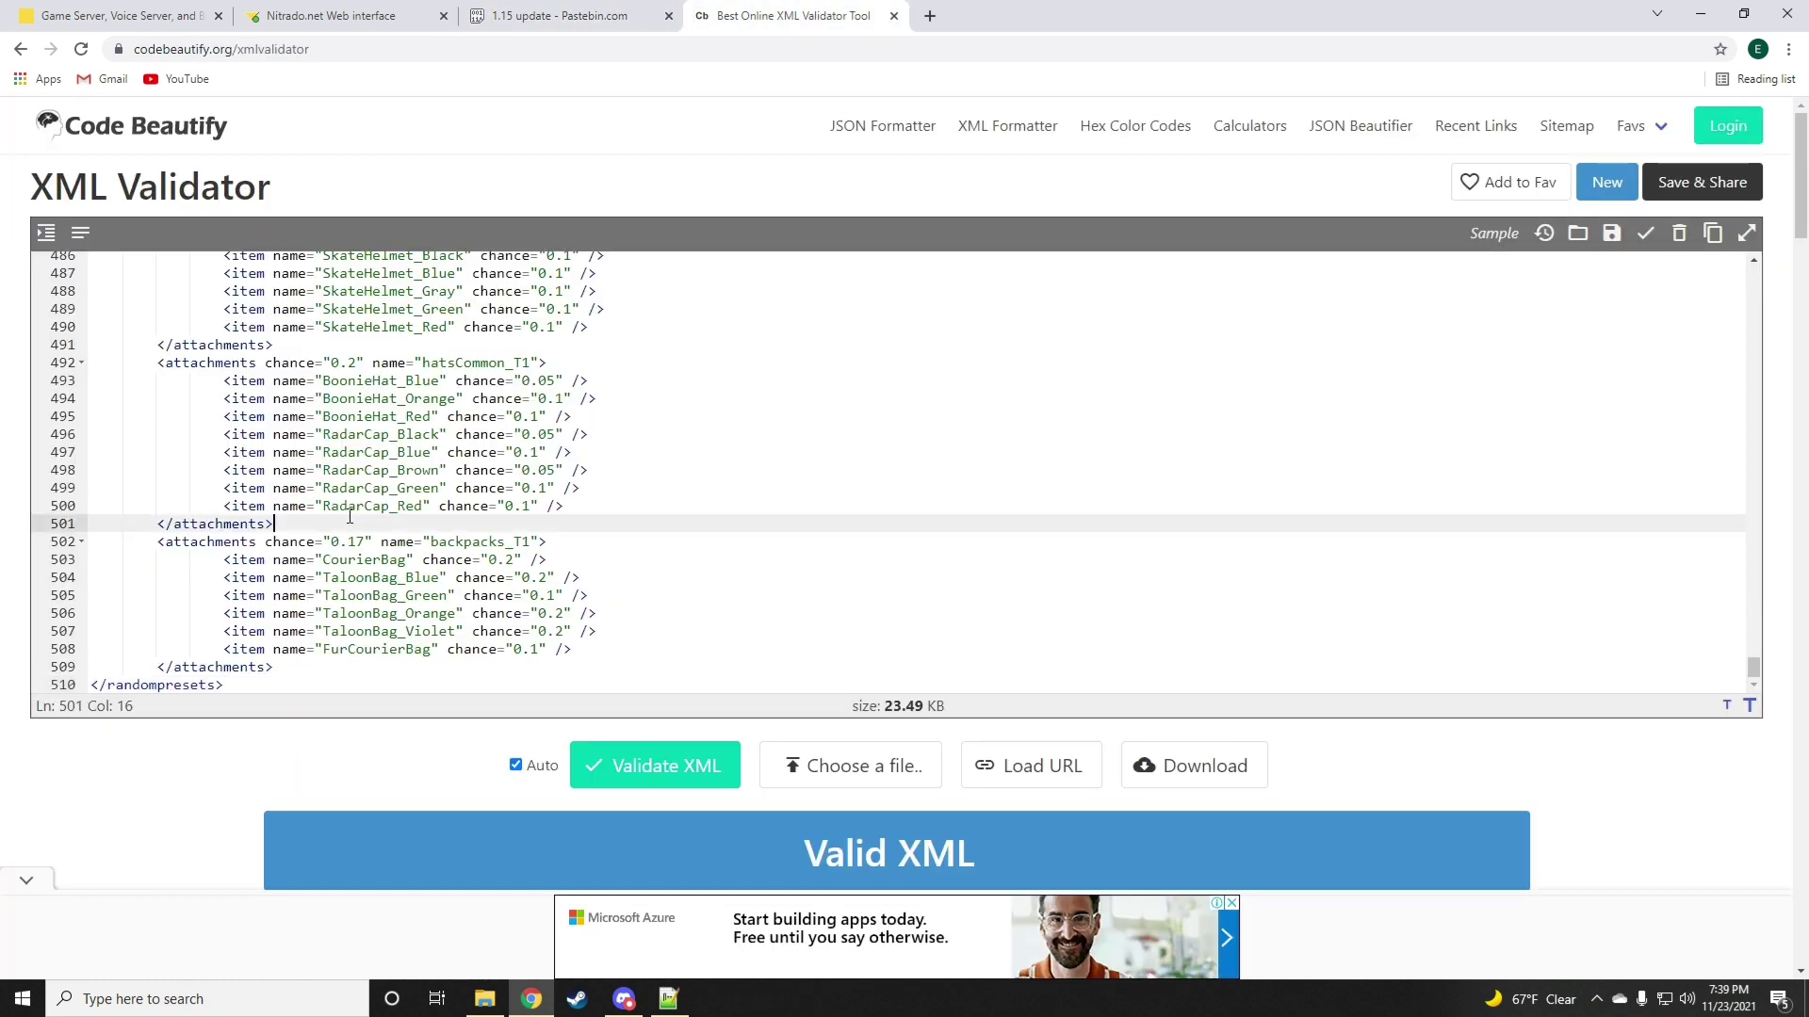
{"action": "key", "text": "Return"}
{"action": "right_click", "coordinate": [344, 553]}
{"action": "left_click", "coordinate": [397, 687]}
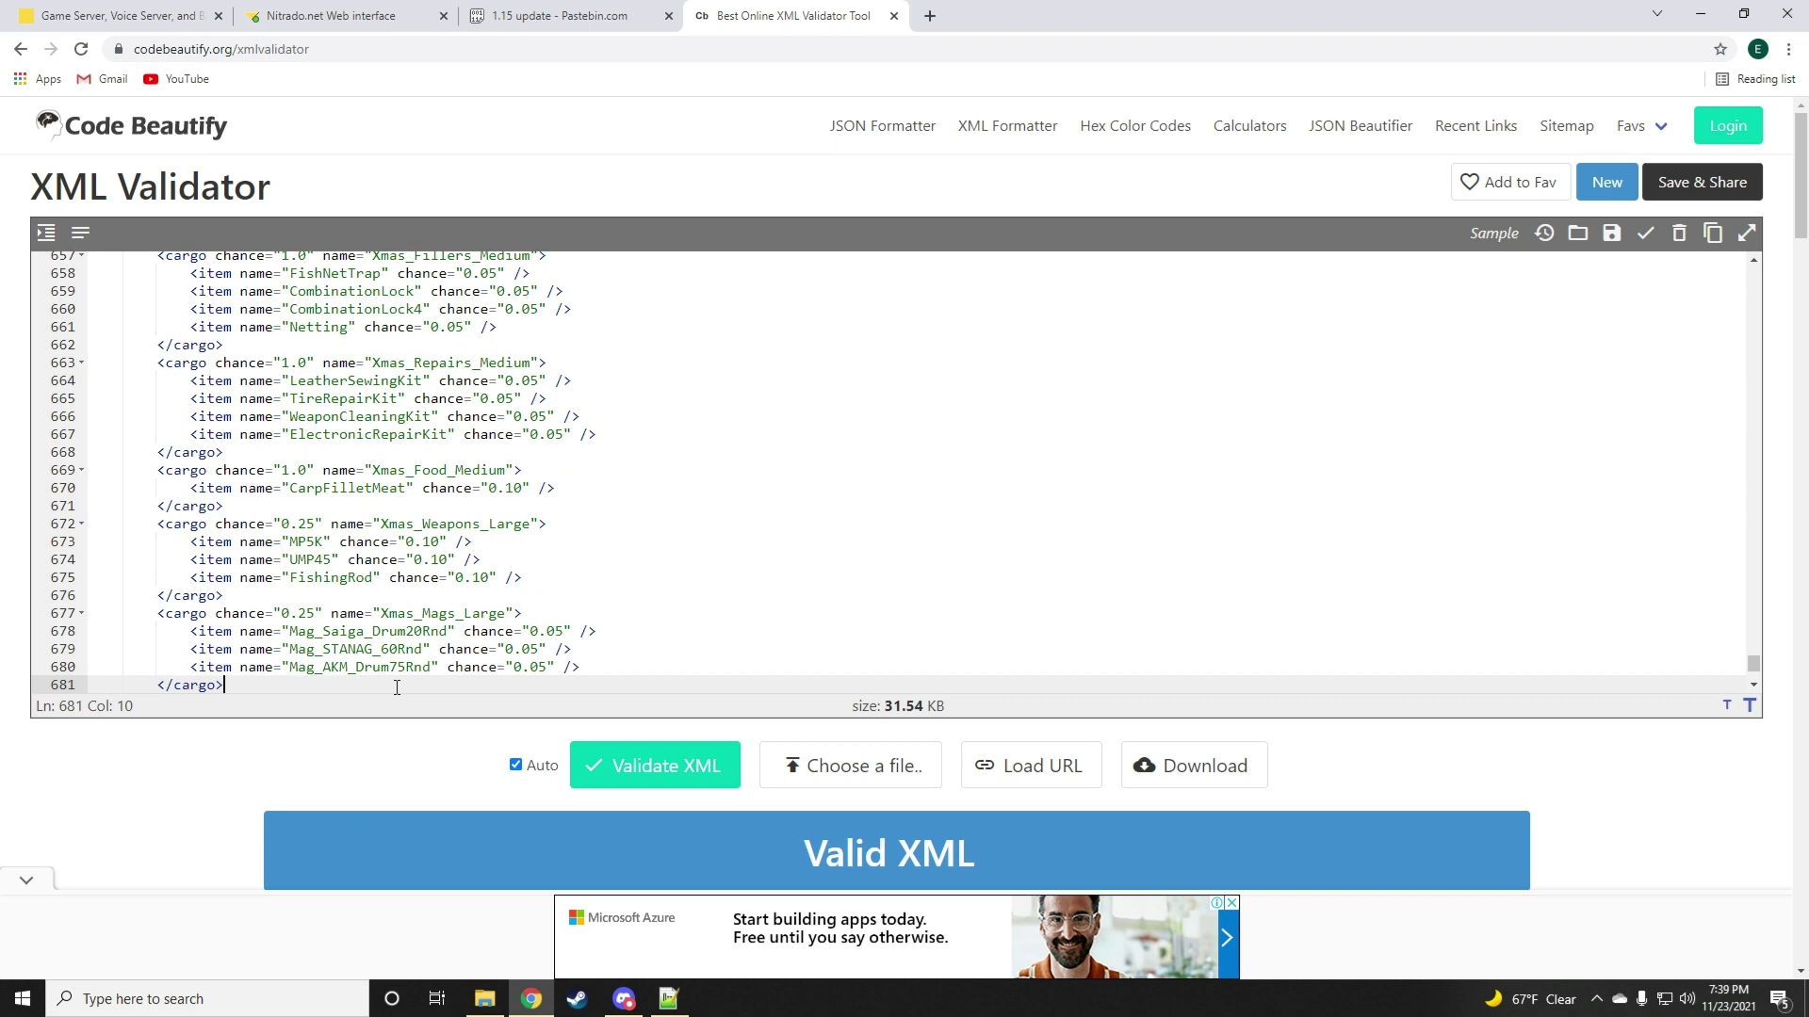
{"action": "scroll", "coordinate": [403, 624], "scroll_direction": "down", "scroll_amount": 2}
{"action": "scroll", "coordinate": [414, 617], "scroll_direction": "up", "scroll_amount": 10}
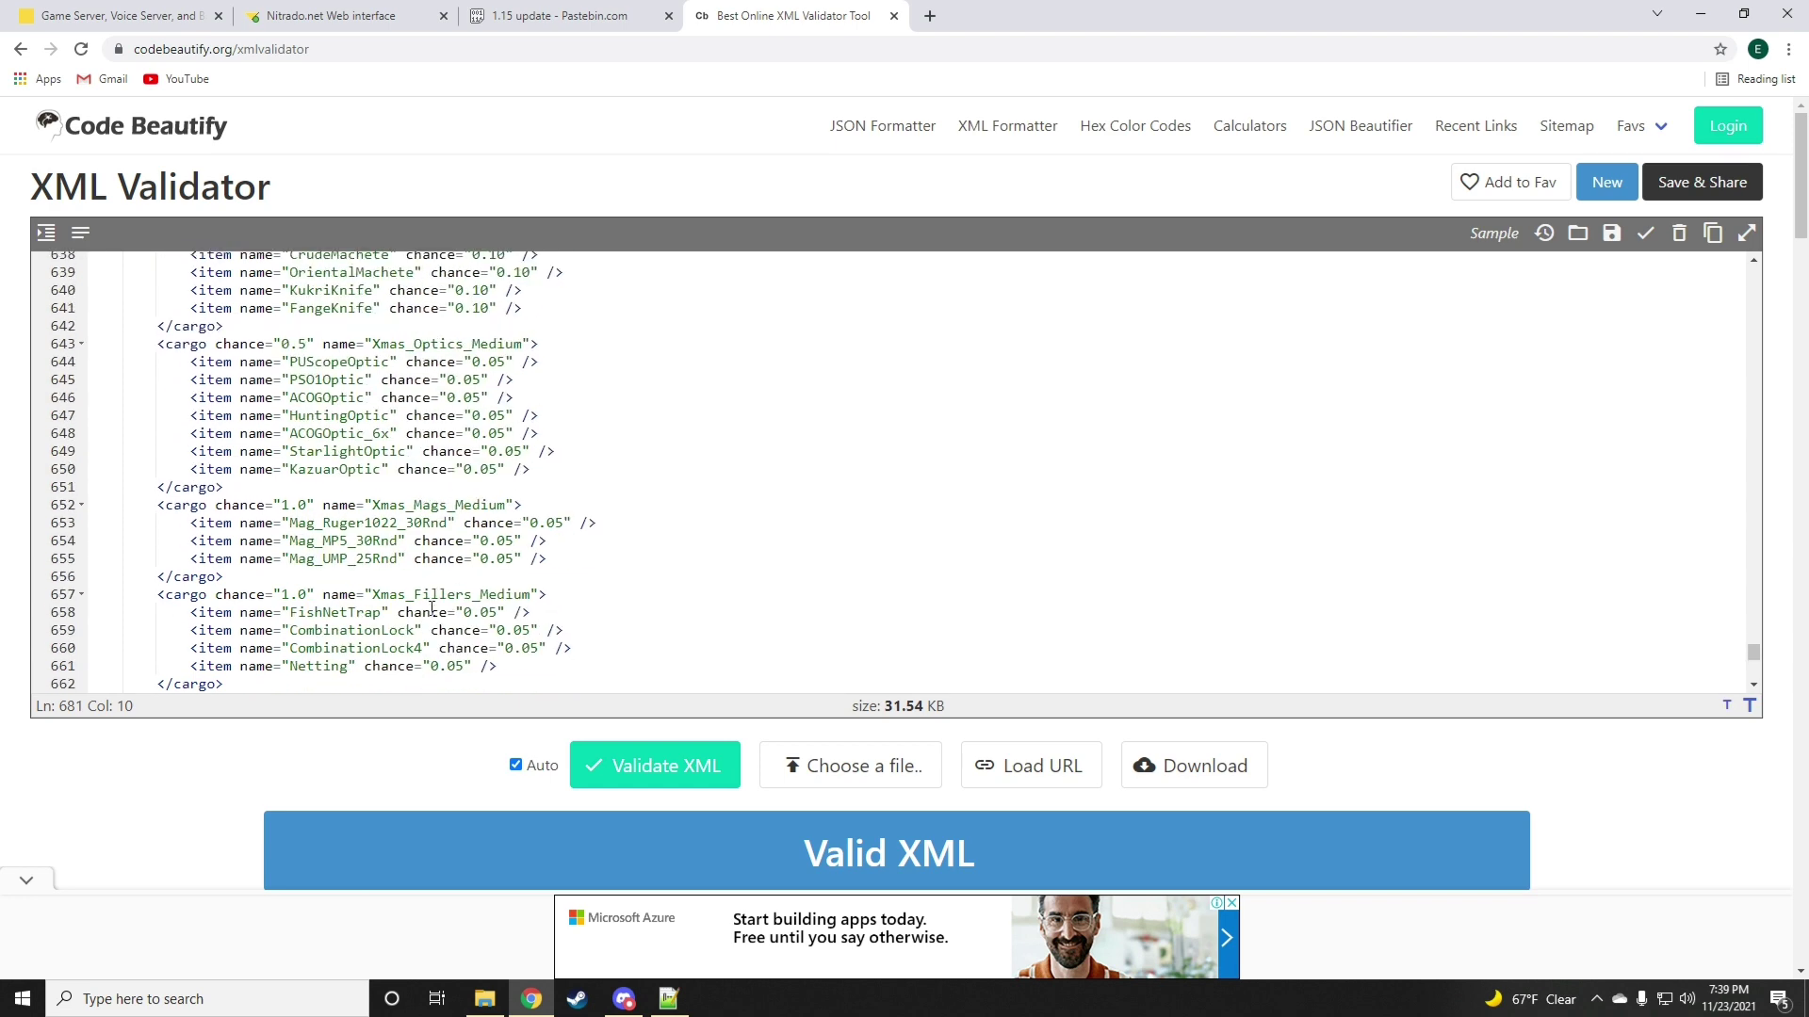
{"action": "scroll", "coordinate": [433, 609], "scroll_direction": "up", "scroll_amount": 10}
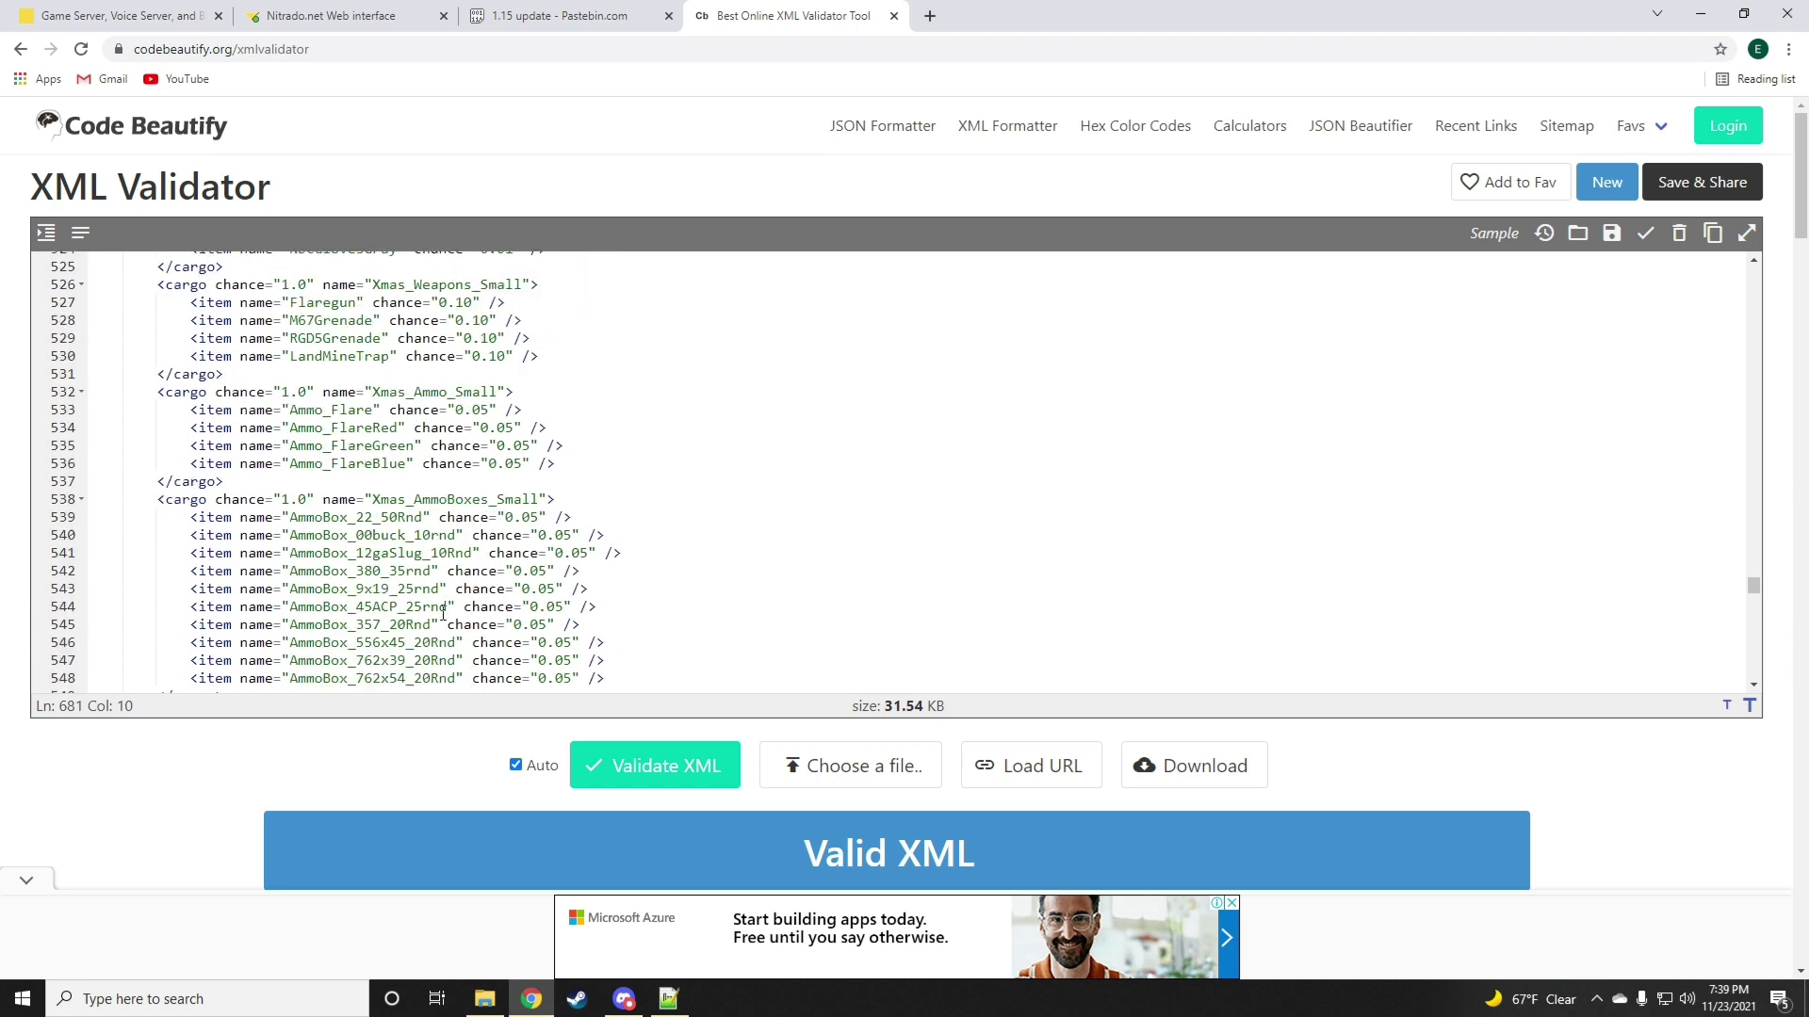
- Copy the complete validated code, replace the contents of cfgrandompresets.xml on Nitrado with it, and save the file
{"action": "left_click", "coordinate": [816, 420]}
{"action": "key", "text": "ctrl+a"}
{"action": "right_click", "coordinate": [816, 420]}
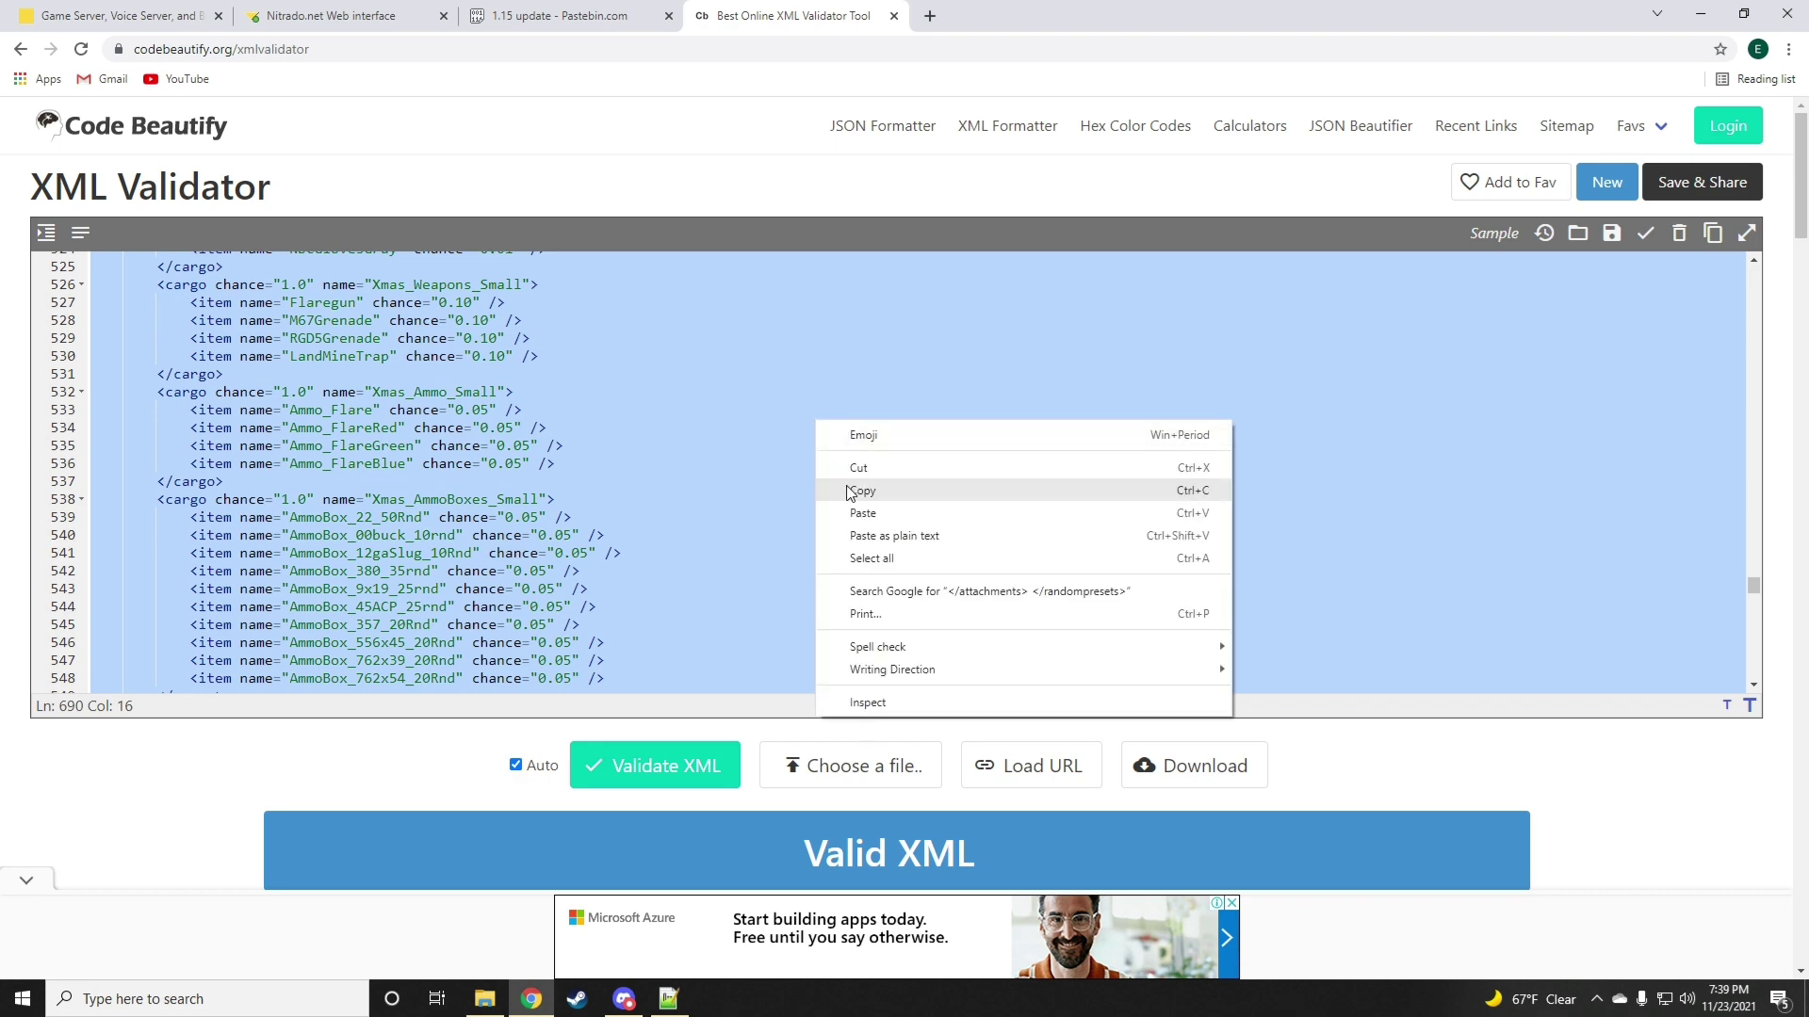
{"action": "left_click", "coordinate": [846, 501]}
{"action": "left_click", "coordinate": [330, 15]}
{"action": "right_click", "coordinate": [1081, 556]}
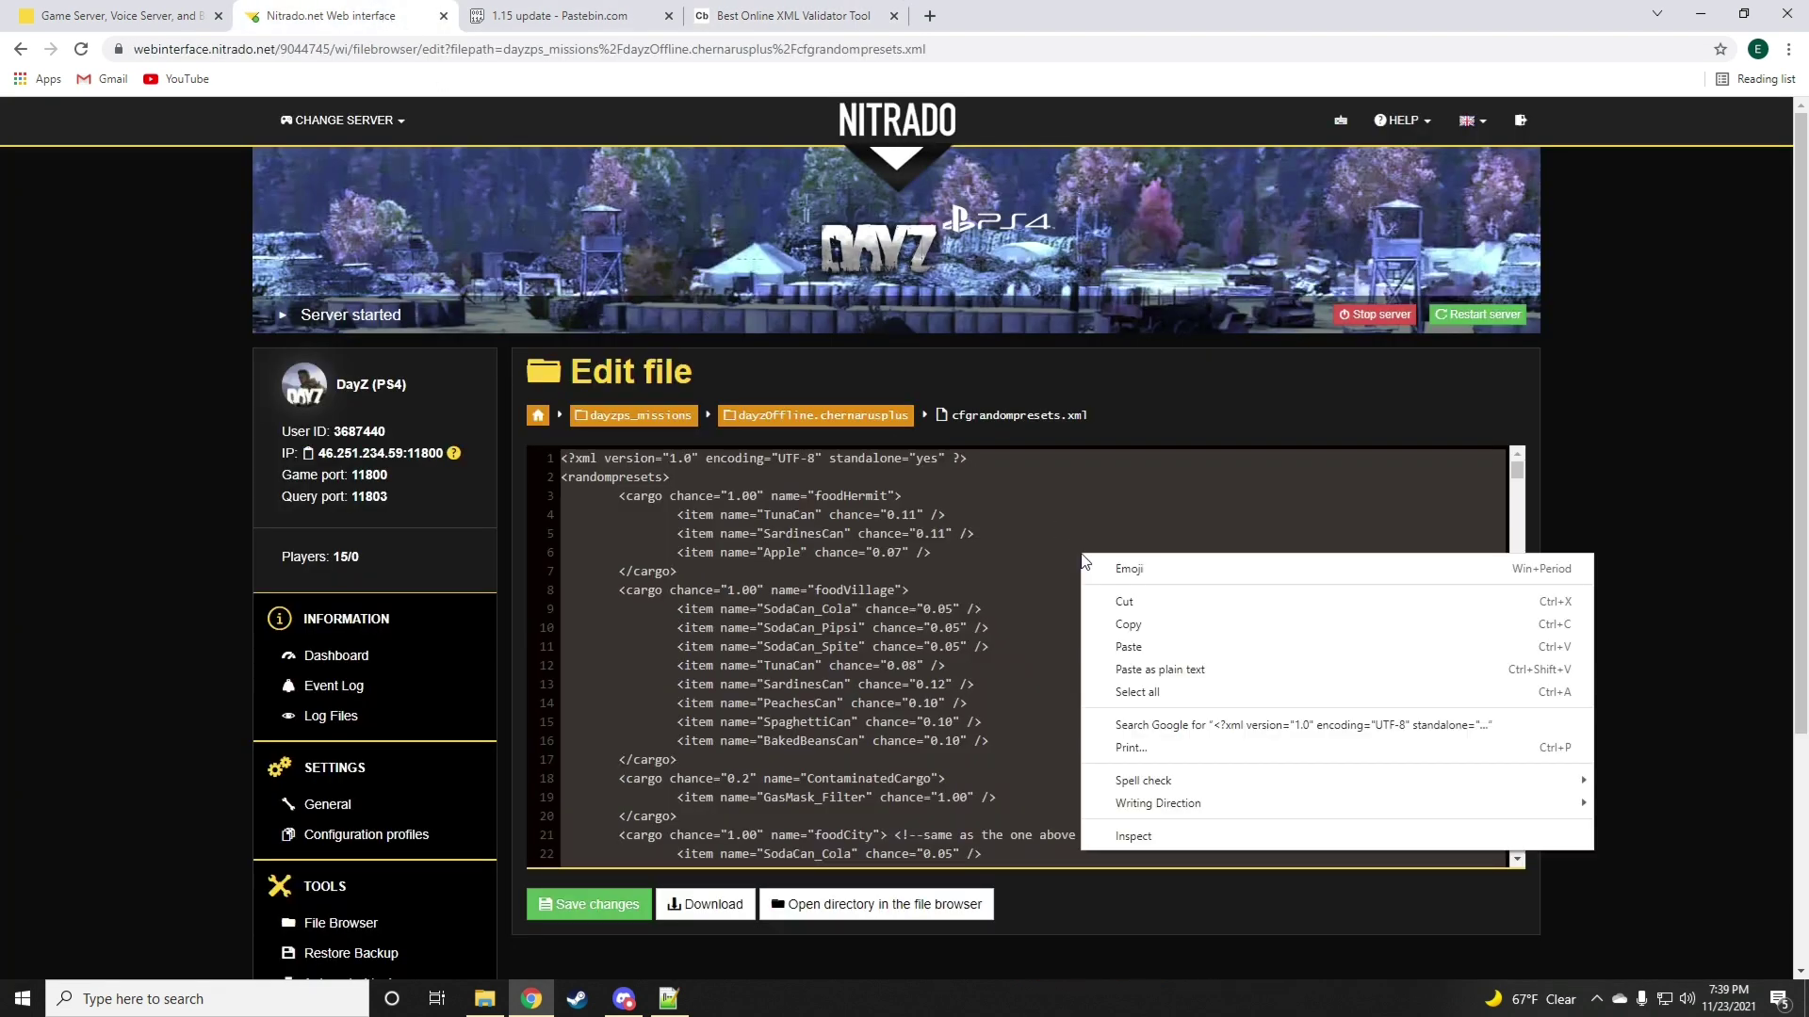
{"action": "left_click", "coordinate": [1159, 671]}
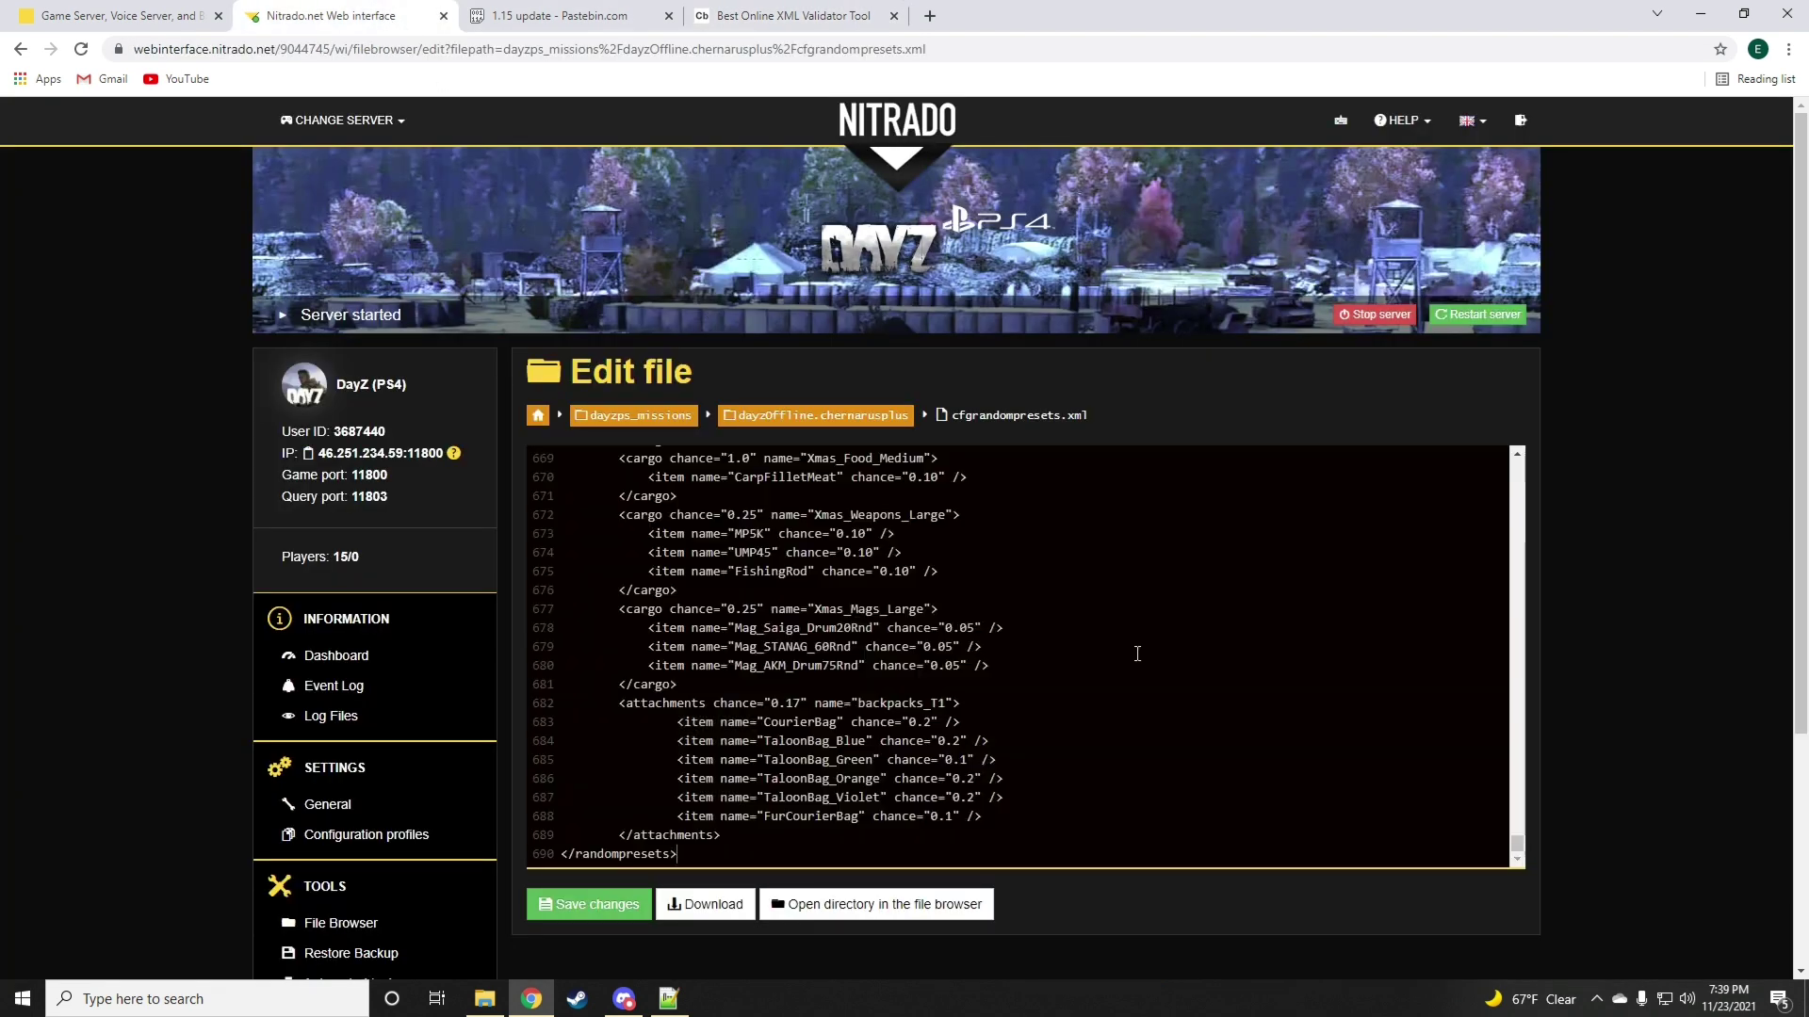
{"action": "left_click", "coordinate": [601, 902]}
- Copy the spawnabletypes add section of the 1.15 update paste, from the ZmbM_Santa type through the AugShort type
{"action": "left_click", "coordinate": [573, 13]}
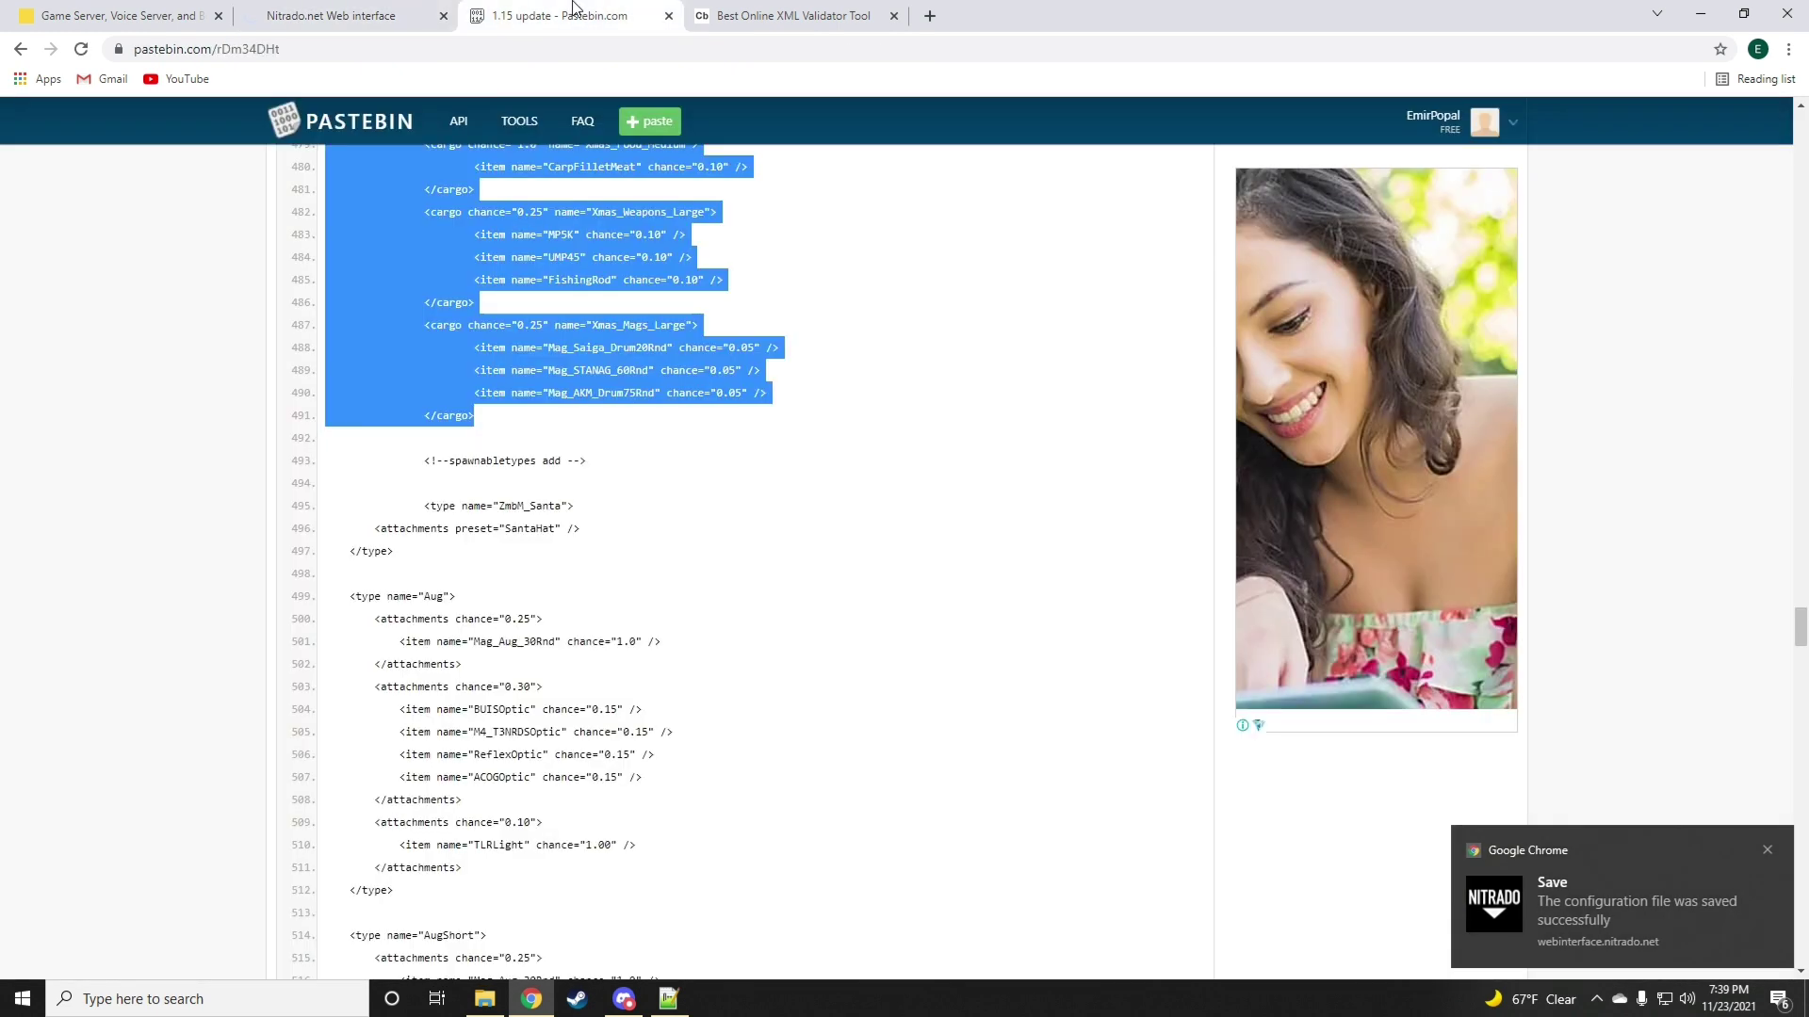
{"action": "scroll", "coordinate": [446, 337], "scroll_direction": "down", "scroll_amount": 2}
{"action": "left_click_drag", "start_coordinate": [427, 316], "coordinate": [711, 841]}
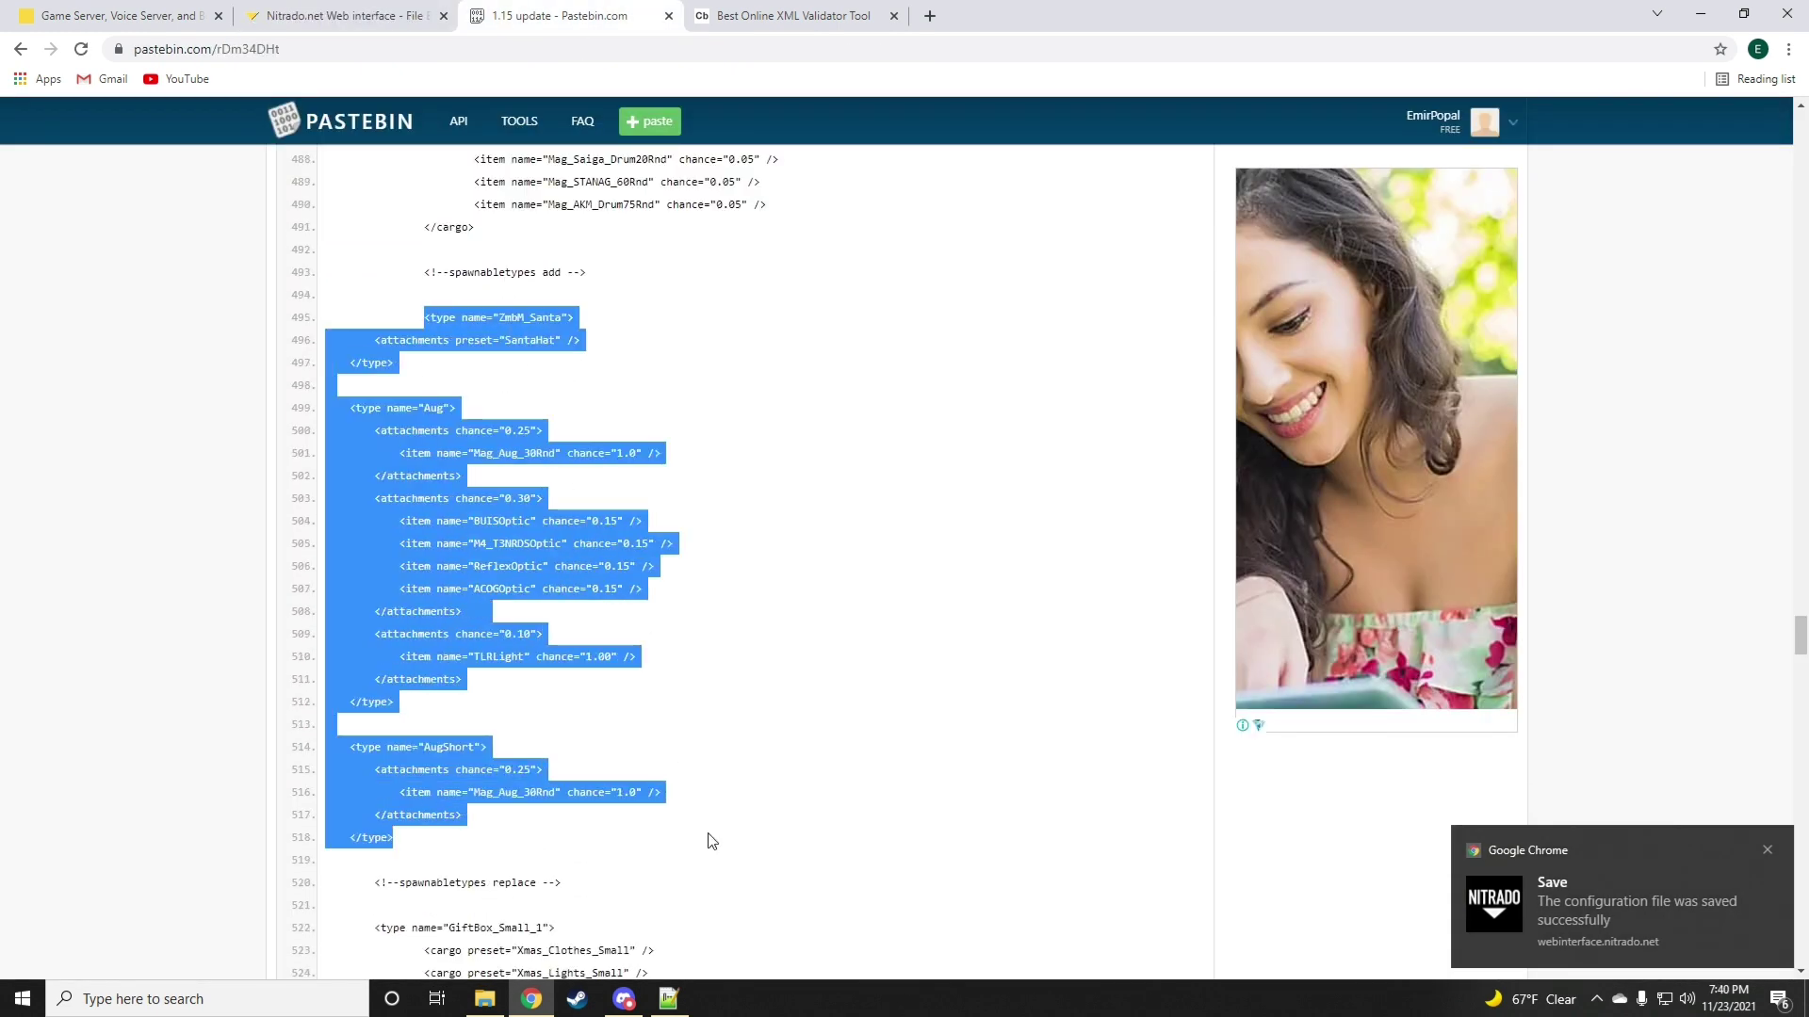
{"action": "right_click", "coordinate": [454, 532]}
{"action": "left_click", "coordinate": [476, 530]}
- Open cfgspawnabletypes.xml from the dayzOffline.chernarusplus folder in the Nitrado file browser, dismissing the chat notifications
{"action": "left_click", "coordinate": [339, 15]}
{"action": "scroll", "coordinate": [779, 579], "scroll_direction": "down", "scroll_amount": 3}
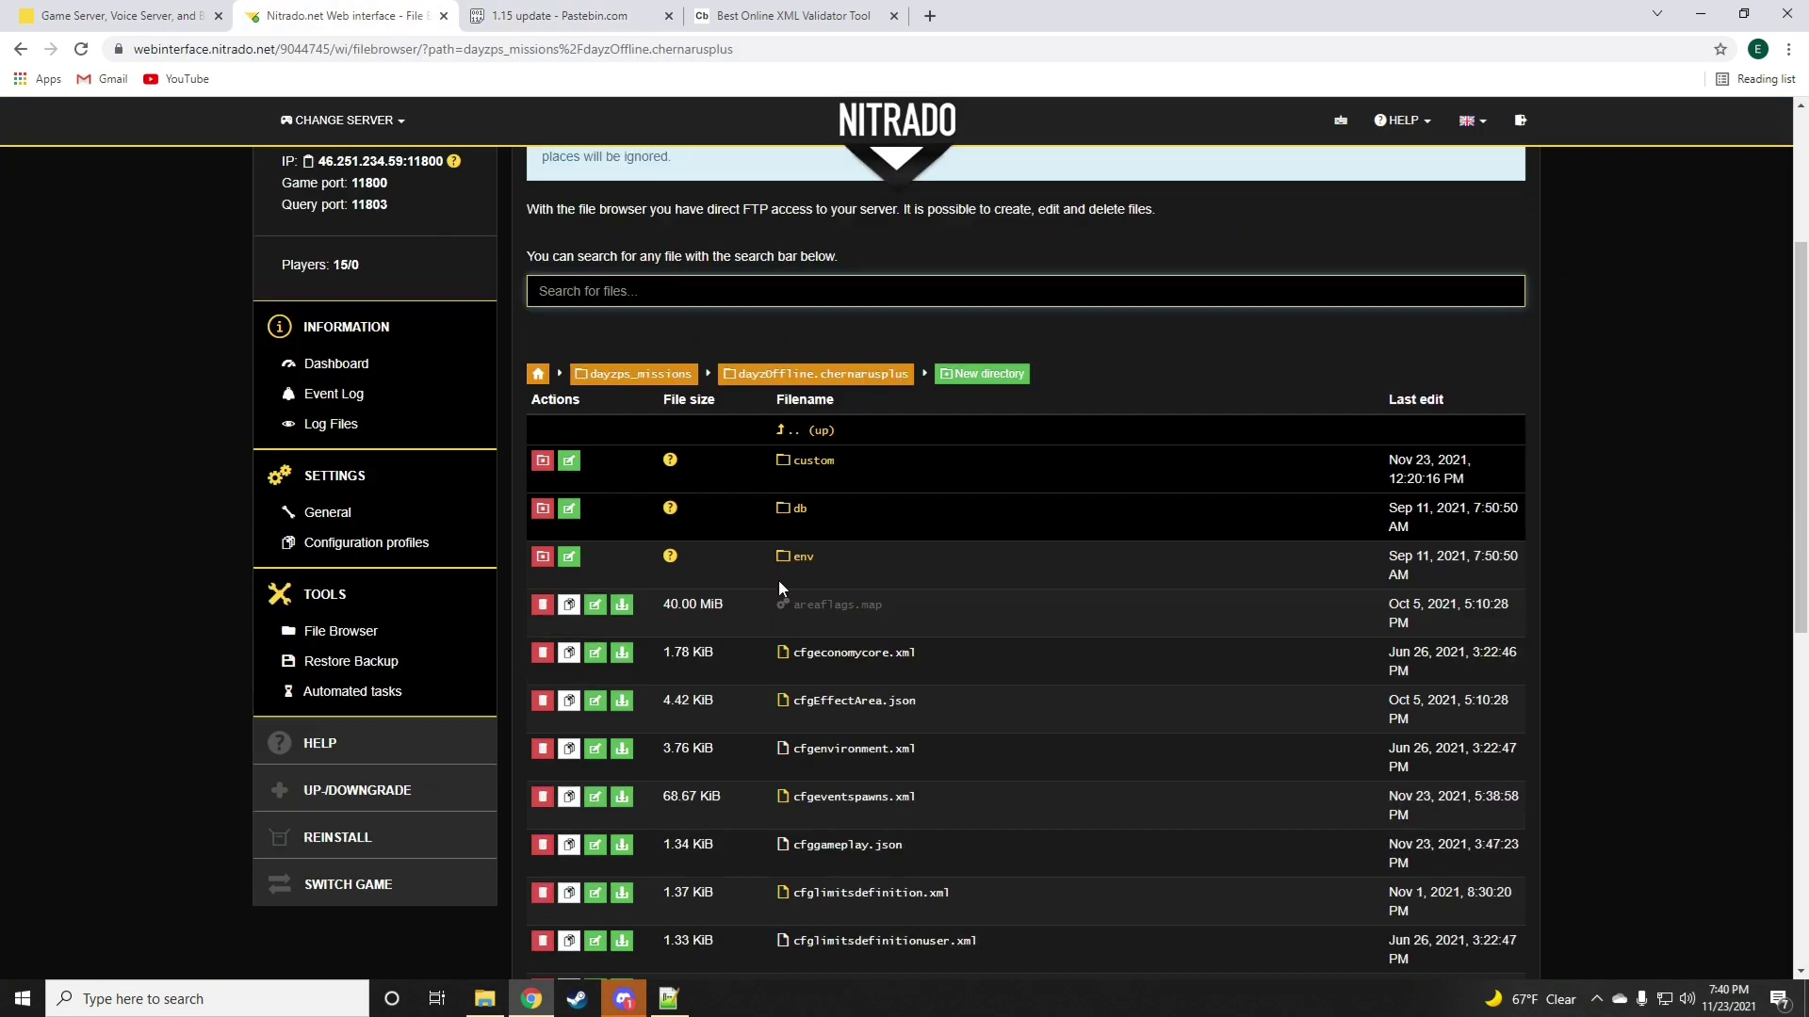
{"action": "scroll", "coordinate": [778, 580], "scroll_direction": "down", "scroll_amount": 1}
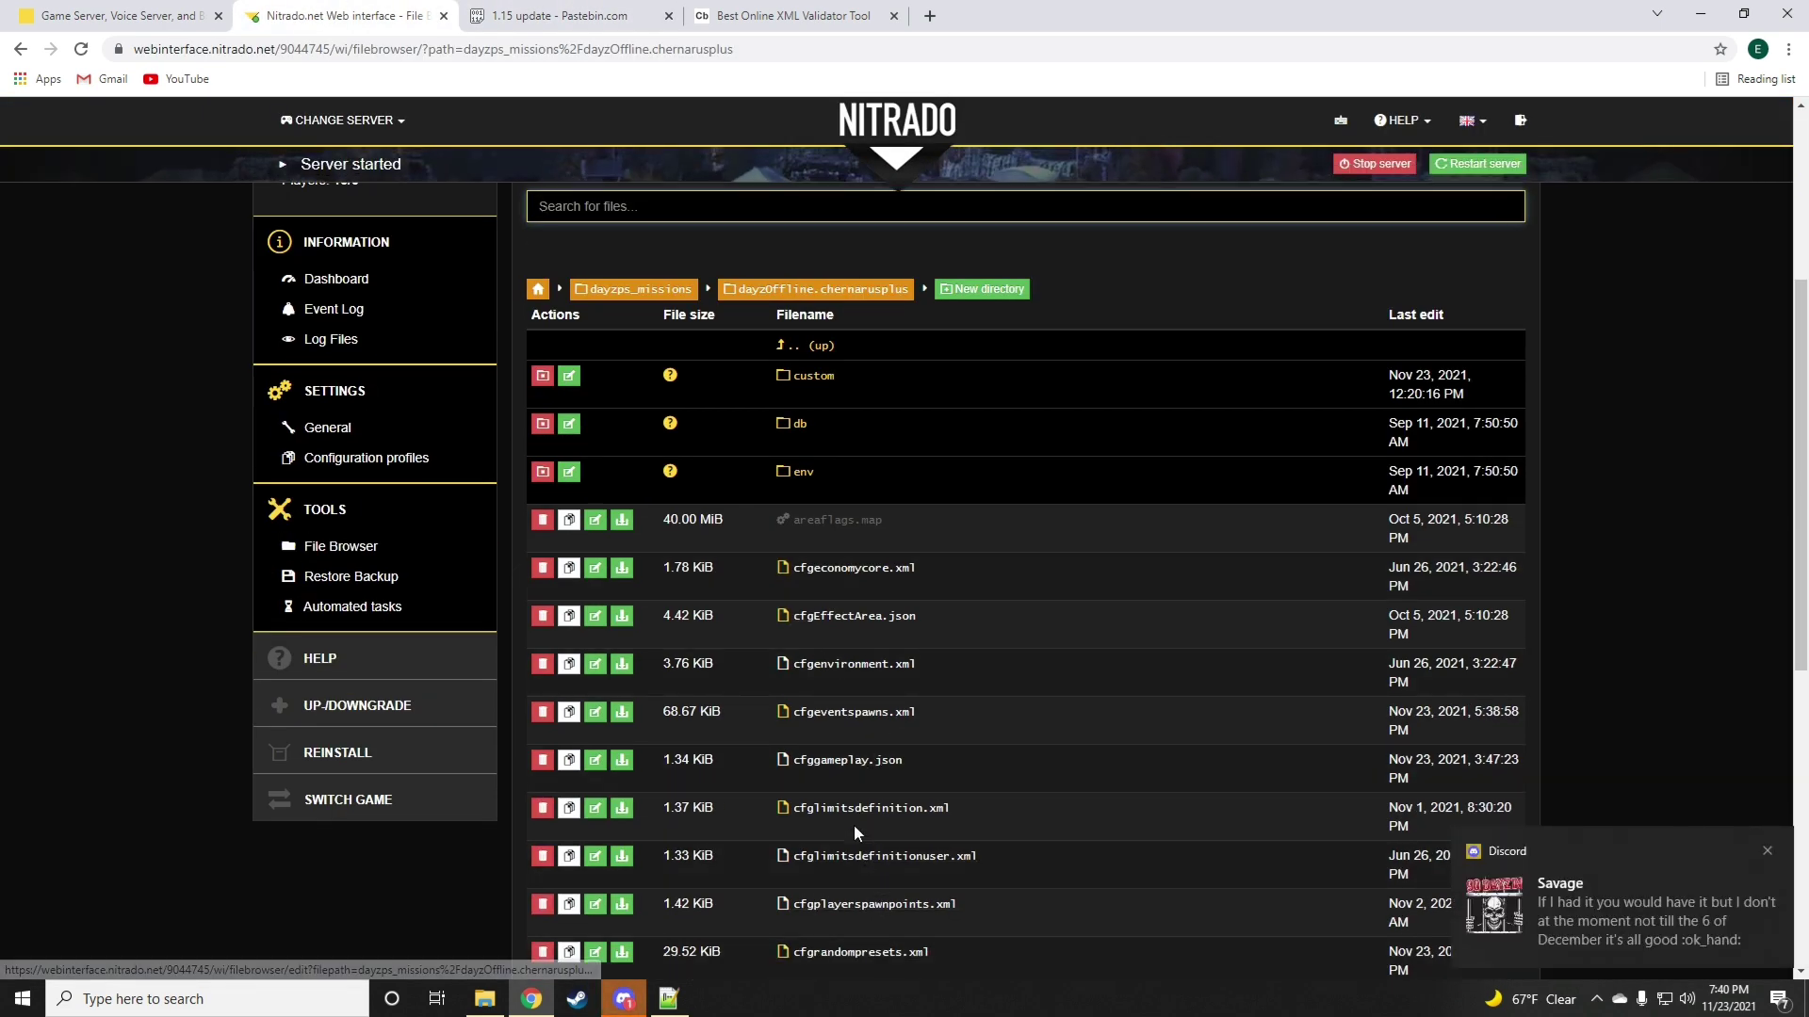
{"action": "scroll", "coordinate": [853, 823], "scroll_direction": "down", "scroll_amount": 3}
{"action": "left_click", "coordinate": [1768, 851]}
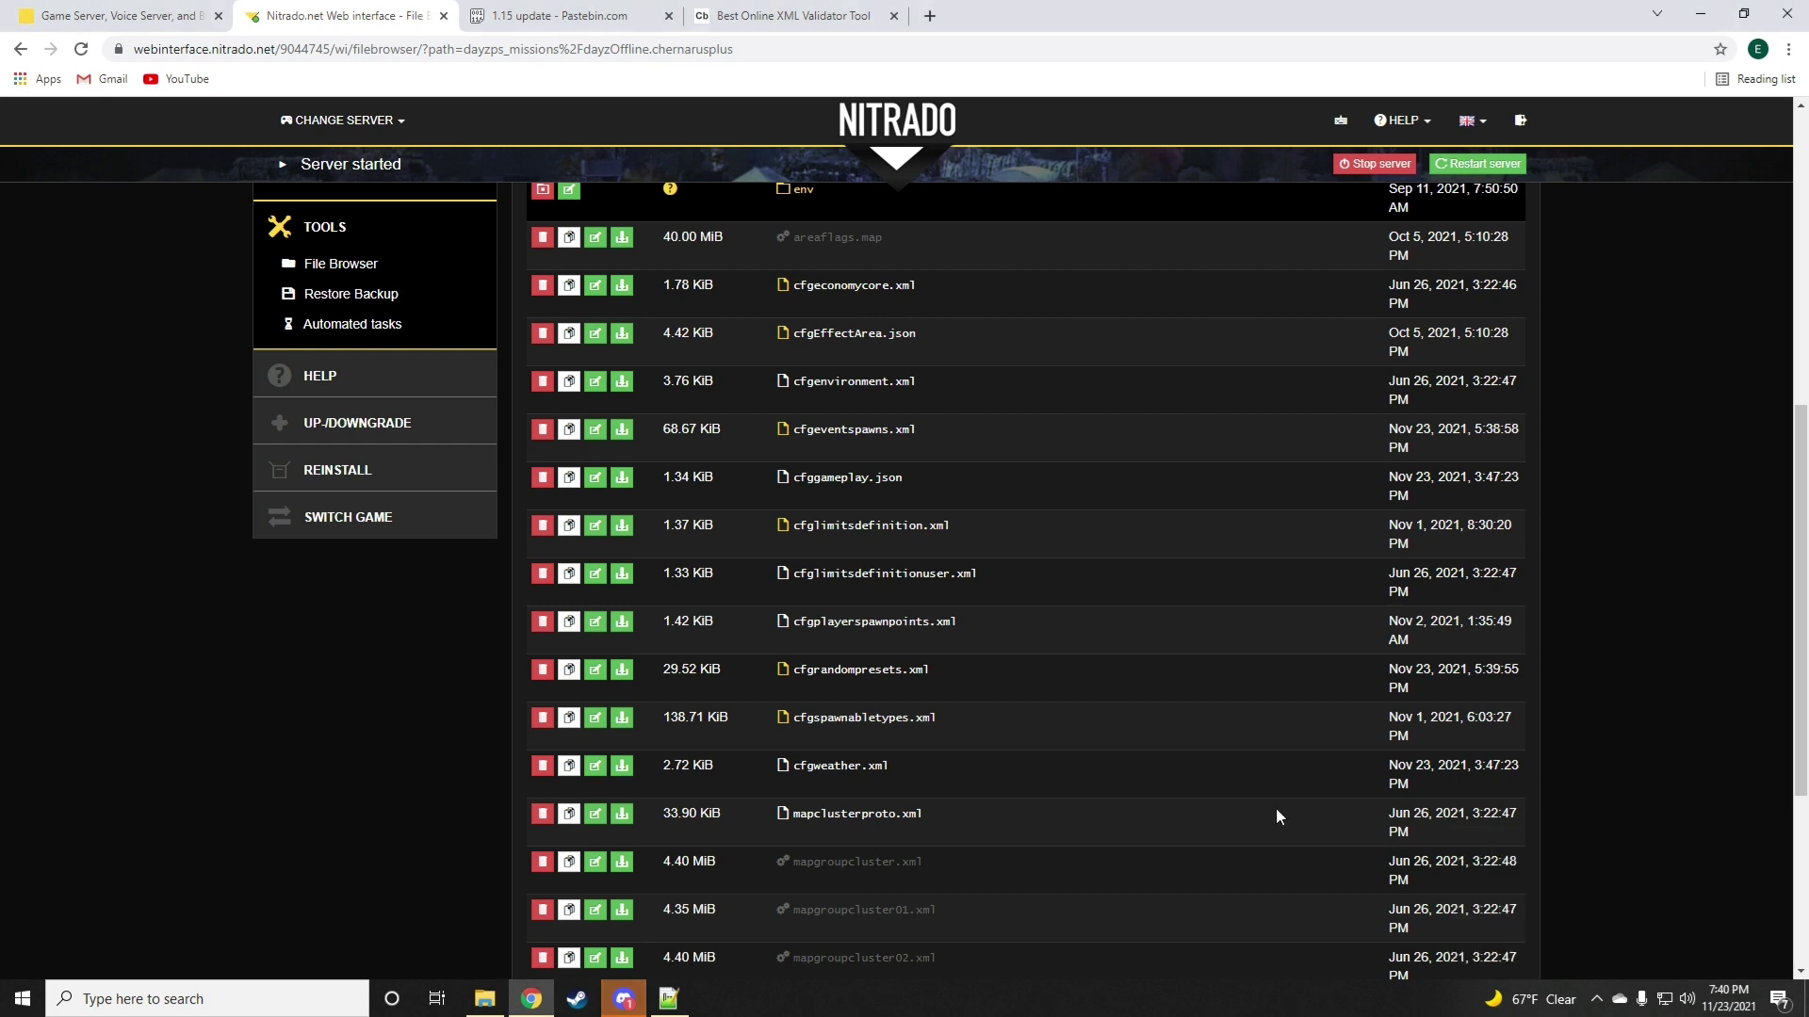
{"action": "scroll", "coordinate": [854, 731], "scroll_direction": "down", "scroll_amount": 2}
{"action": "left_click", "coordinate": [853, 529]}
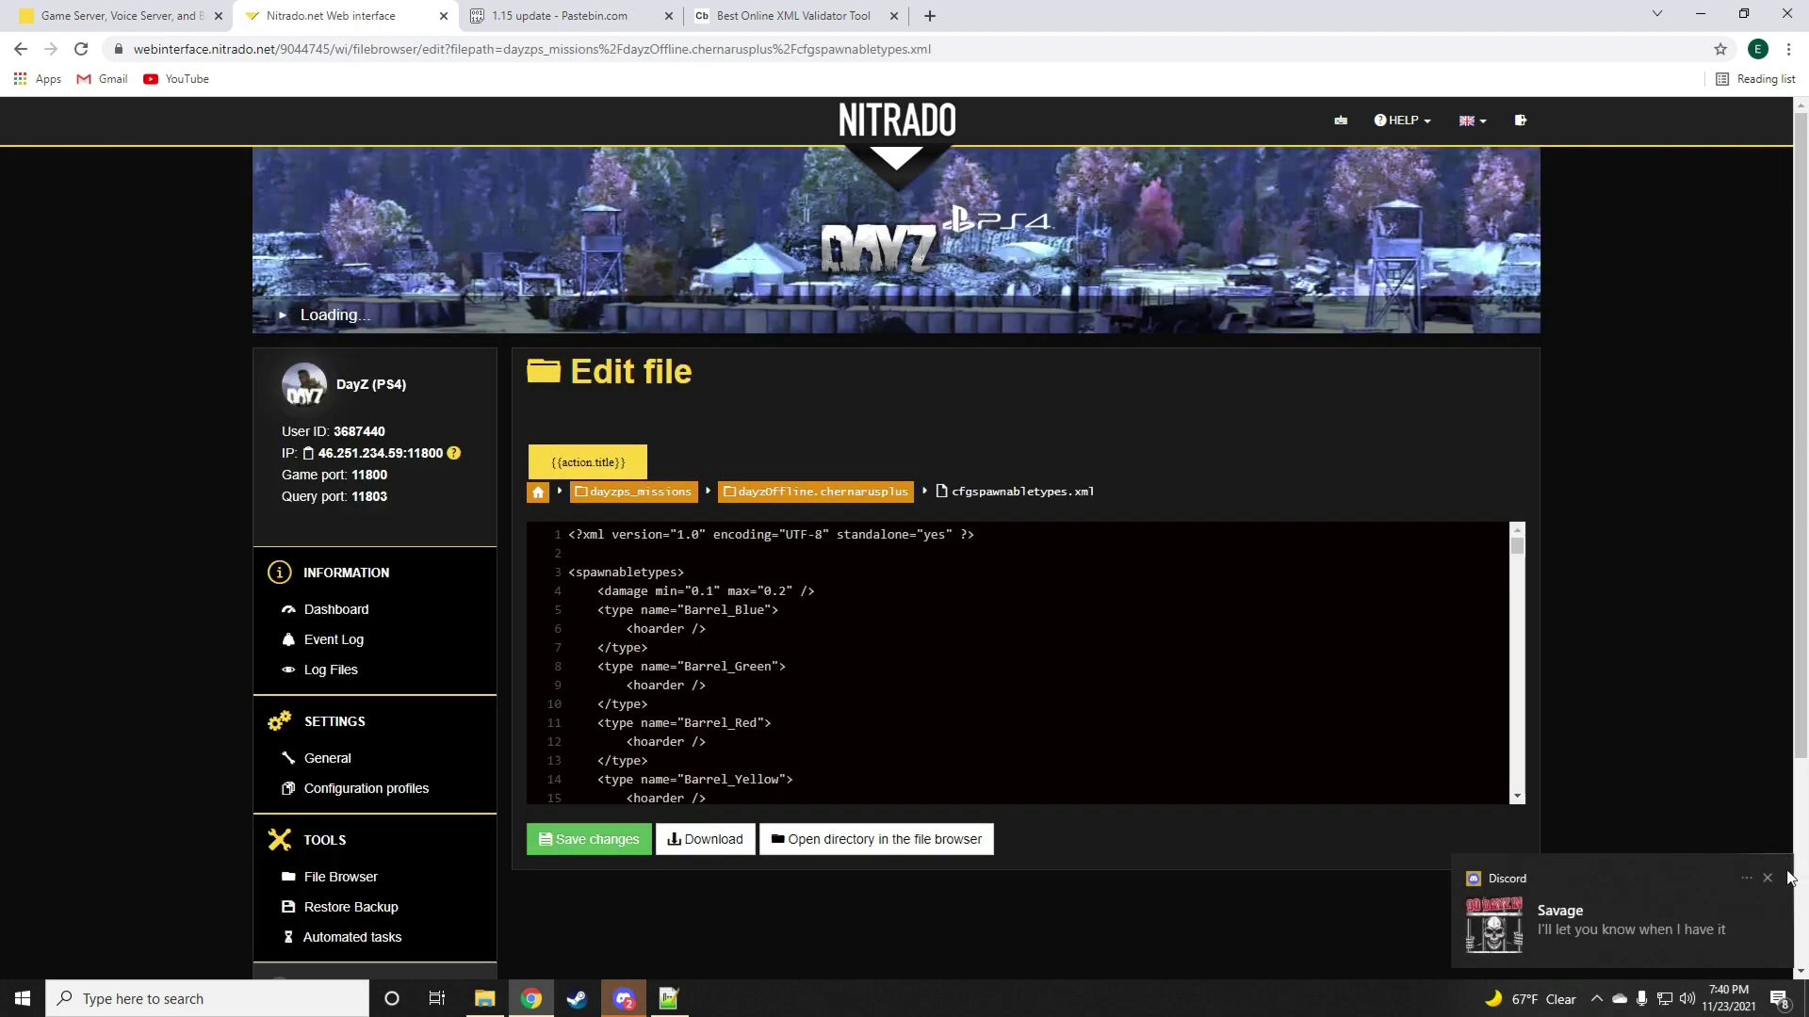
{"action": "left_click", "coordinate": [1774, 882]}
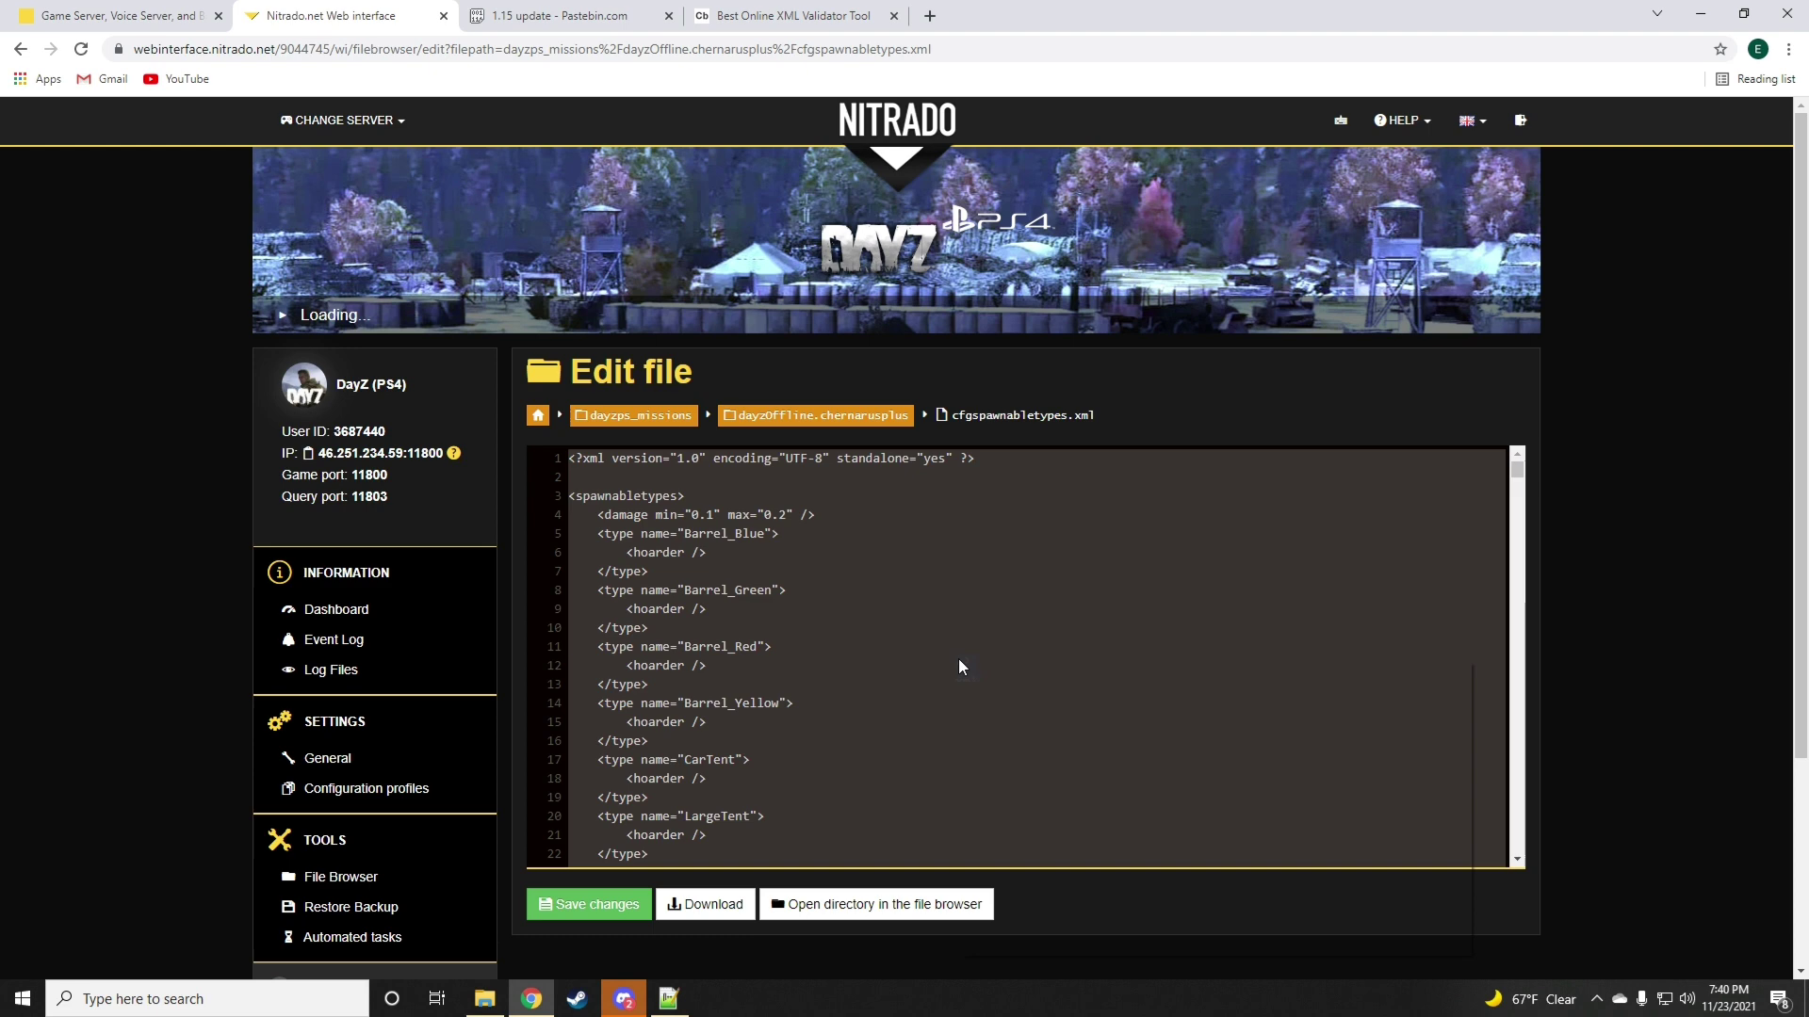
- Copy the complete cfgspawnabletypes.xml code and put it in the XML validator in place of the random presets code
{"action": "right_click", "coordinate": [959, 659]}
{"action": "left_click", "coordinate": [1000, 732]}
{"action": "left_click", "coordinate": [765, 15]}
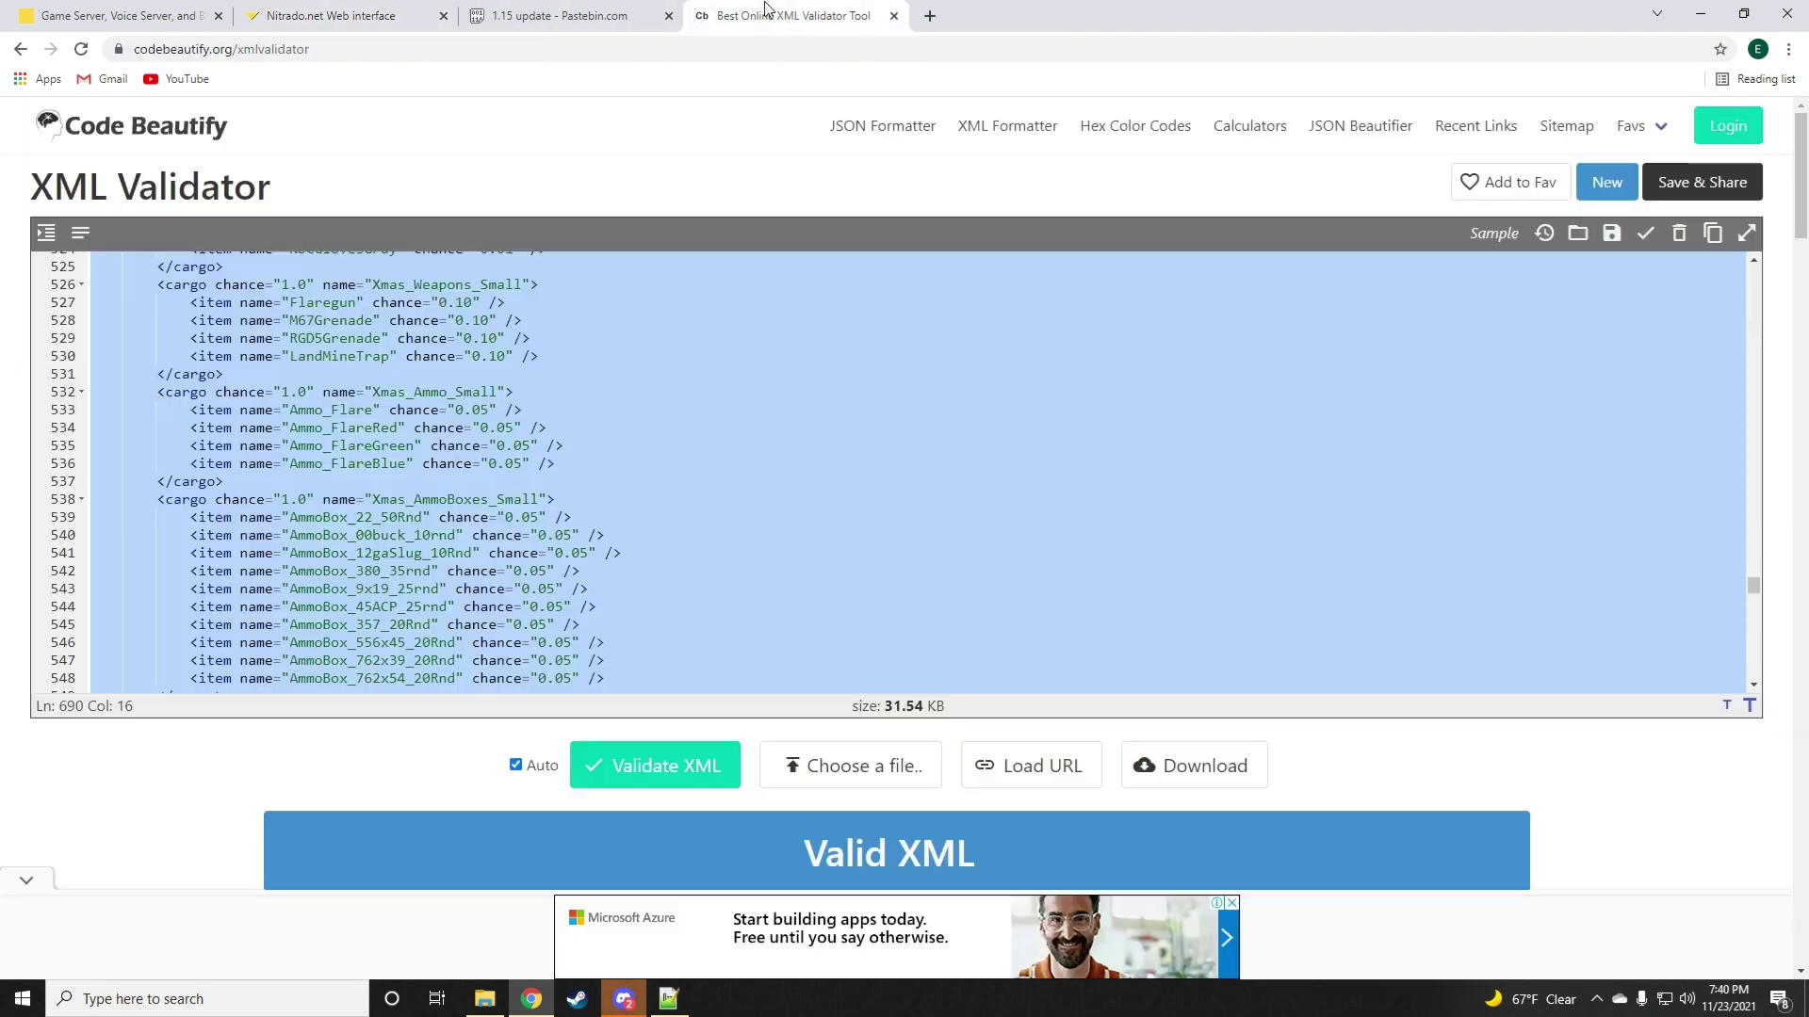
{"action": "right_click", "coordinate": [585, 411]}
{"action": "left_click", "coordinate": [626, 502]}
- Copy the ZmbM_Santa, Aug and AugShort types from the paste again and insert them on a new line above the FAL type in the validator
{"action": "left_click", "coordinate": [560, 15]}
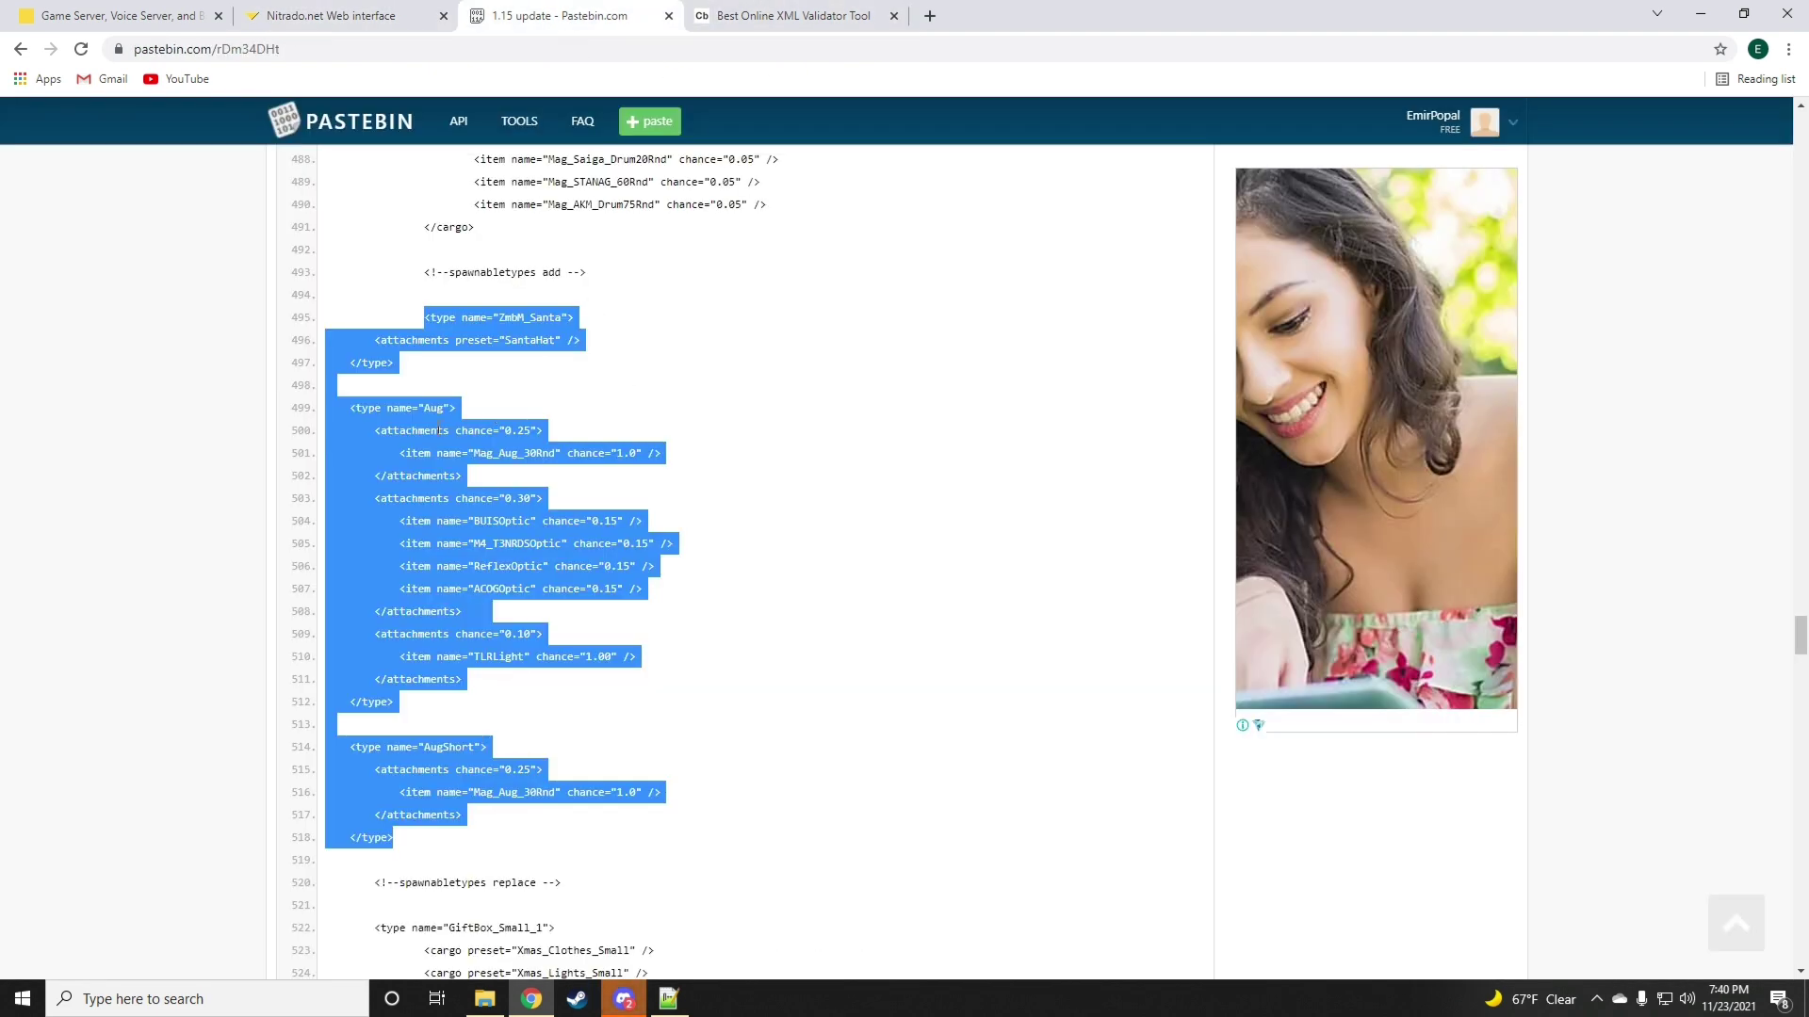
{"action": "right_click", "coordinate": [440, 431]}
{"action": "left_click", "coordinate": [471, 444]}
{"action": "left_click", "coordinate": [782, 15]}
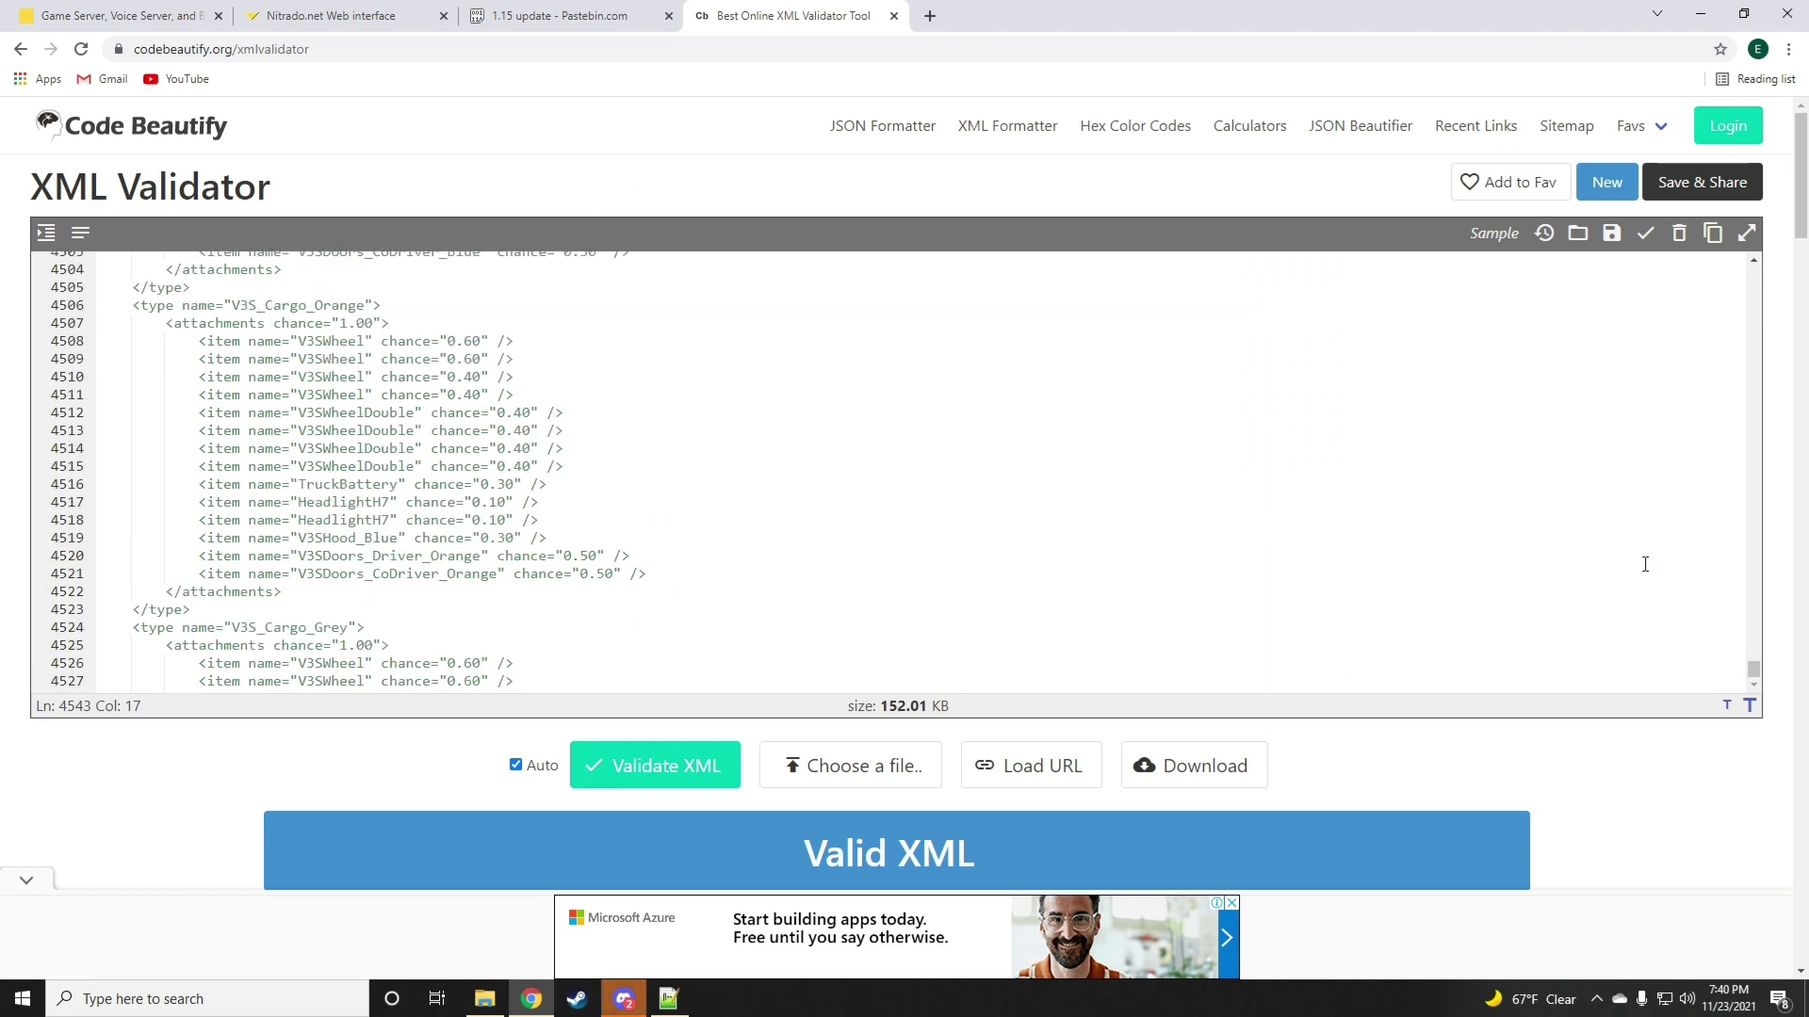
{"action": "left_click_drag", "start_coordinate": [1754, 669], "coordinate": [1665, 481]}
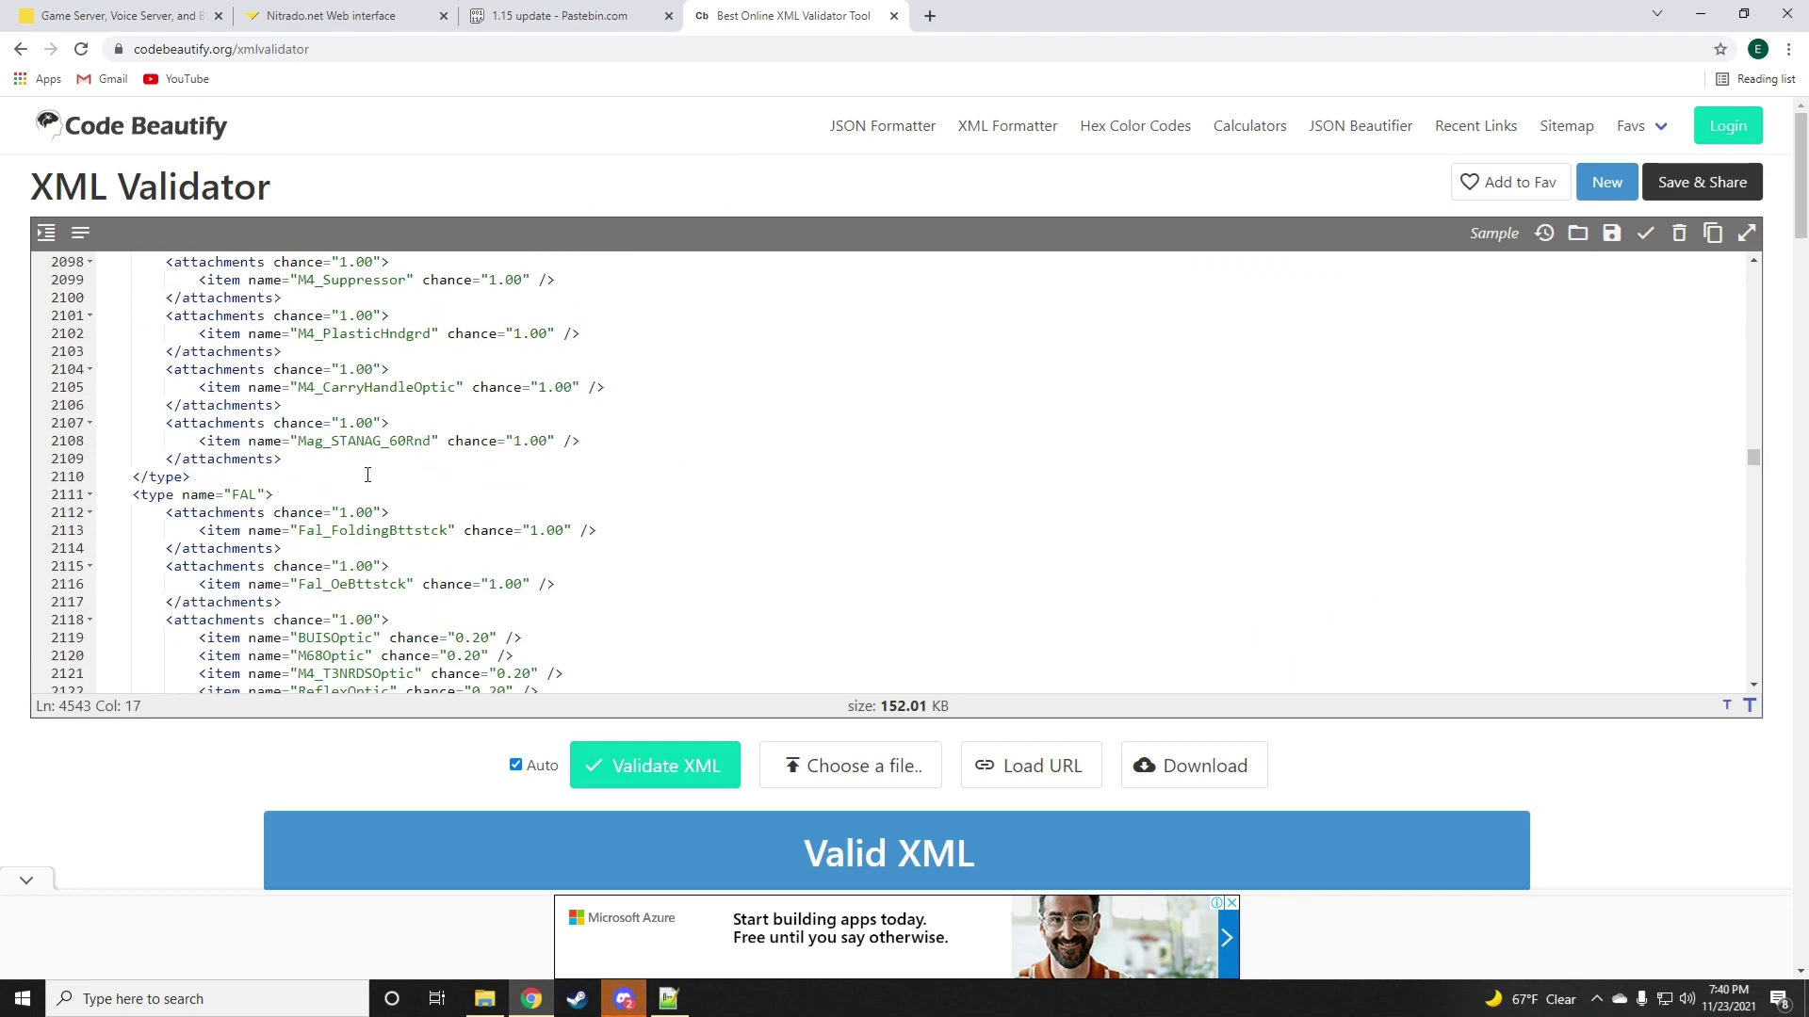
{"action": "left_click", "coordinate": [362, 475]}
{"action": "key", "text": "Return"}
{"action": "right_click", "coordinate": [275, 492]}
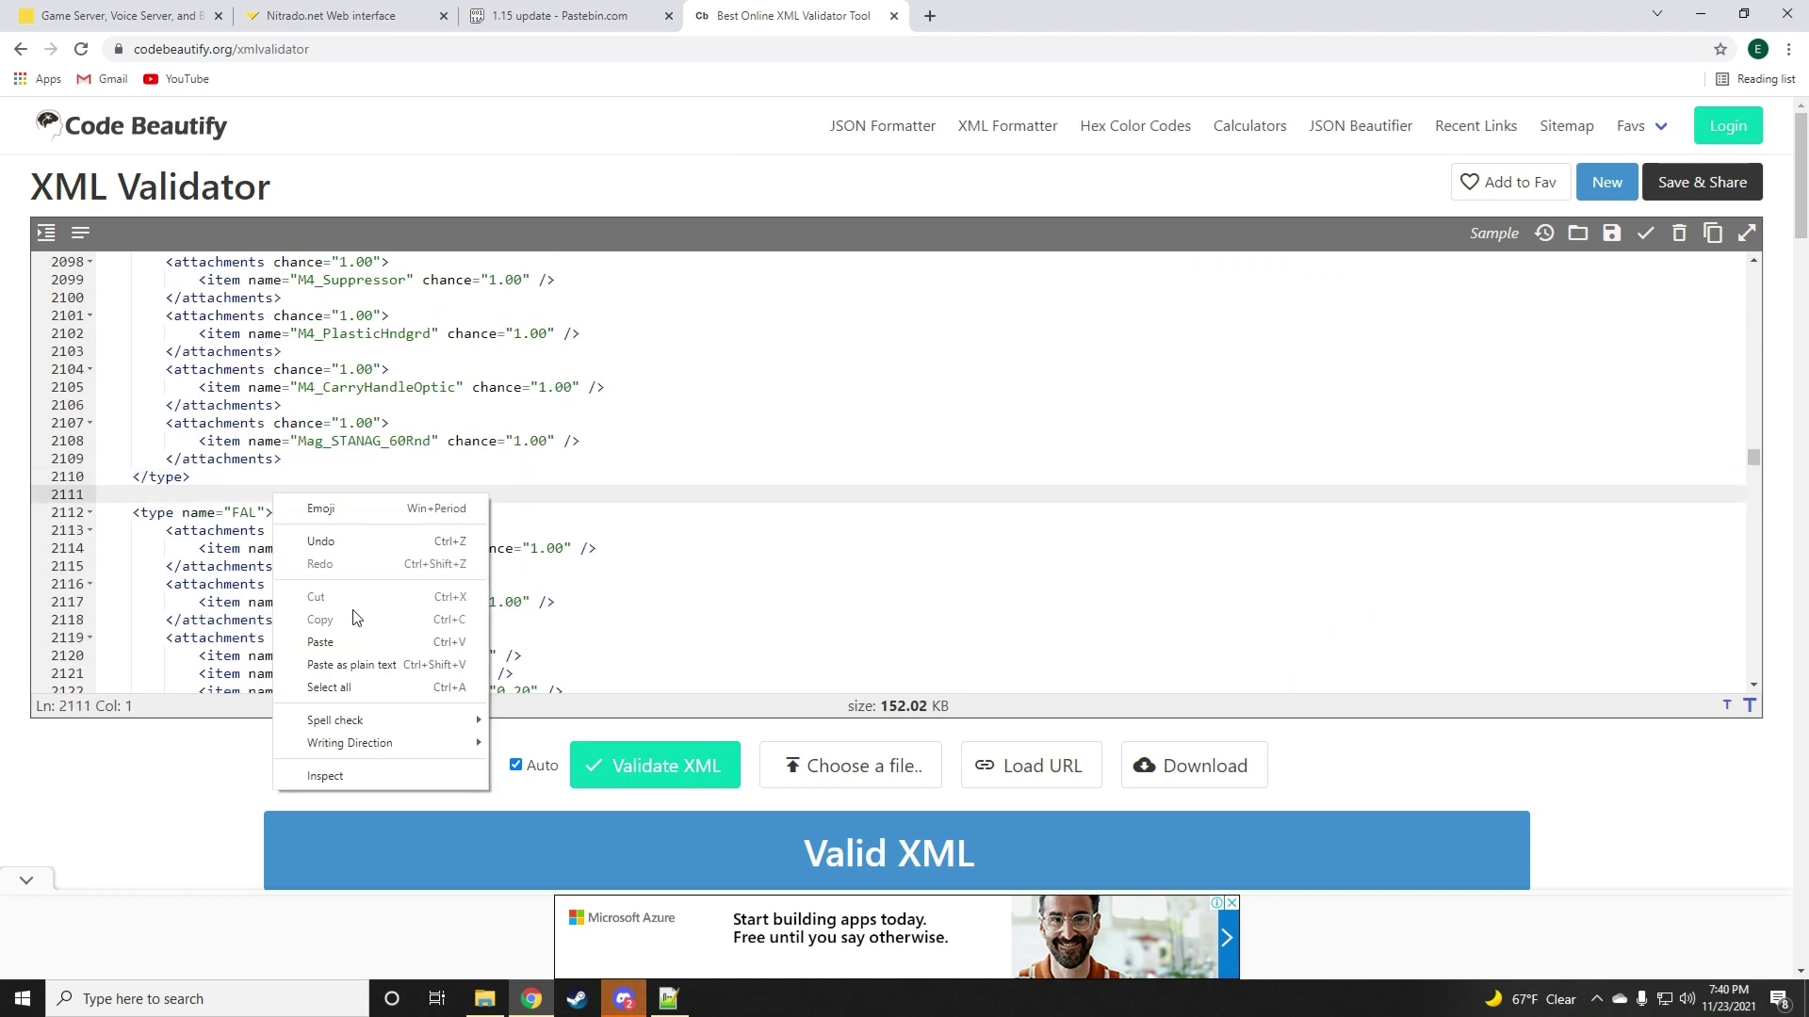
{"action": "left_click", "coordinate": [349, 638]}
{"action": "scroll", "coordinate": [282, 537], "scroll_direction": "down", "scroll_amount": 1}
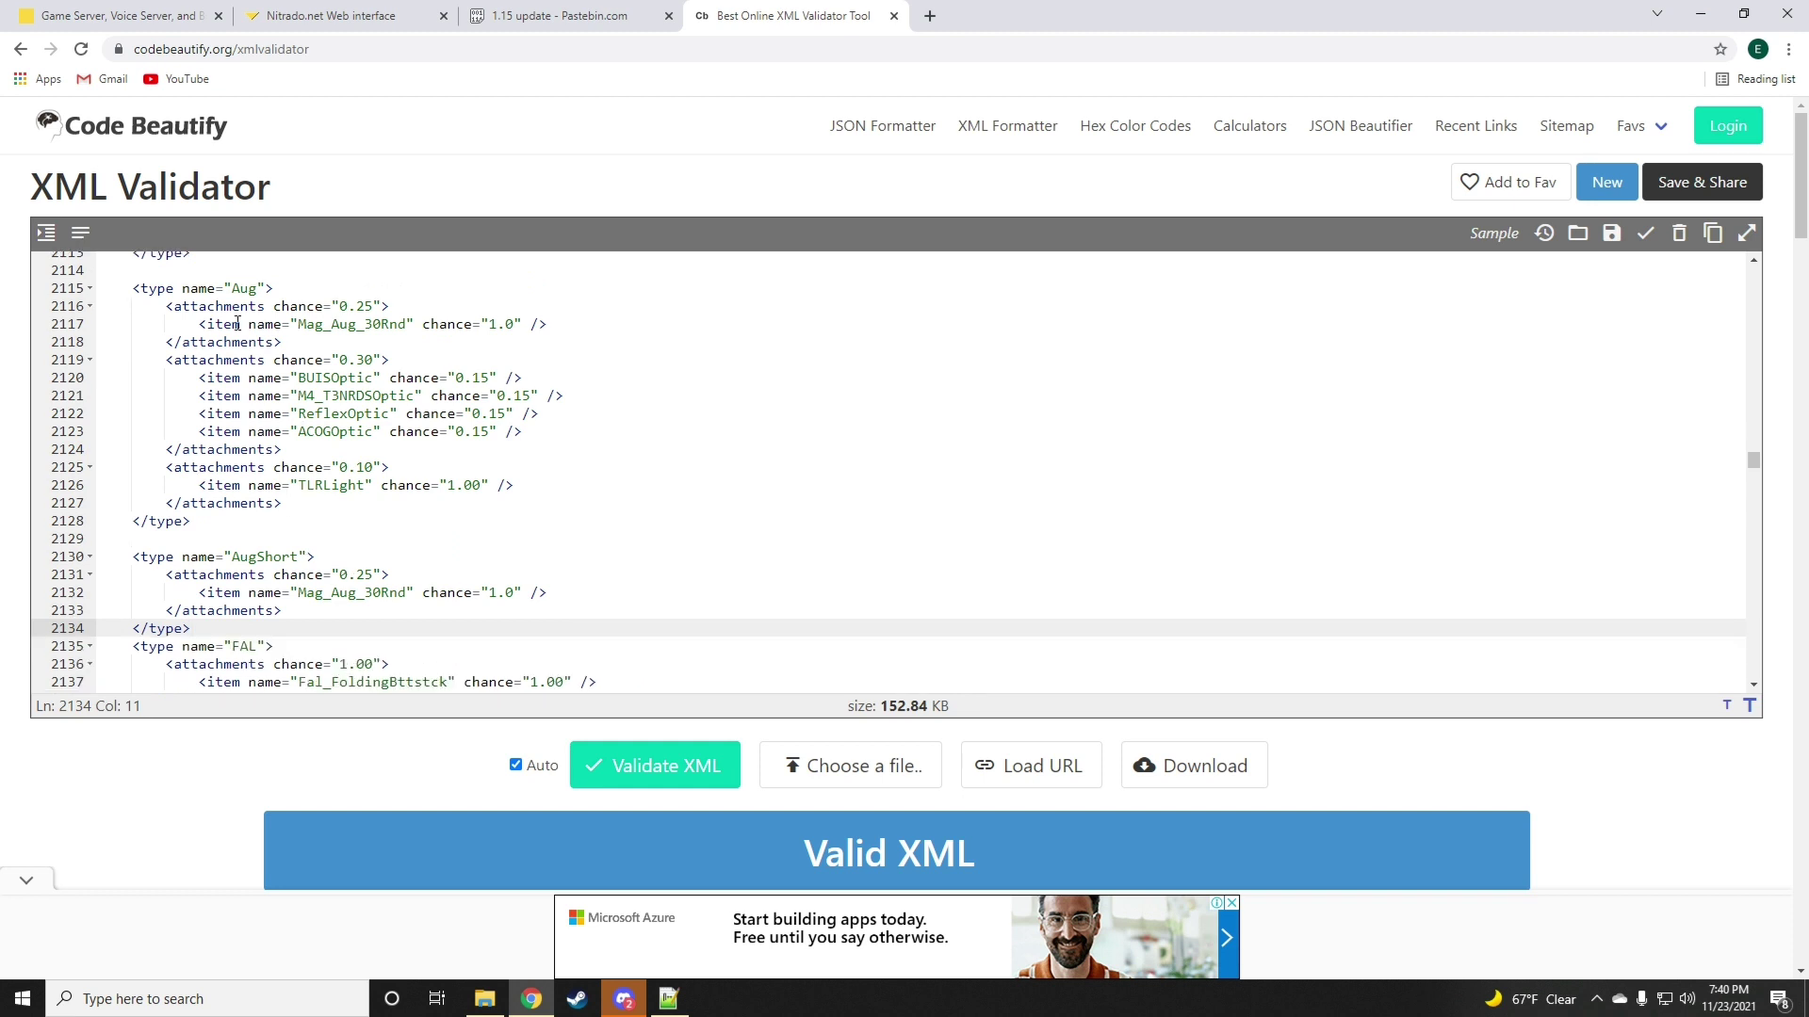
- Set the attachments chance to 1.00 for the AugShort magazine, the Aug magazine and the Aug optics
{"action": "double_click", "coordinate": [235, 289]}
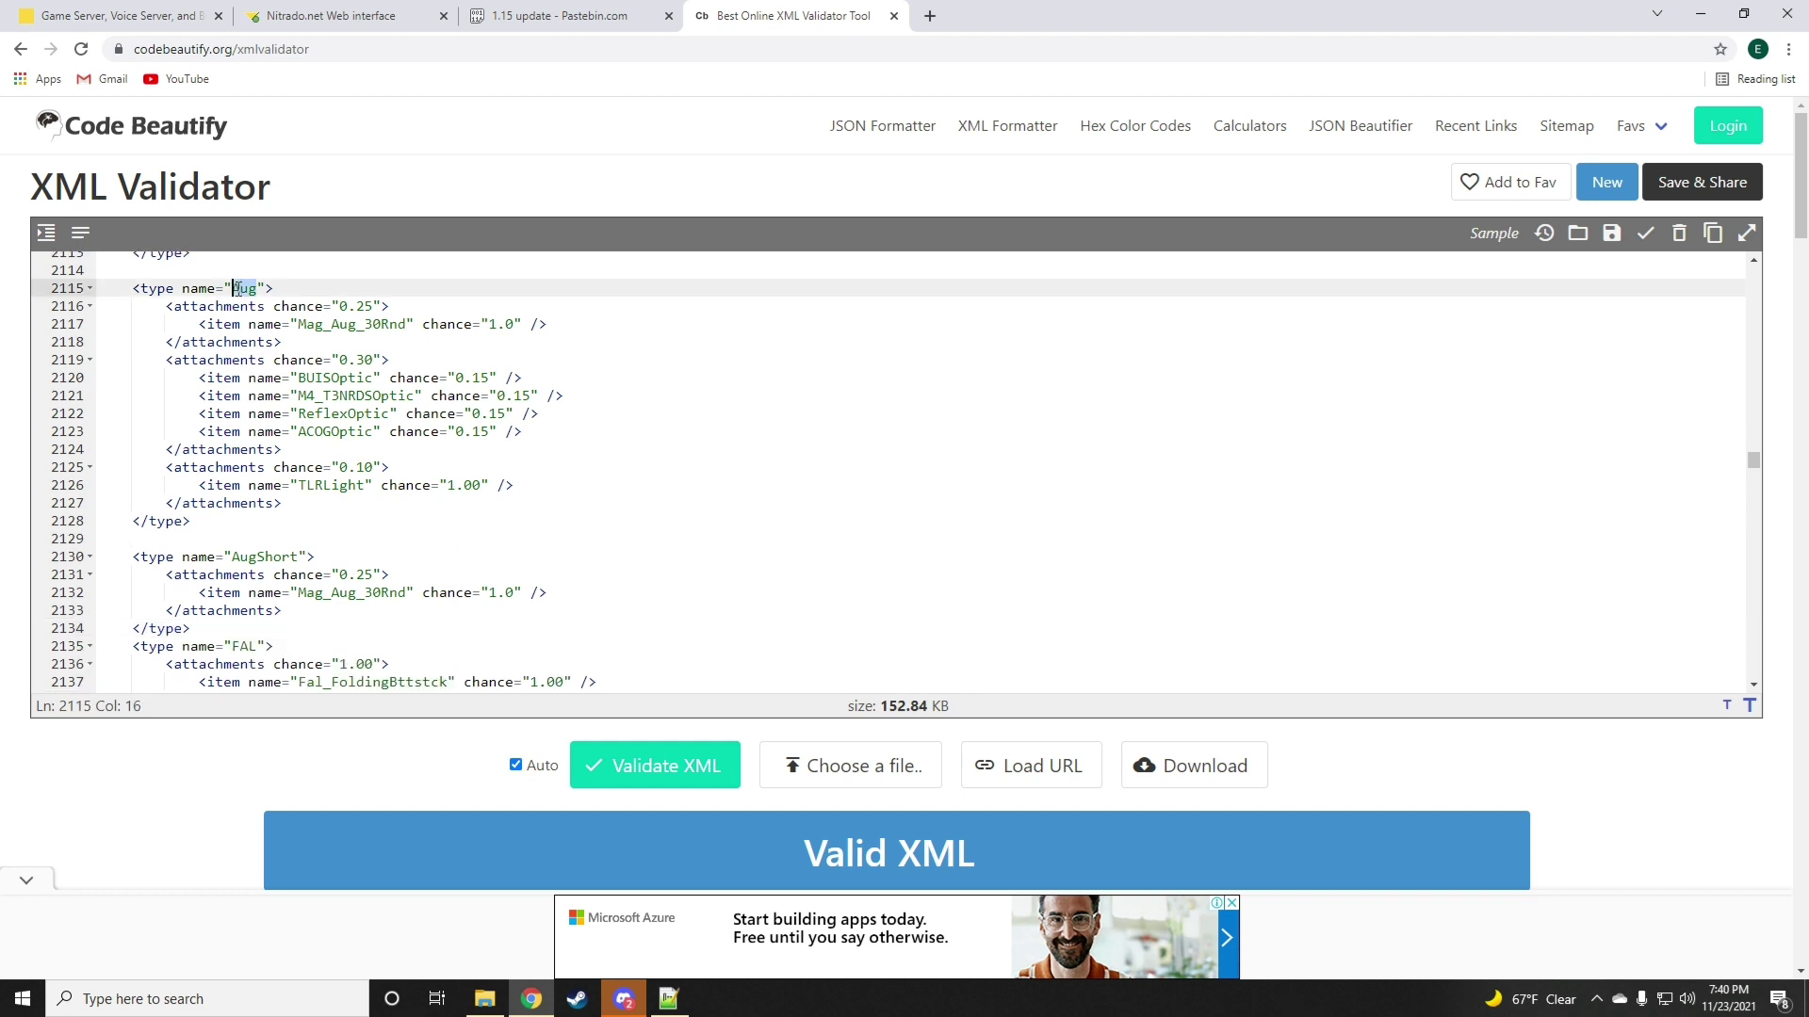
{"action": "double_click", "coordinate": [262, 558]}
{"action": "left_click_drag", "start_coordinate": [341, 578], "coordinate": [373, 575]}
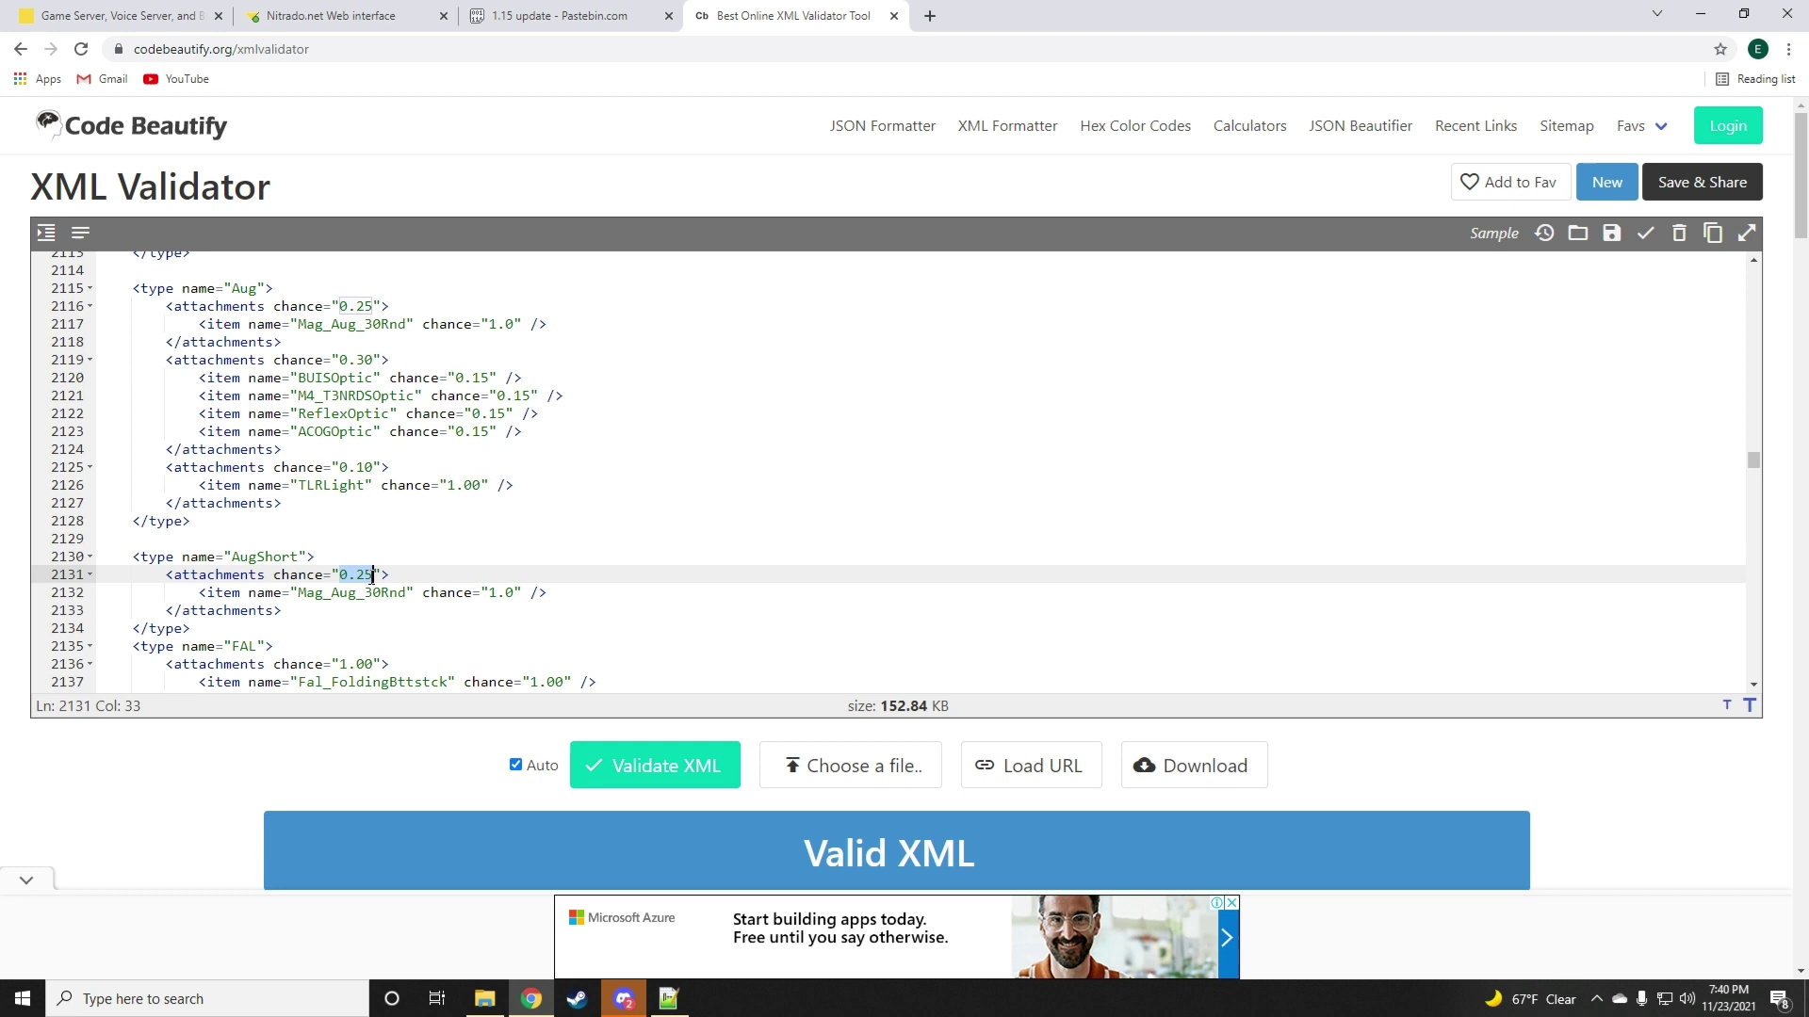
{"action": "type", "text": "2"}
{"action": "scroll", "coordinate": [322, 451], "scroll_direction": "up", "scroll_amount": 1}
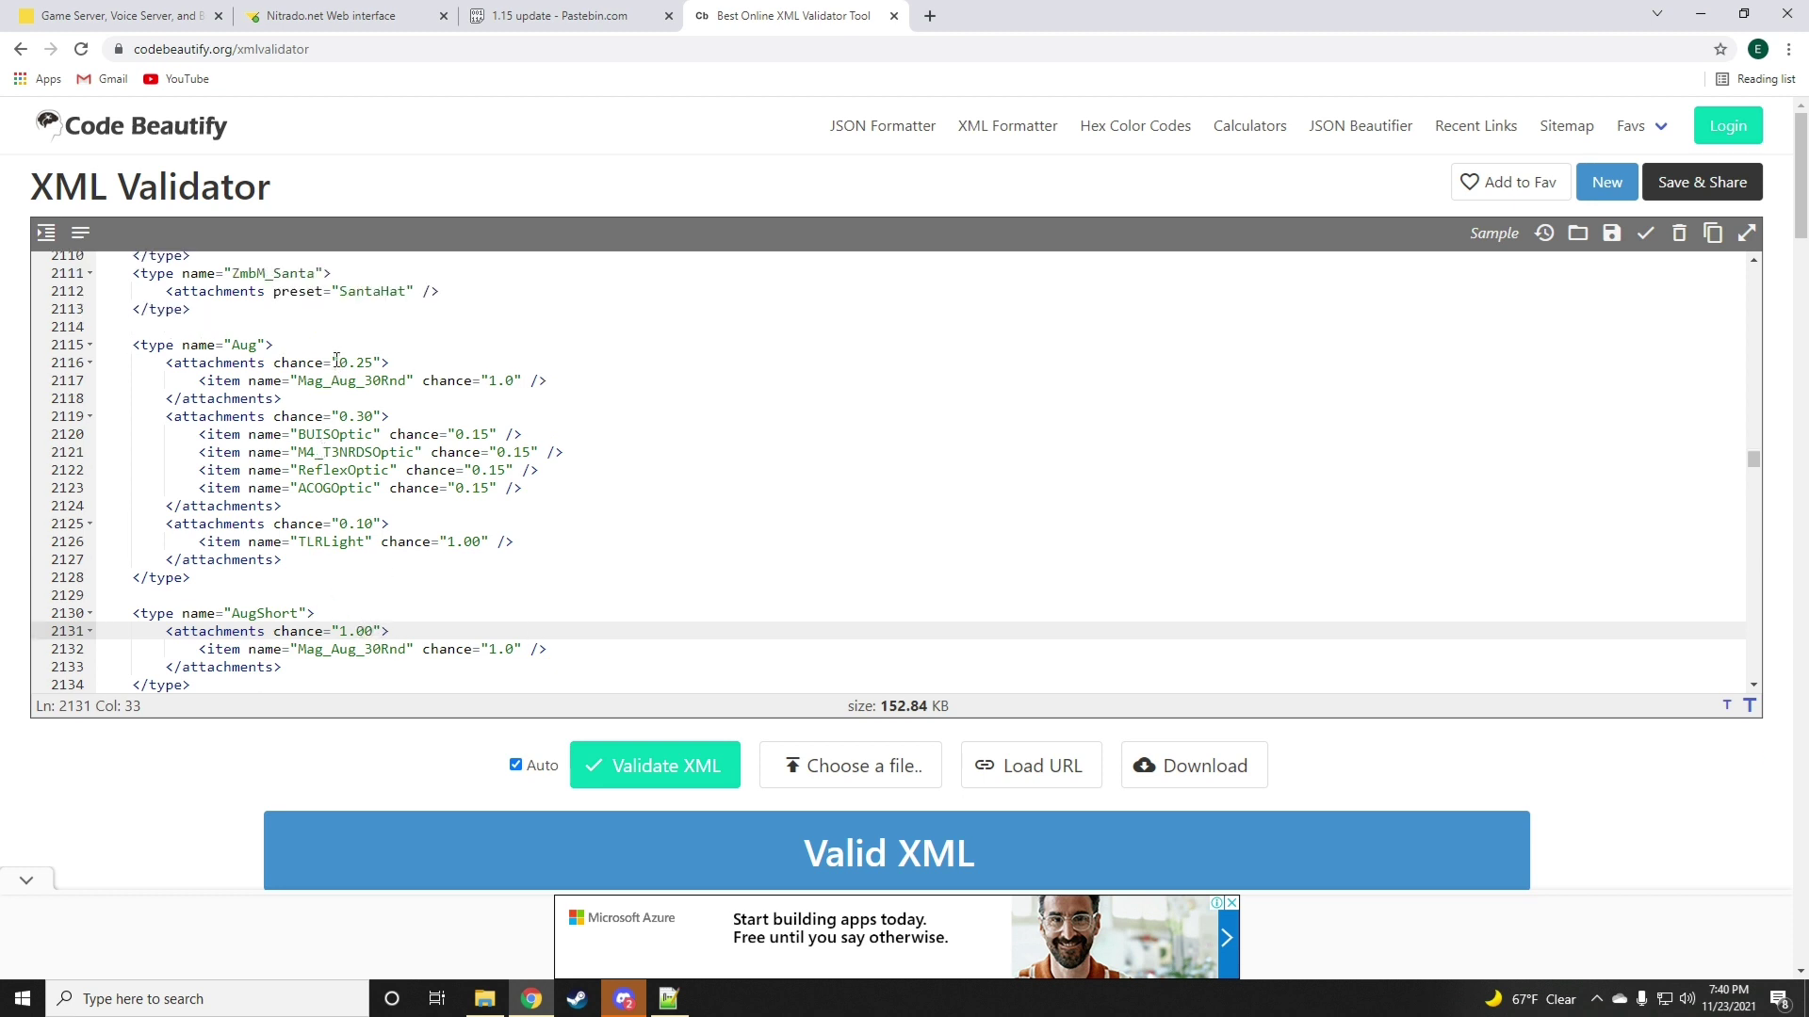
{"action": "left_click_drag", "start_coordinate": [336, 359], "coordinate": [368, 363]}
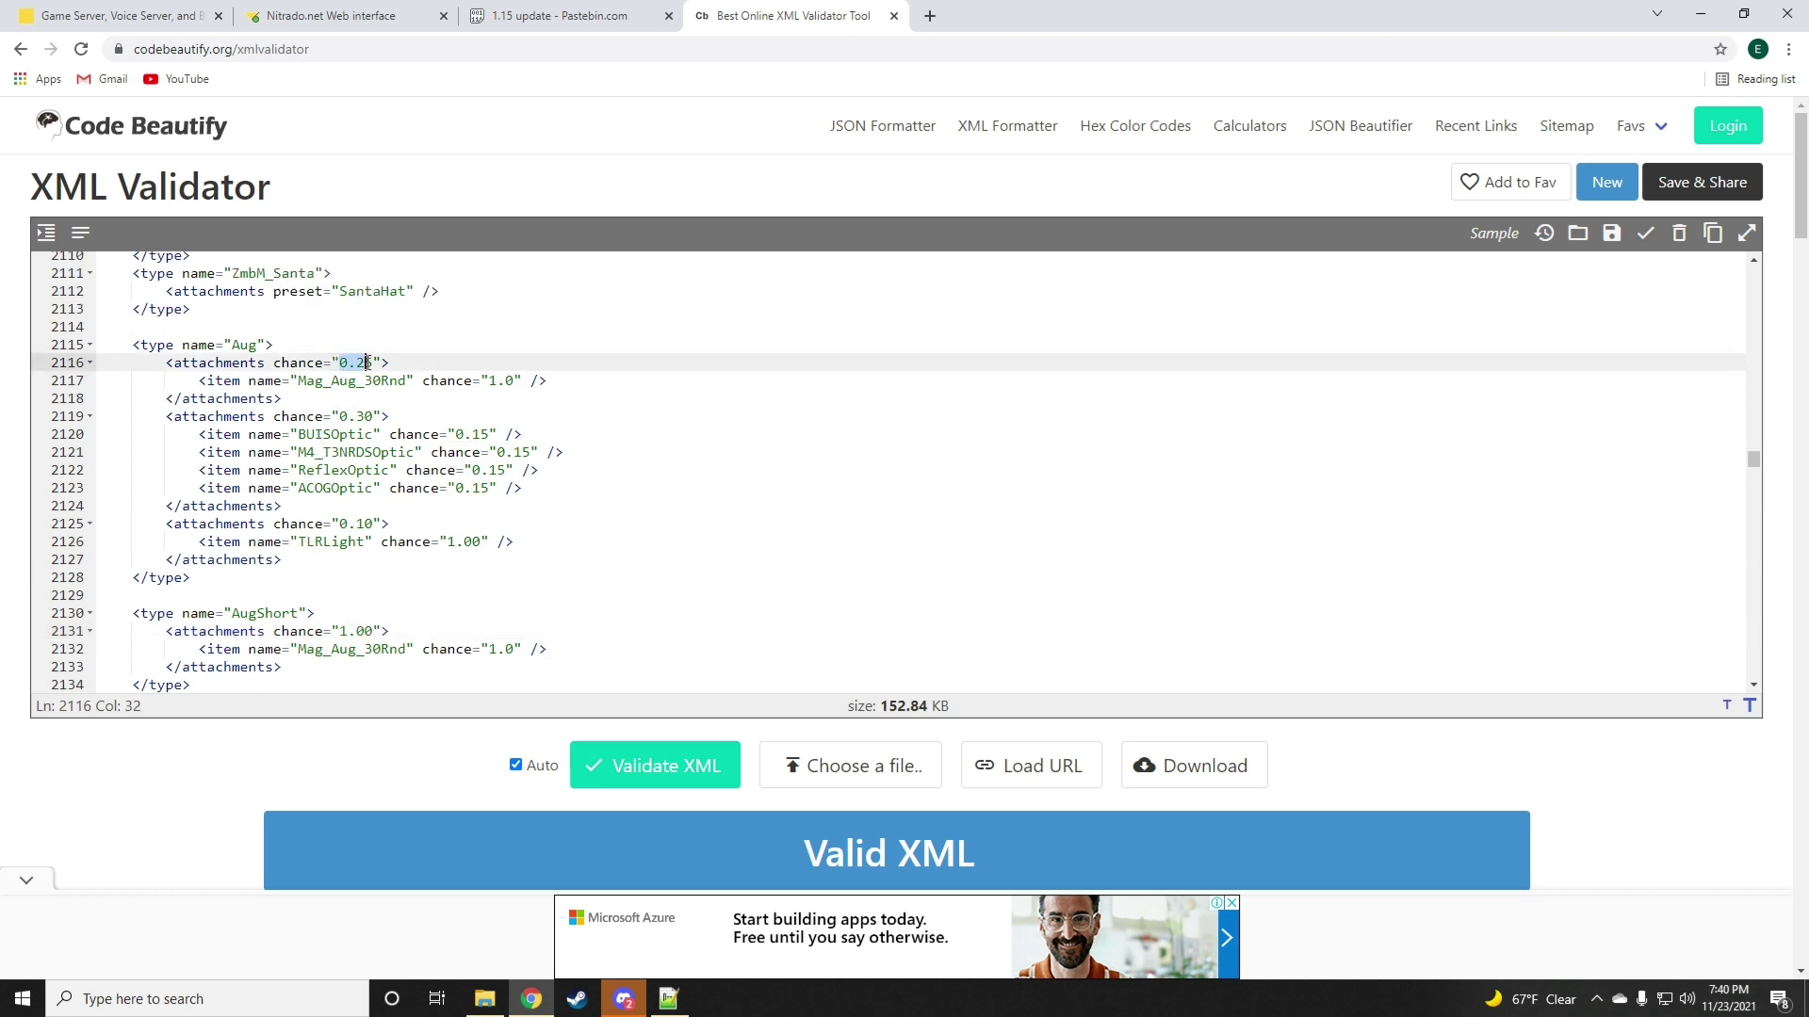
{"action": "type", "text": "1"}
{"action": "left_click_drag", "start_coordinate": [339, 416], "coordinate": [367, 414]}
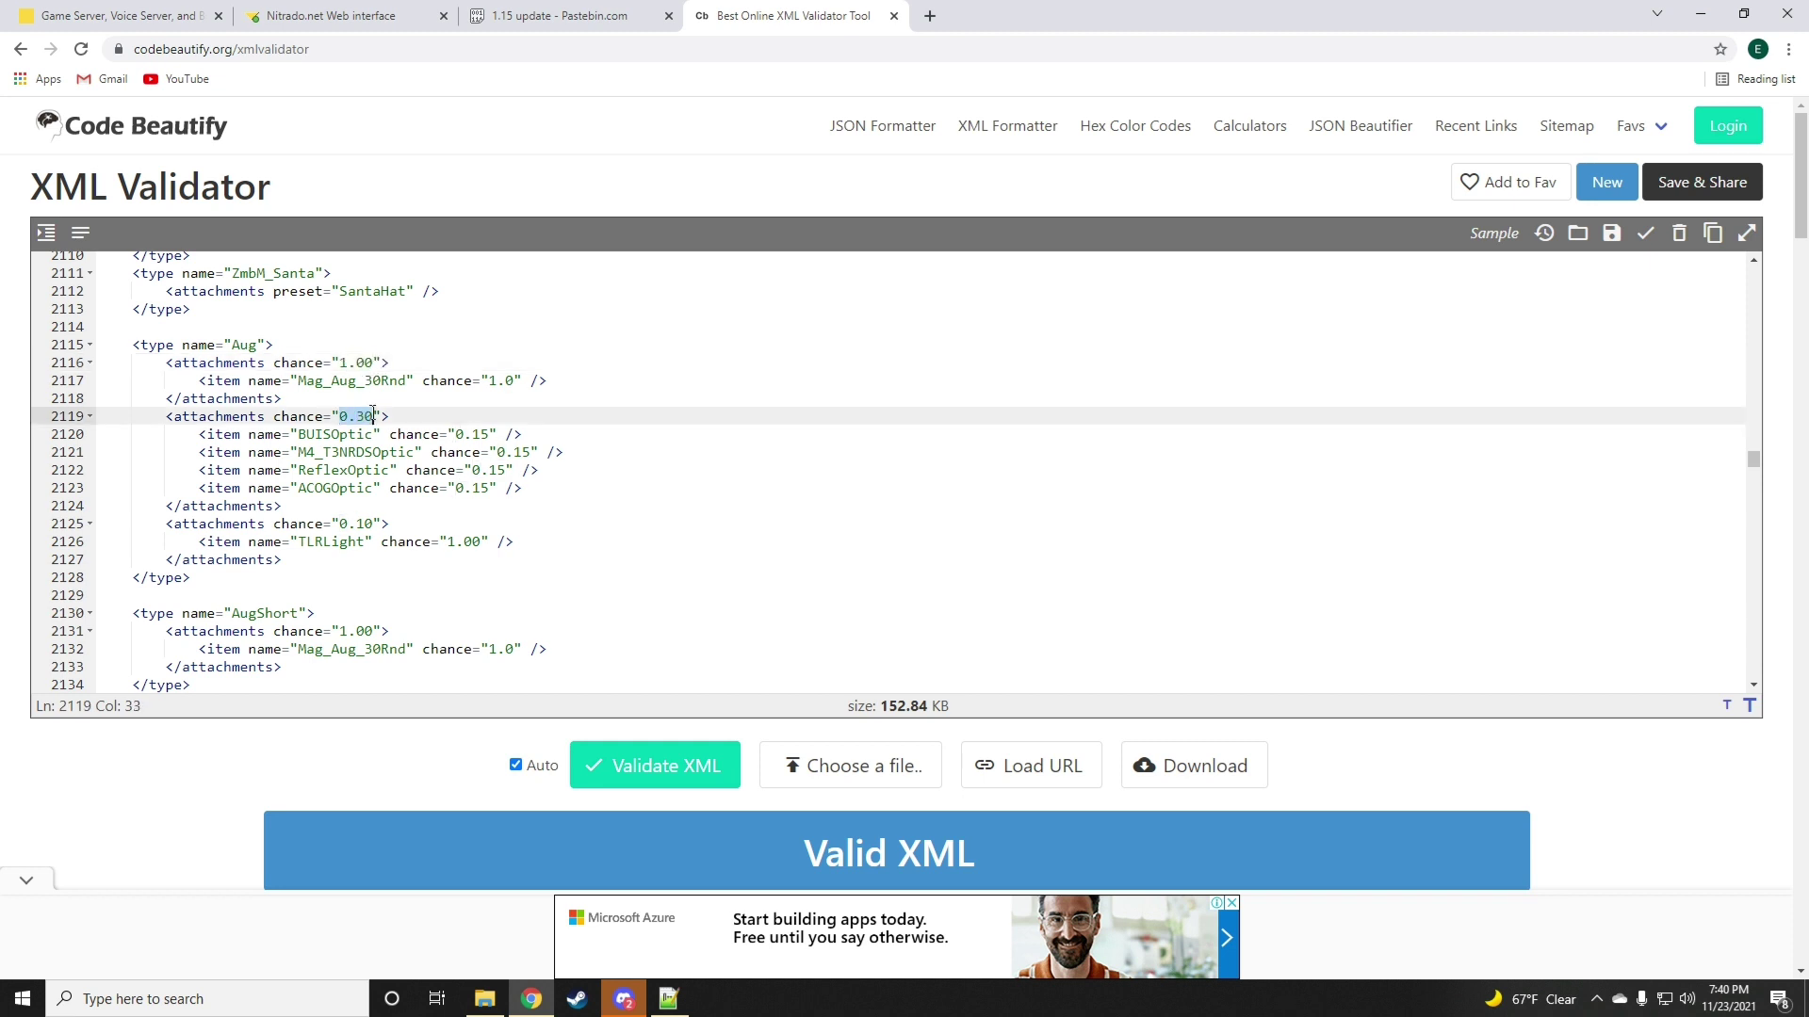
{"action": "type", "text": "1."}
{"action": "left_click_drag", "start_coordinate": [339, 522], "coordinate": [367, 525]}
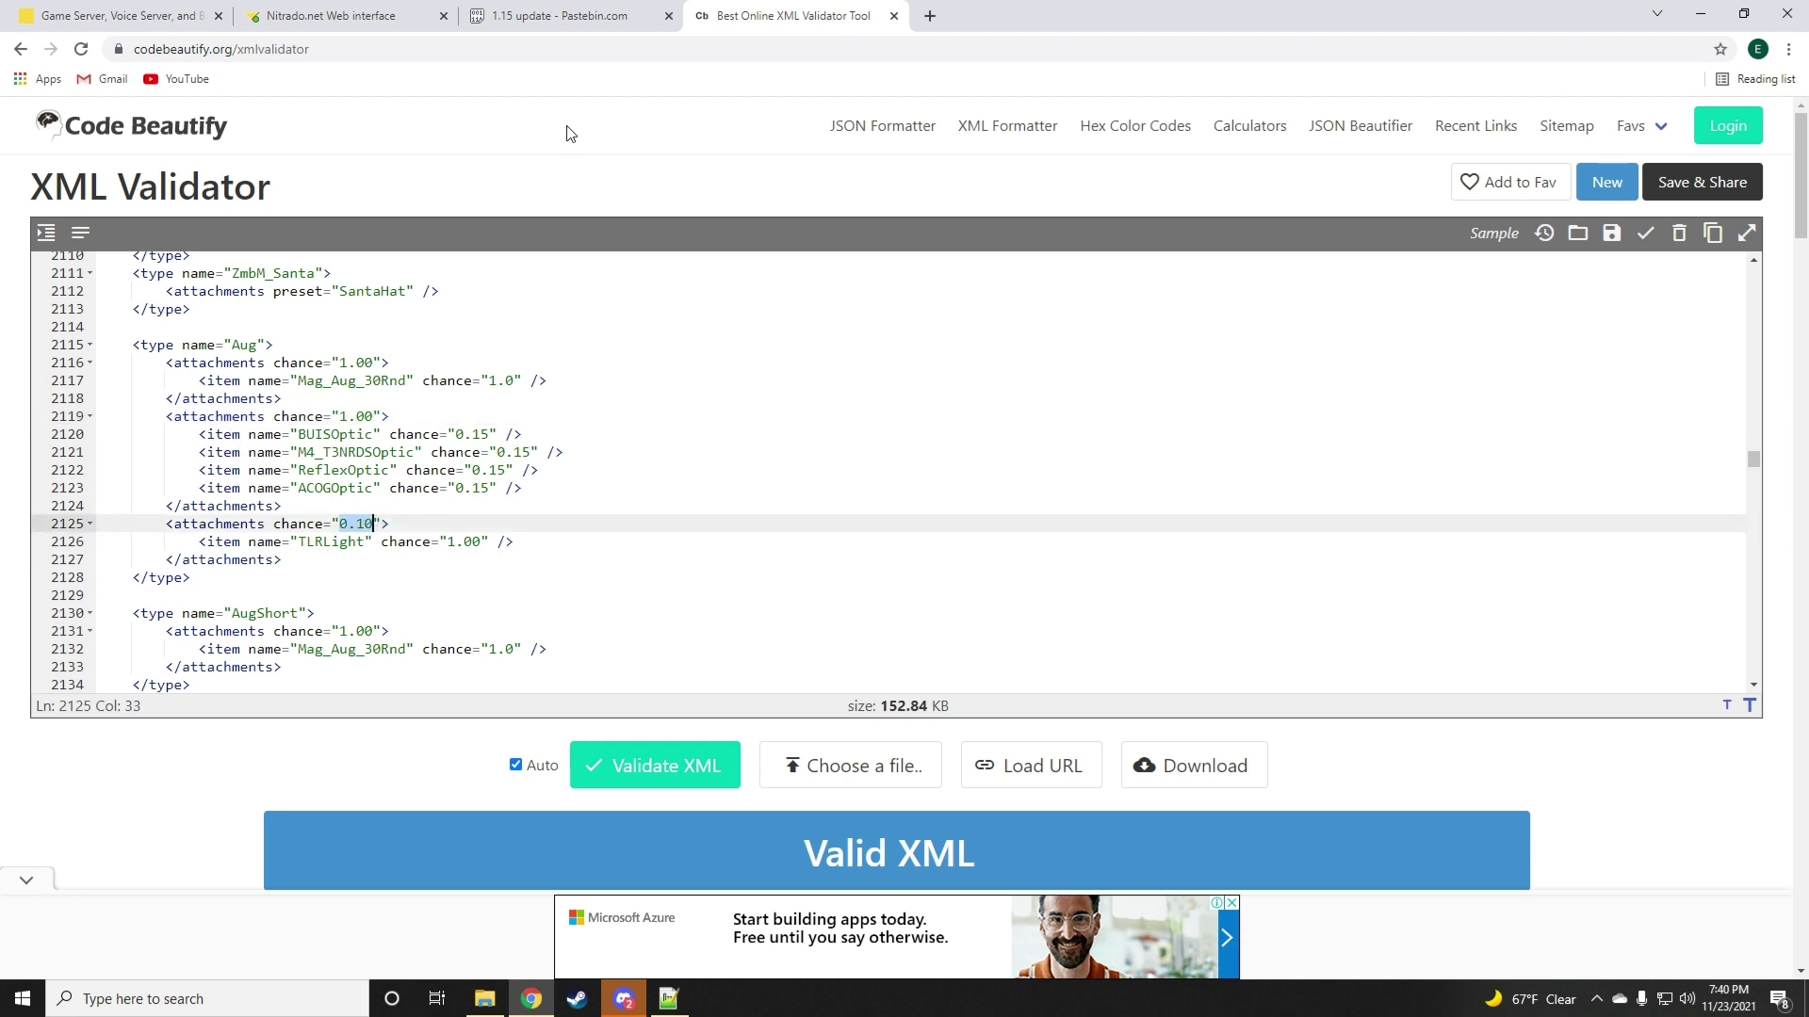
- Check the spawnabletypes replace section of the paste and search the validator code for "gift" to locate the GiftBox_Small_1 type
{"action": "left_click", "coordinate": [547, 16]}
{"action": "scroll", "coordinate": [408, 426], "scroll_direction": "down", "scroll_amount": 6}
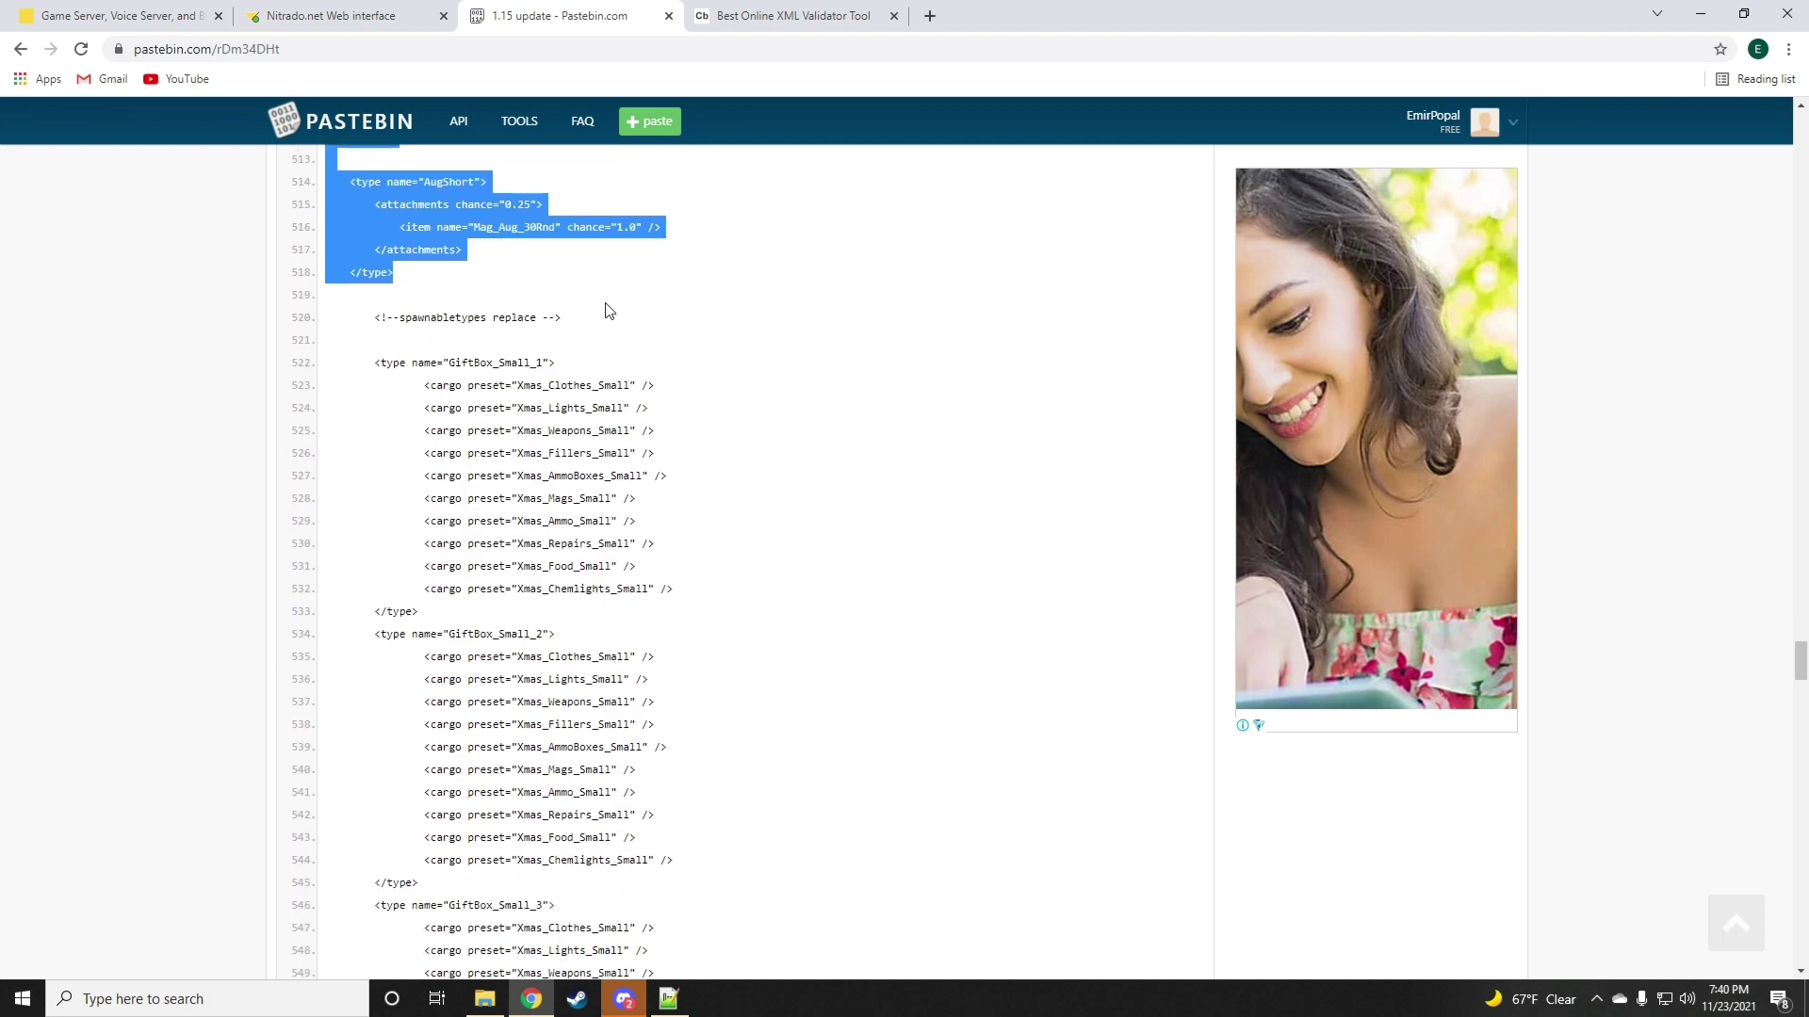
{"action": "left_click", "coordinate": [810, 11]}
{"action": "left_click", "coordinate": [1007, 397]}
{"action": "key", "text": "ctrl+f"}
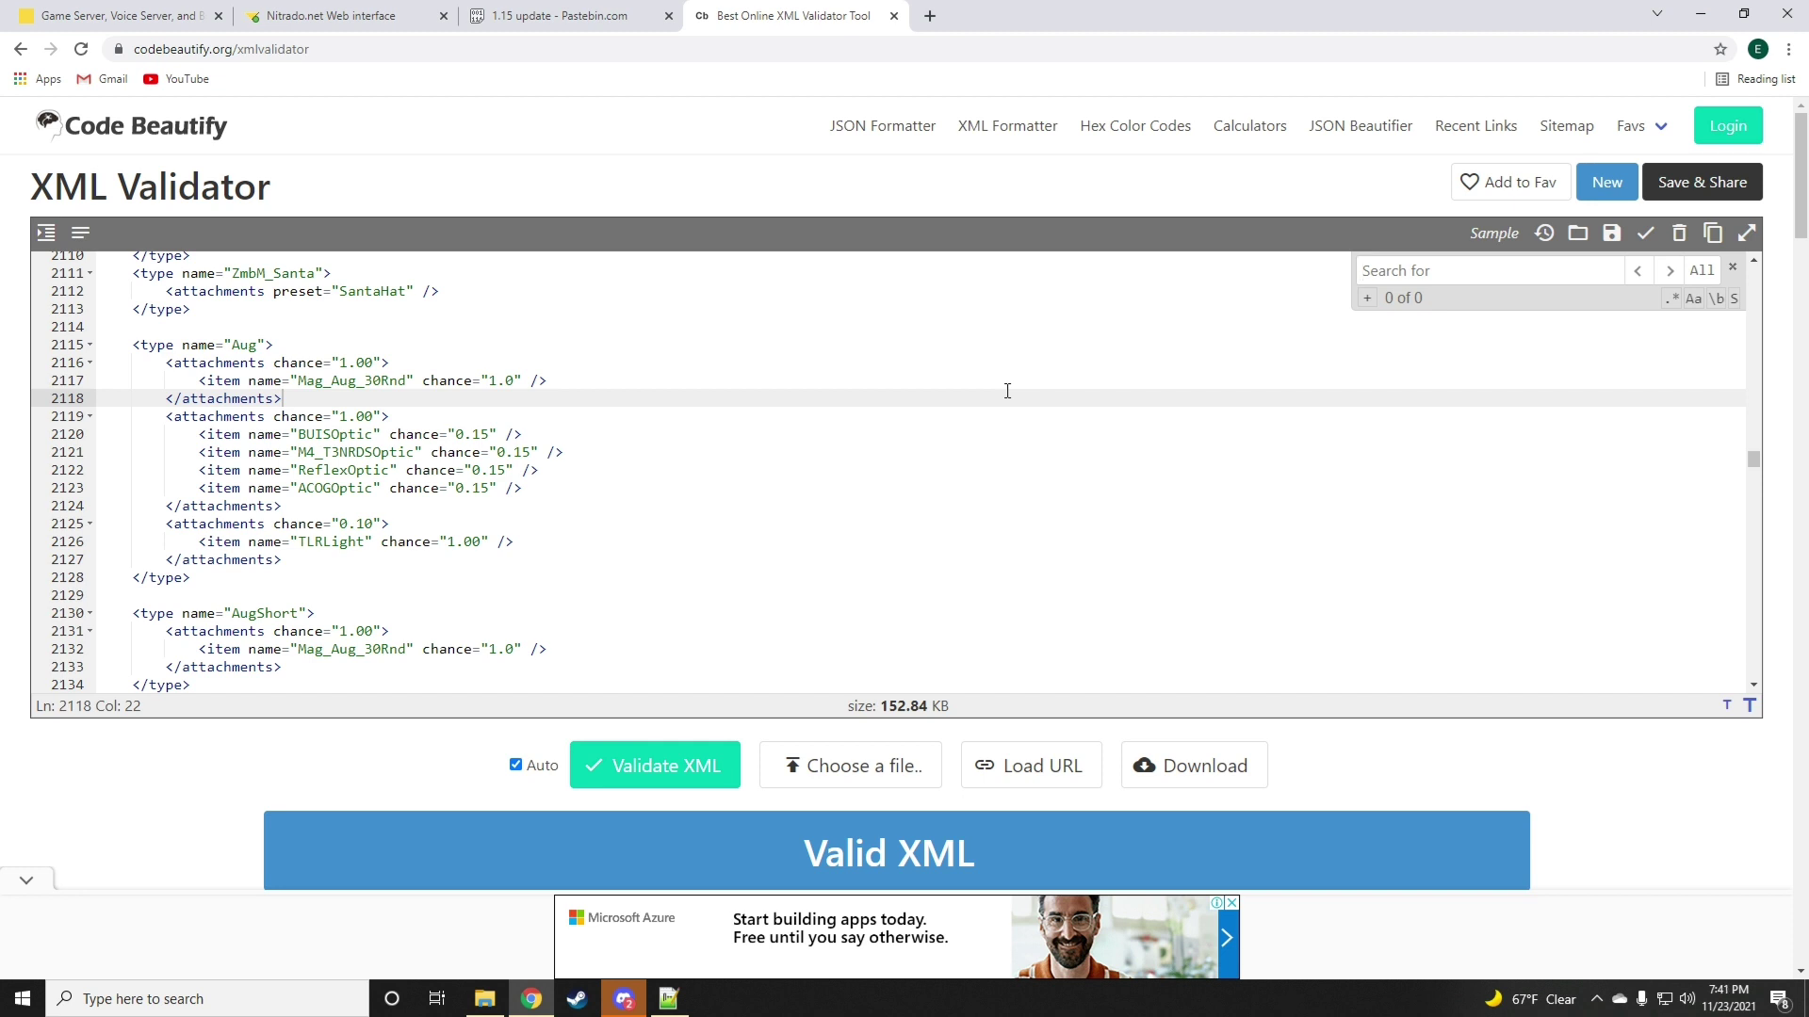
{"action": "type", "text": "gift"}
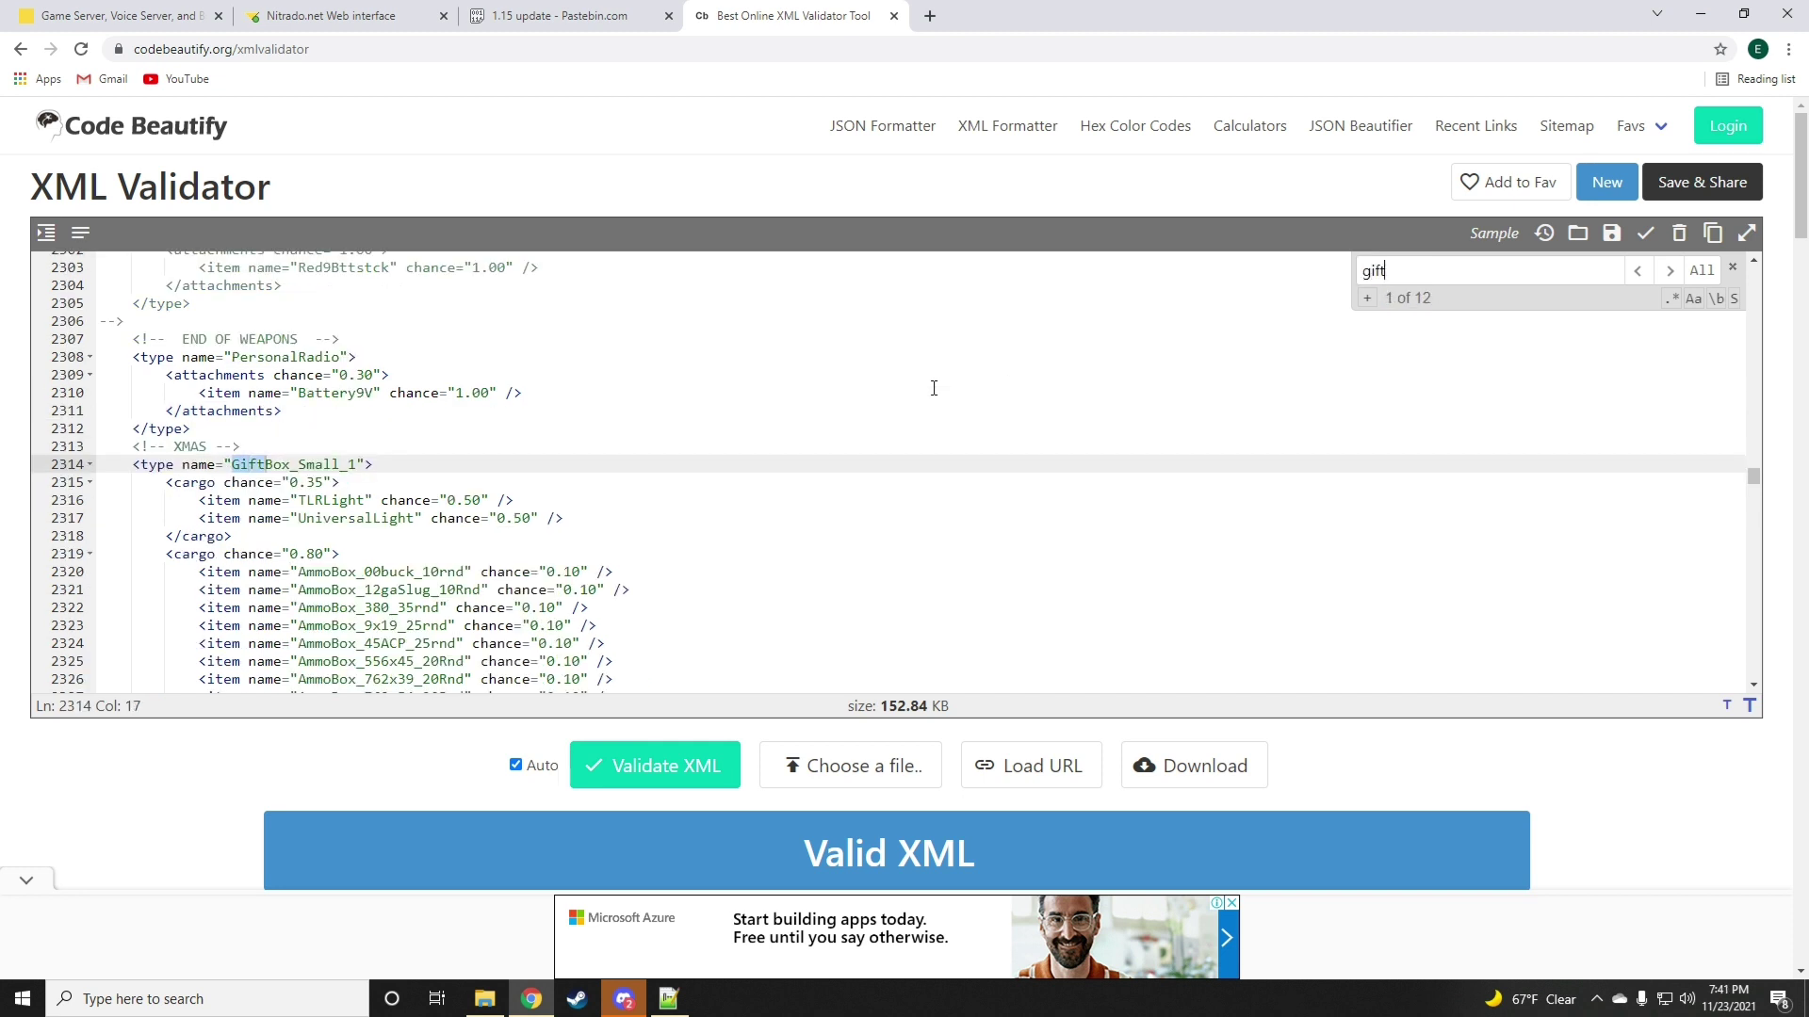
{"action": "scroll", "coordinate": [934, 388], "scroll_direction": "down", "scroll_amount": 1}
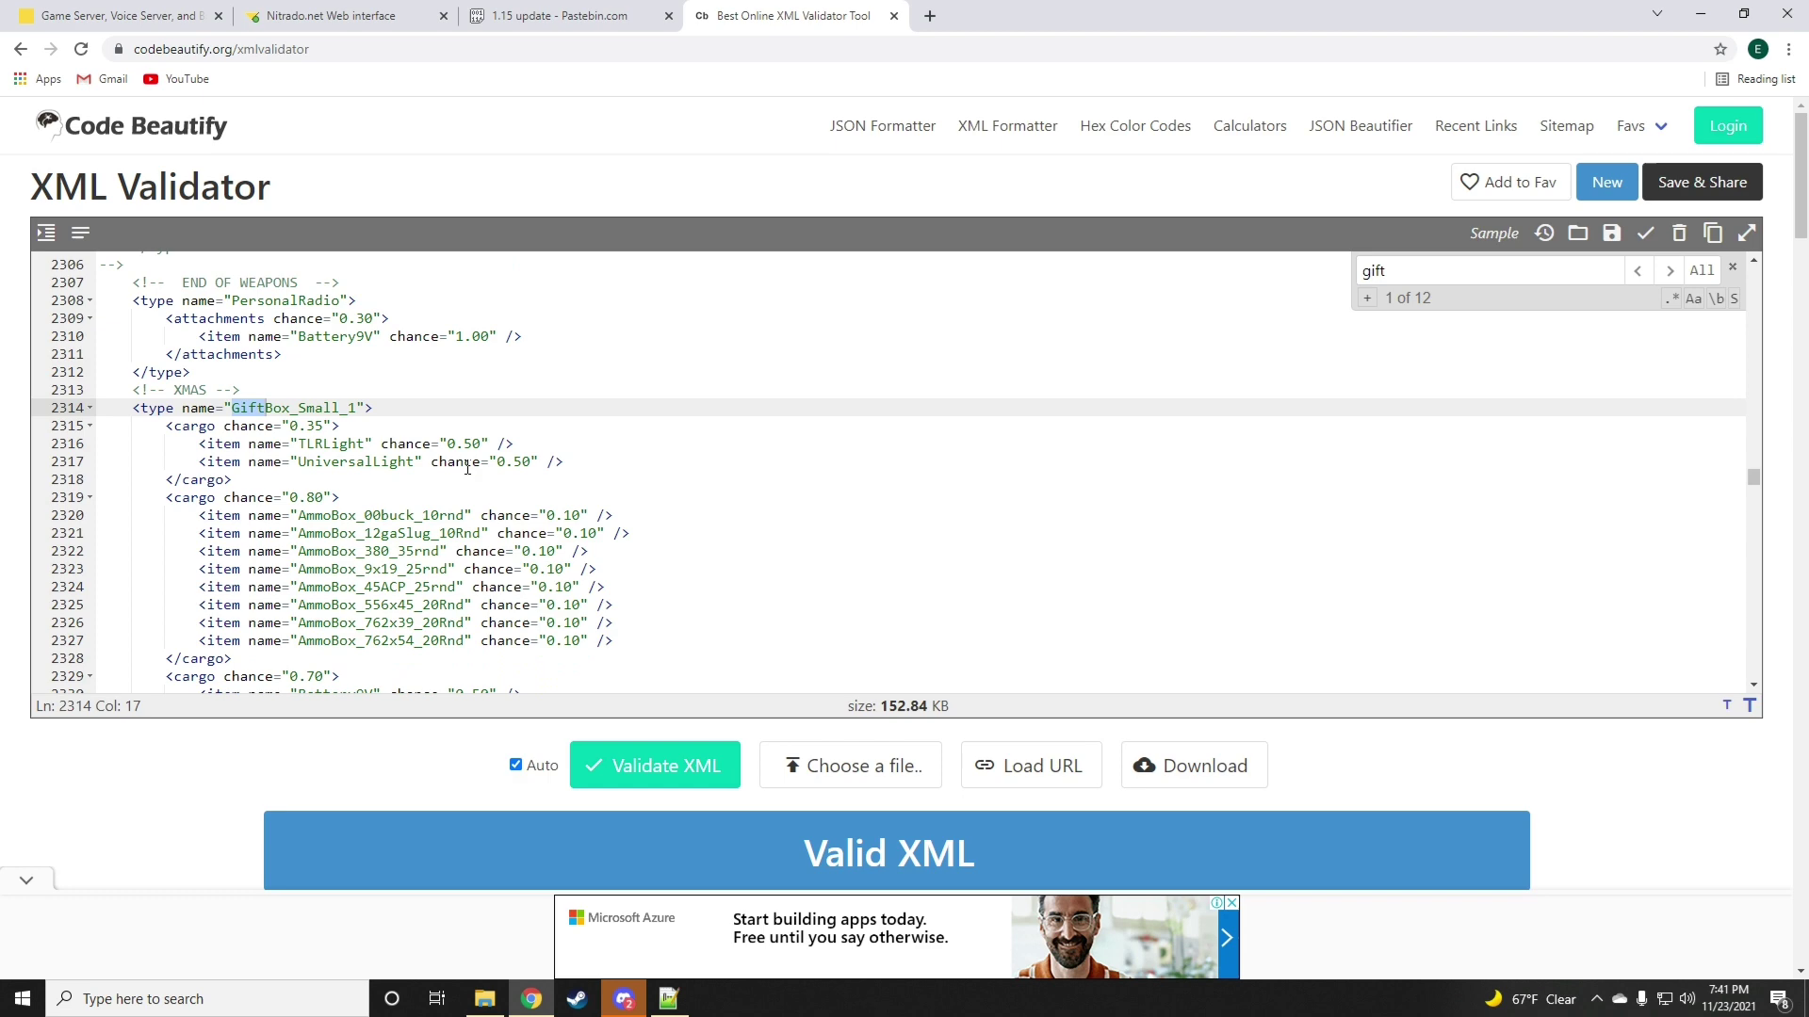
- Copy the spawnabletypes replace section of the 1.15 update paste, from the GiftBox_Small_1 type through the GiftBox_Large_4 type
{"action": "left_click", "coordinate": [572, 9]}
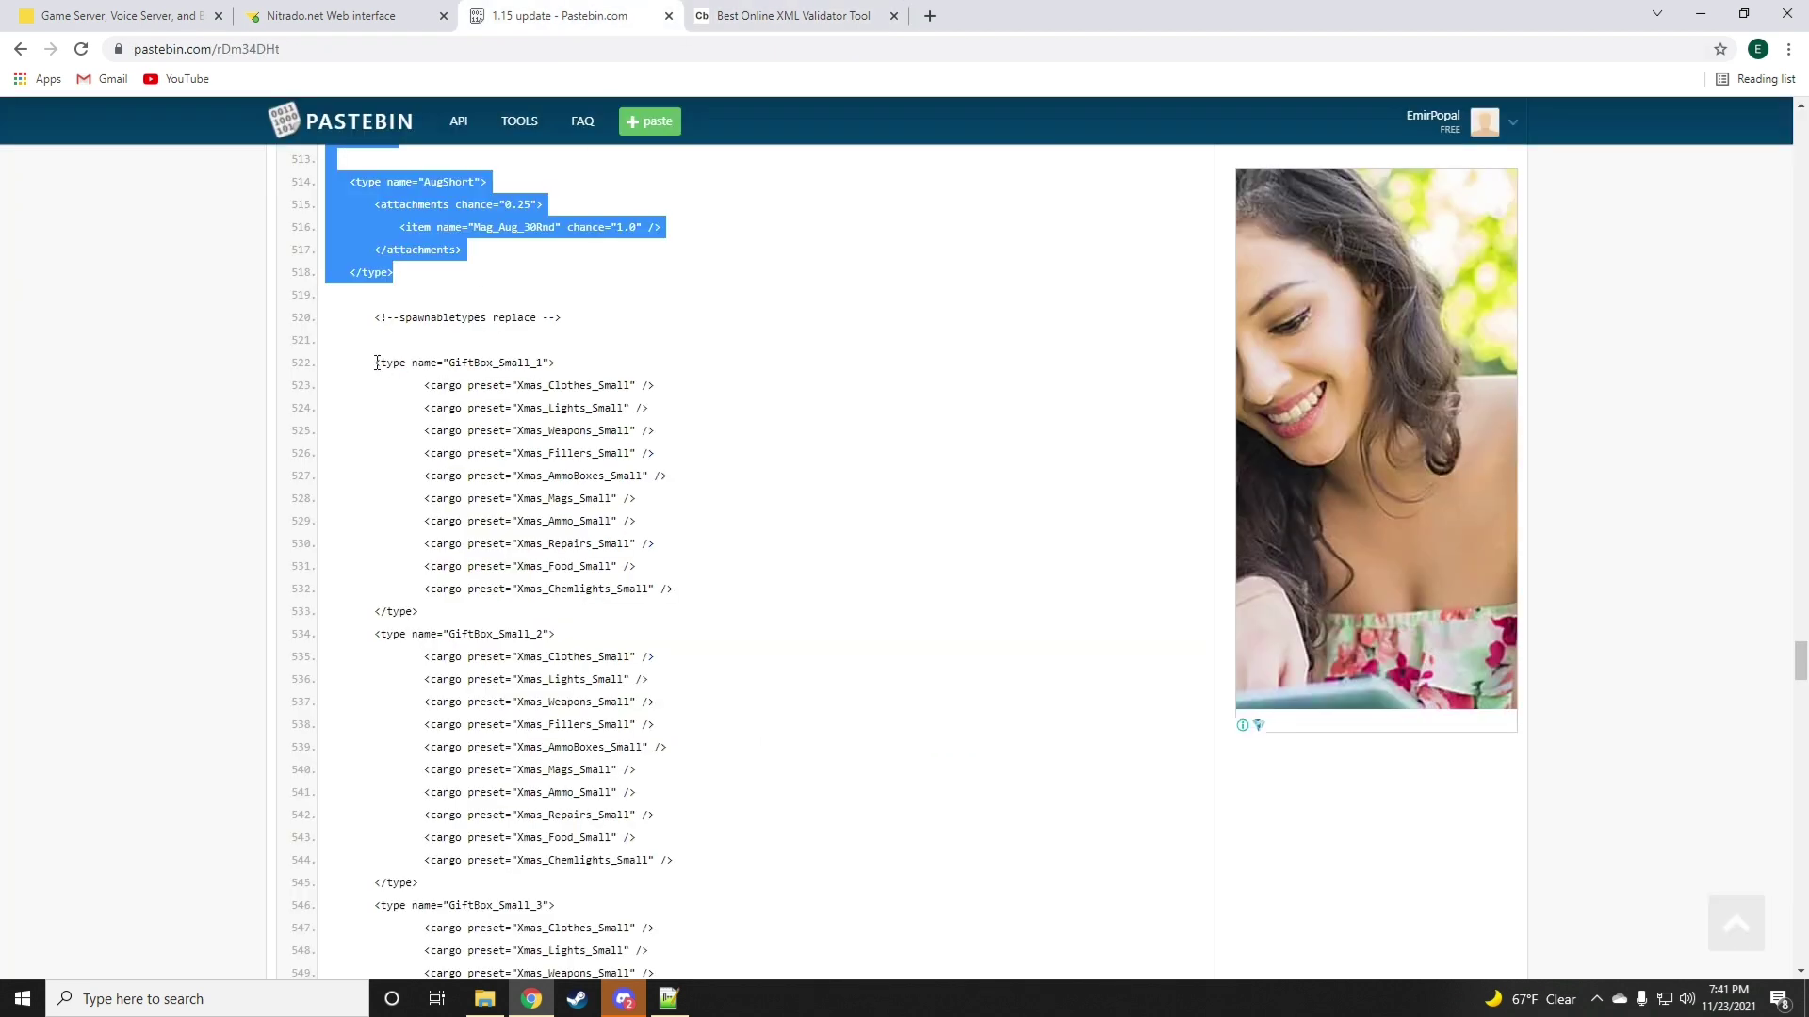
{"action": "left_click_drag", "start_coordinate": [377, 362], "coordinate": [597, 711]}
{"action": "right_click", "coordinate": [545, 539]}
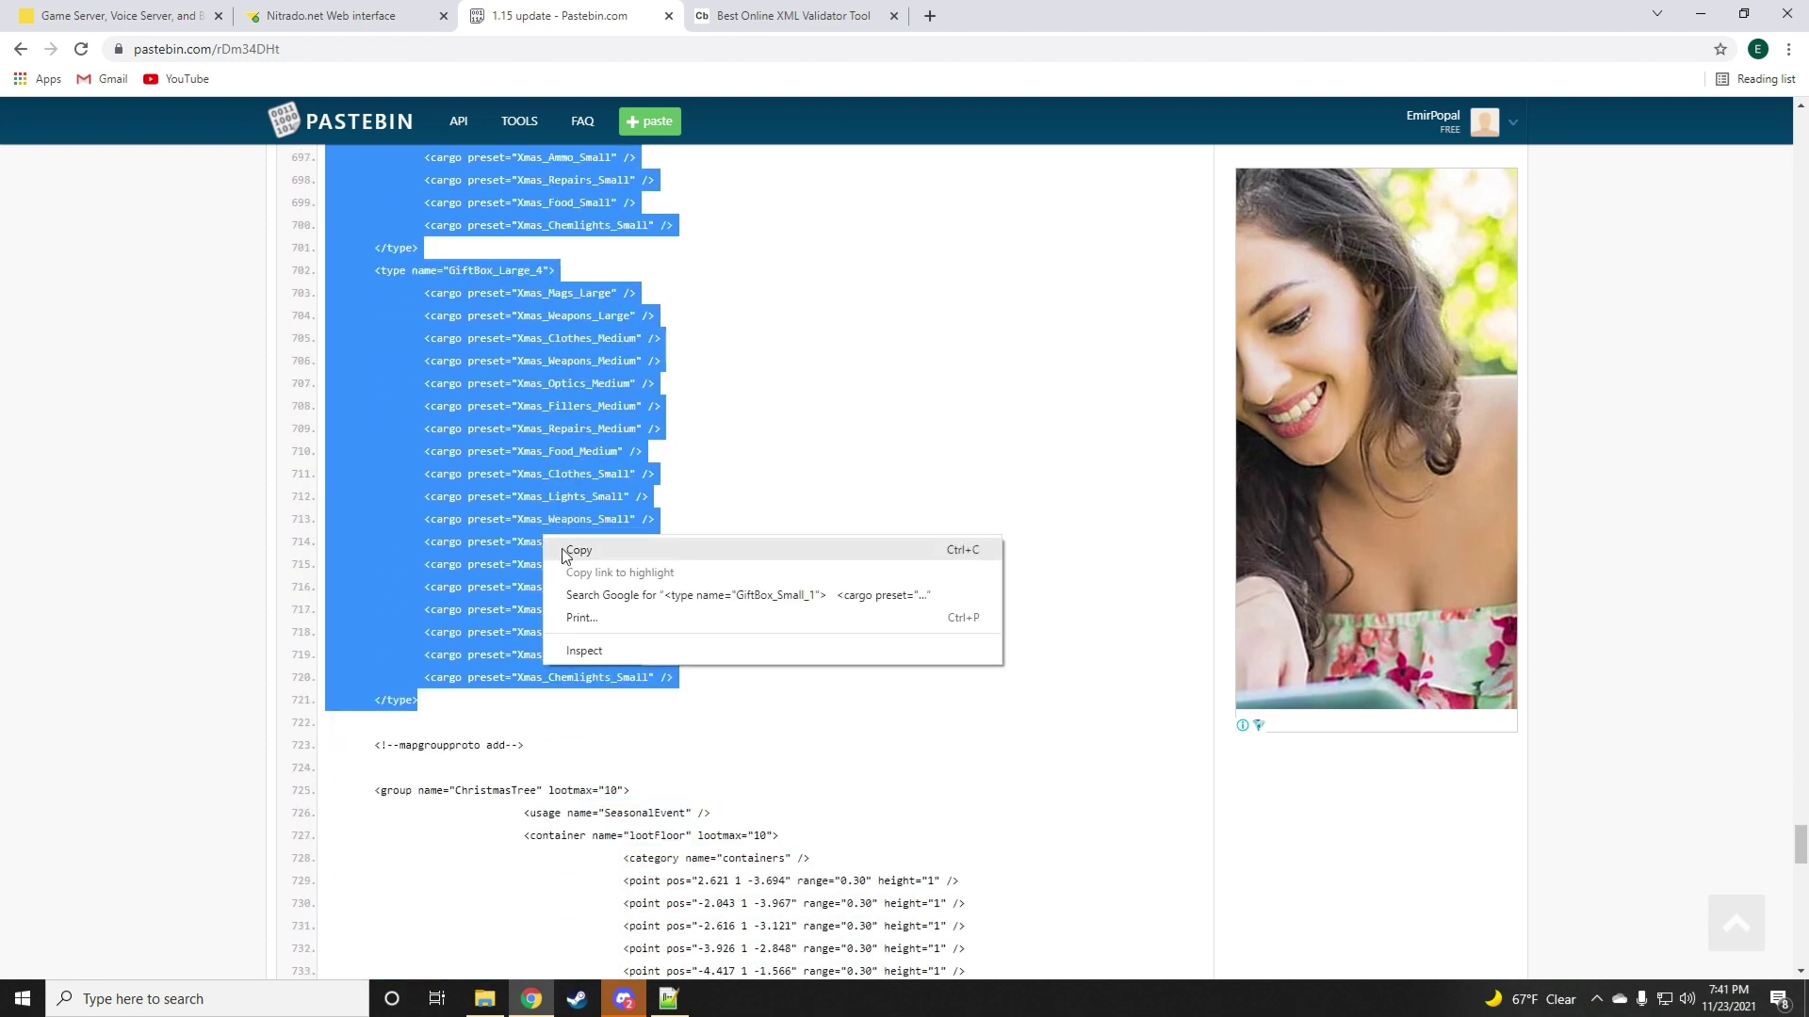
{"action": "left_click", "coordinate": [565, 551]}
- Replace the GiftBox types in the validator code, from GiftBox_Small_1 through the end of GiftBox_Large_4, with the copied preset-based types
{"action": "left_click", "coordinate": [812, 12]}
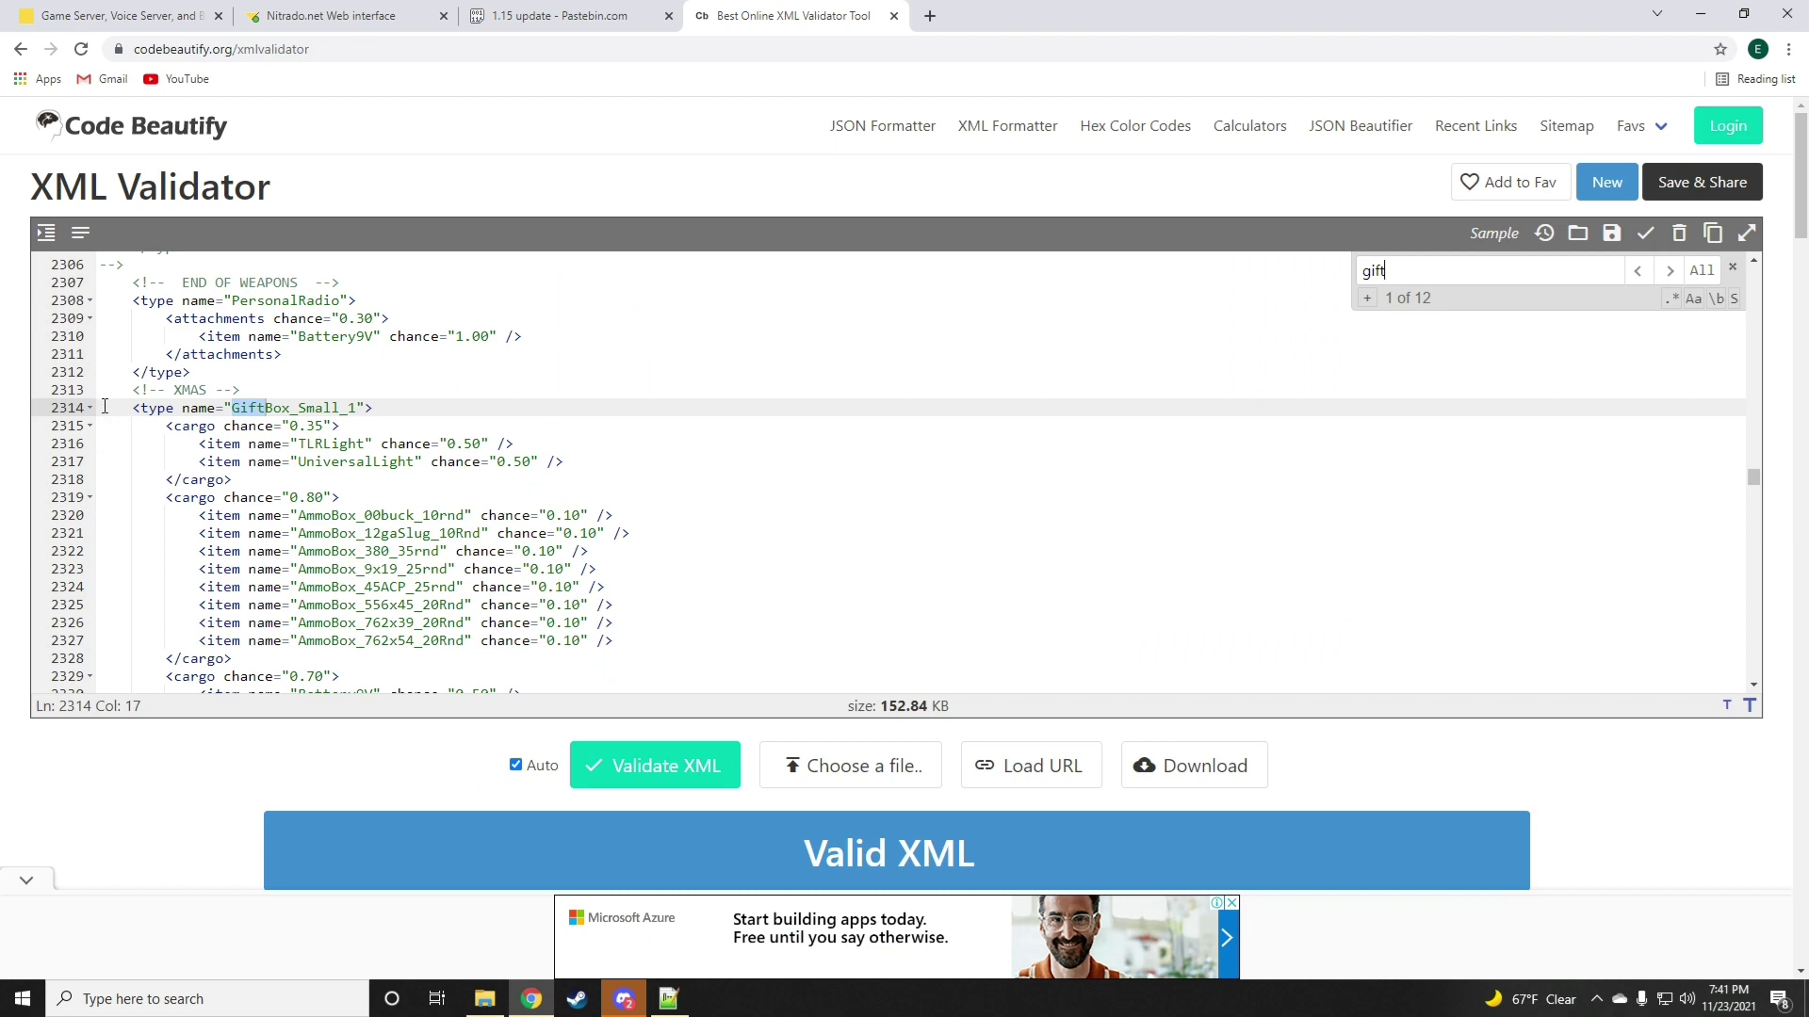
{"action": "left_click_drag", "start_coordinate": [105, 406], "coordinate": [525, 423]}
{"action": "scroll", "coordinate": [518, 429], "scroll_direction": "up", "scroll_amount": 10}
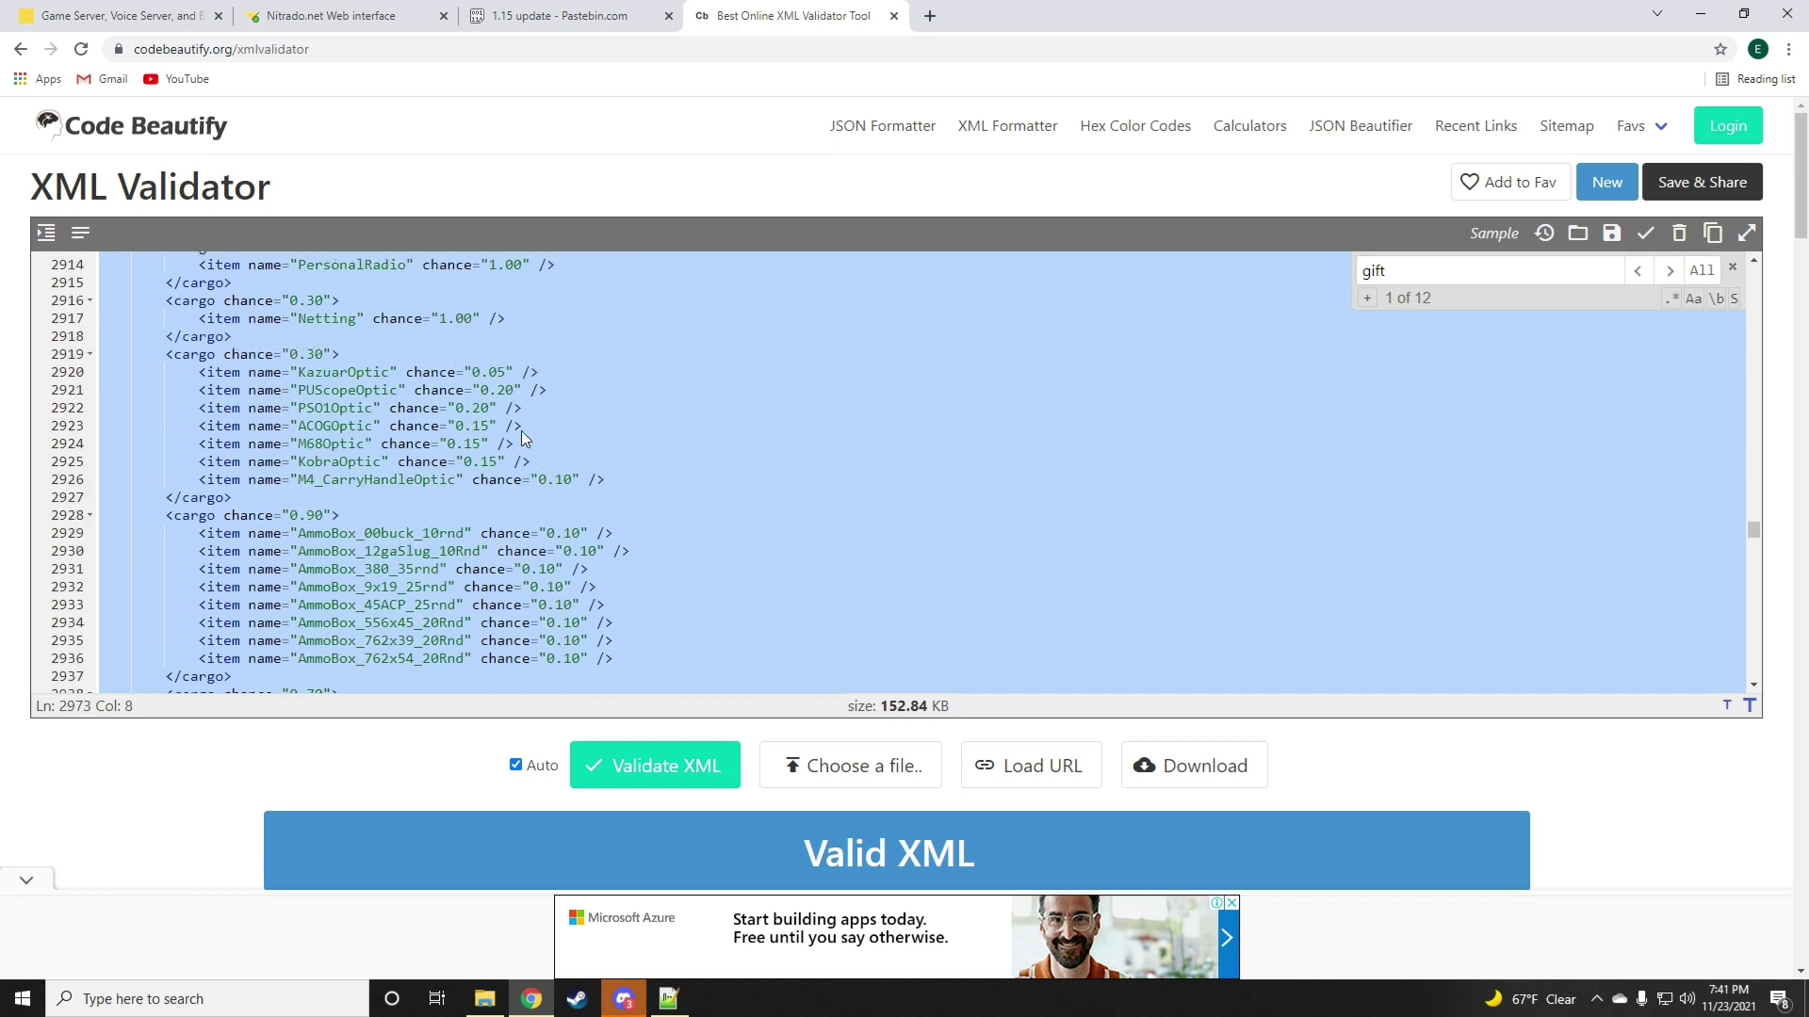
{"action": "right_click", "coordinate": [529, 376]}
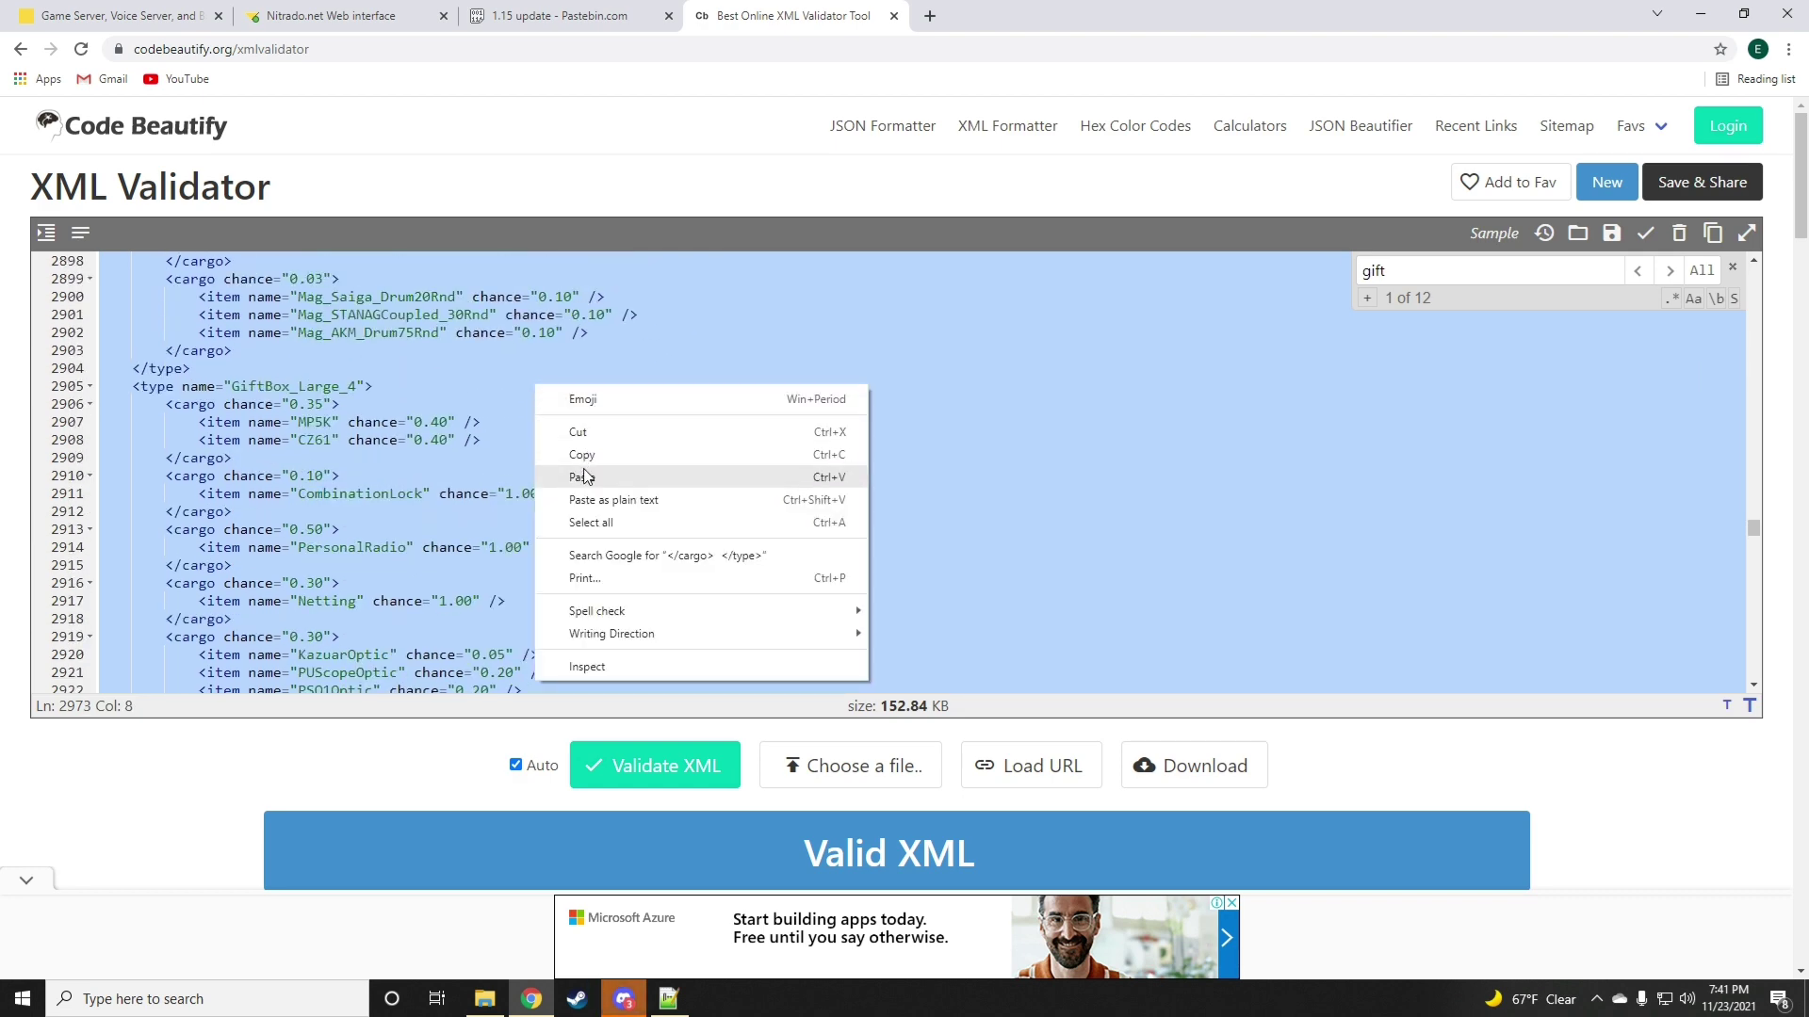
{"action": "left_click", "coordinate": [565, 476]}
{"action": "scroll", "coordinate": [759, 433], "scroll_direction": "up", "scroll_amount": 2}
- Copy the entire validated code, replace the contents of cfgspawnabletypes.xml on the Nitrado server with it, and save the file
{"action": "left_click", "coordinate": [762, 433]}
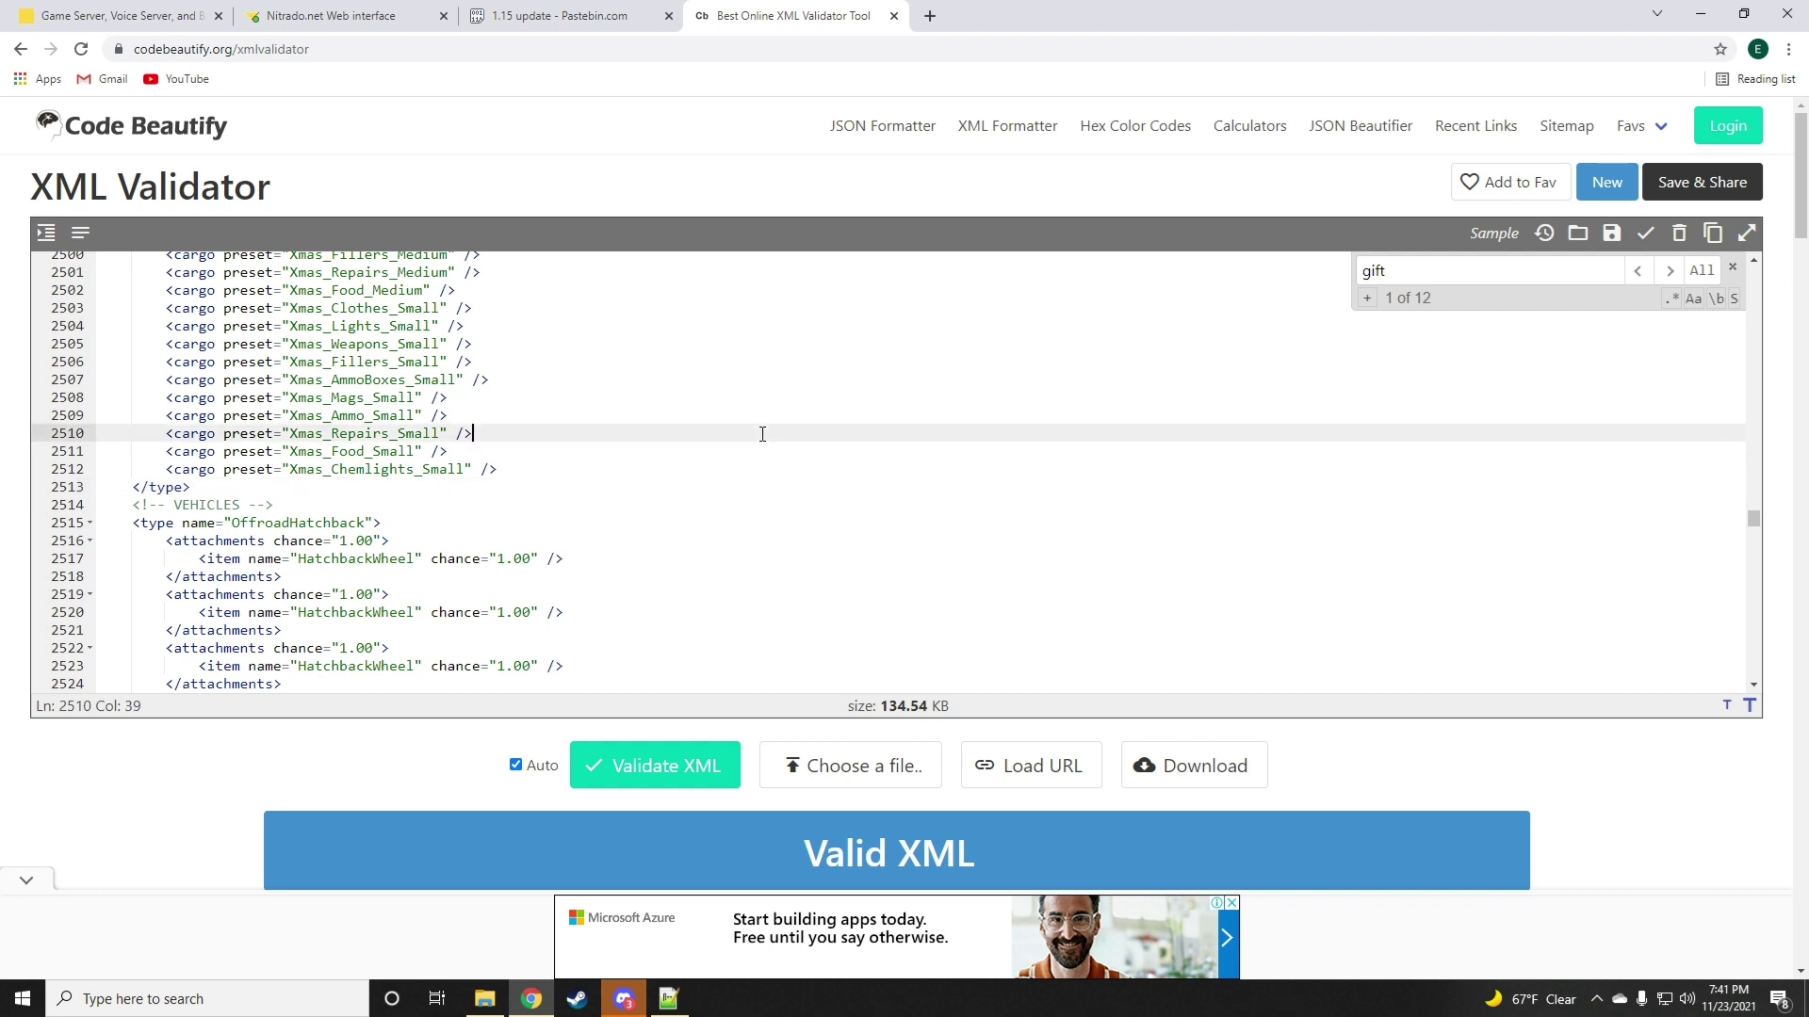
{"action": "key", "text": "ctrl+a"}
{"action": "right_click", "coordinate": [755, 433]}
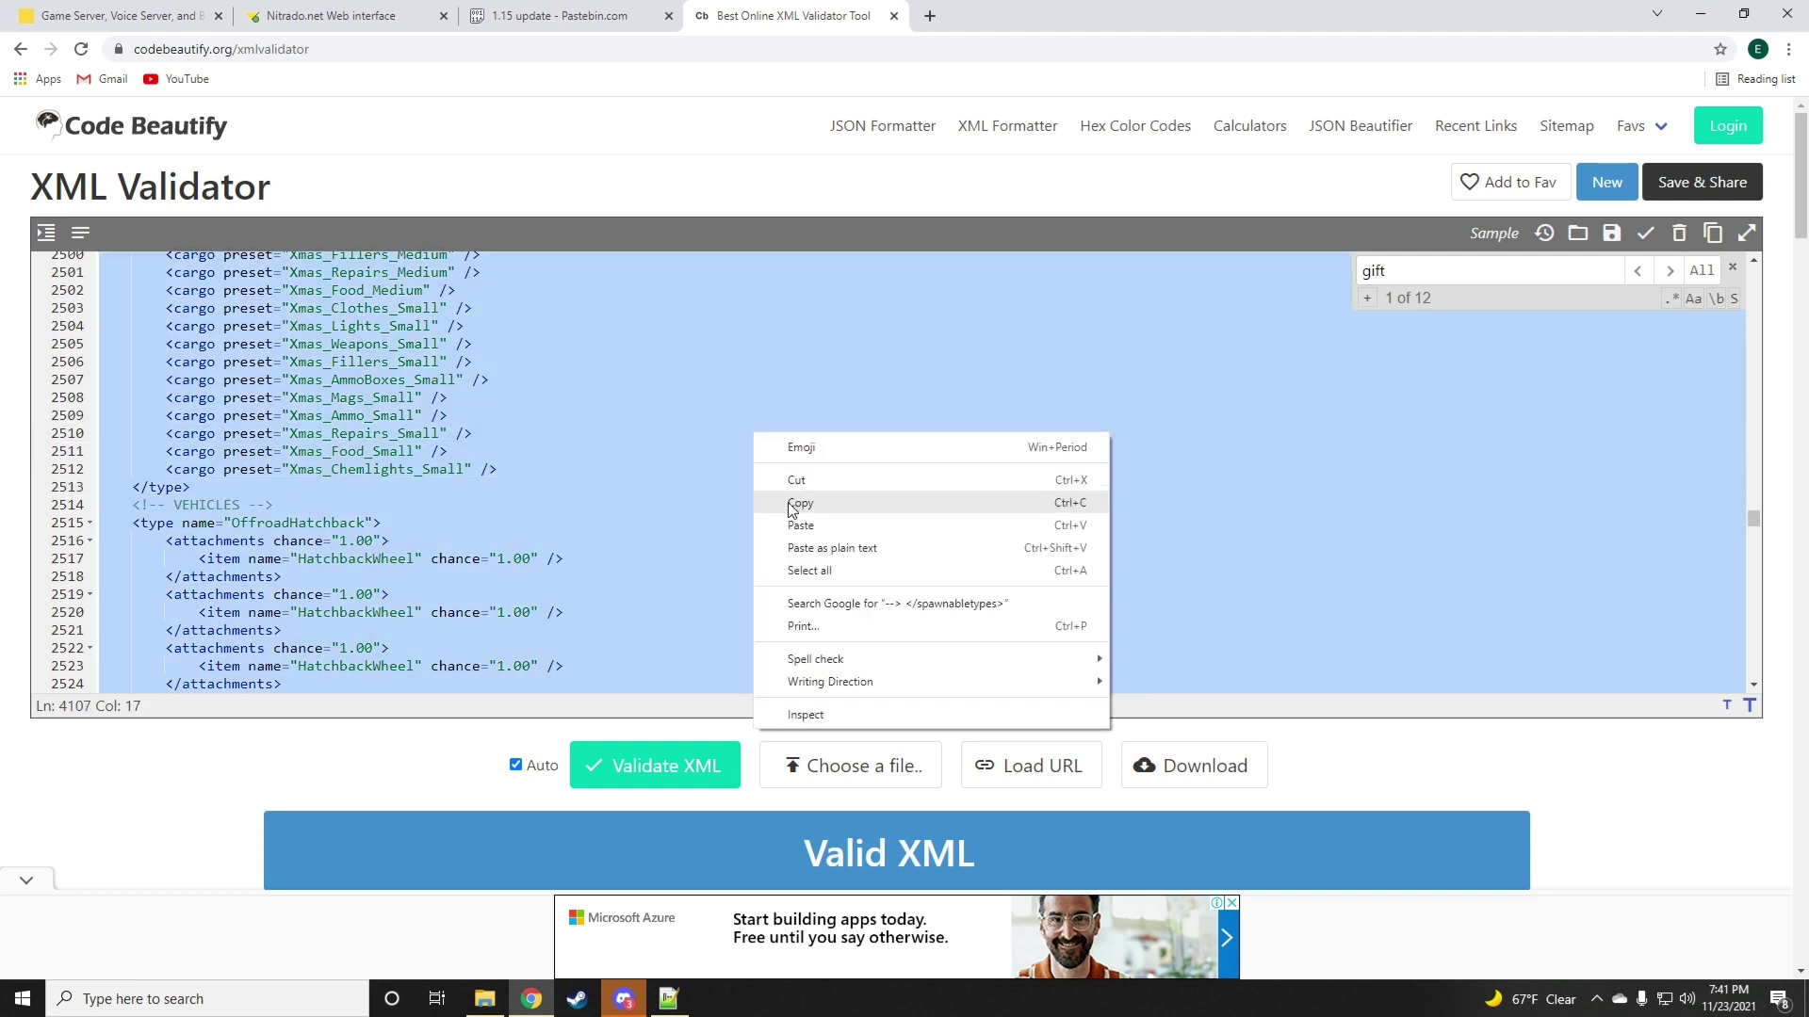
{"action": "left_click", "coordinate": [791, 503]}
{"action": "left_click", "coordinate": [348, 19]}
{"action": "right_click", "coordinate": [910, 506]}
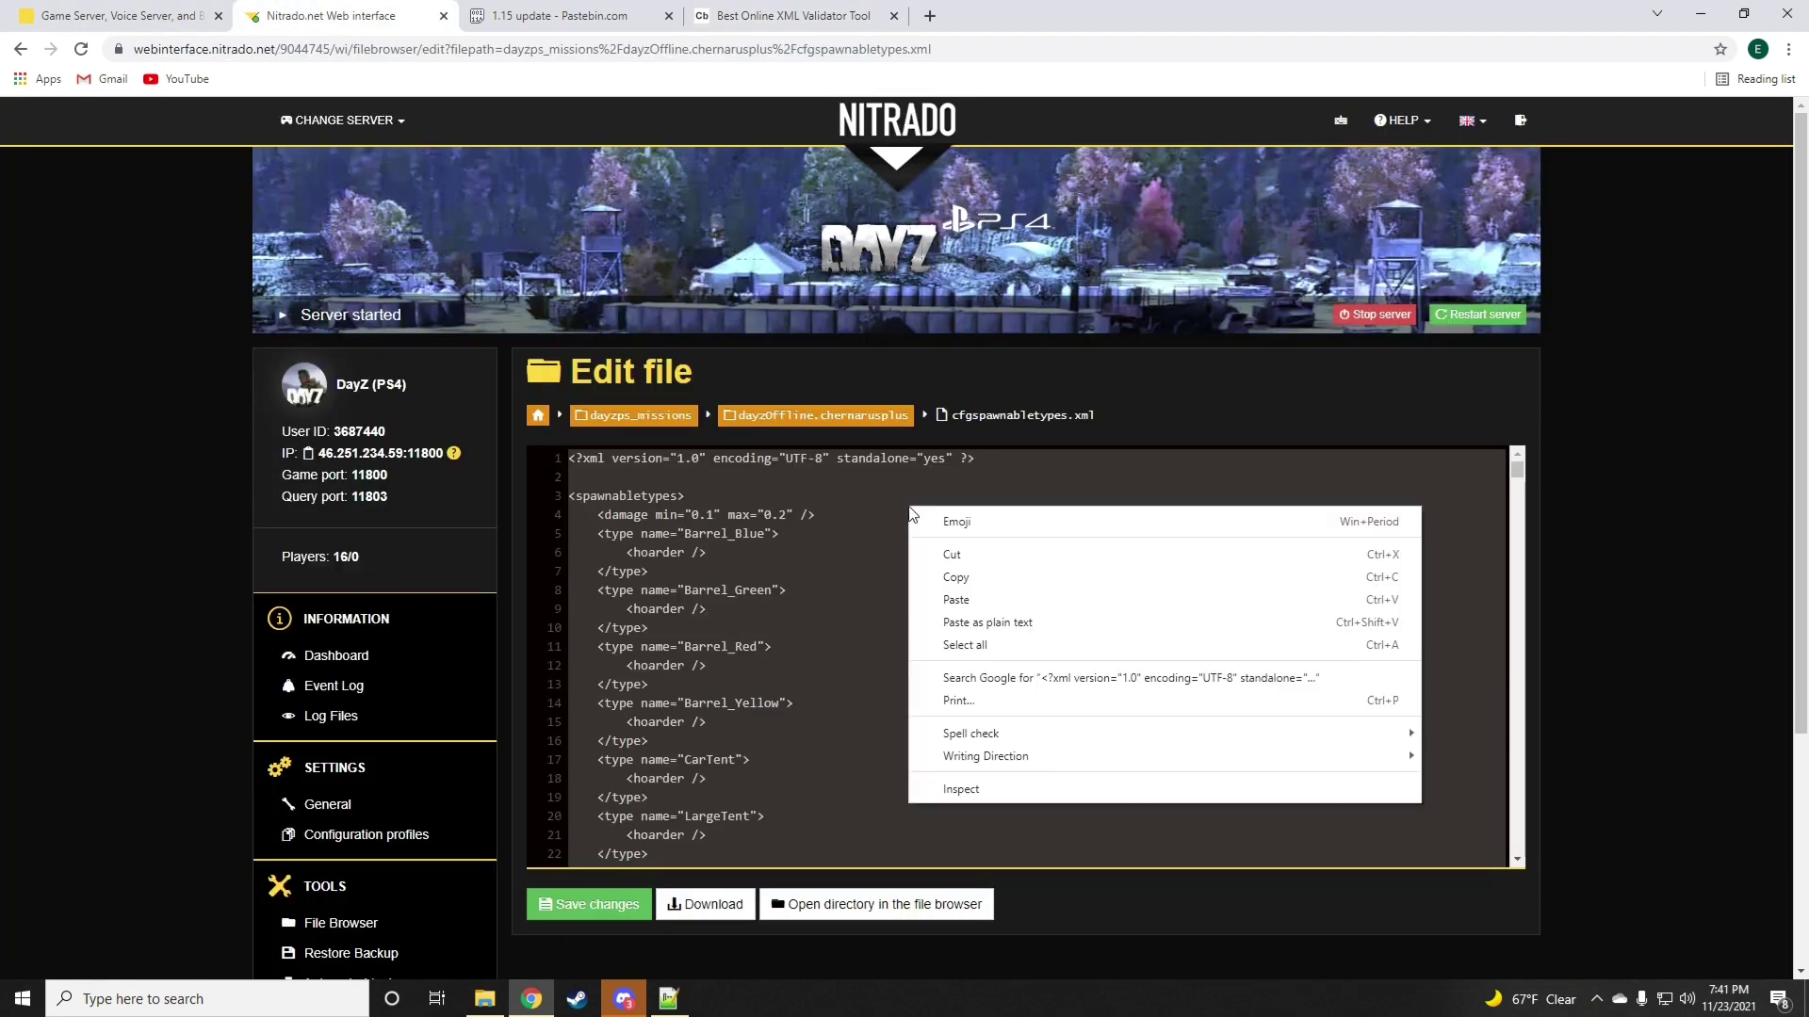
{"action": "left_click", "coordinate": [972, 601]}
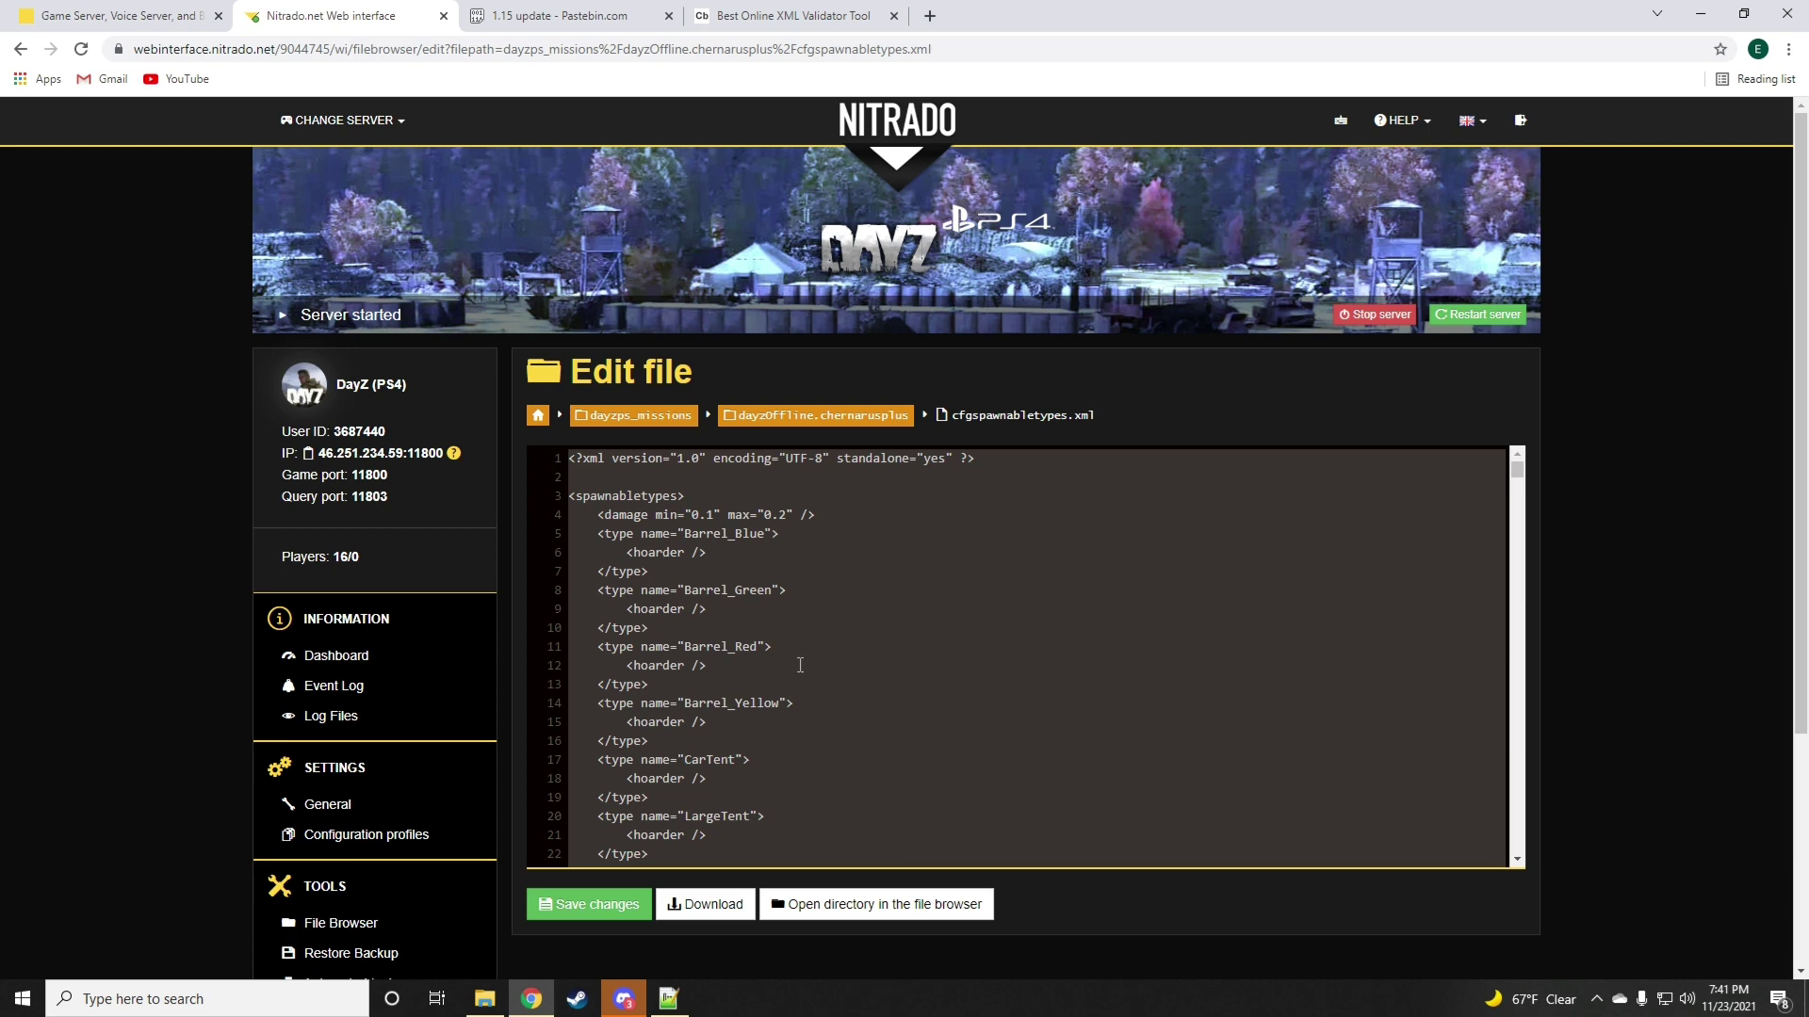
{"action": "left_click", "coordinate": [619, 904]}
- Check the mapgroupproto add section of the paste and open the dayzOffline.chernarusplus mission folder in the Nitrado file browser
{"action": "left_click", "coordinate": [561, 16]}
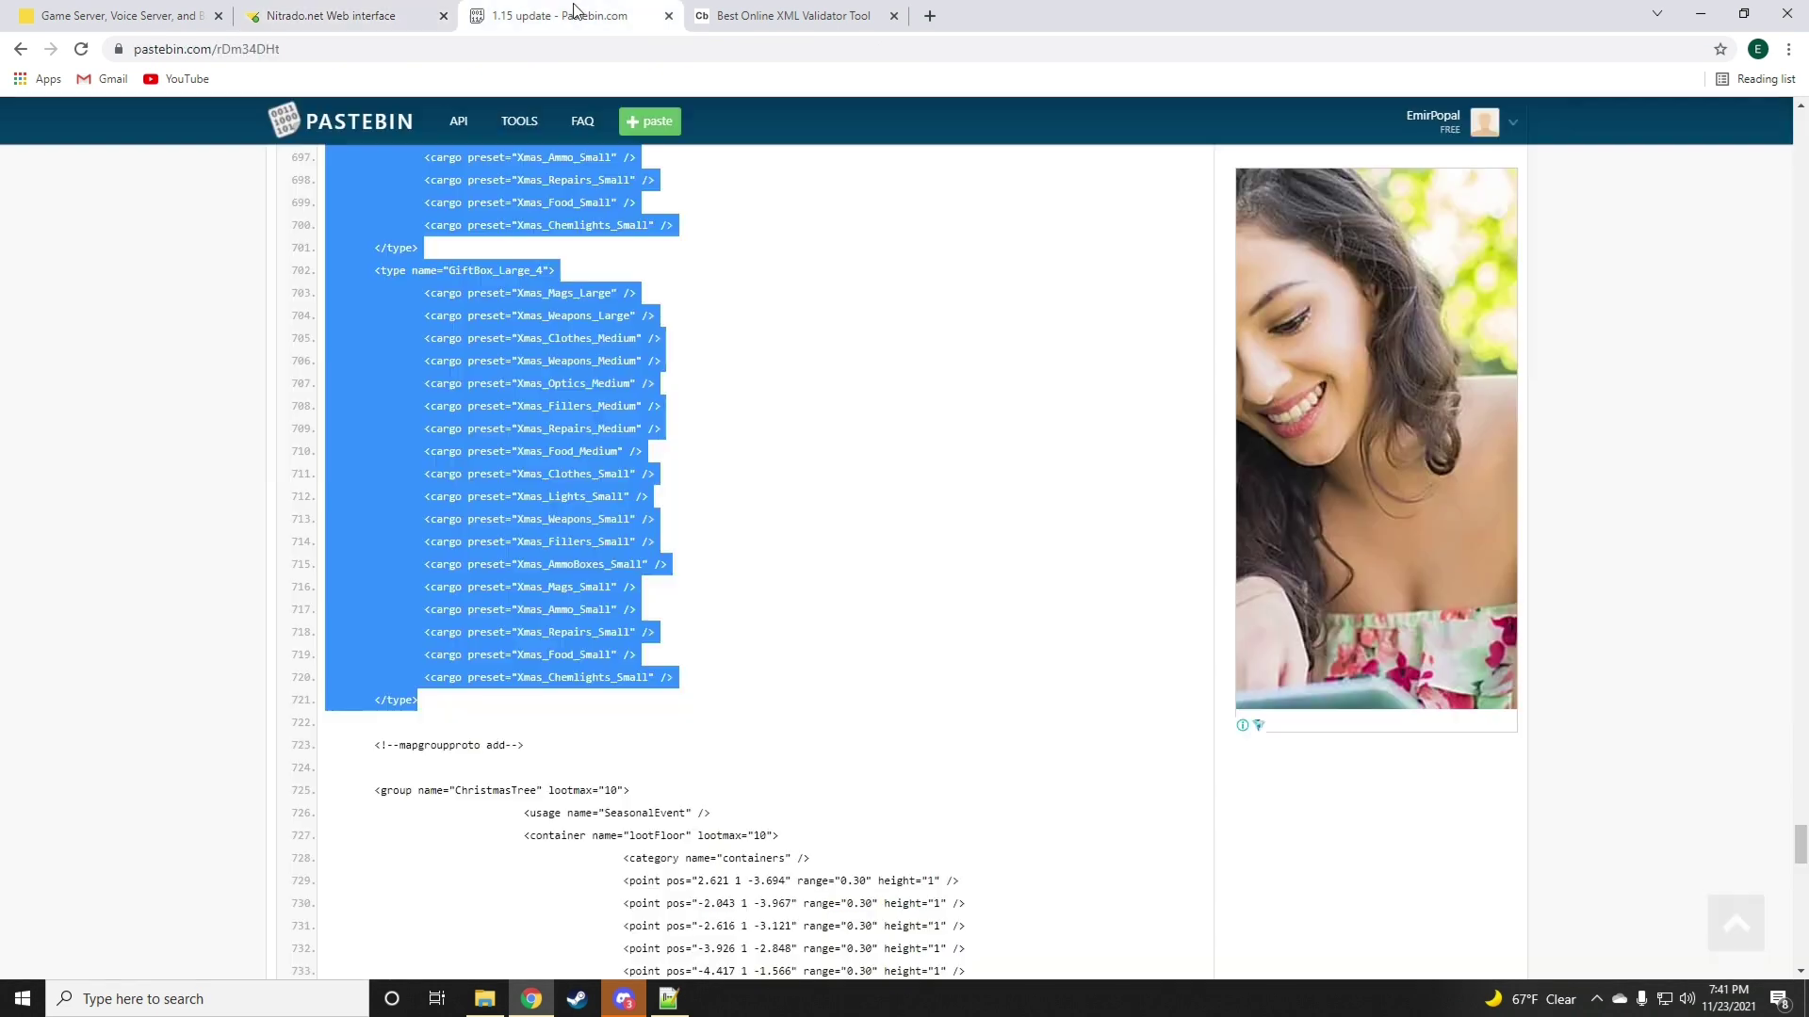
{"action": "scroll", "coordinate": [495, 616], "scroll_direction": "down", "scroll_amount": 5}
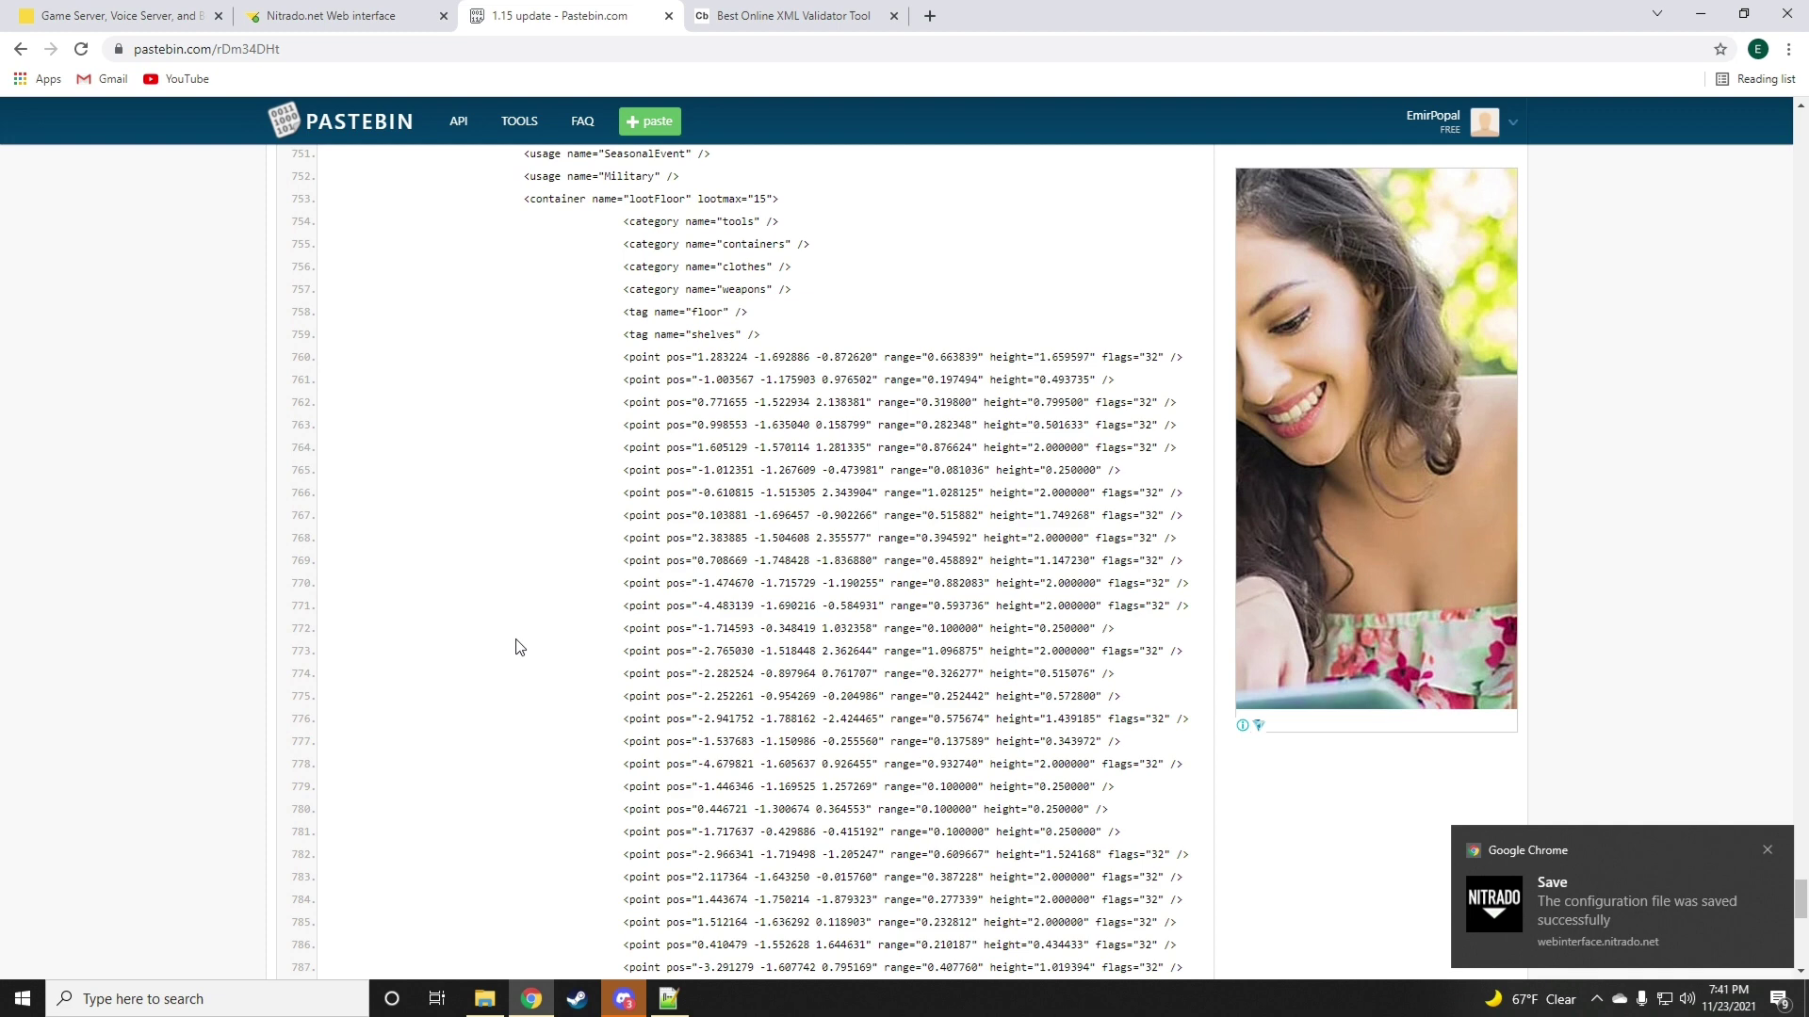
{"action": "scroll", "coordinate": [516, 646], "scroll_direction": "up", "scroll_amount": 10}
{"action": "left_click", "coordinate": [319, 16]}
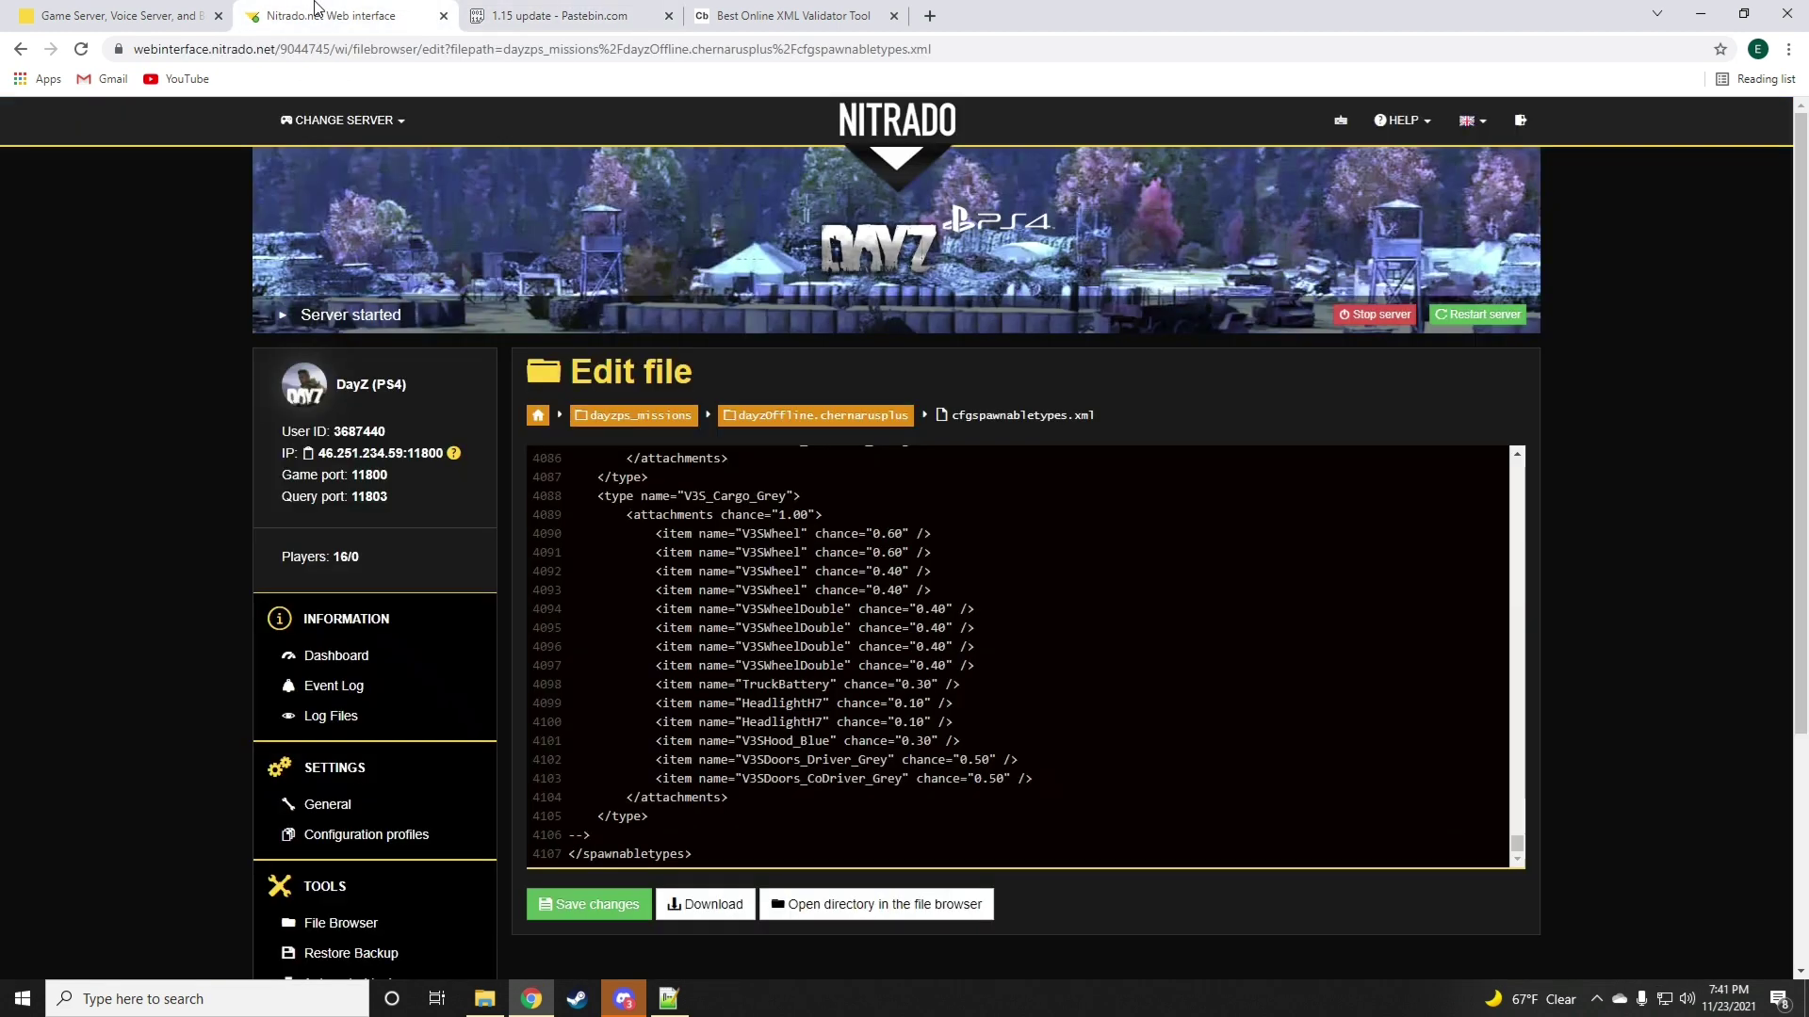
{"action": "scroll", "coordinate": [450, 395], "scroll_direction": "down", "scroll_amount": 4}
{"action": "scroll", "coordinate": [451, 396], "scroll_direction": "up", "scroll_amount": 4}
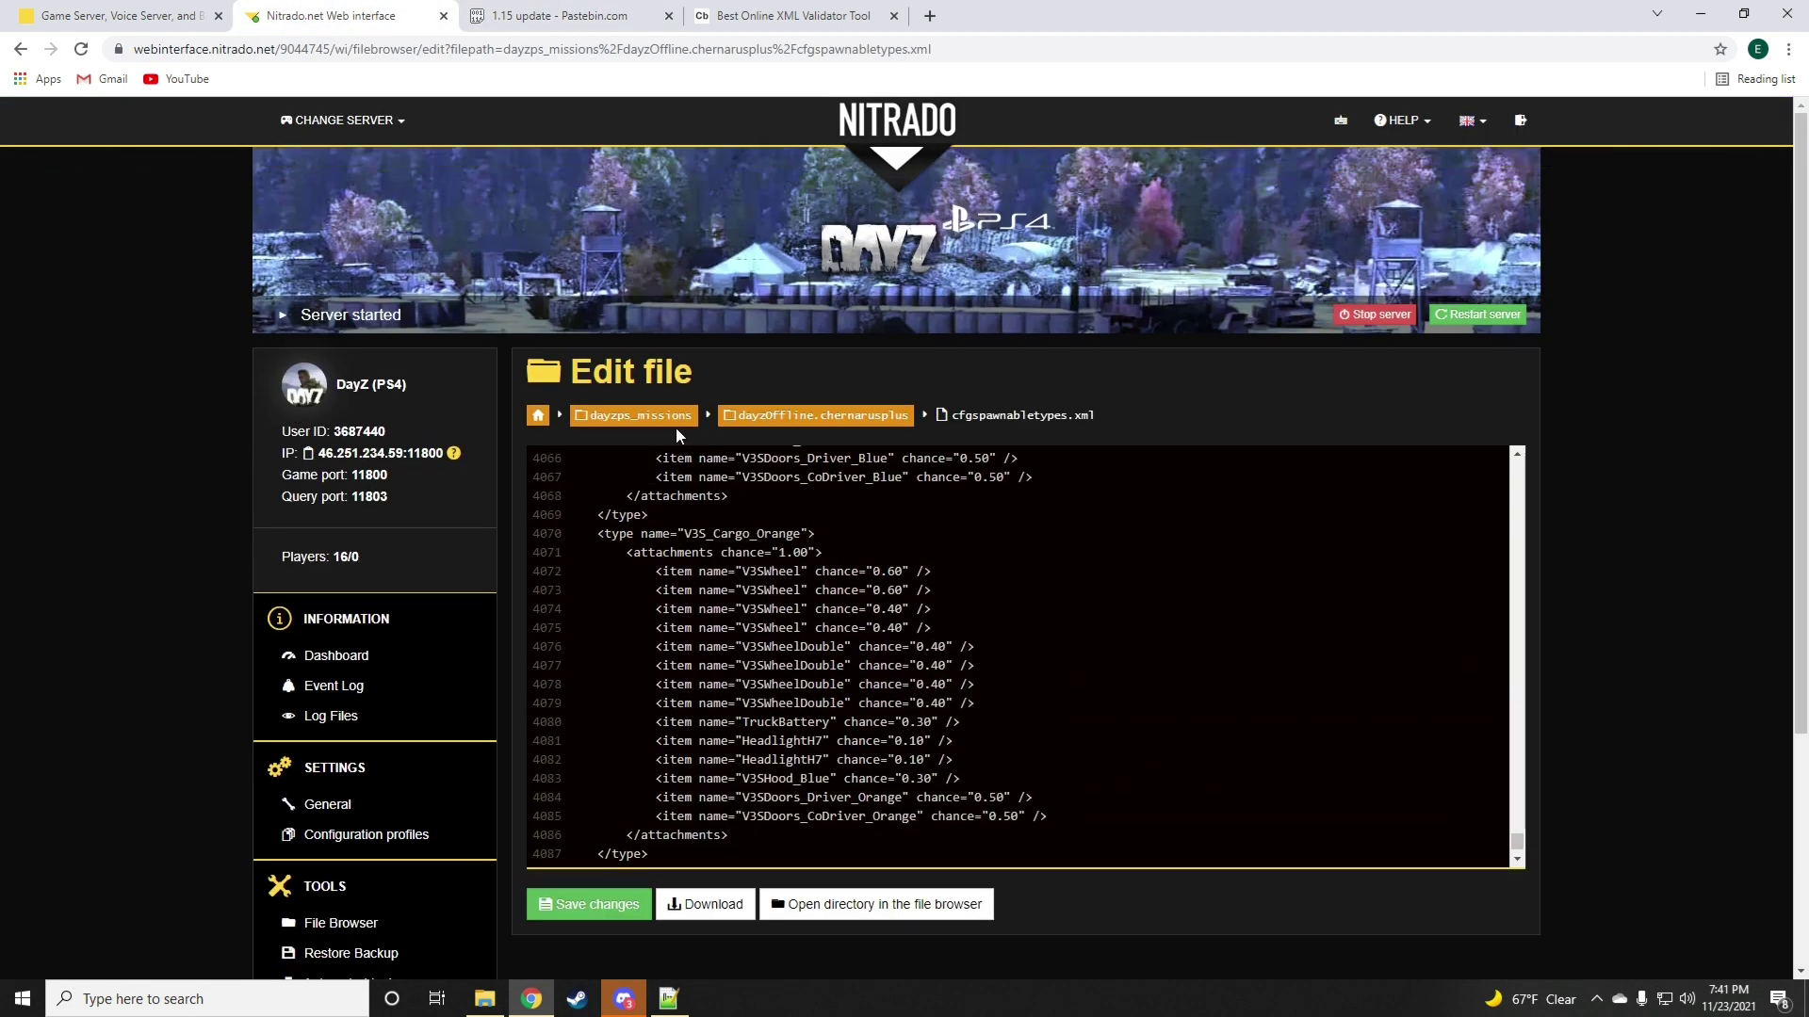
{"action": "left_click", "coordinate": [648, 417]}
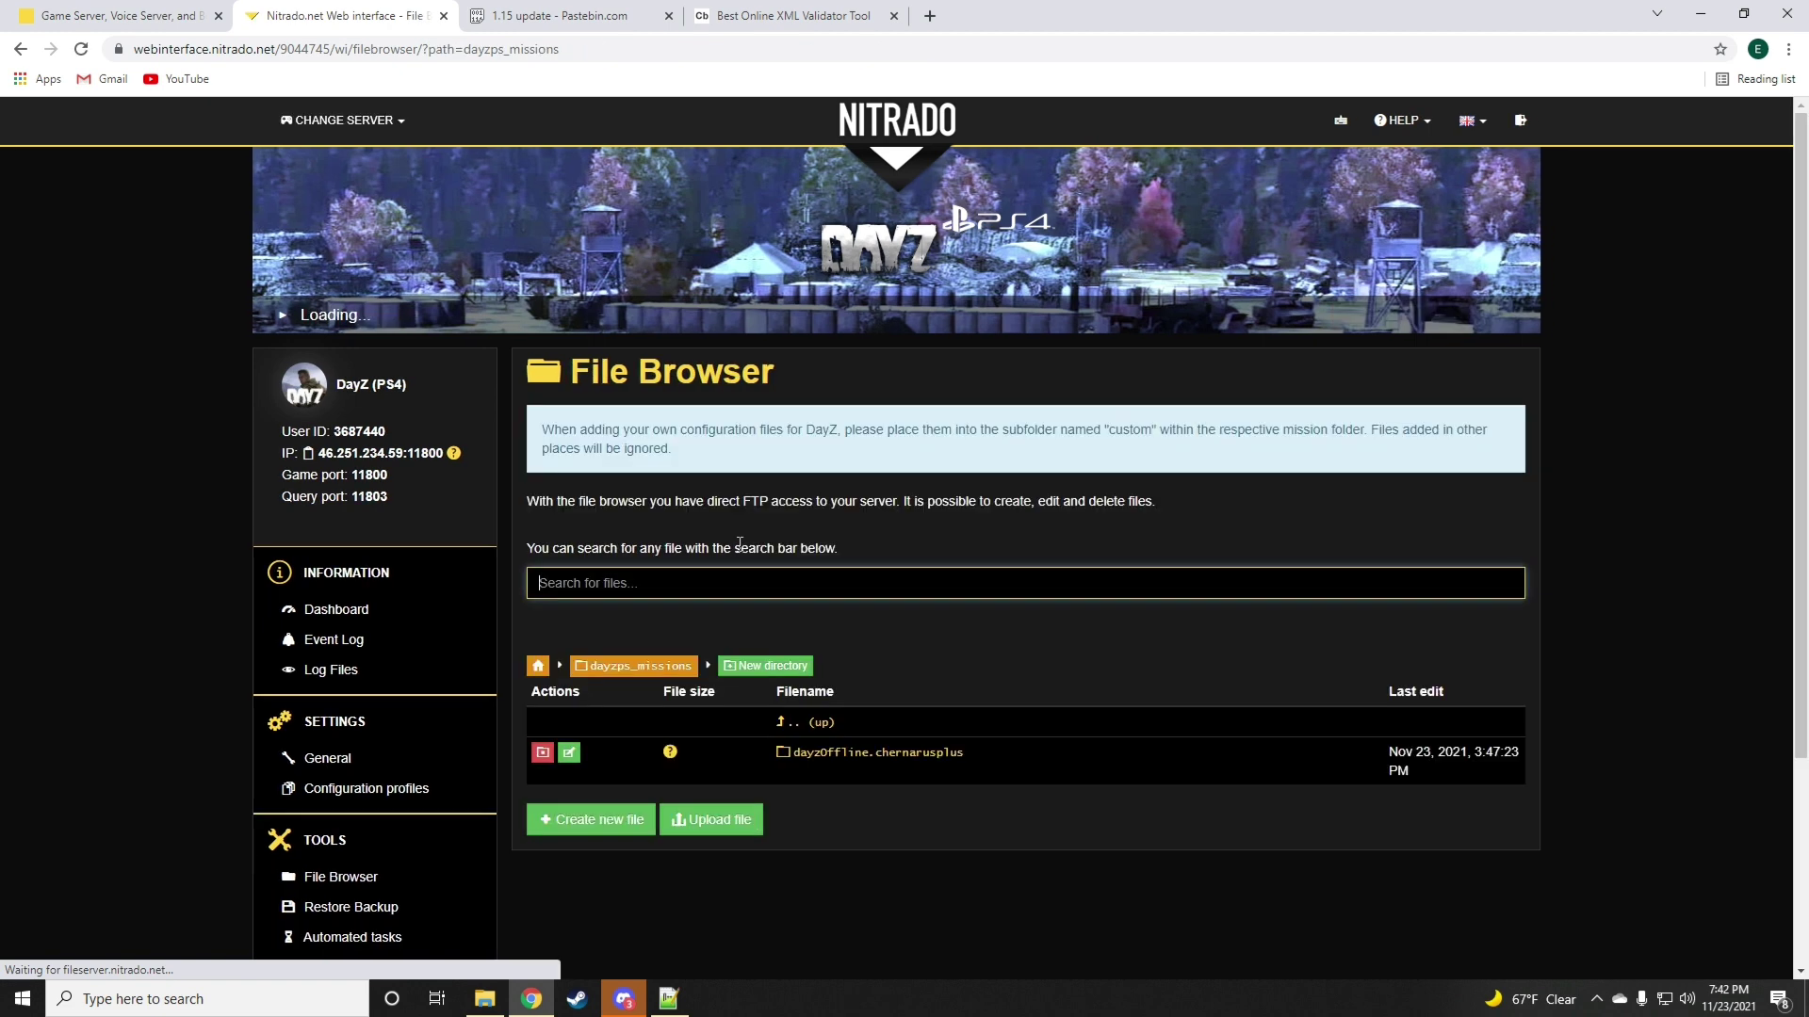
{"action": "scroll", "coordinate": [787, 584], "scroll_direction": "down", "scroll_amount": 2}
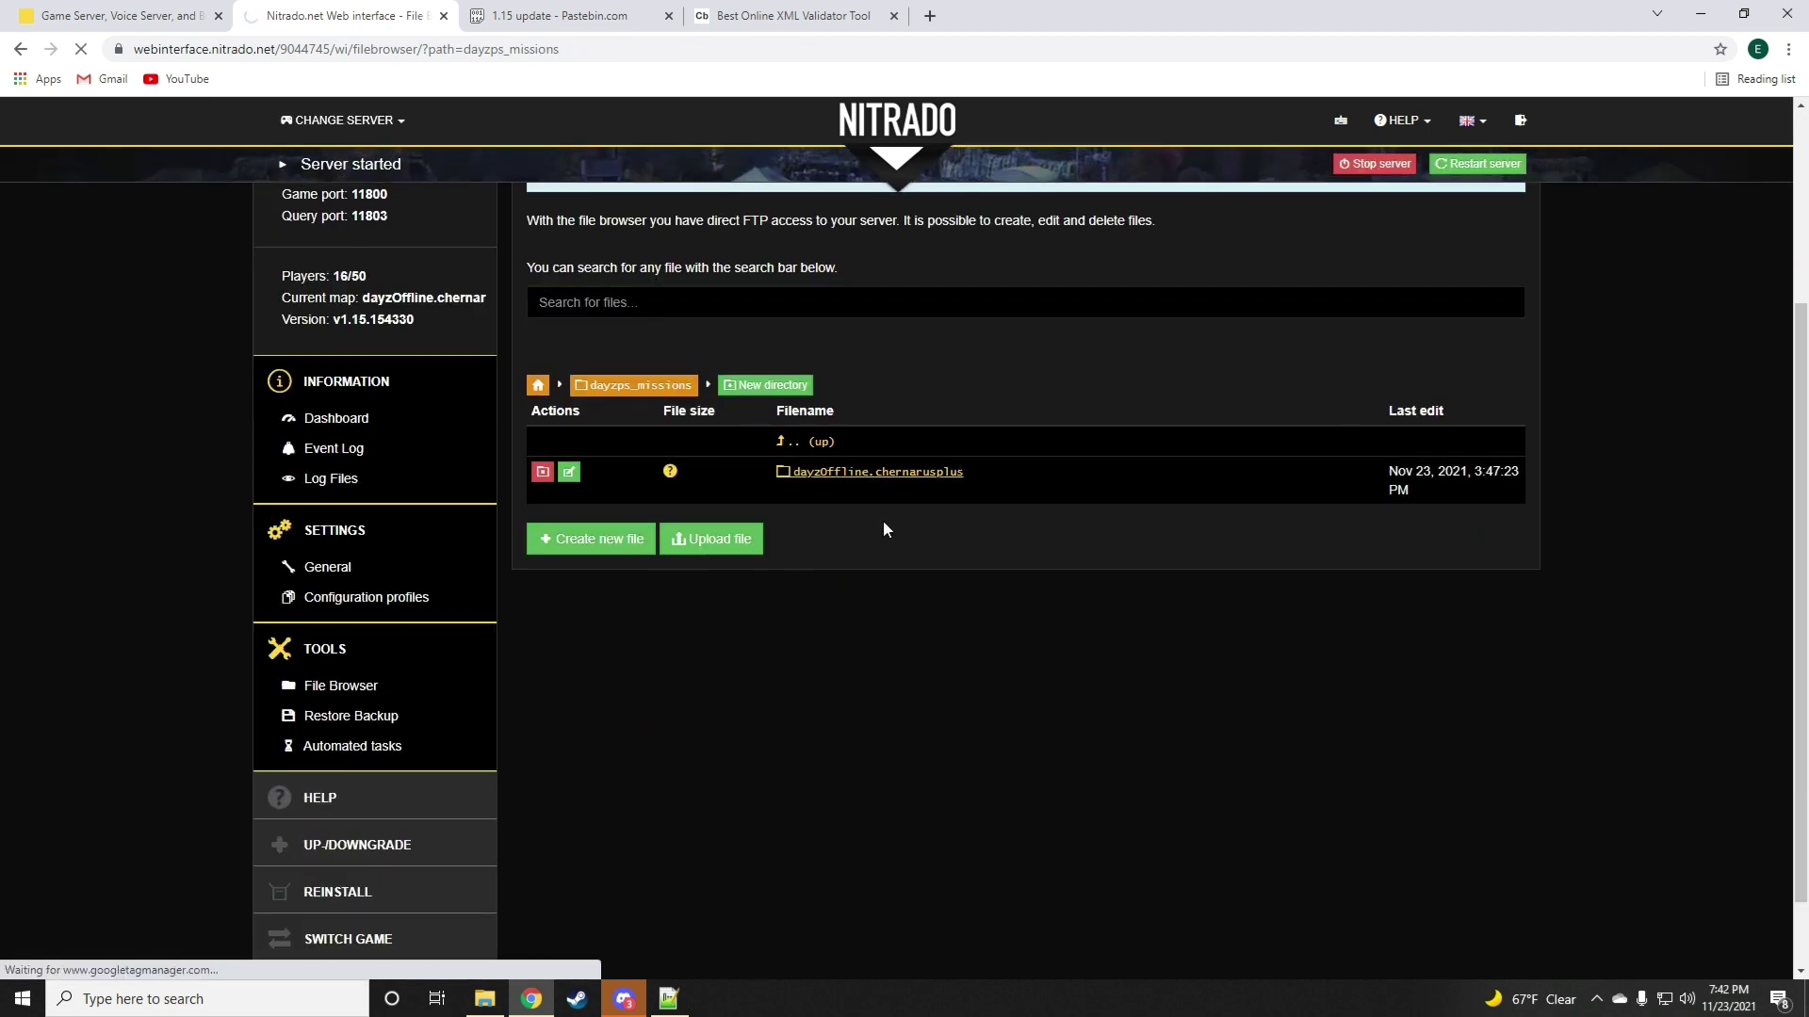
{"action": "scroll", "coordinate": [884, 520], "scroll_direction": "up", "scroll_amount": 3}
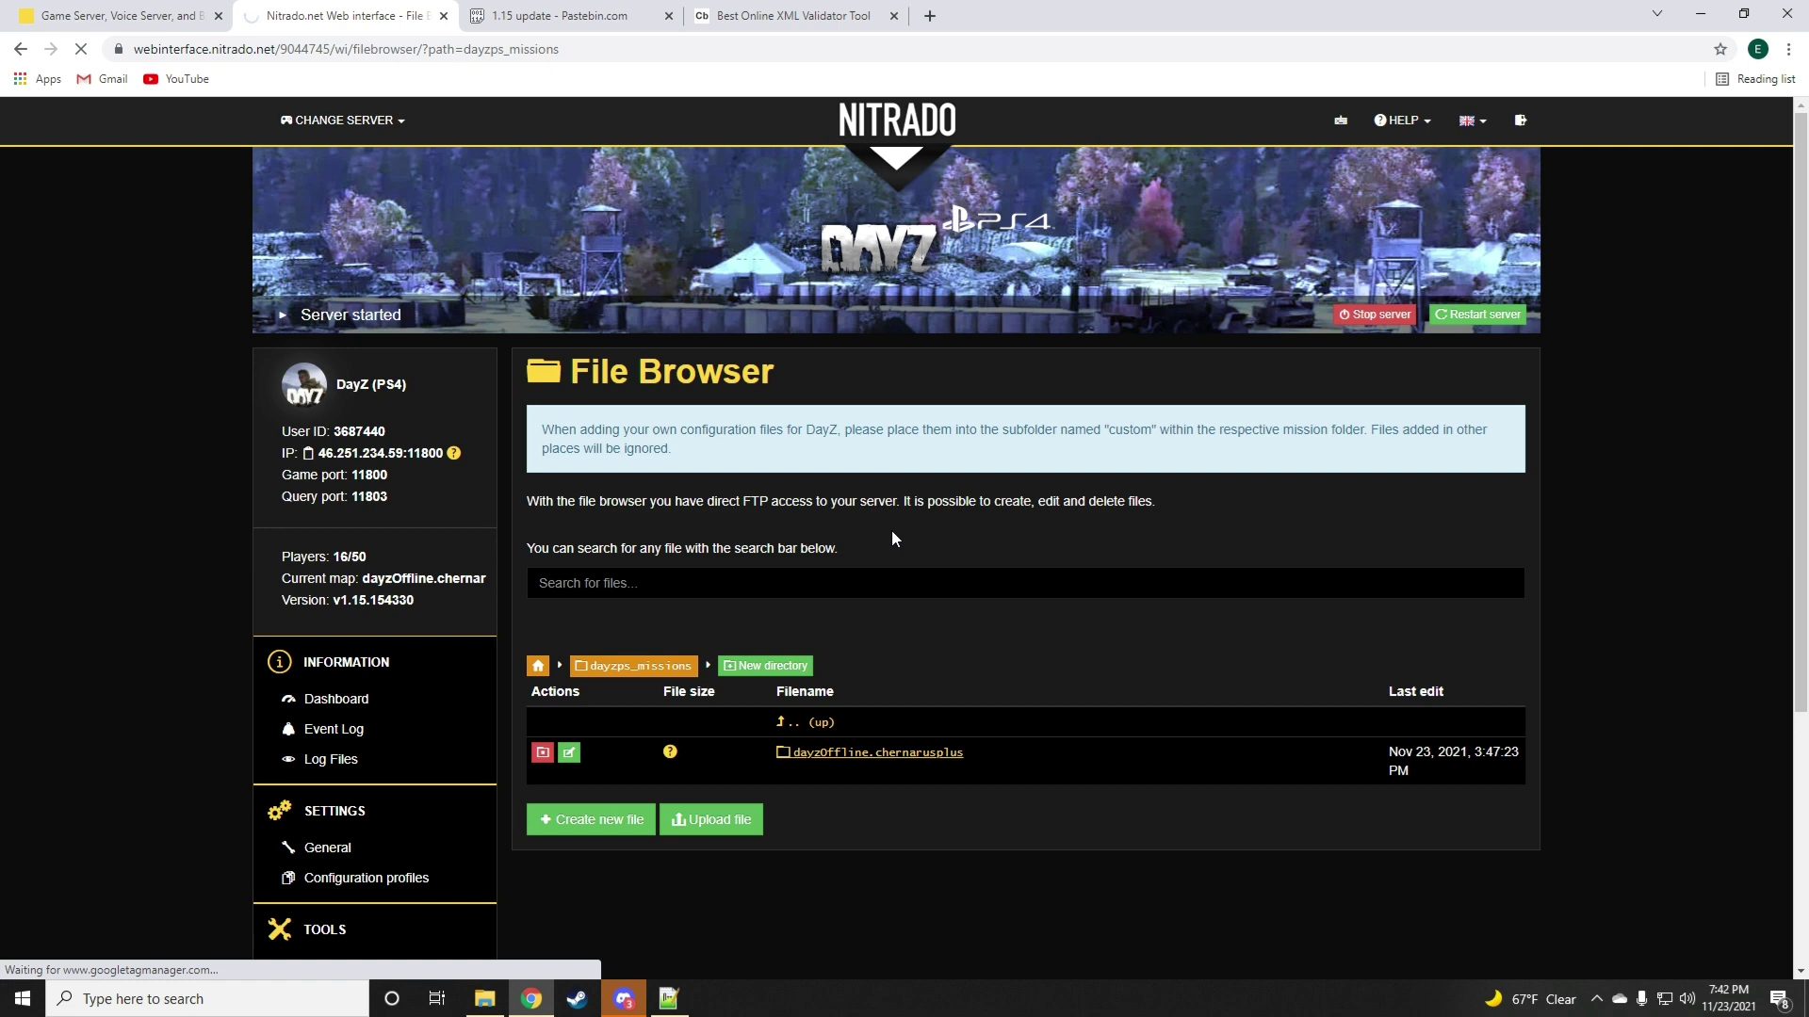
{"action": "scroll", "coordinate": [893, 542], "scroll_direction": "down", "scroll_amount": 10}
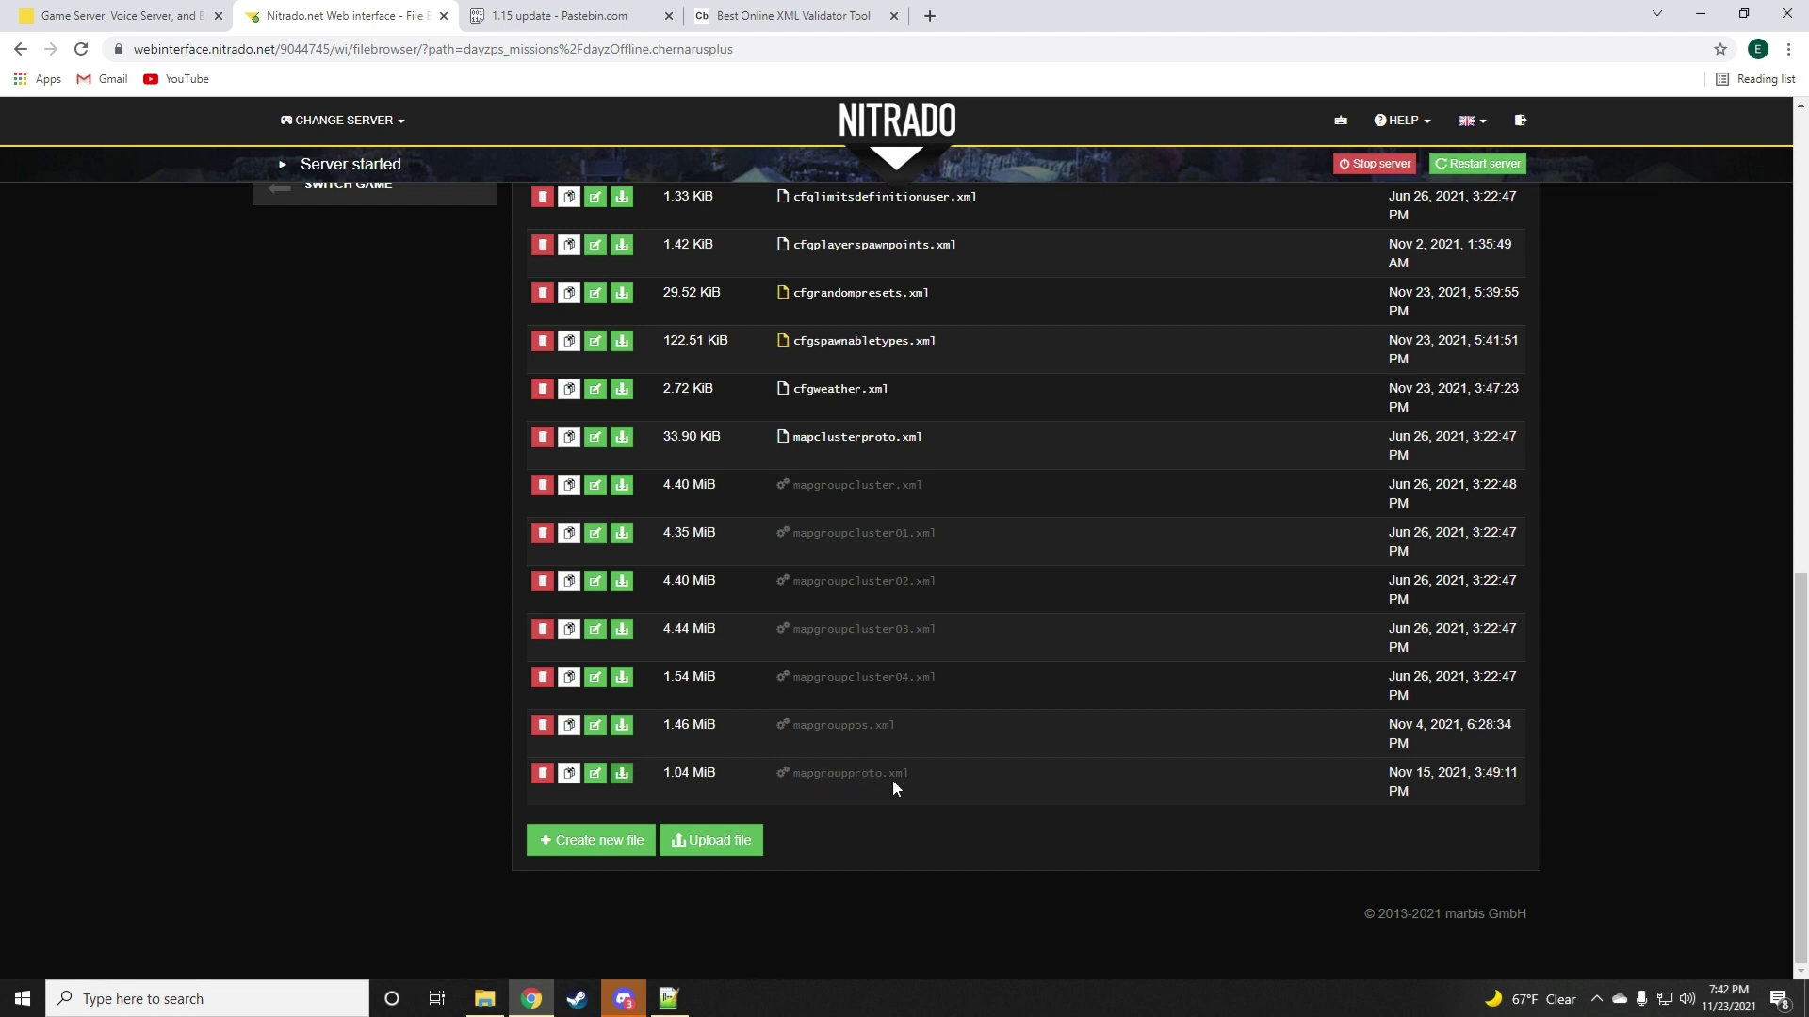
- Download mapgroupproto.xml from the server and open it from the Downloads folder in Notepad++
{"action": "right_click", "coordinate": [116, 963]}
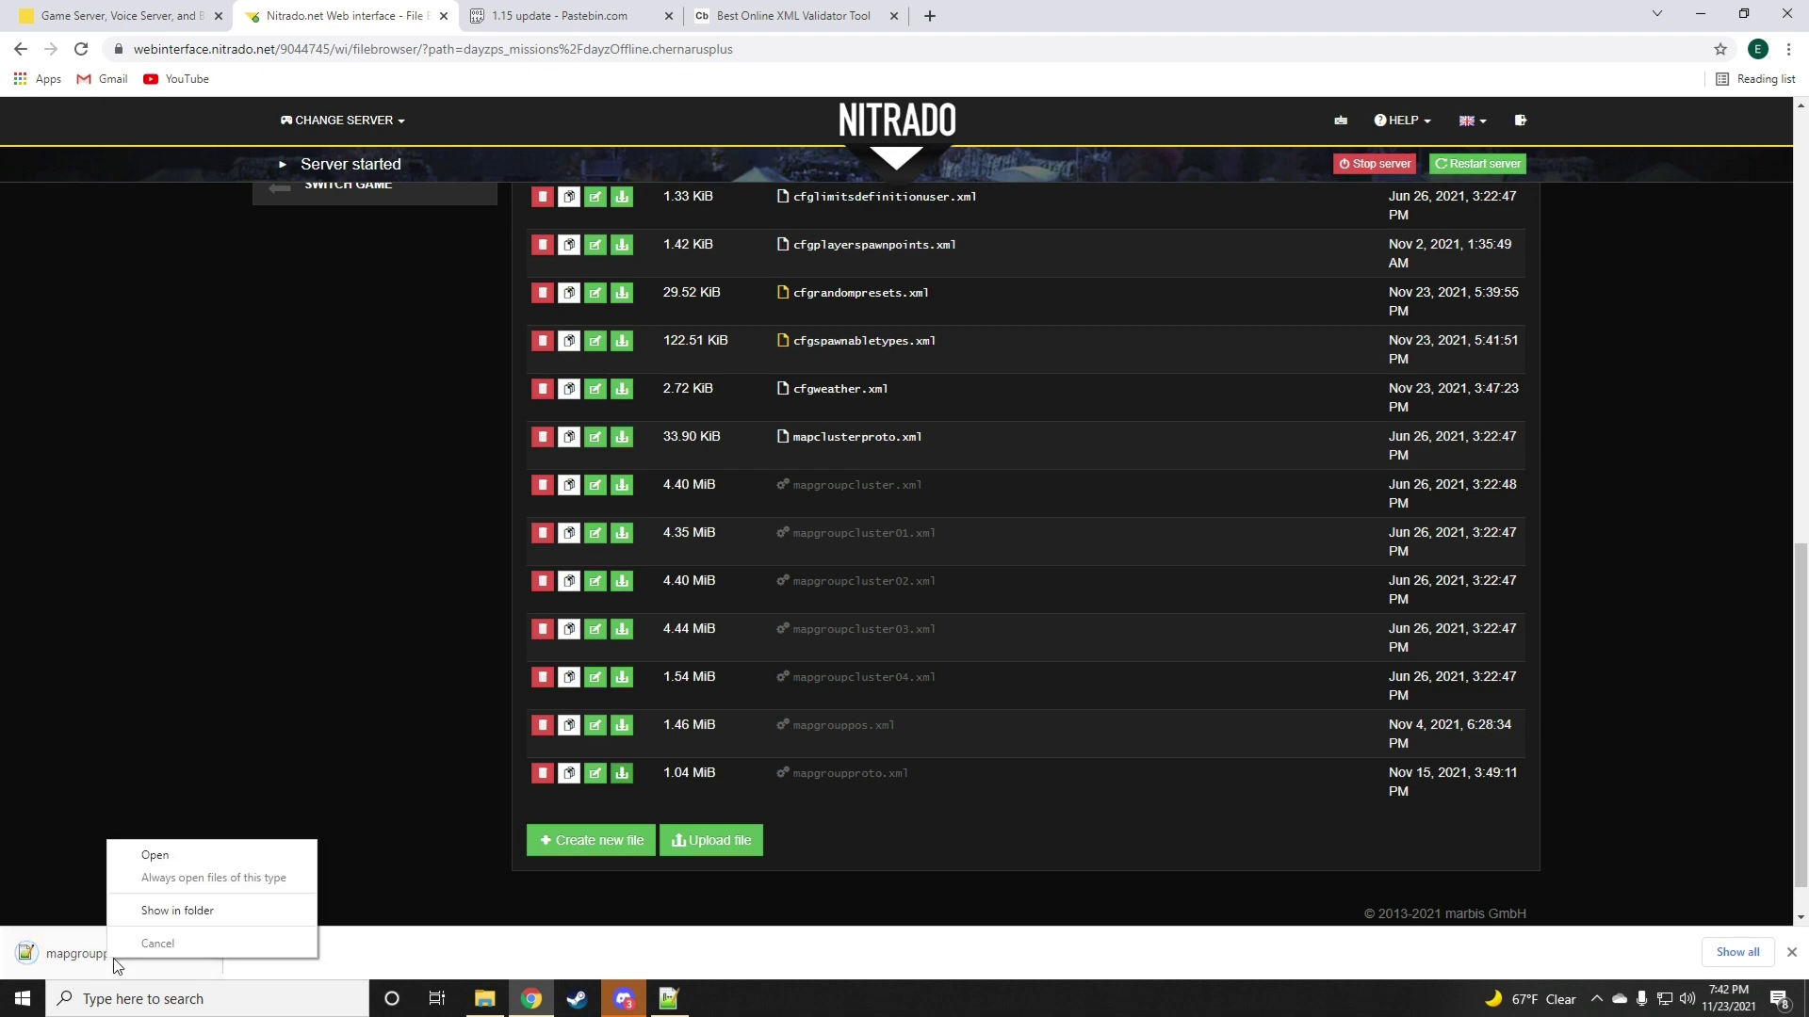
{"action": "left_click", "coordinate": [162, 912]}
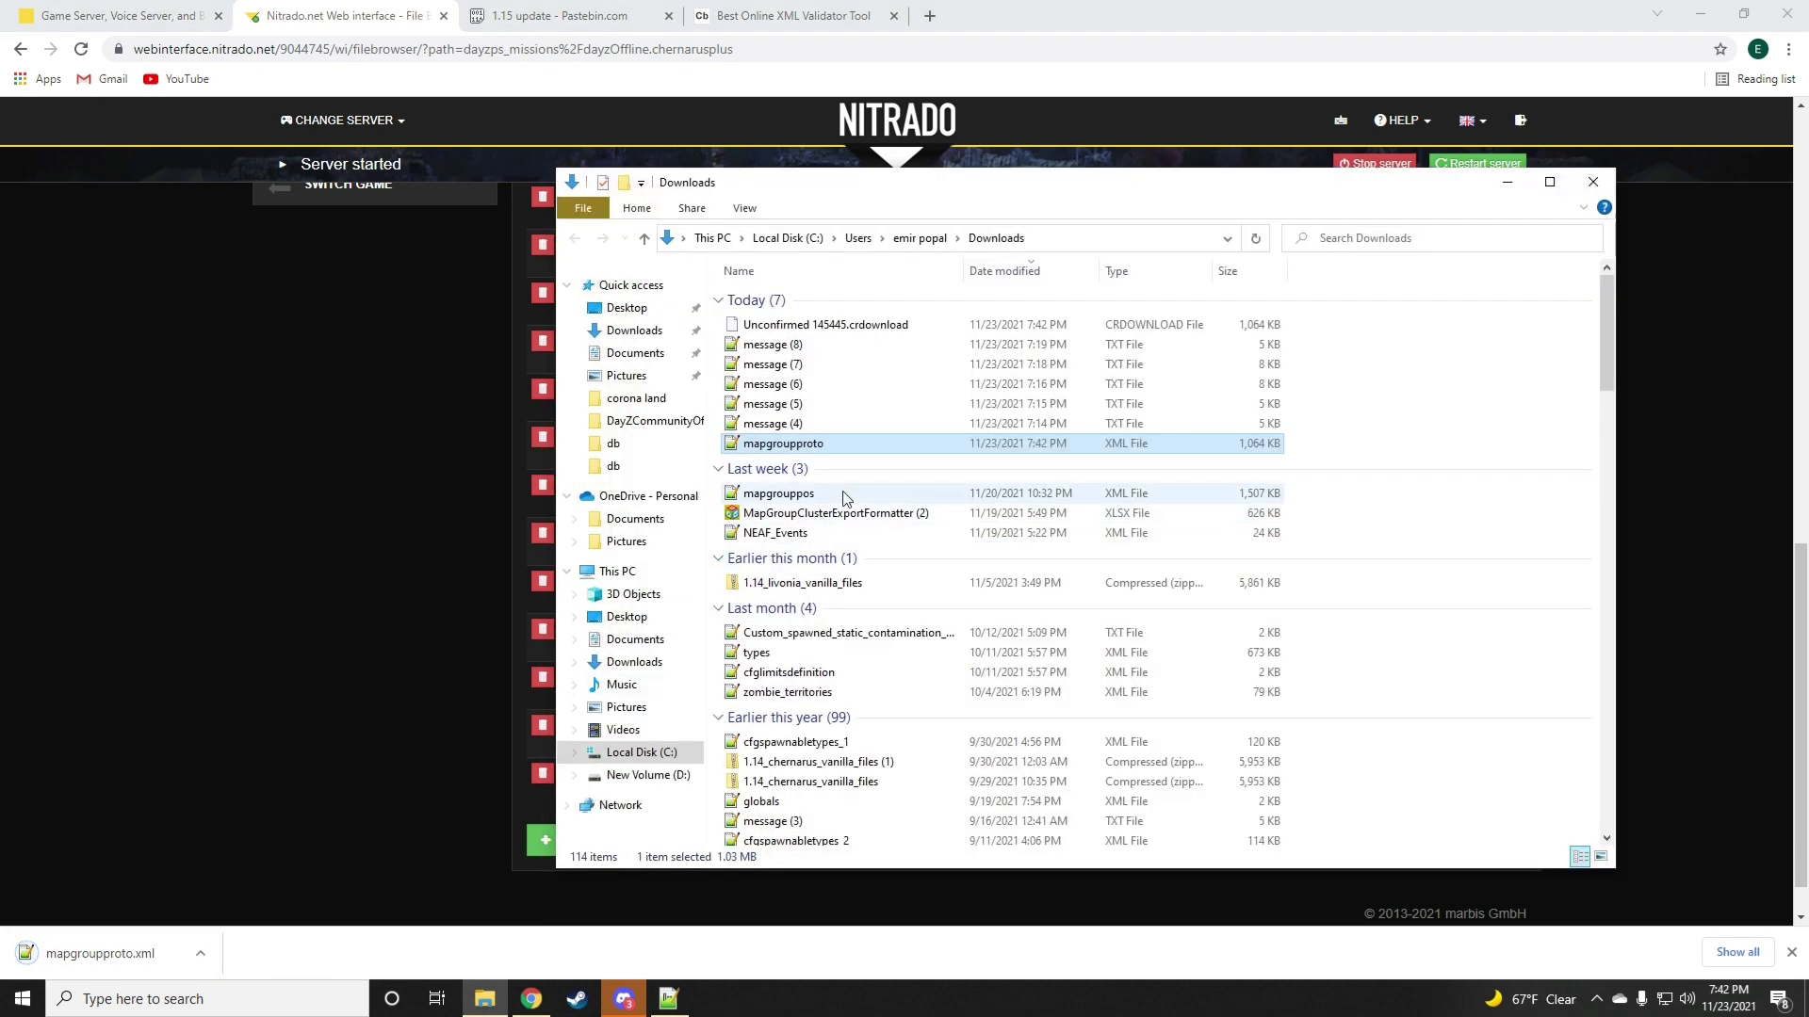
{"action": "double_click", "coordinate": [863, 445]}
{"action": "left_click", "coordinate": [660, 456]}
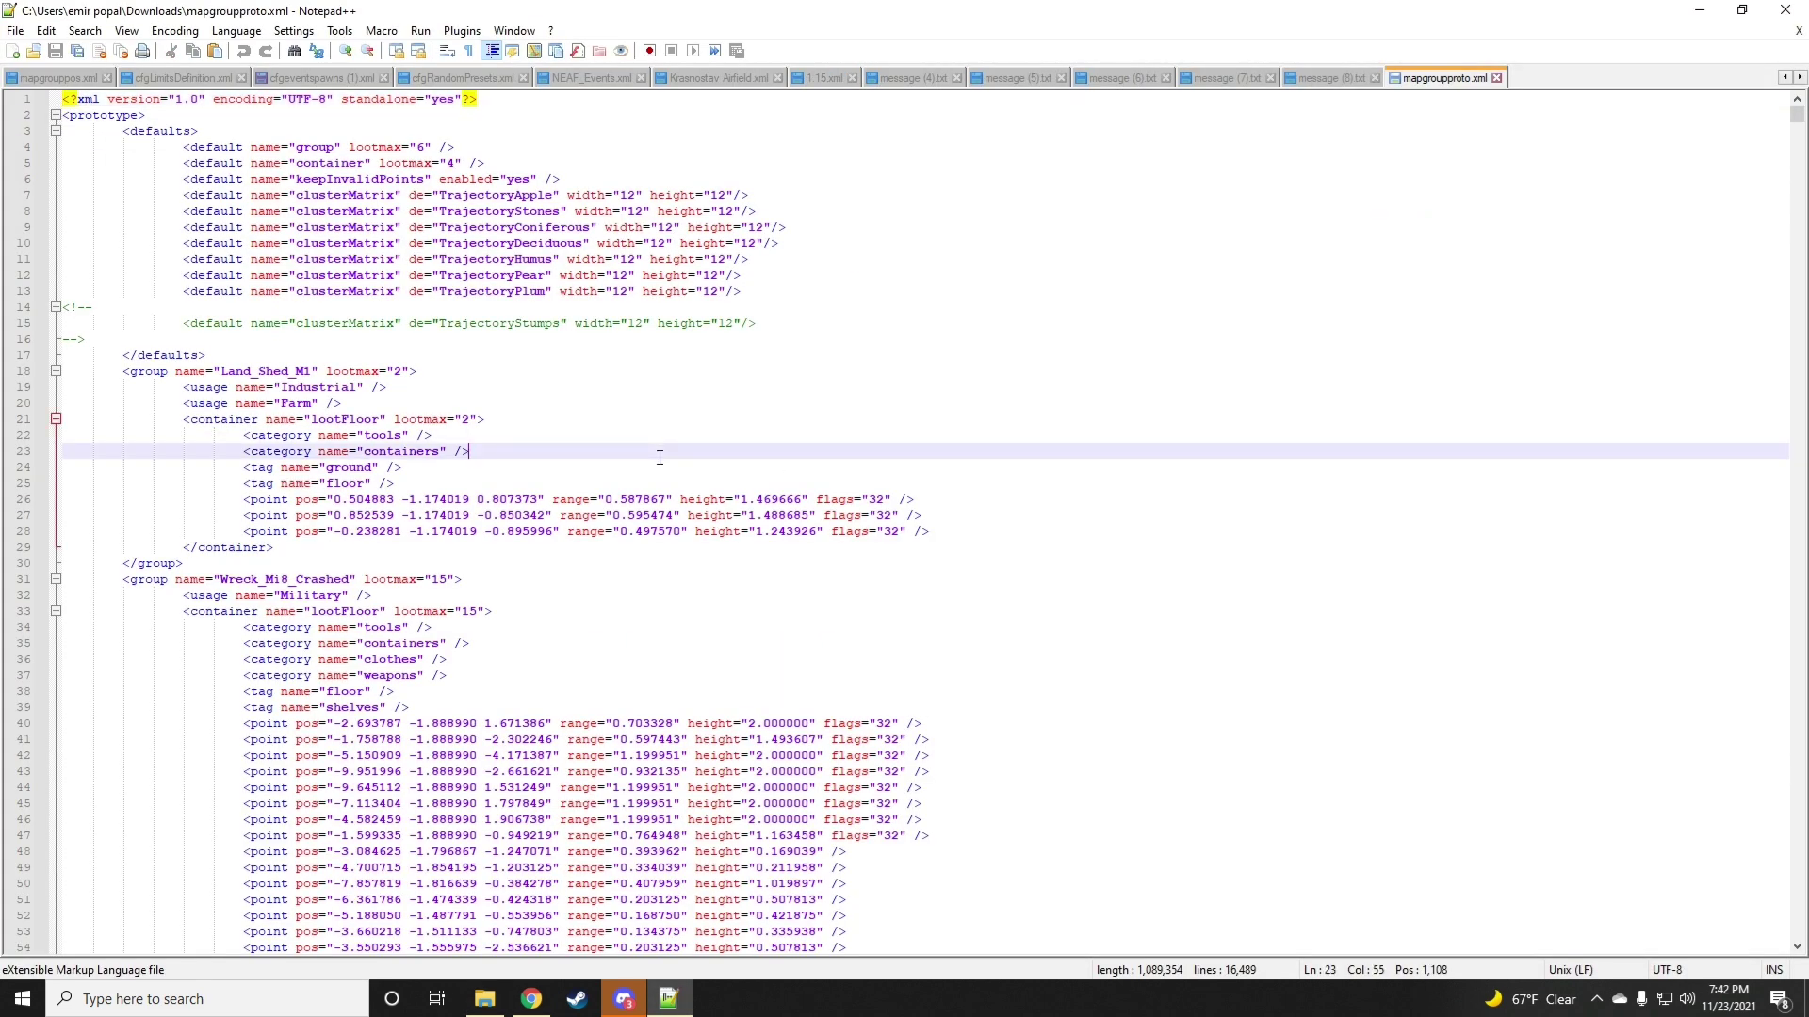
- Copy the mapgroupproto add section of the 1.15 update paste in Chrome, from the ChristmasTree group through the end of the Wreck_SantasSleigh group
{"action": "left_click", "coordinate": [532, 999]}
{"action": "left_click", "coordinate": [565, 15]}
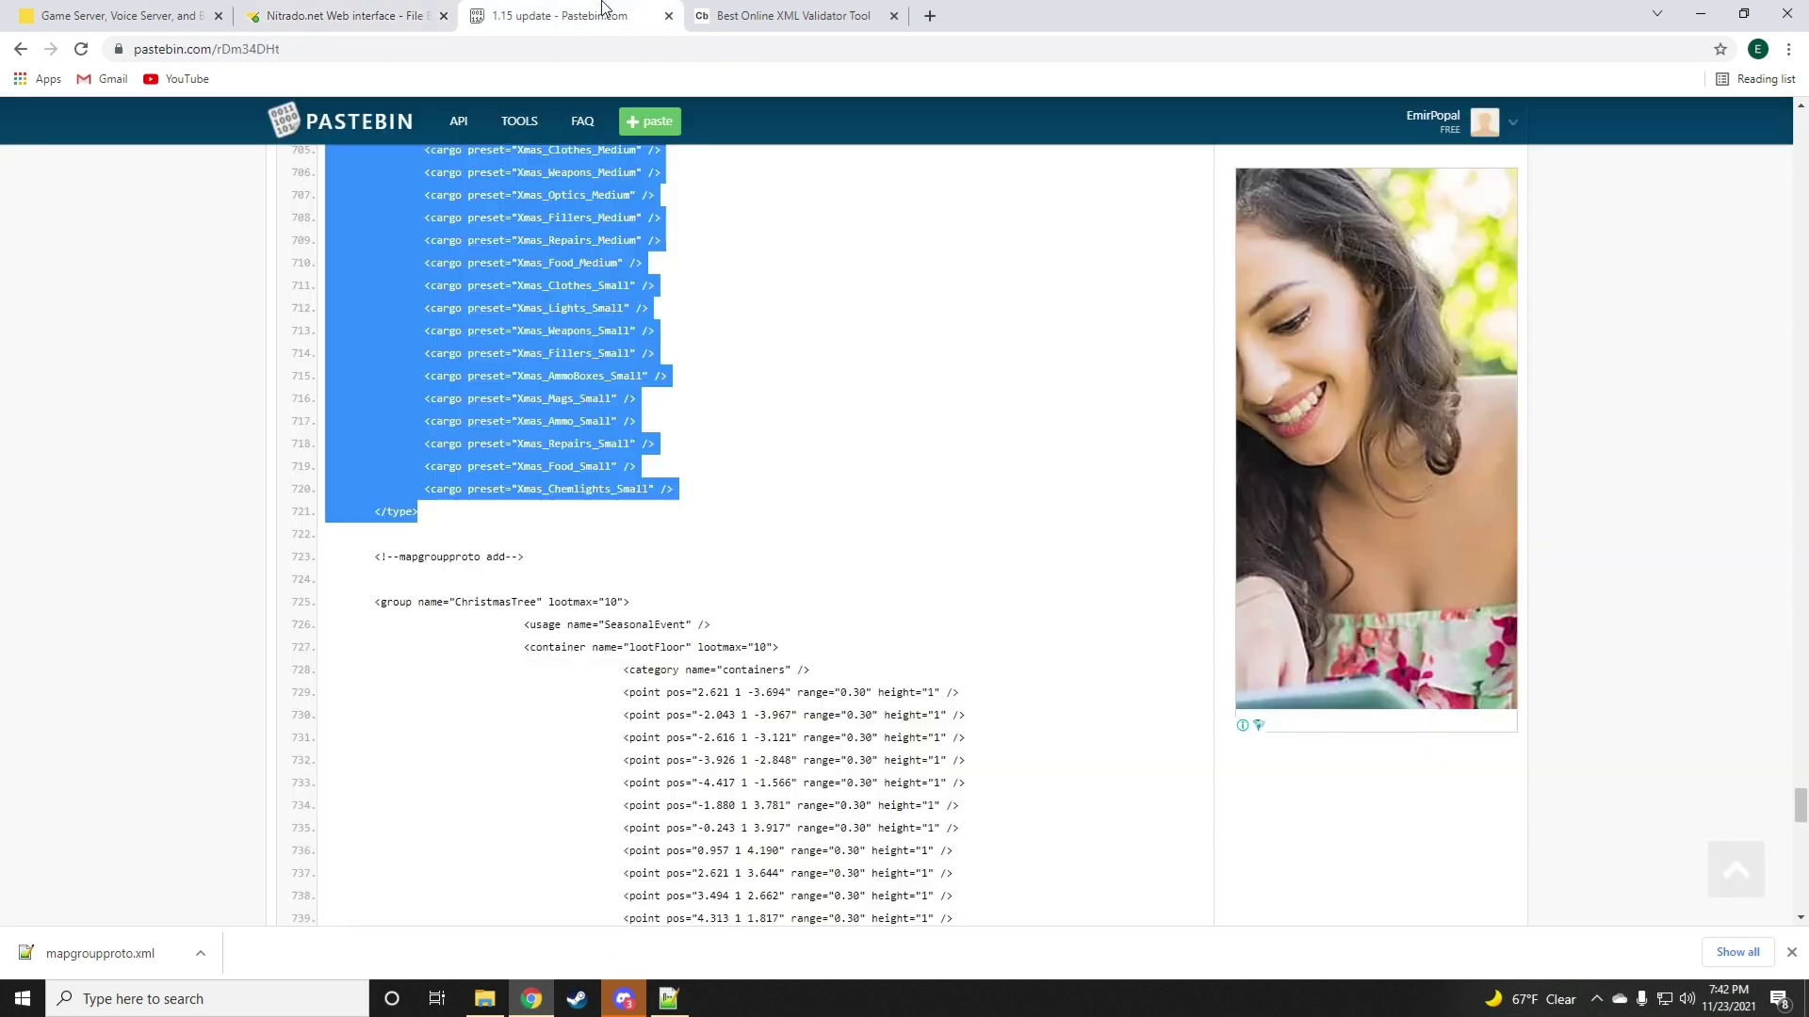
{"action": "scroll", "coordinate": [464, 451], "scroll_direction": "down", "scroll_amount": 2}
{"action": "left_click_drag", "start_coordinate": [375, 411], "coordinate": [734, 337]}
{"action": "right_click", "coordinate": [714, 260]}
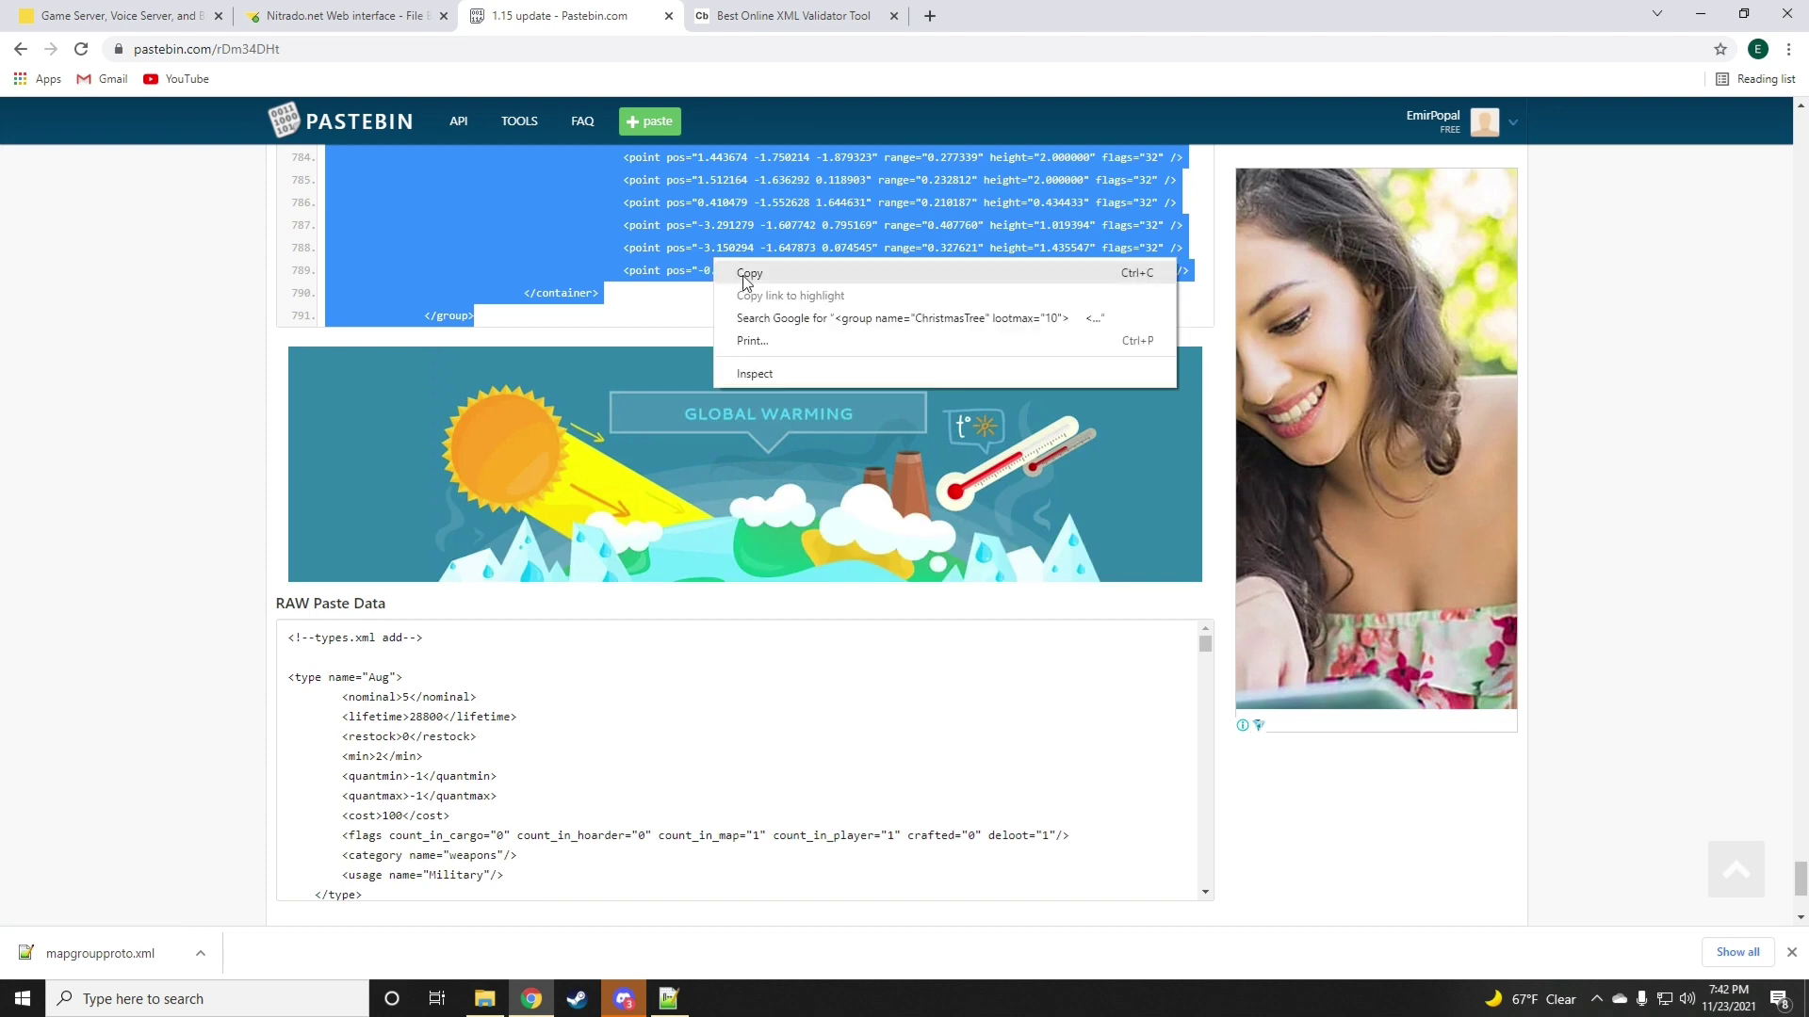
{"action": "left_click", "coordinate": [741, 275]}
- Insert the copied groups into mapgroupproto.xml in Notepad++ on a new line between the Wreck_Mi8_Crashed and Land_Bar groups
{"action": "left_click", "coordinate": [668, 998]}
{"action": "scroll", "coordinate": [438, 606], "scroll_direction": "down", "scroll_amount": 10}
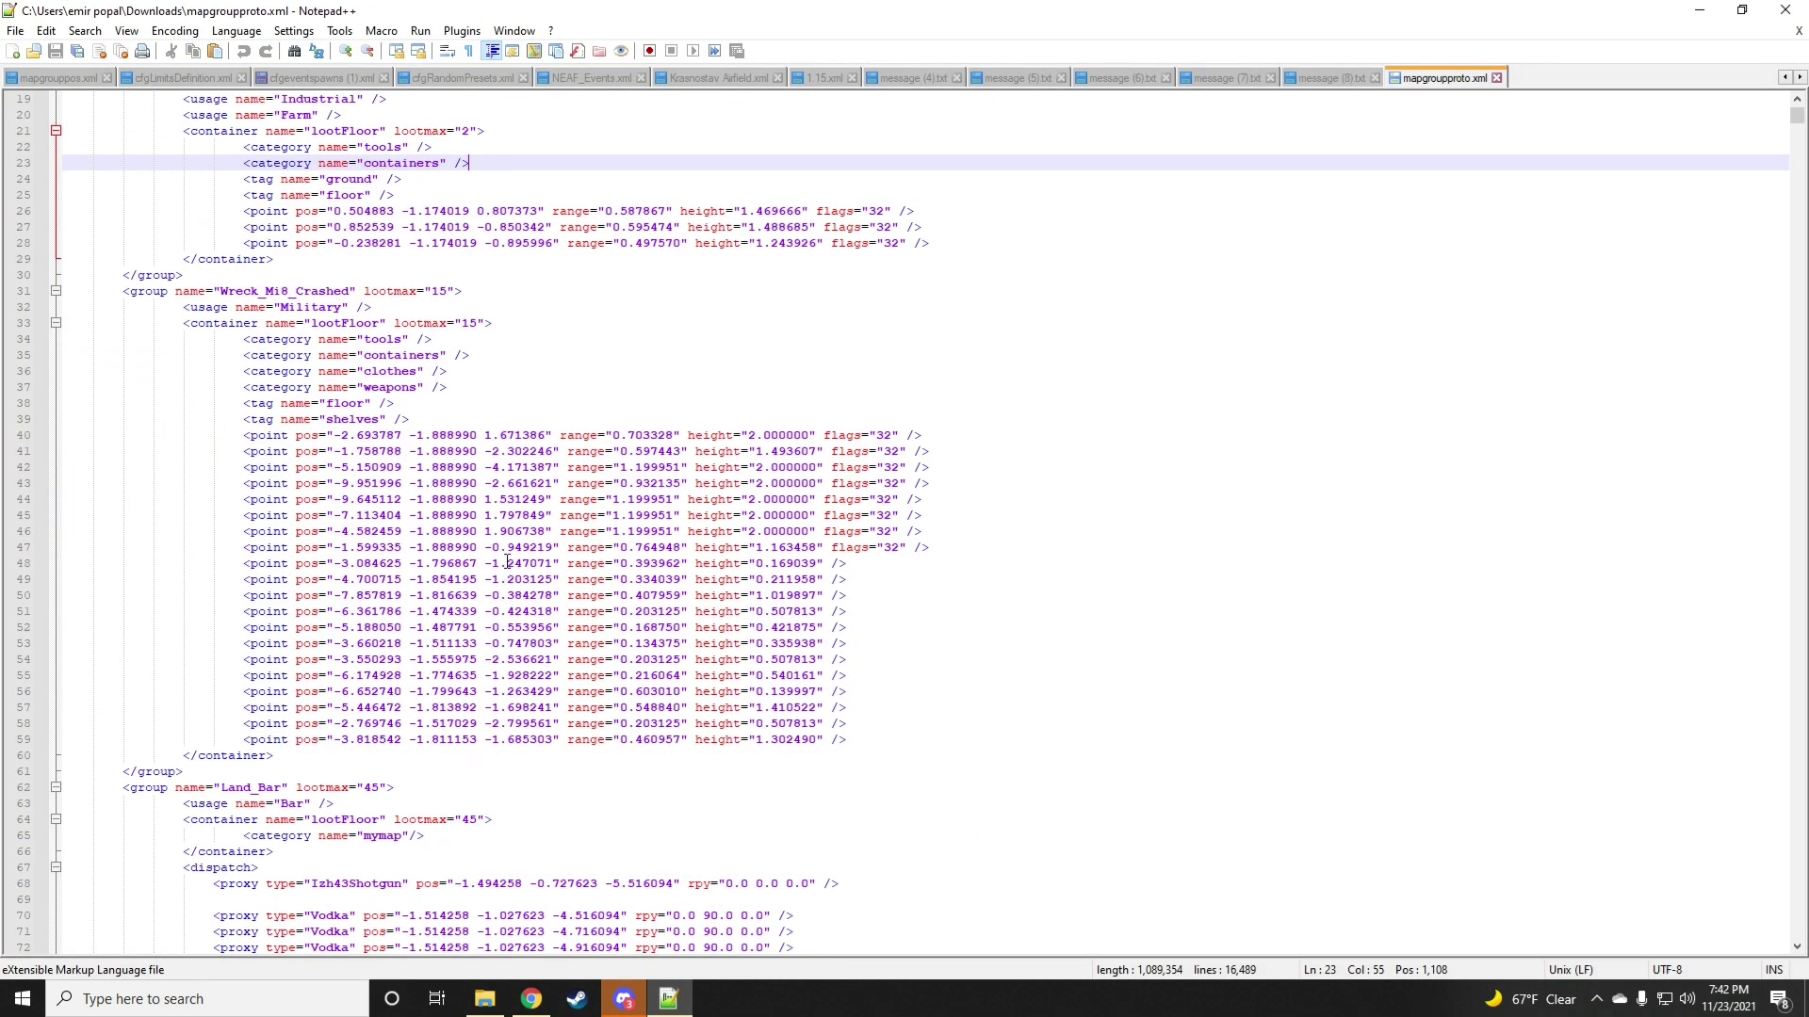
{"action": "left_click", "coordinate": [253, 577]}
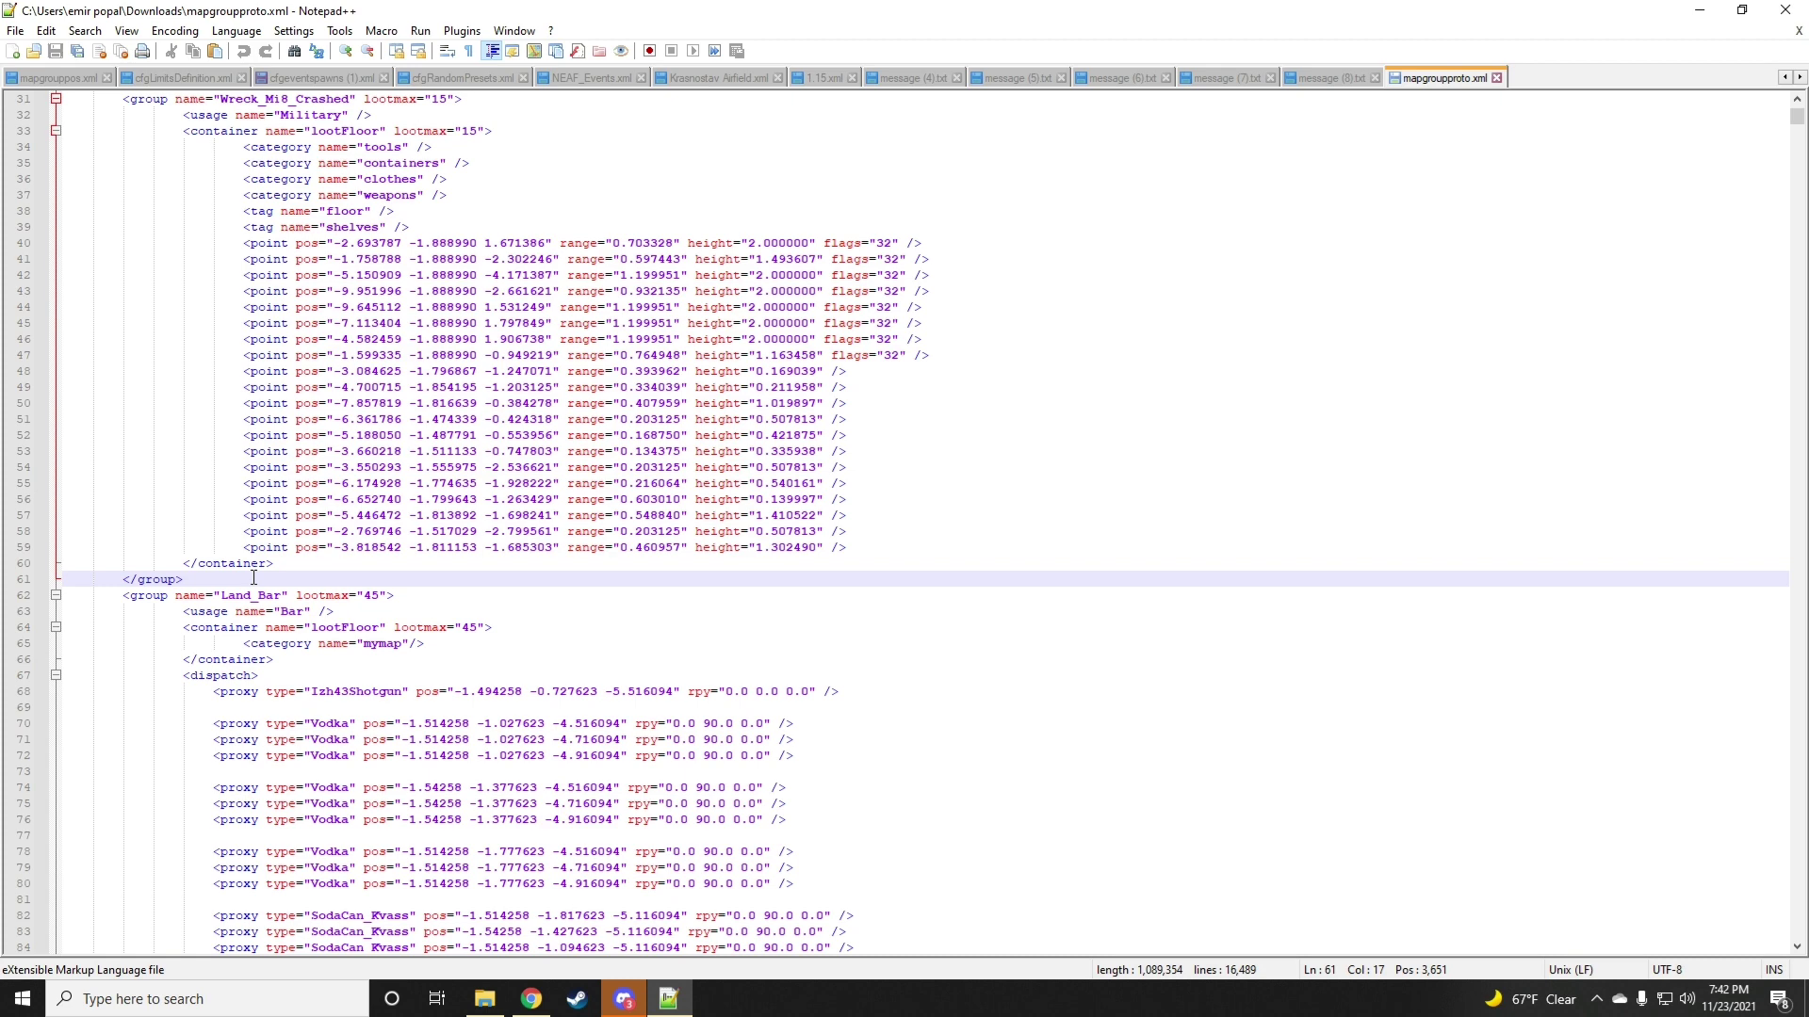
{"action": "key", "text": "Return"}
{"action": "right_click", "coordinate": [280, 596]}
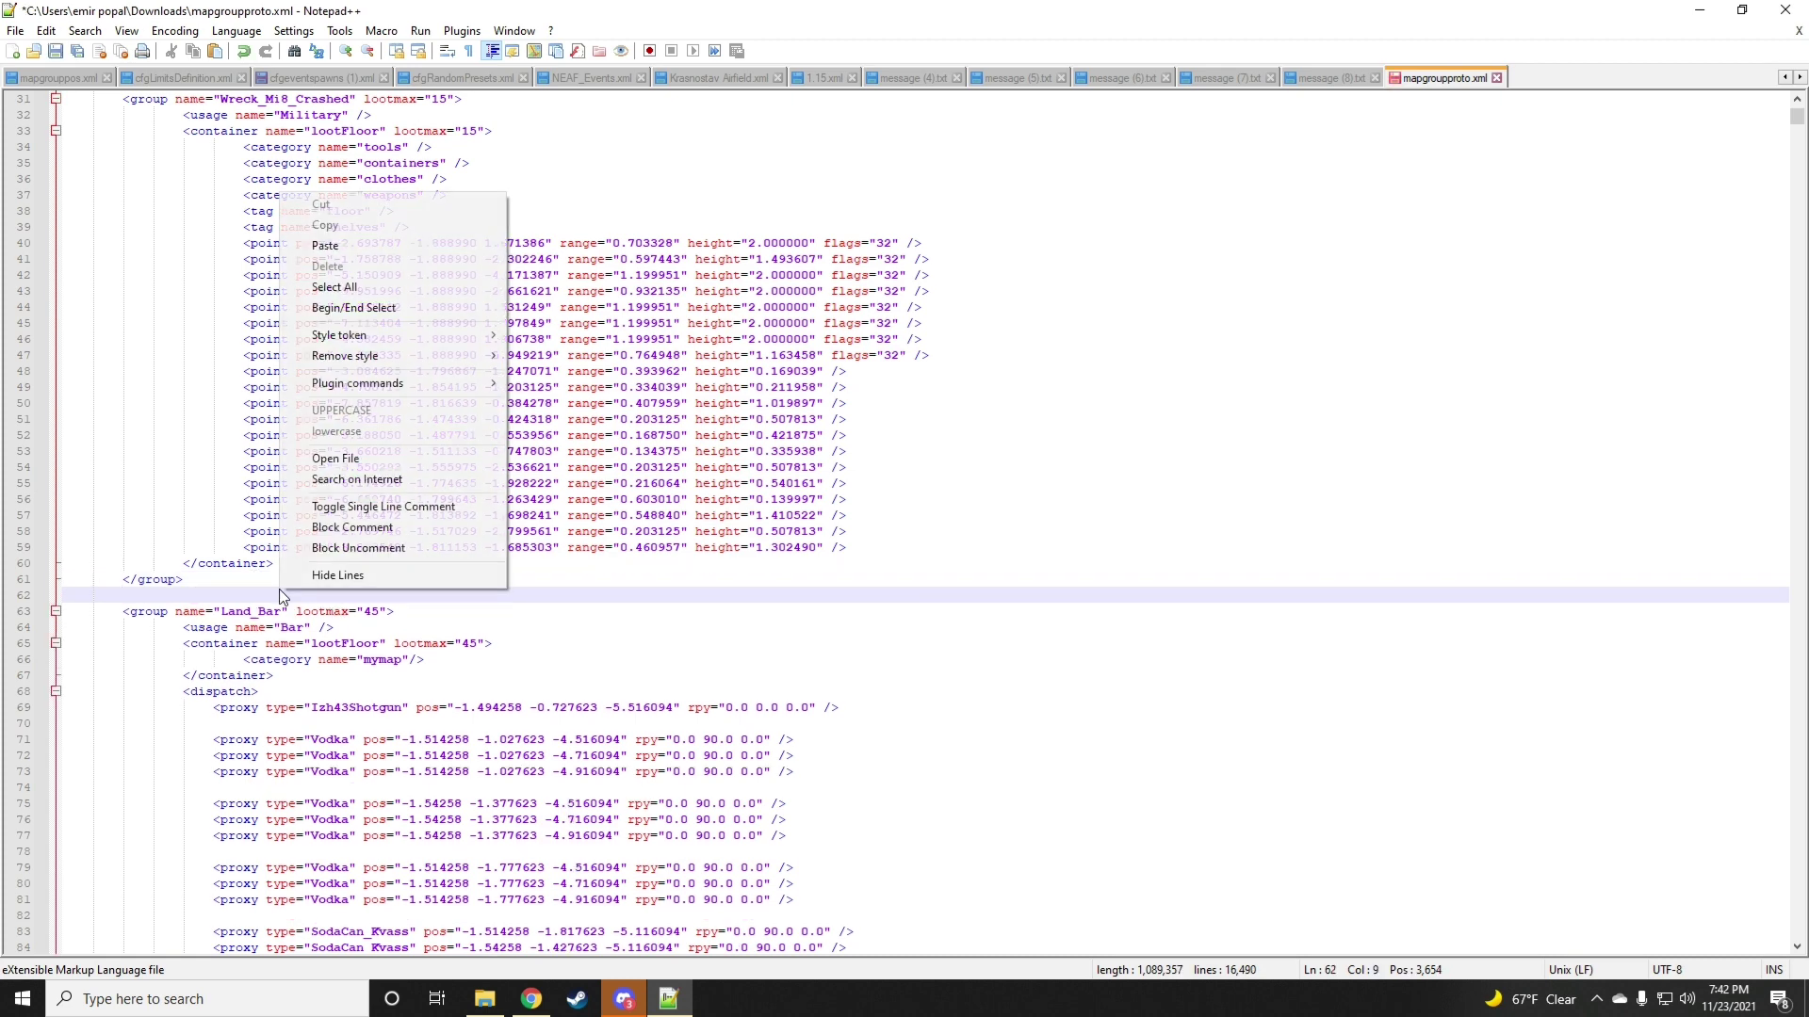
{"action": "left_click", "coordinate": [311, 247]}
{"action": "scroll", "coordinate": [429, 492], "scroll_direction": "down", "scroll_amount": 3}
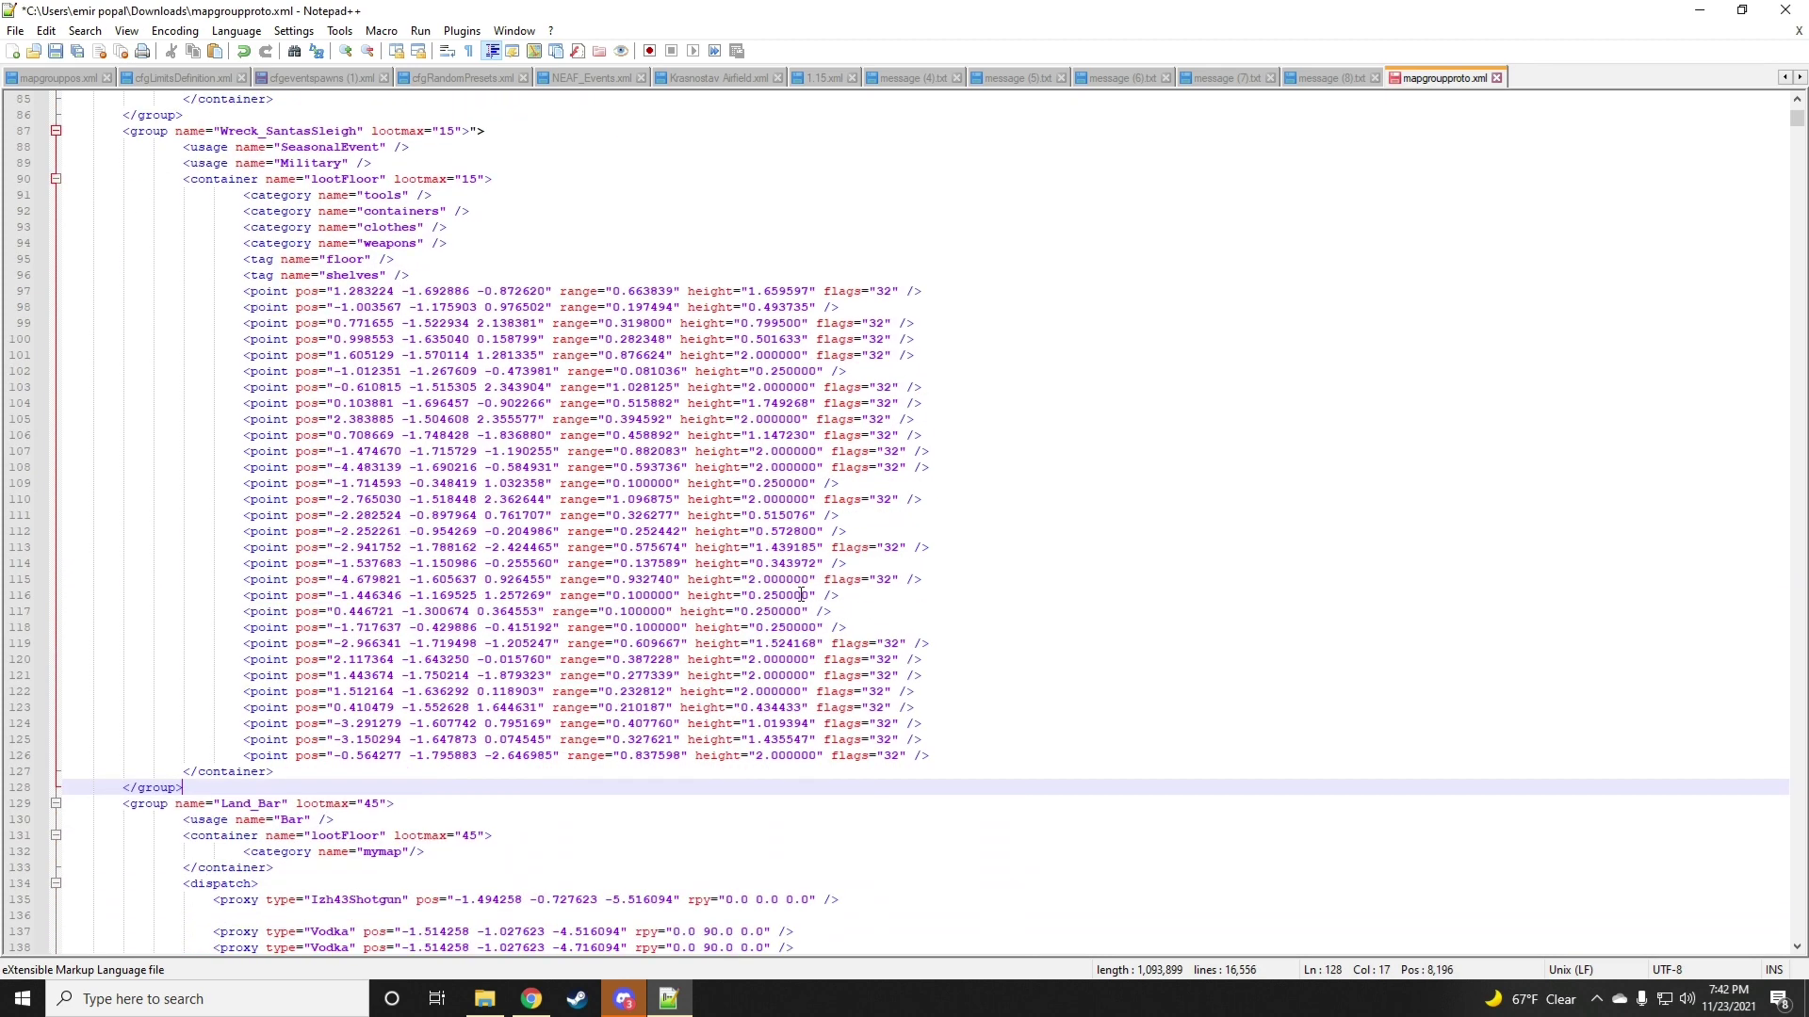
- Copy the entire mapgroupproto.xml code and replace the code in the Code Beautify XML validator with it for validation
{"action": "key", "text": "ctrl+a"}
{"action": "right_click", "coordinate": [1033, 603]}
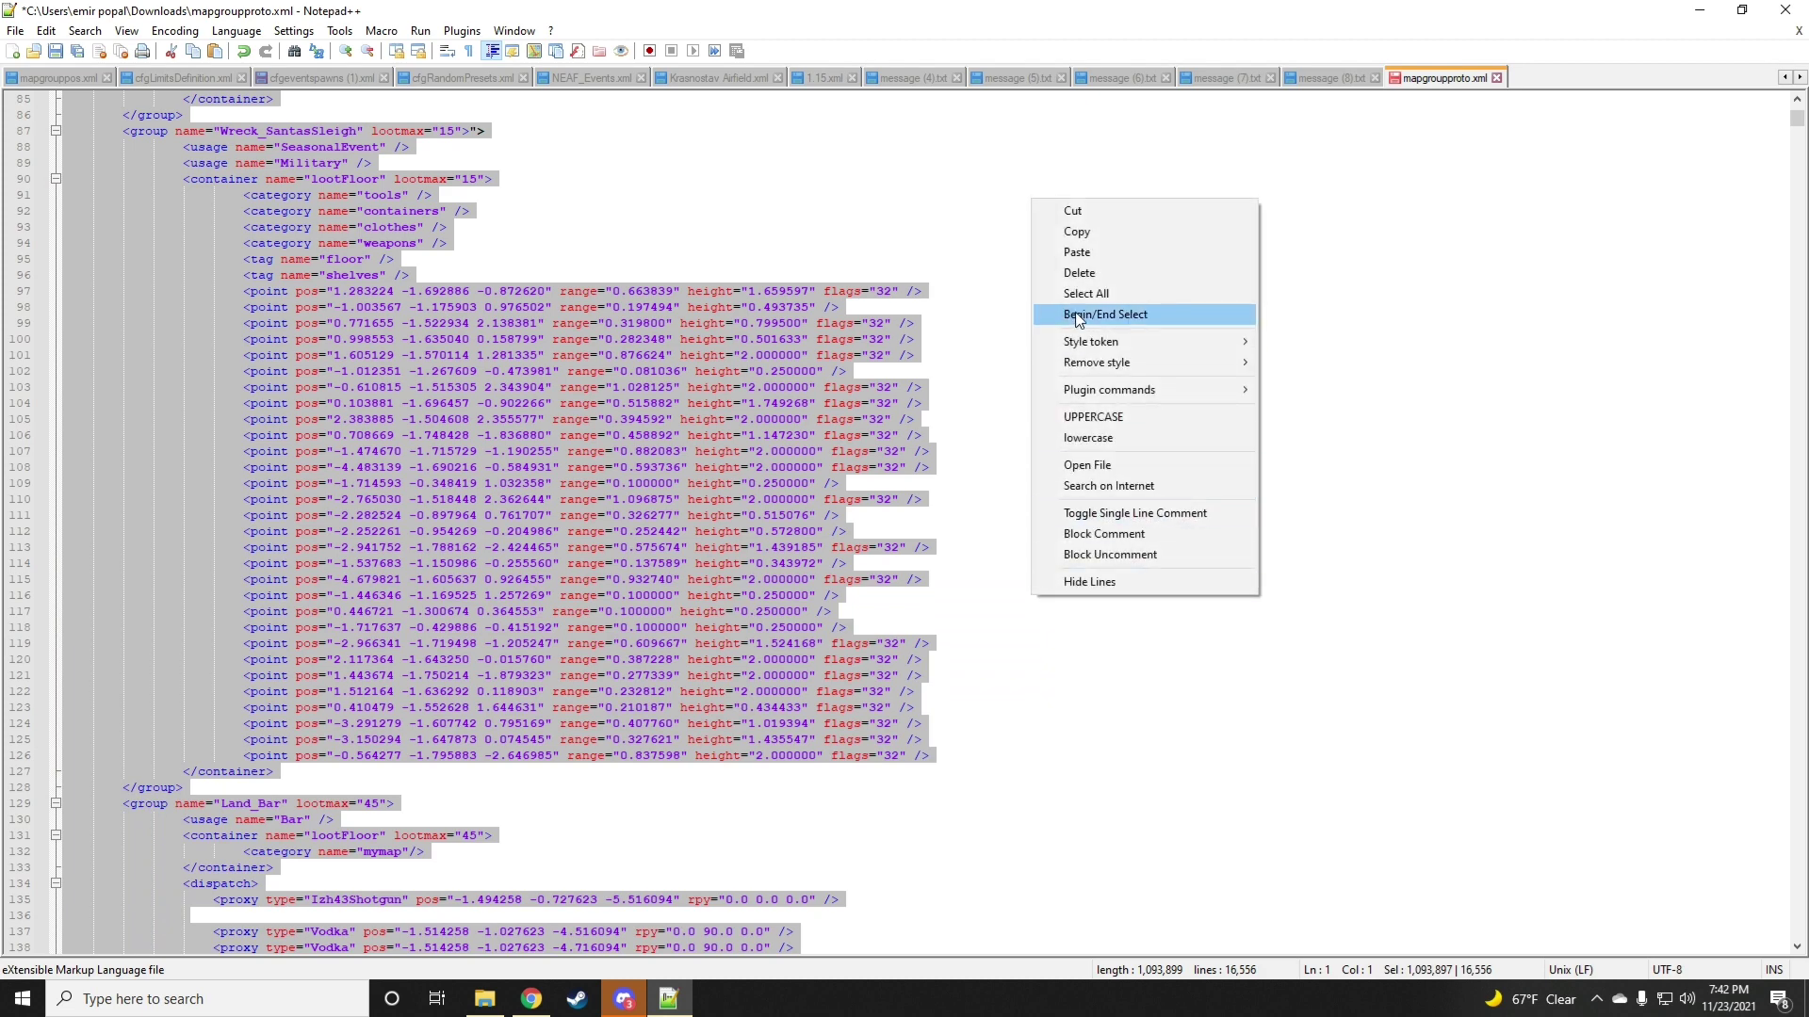
{"action": "left_click", "coordinate": [1079, 233]}
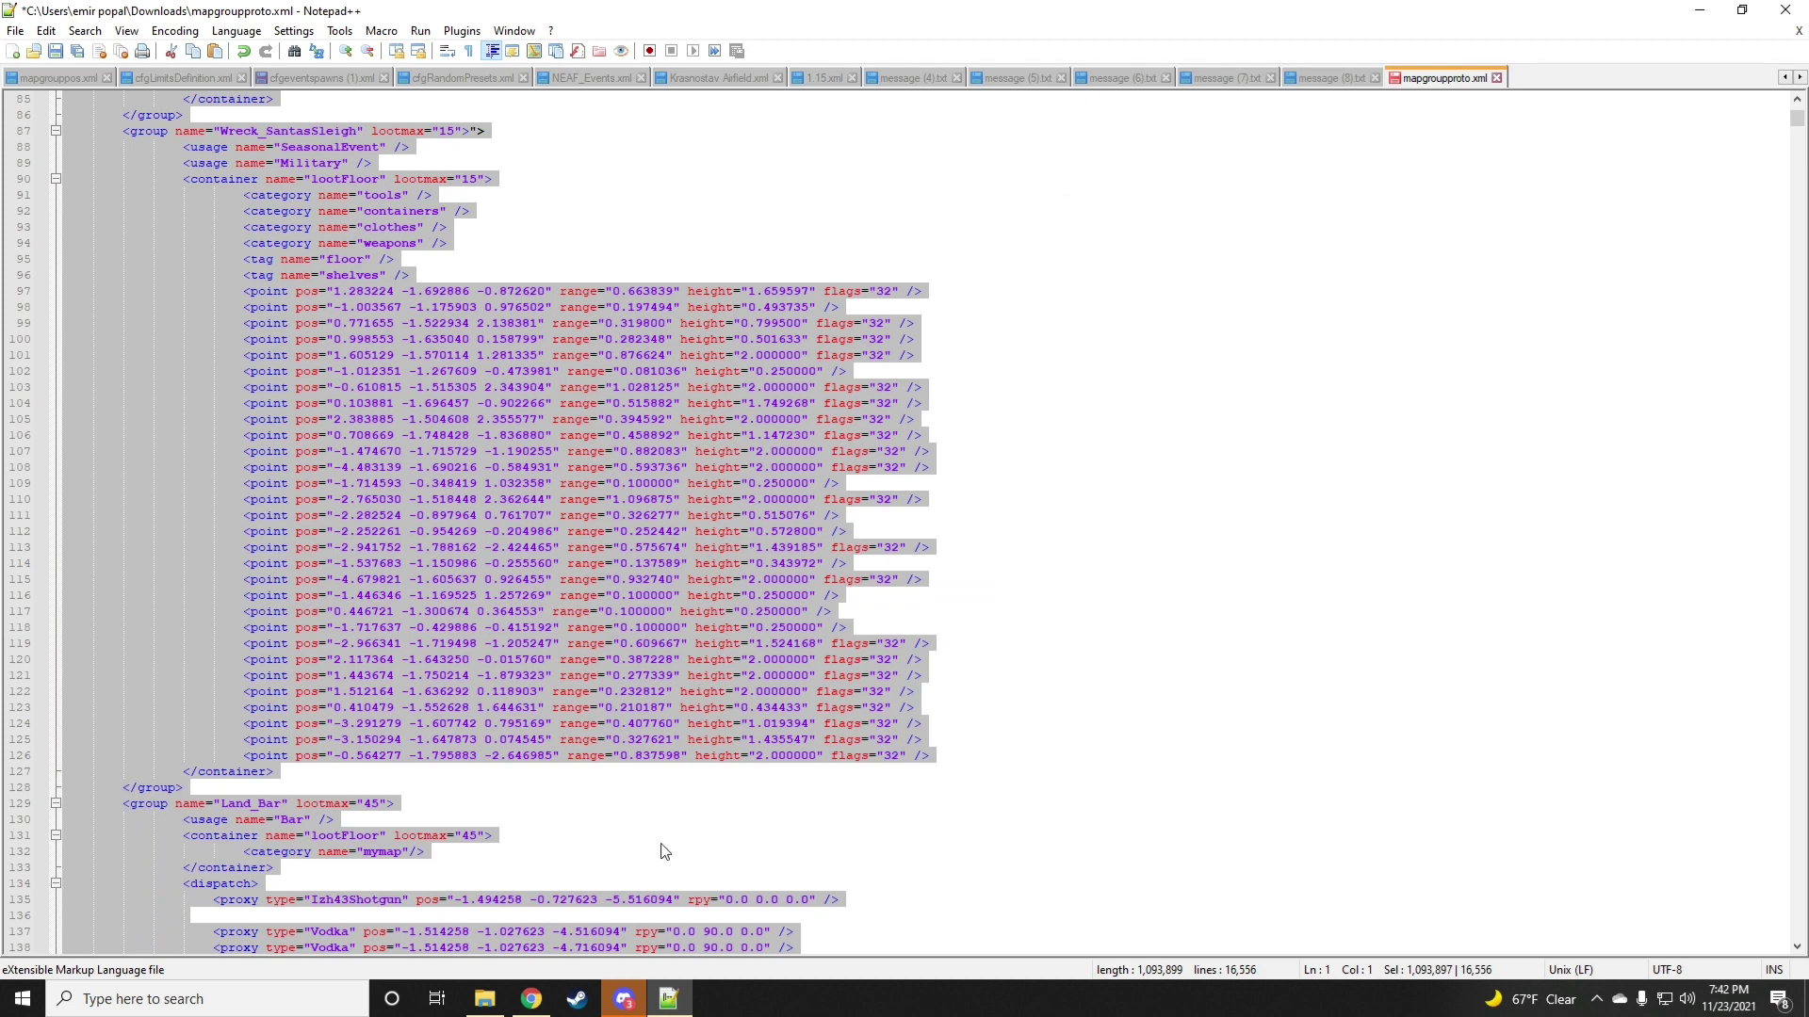
{"action": "left_click", "coordinate": [531, 999]}
{"action": "left_click", "coordinate": [752, 12]}
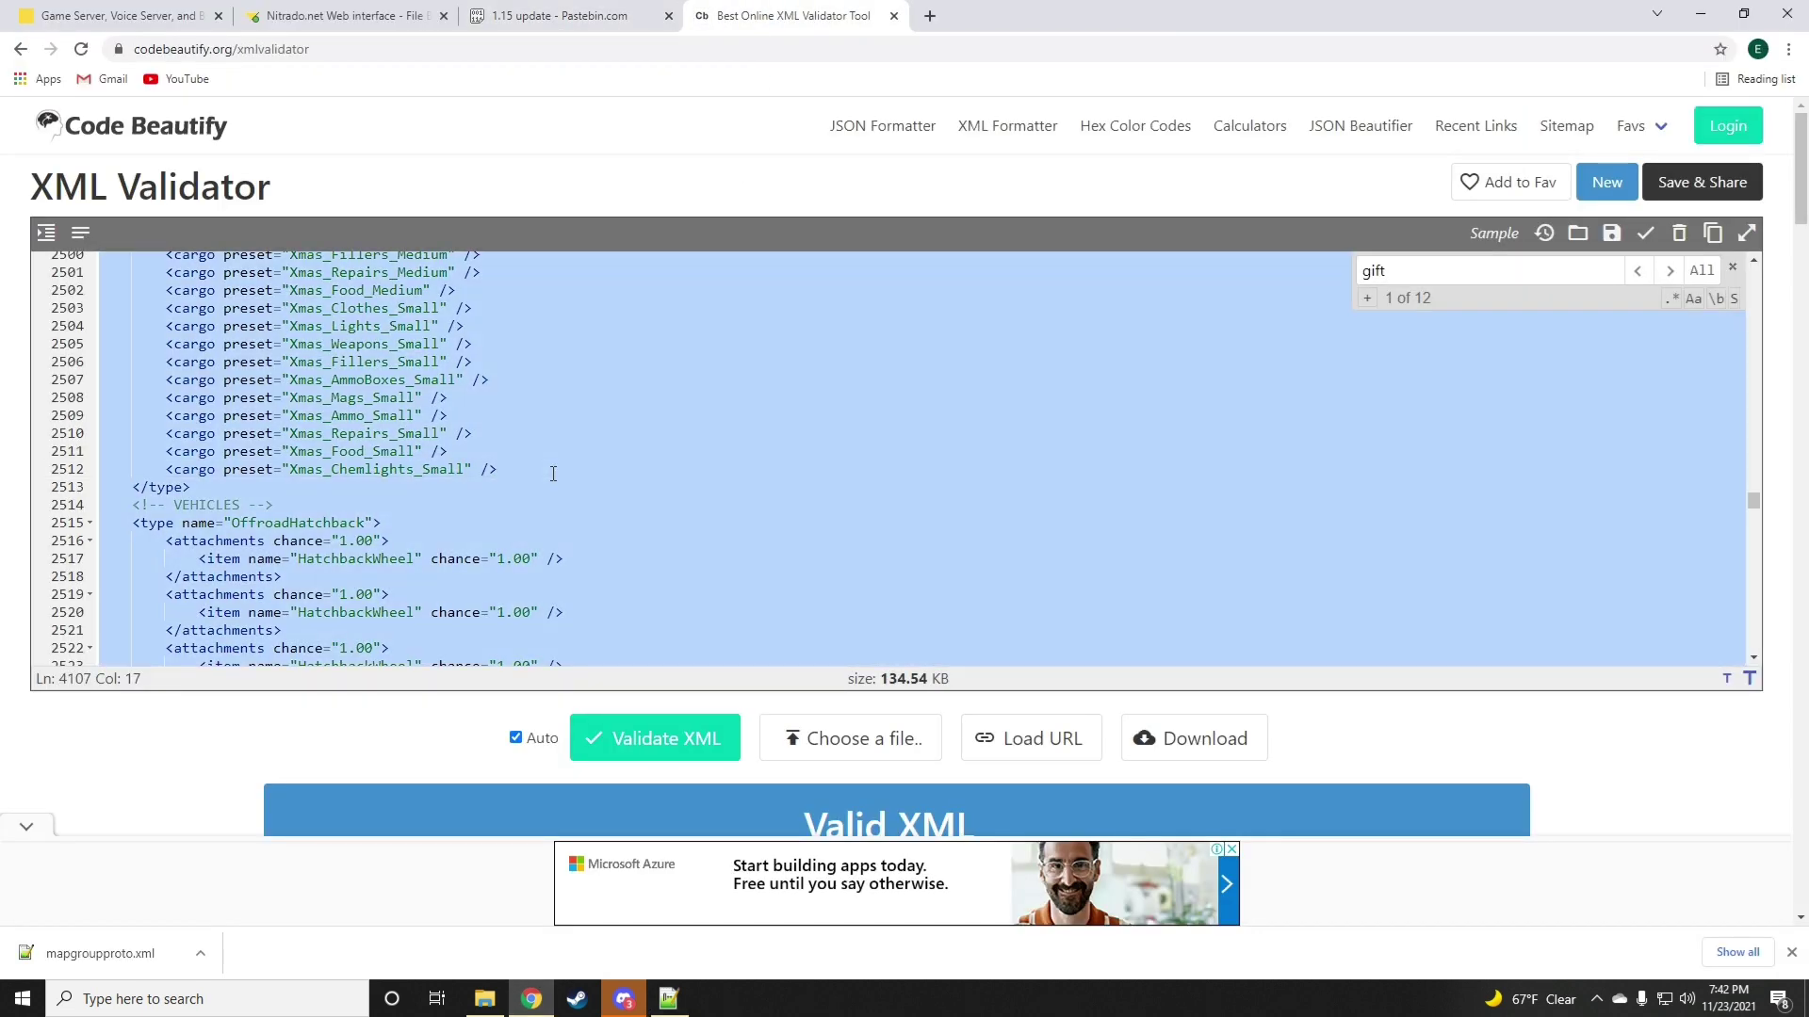
{"action": "right_click", "coordinate": [551, 473]}
{"action": "left_click", "coordinate": [594, 569]}
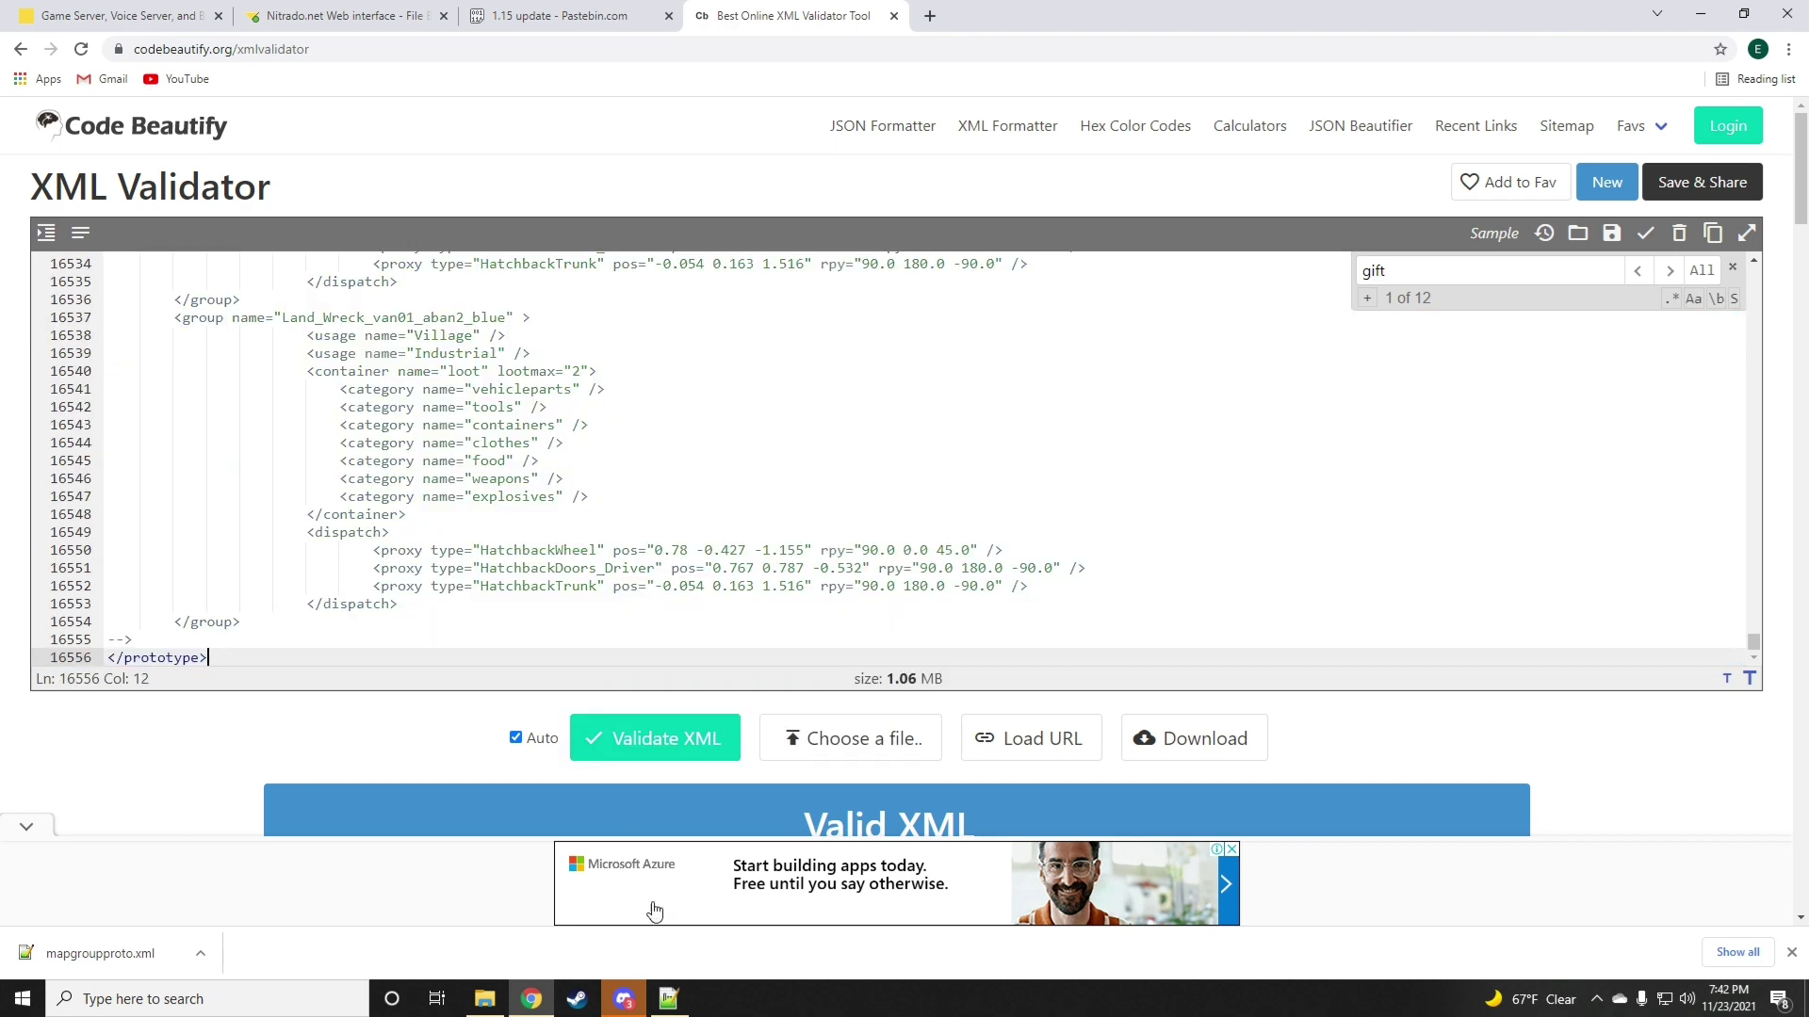
- Save the edited mapgroupproto.xml, close Notepad++ and check the file in the Downloads folder
{"action": "left_click", "coordinate": [667, 999]}
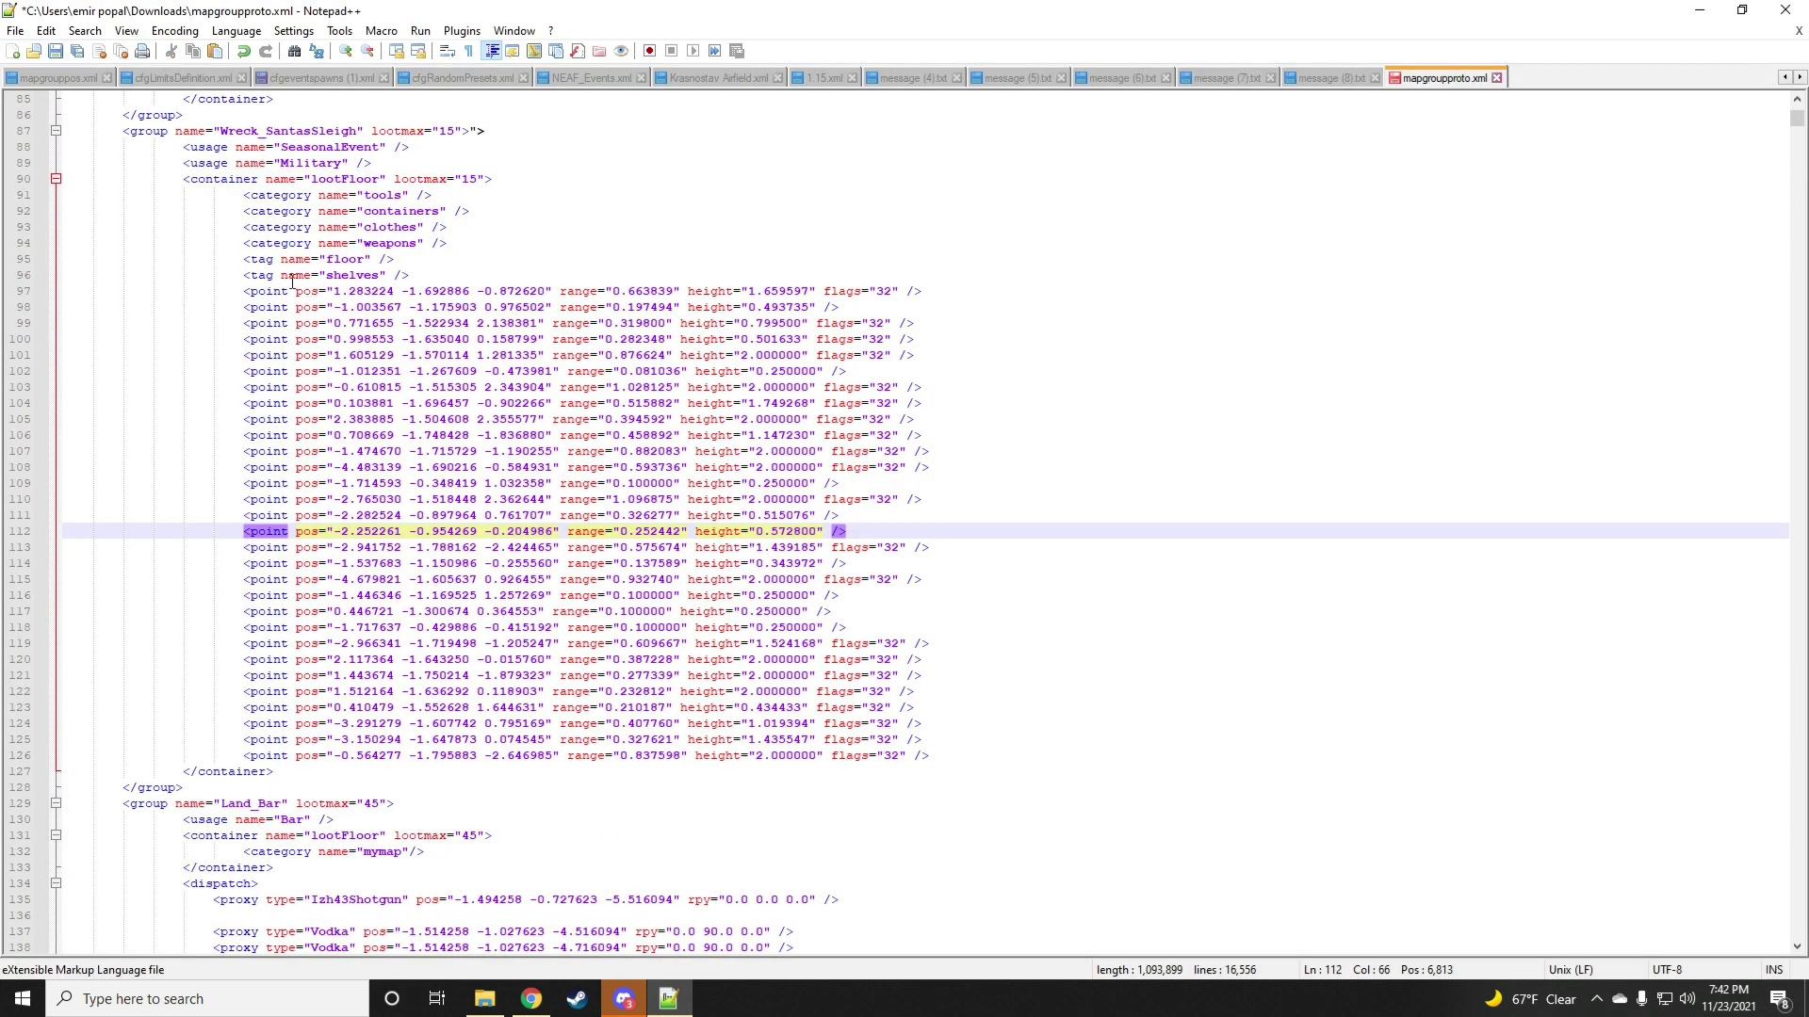
{"action": "left_click", "coordinate": [1787, 17]}
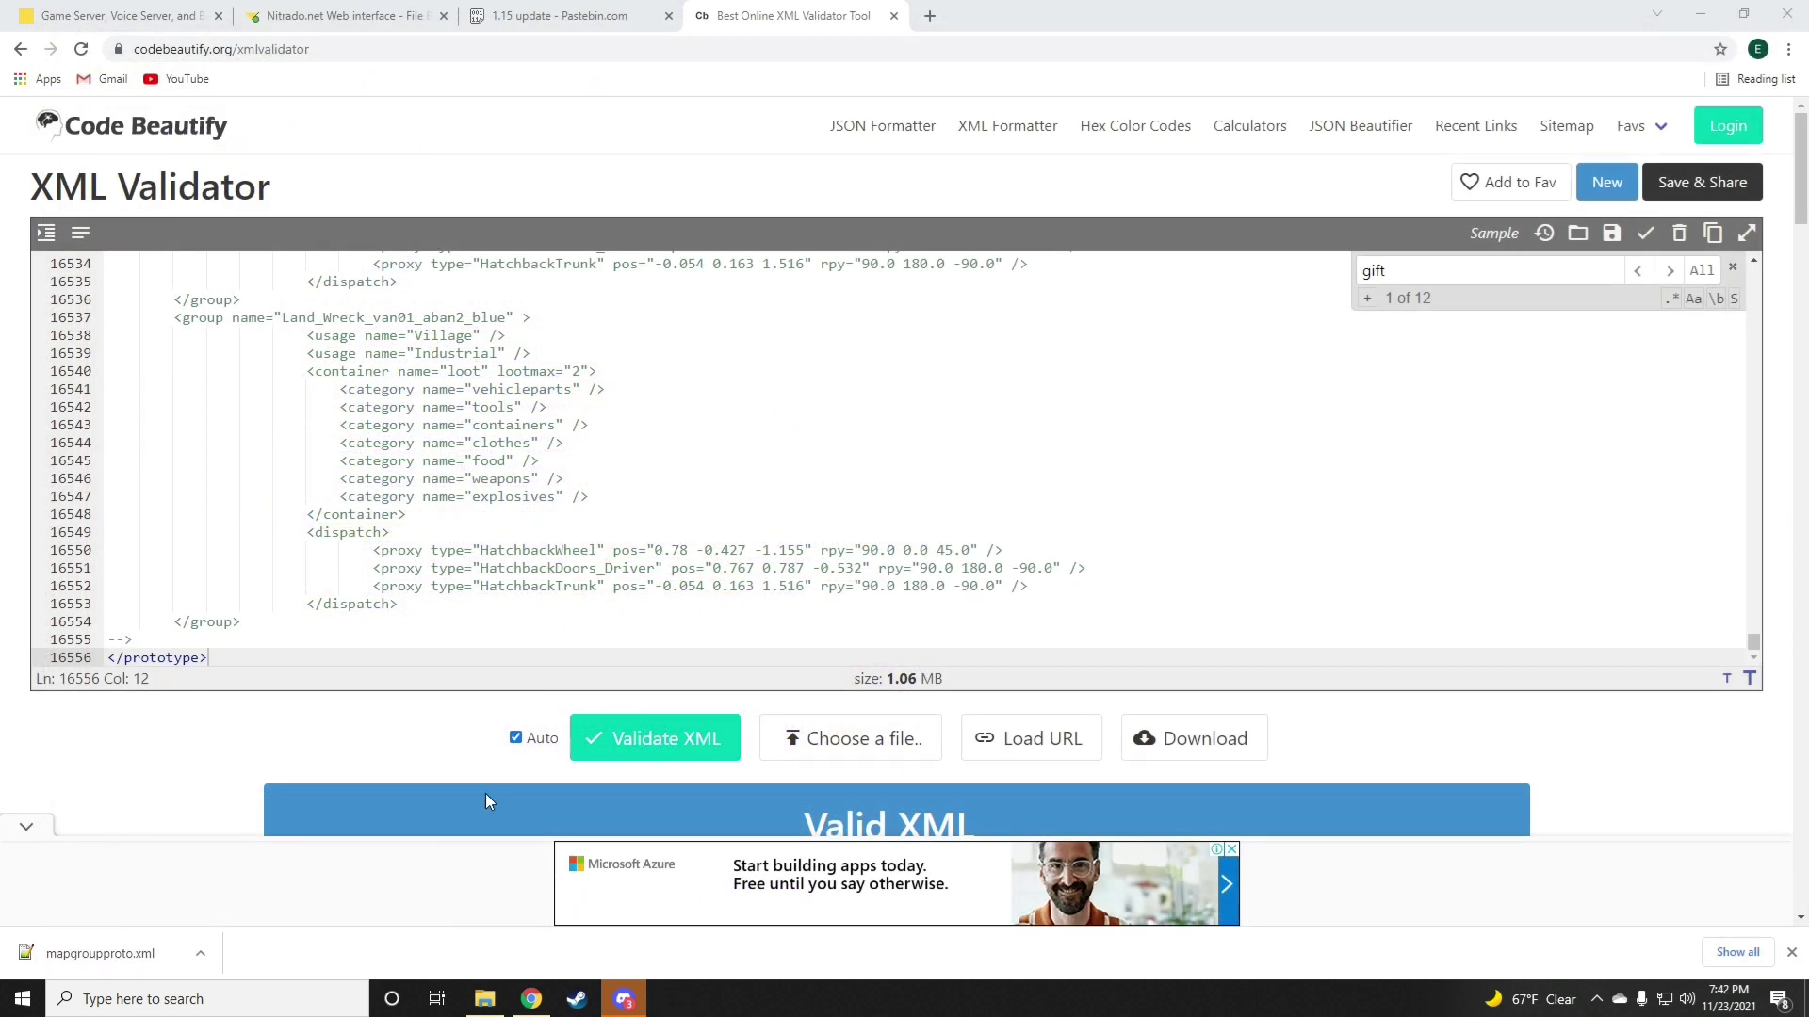
{"action": "right_click", "coordinate": [140, 953]}
{"action": "left_click", "coordinate": [146, 911]}
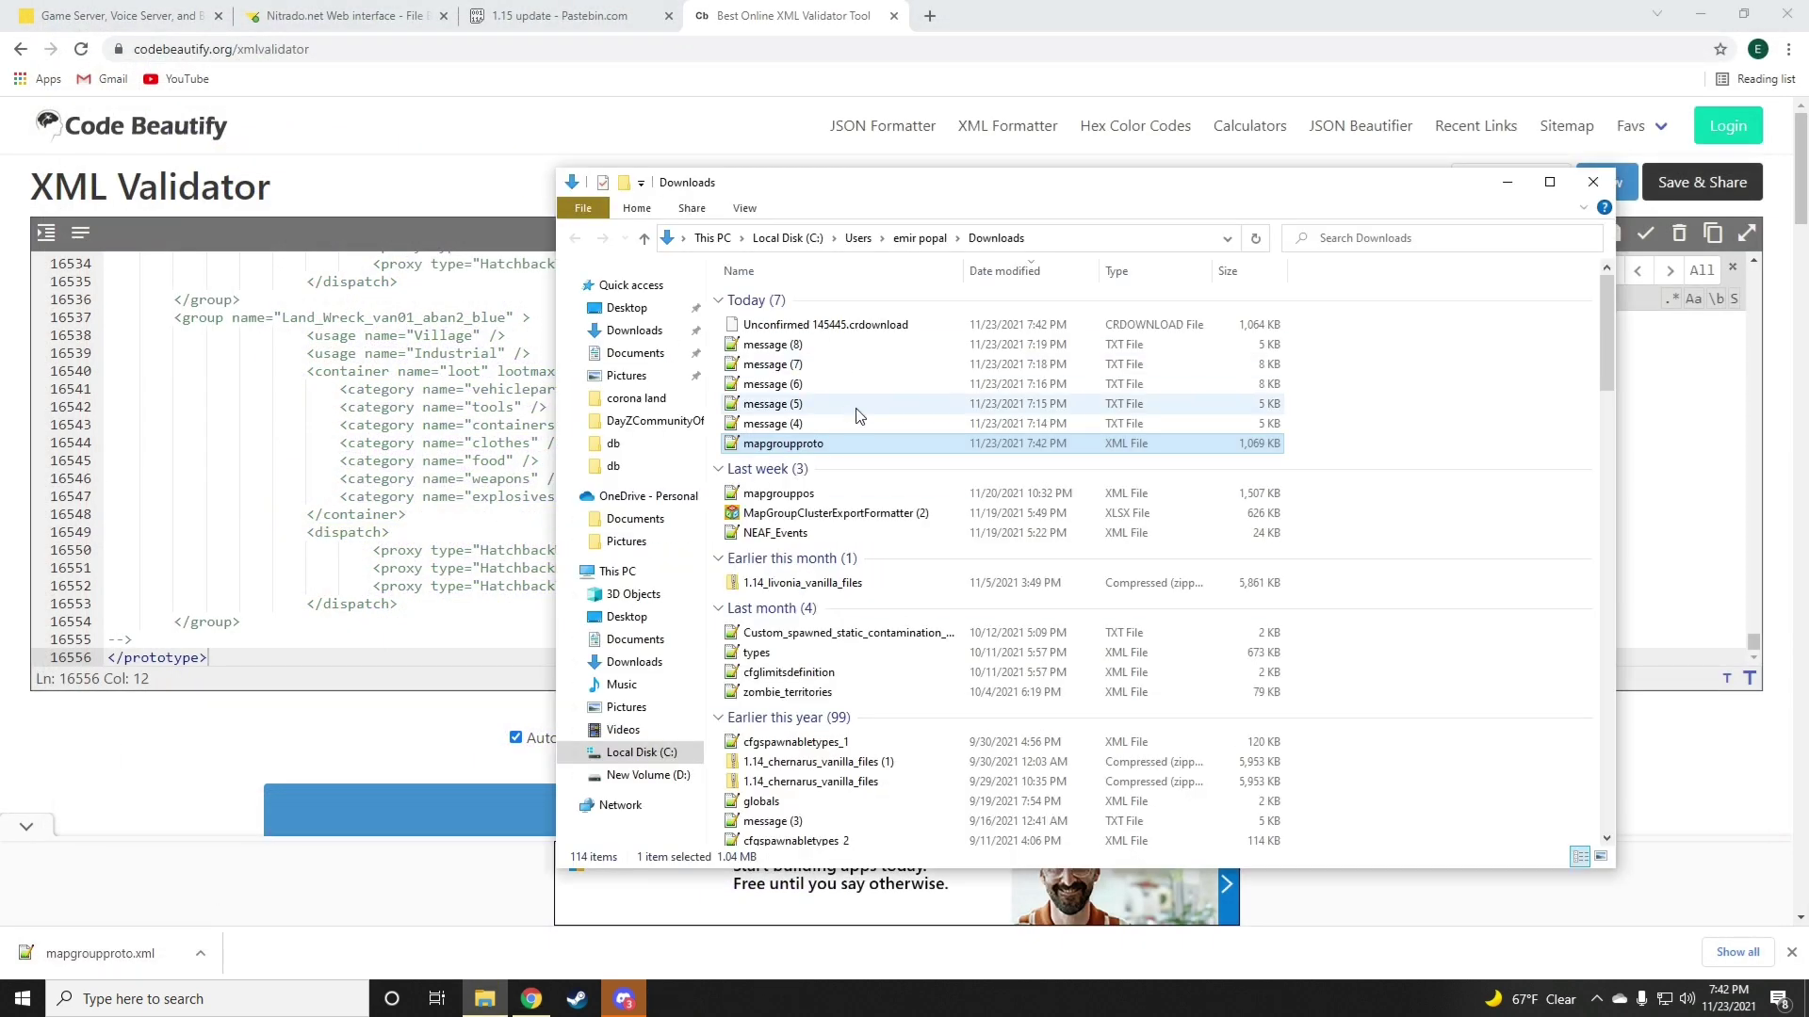
{"action": "left_click", "coordinate": [1507, 182]}
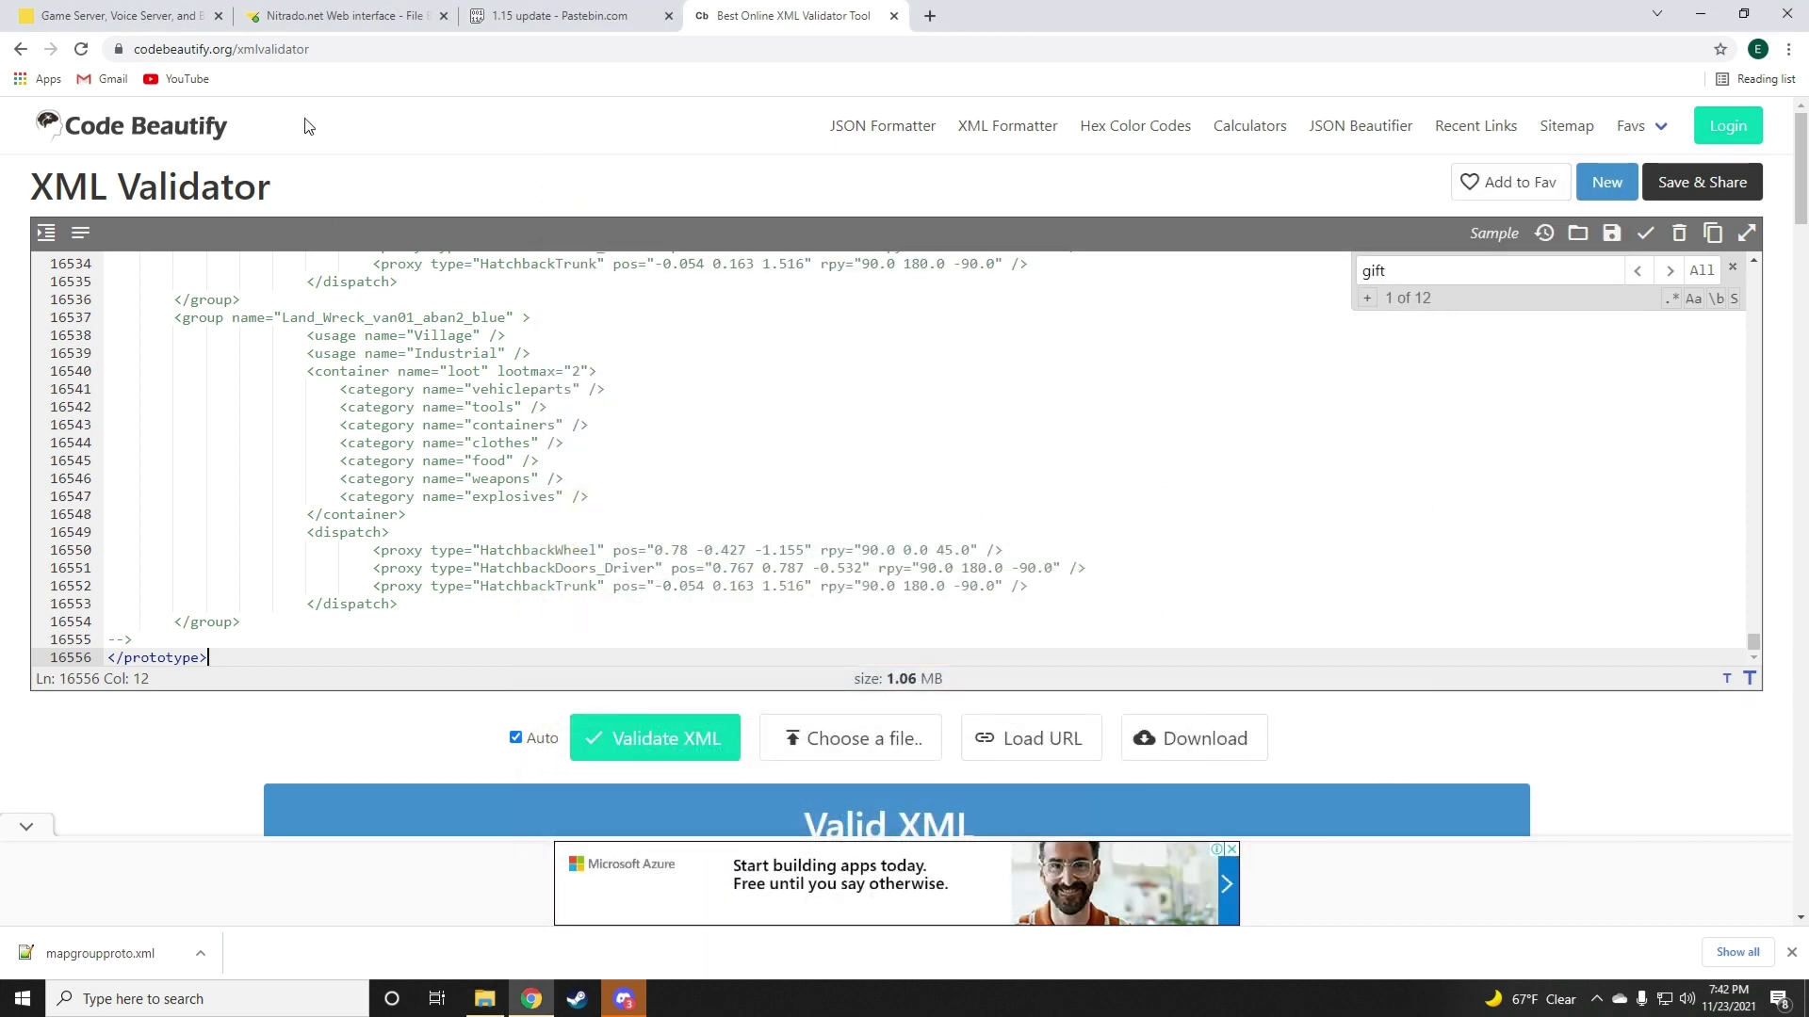
- Replace mapgroupproto.xml in the Nitrado file browser by deleting the server's copy and uploading the edited file from the Downloads folder
{"action": "left_click", "coordinate": [303, 15]}
{"action": "scroll", "coordinate": [874, 528], "scroll_direction": "down", "scroll_amount": 1}
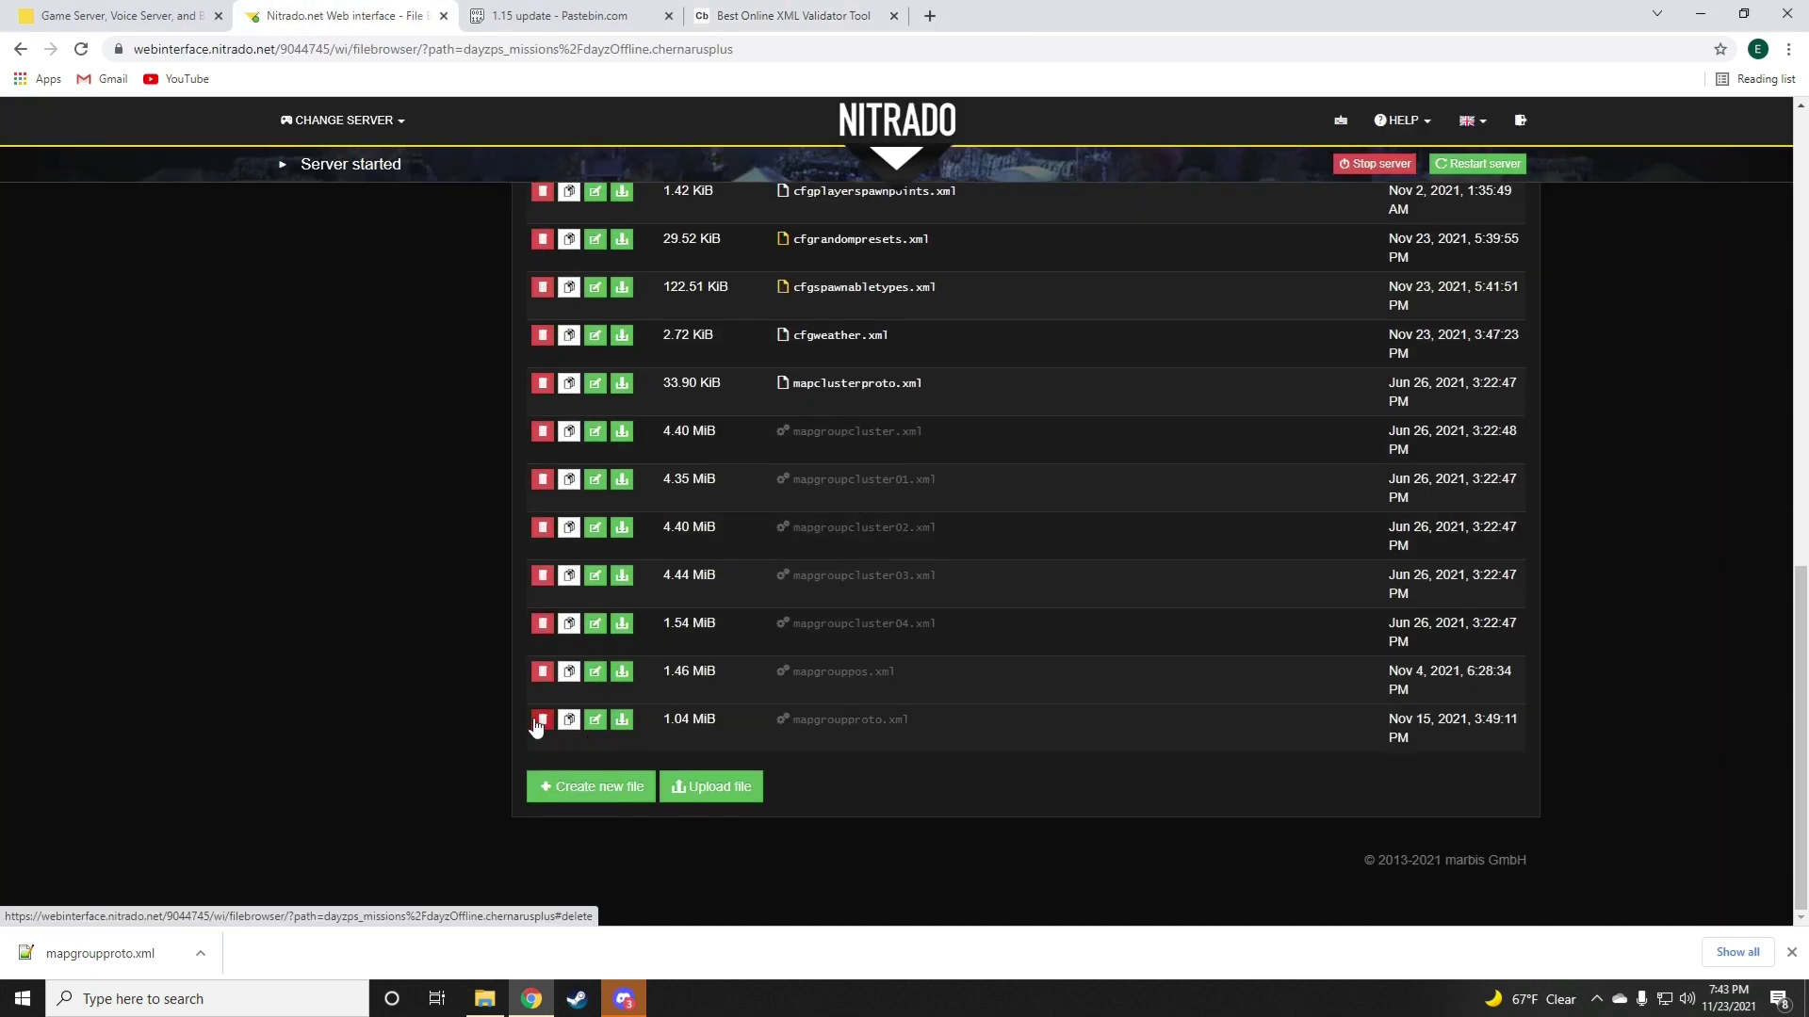
{"action": "left_click", "coordinate": [540, 721]}
{"action": "left_click", "coordinate": [1145, 281]}
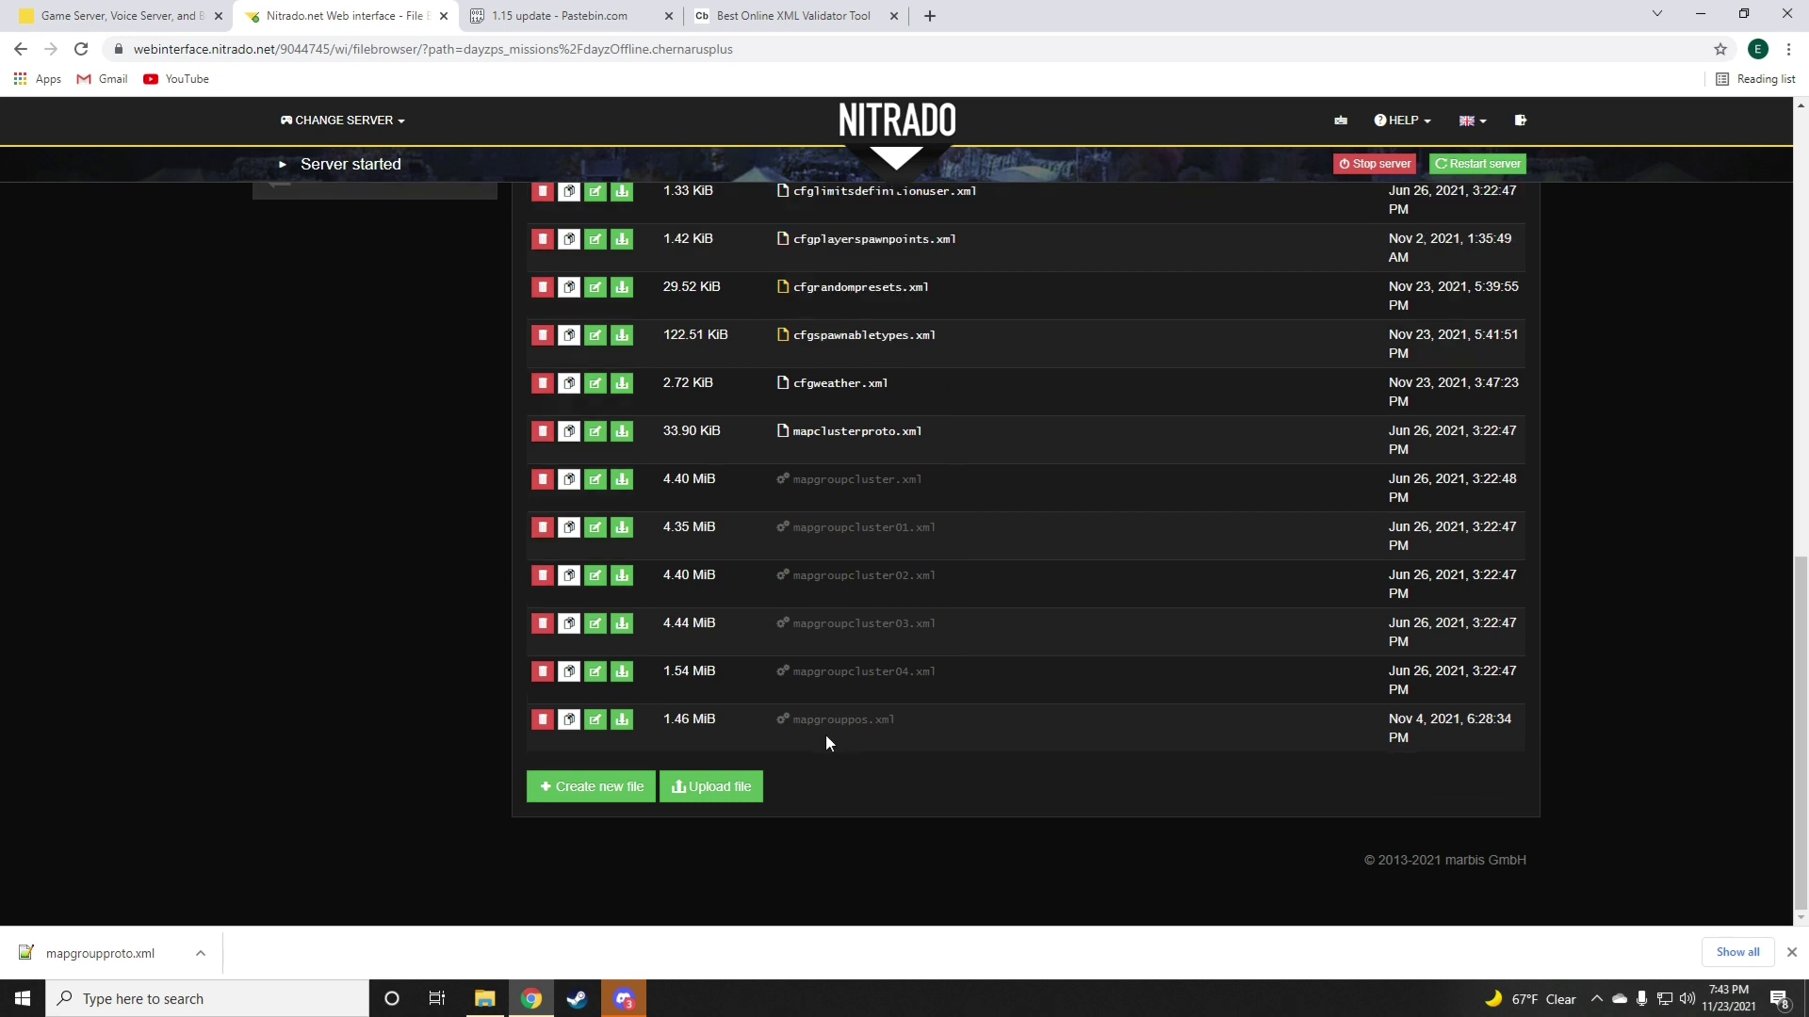
{"action": "left_click", "coordinate": [716, 788]}
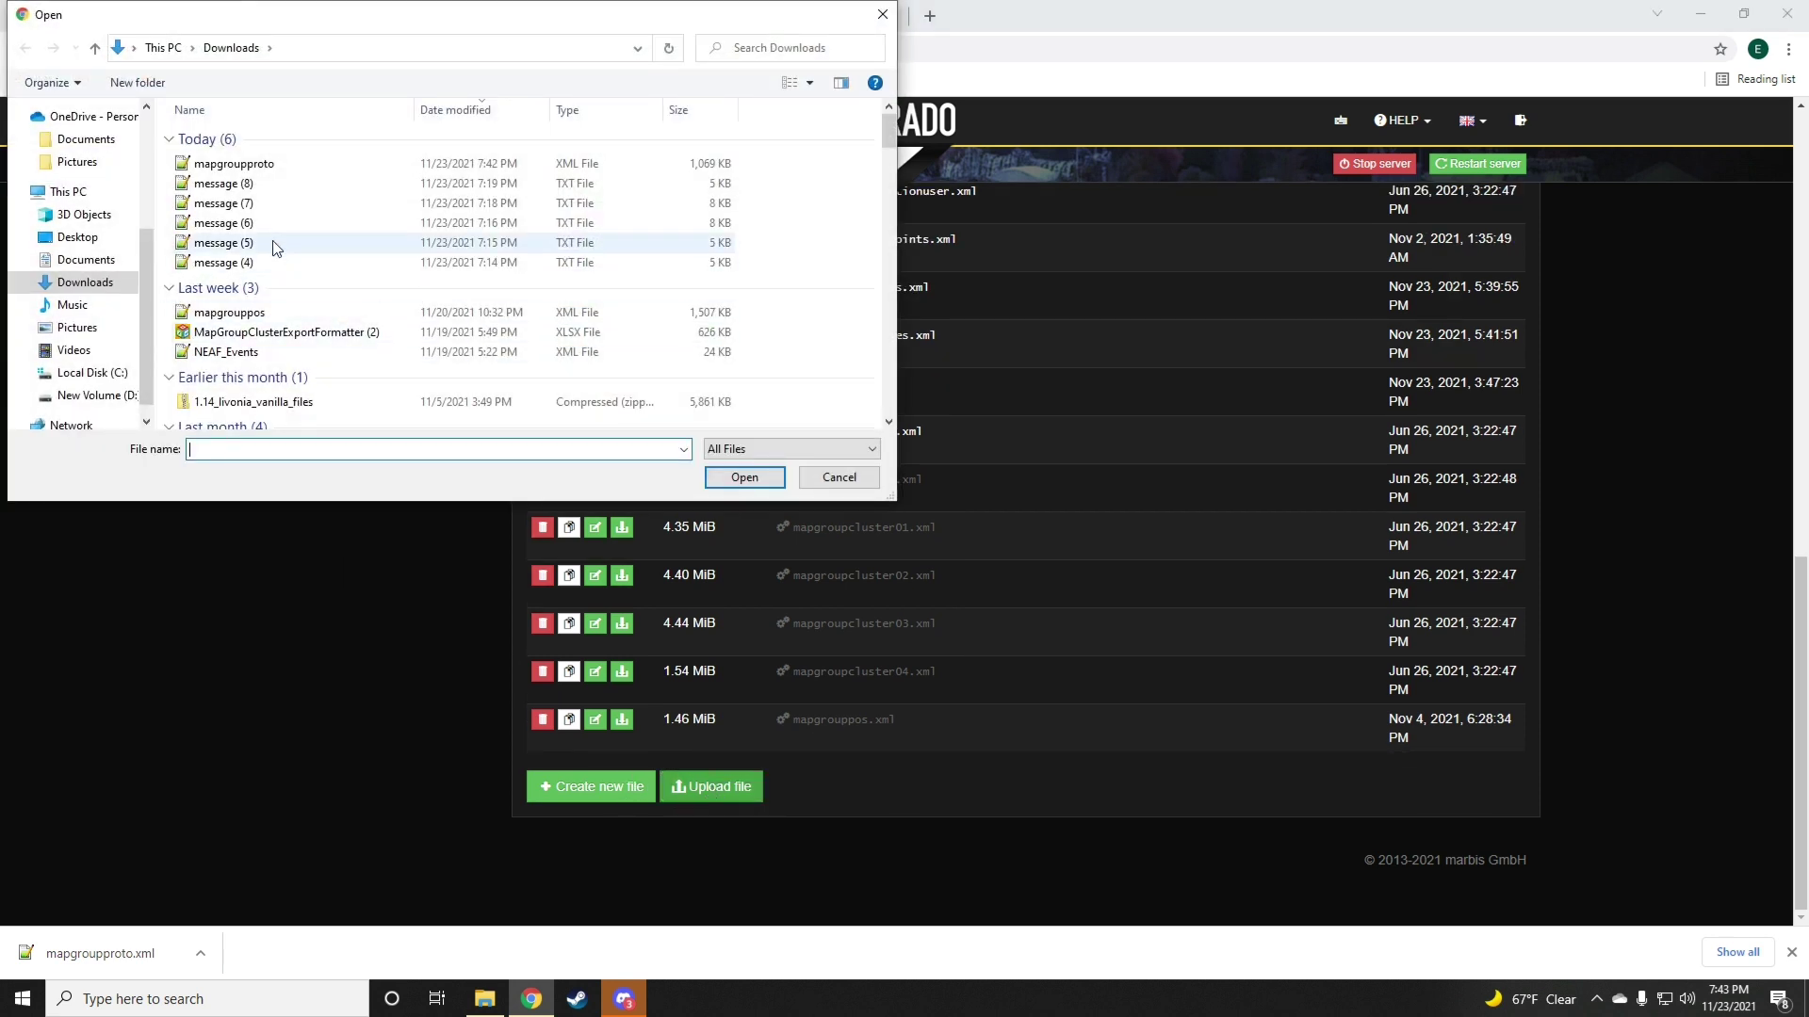
{"action": "left_click", "coordinate": [233, 164]}
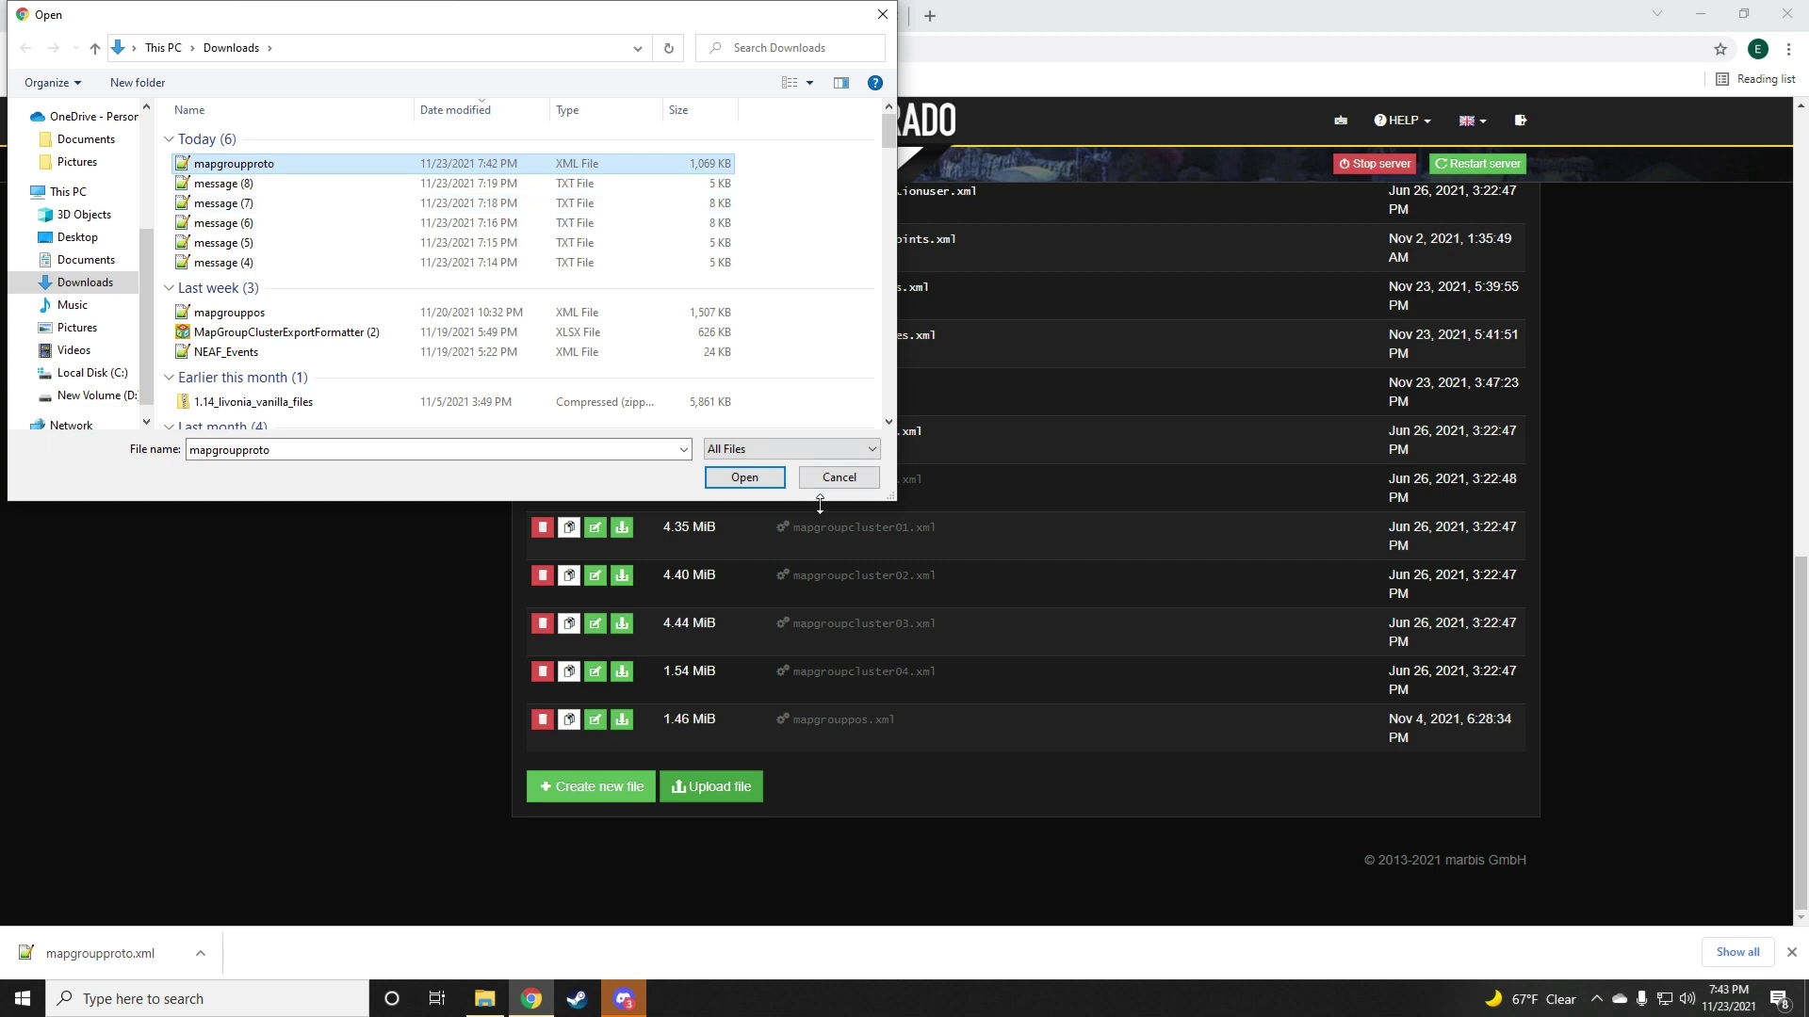
{"action": "left_click", "coordinate": [742, 477]}
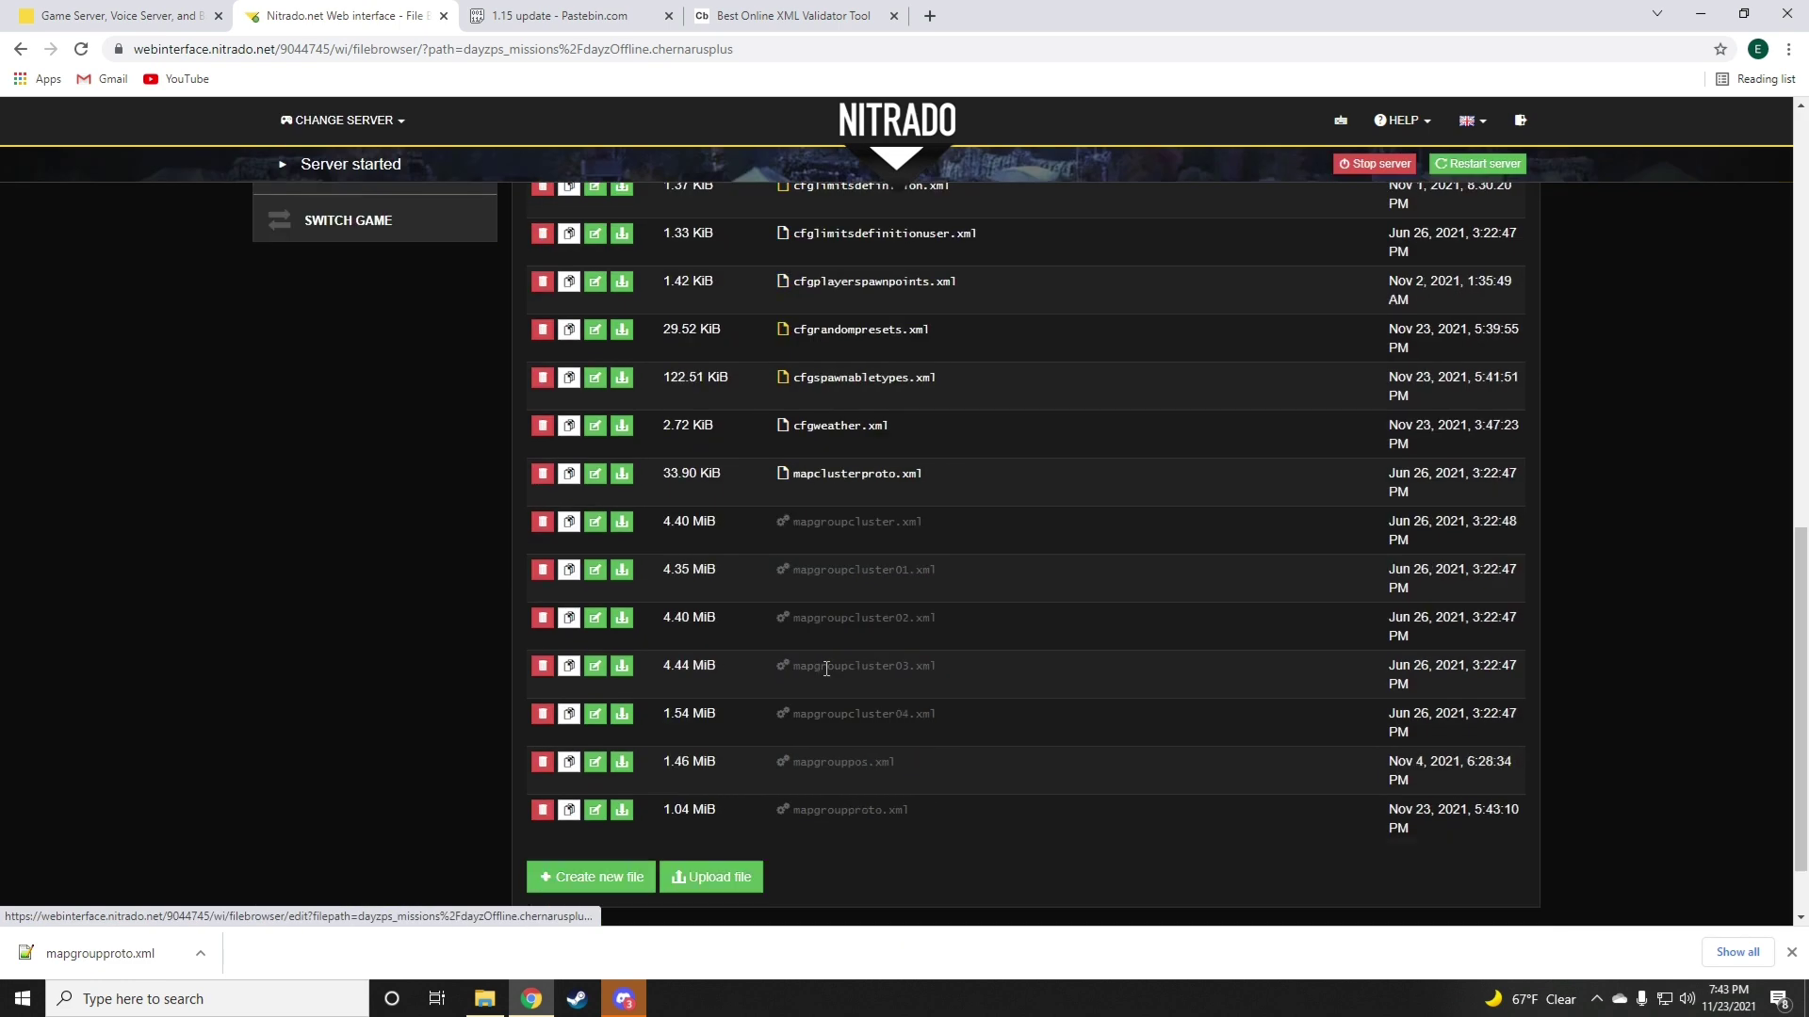
- Open cfggameplay.json from the dayzOffline.chernarusplus folder for editing and locate its BaseBuildingData section
{"action": "scroll", "coordinate": [829, 622], "scroll_direction": "up", "scroll_amount": 4}
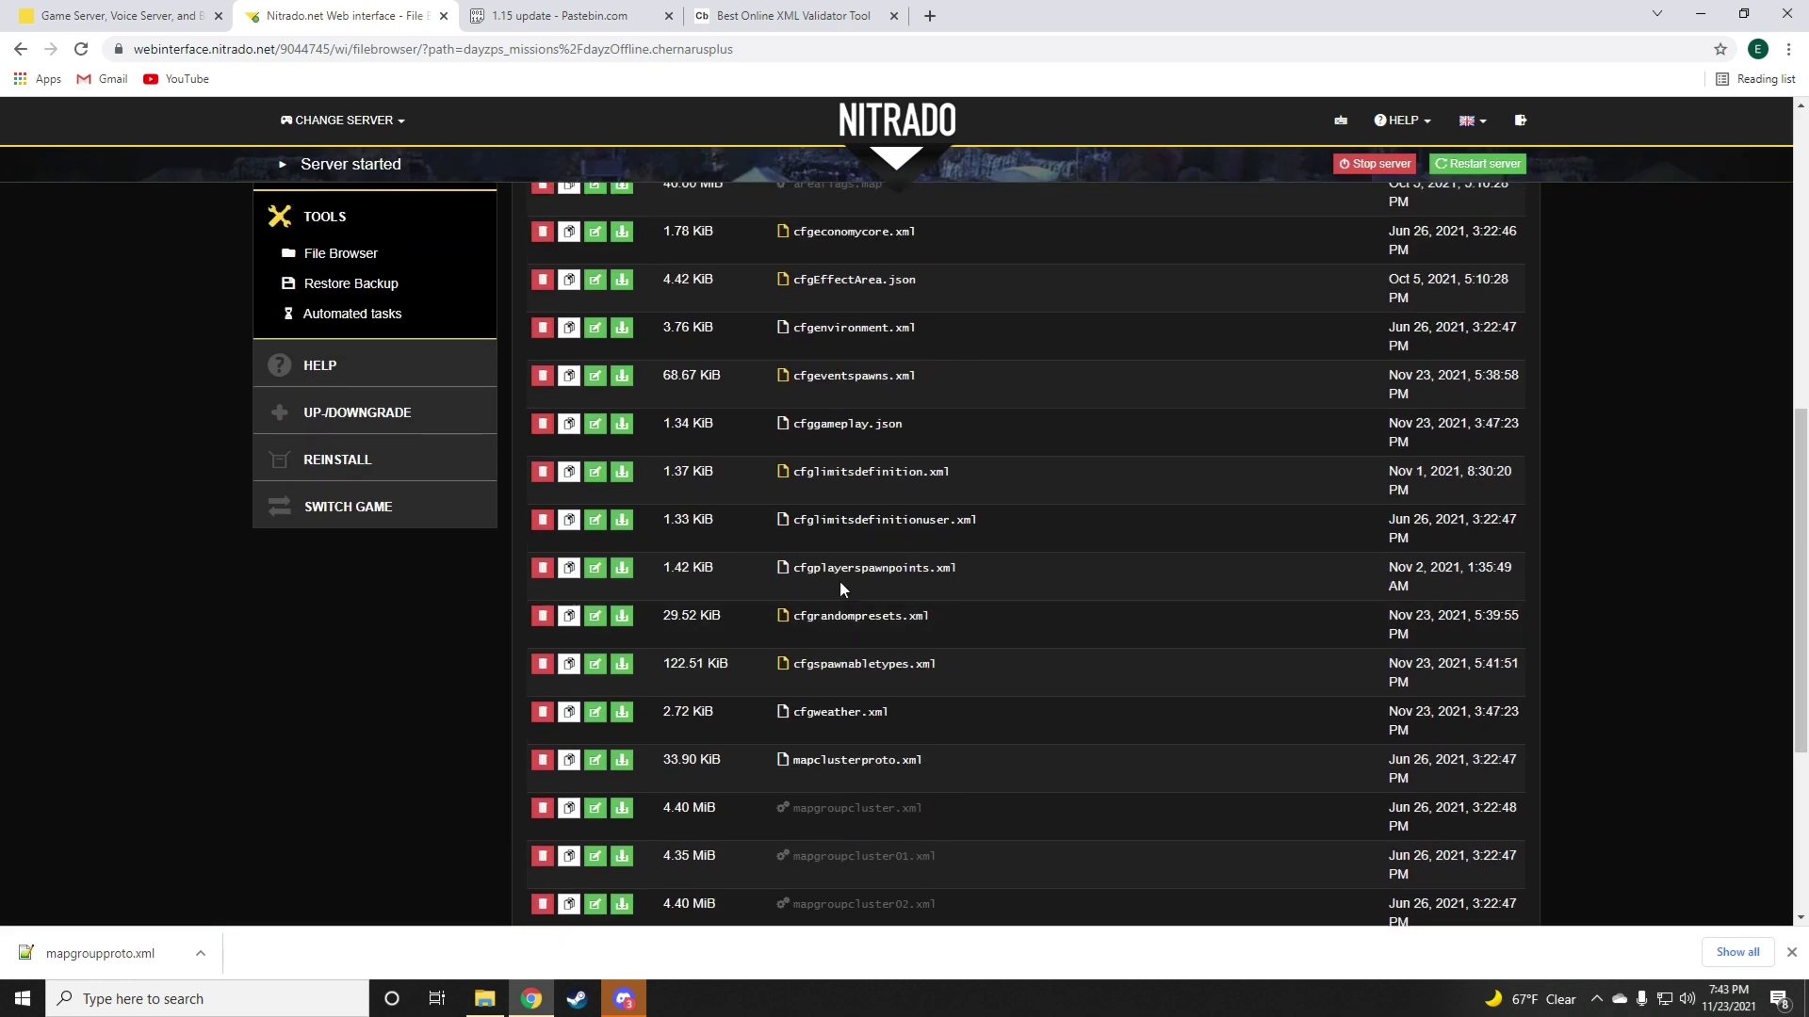
{"action": "scroll", "coordinate": [904, 558], "scroll_direction": "down", "scroll_amount": 4}
{"action": "scroll", "coordinate": [926, 585], "scroll_direction": "up", "scroll_amount": 10}
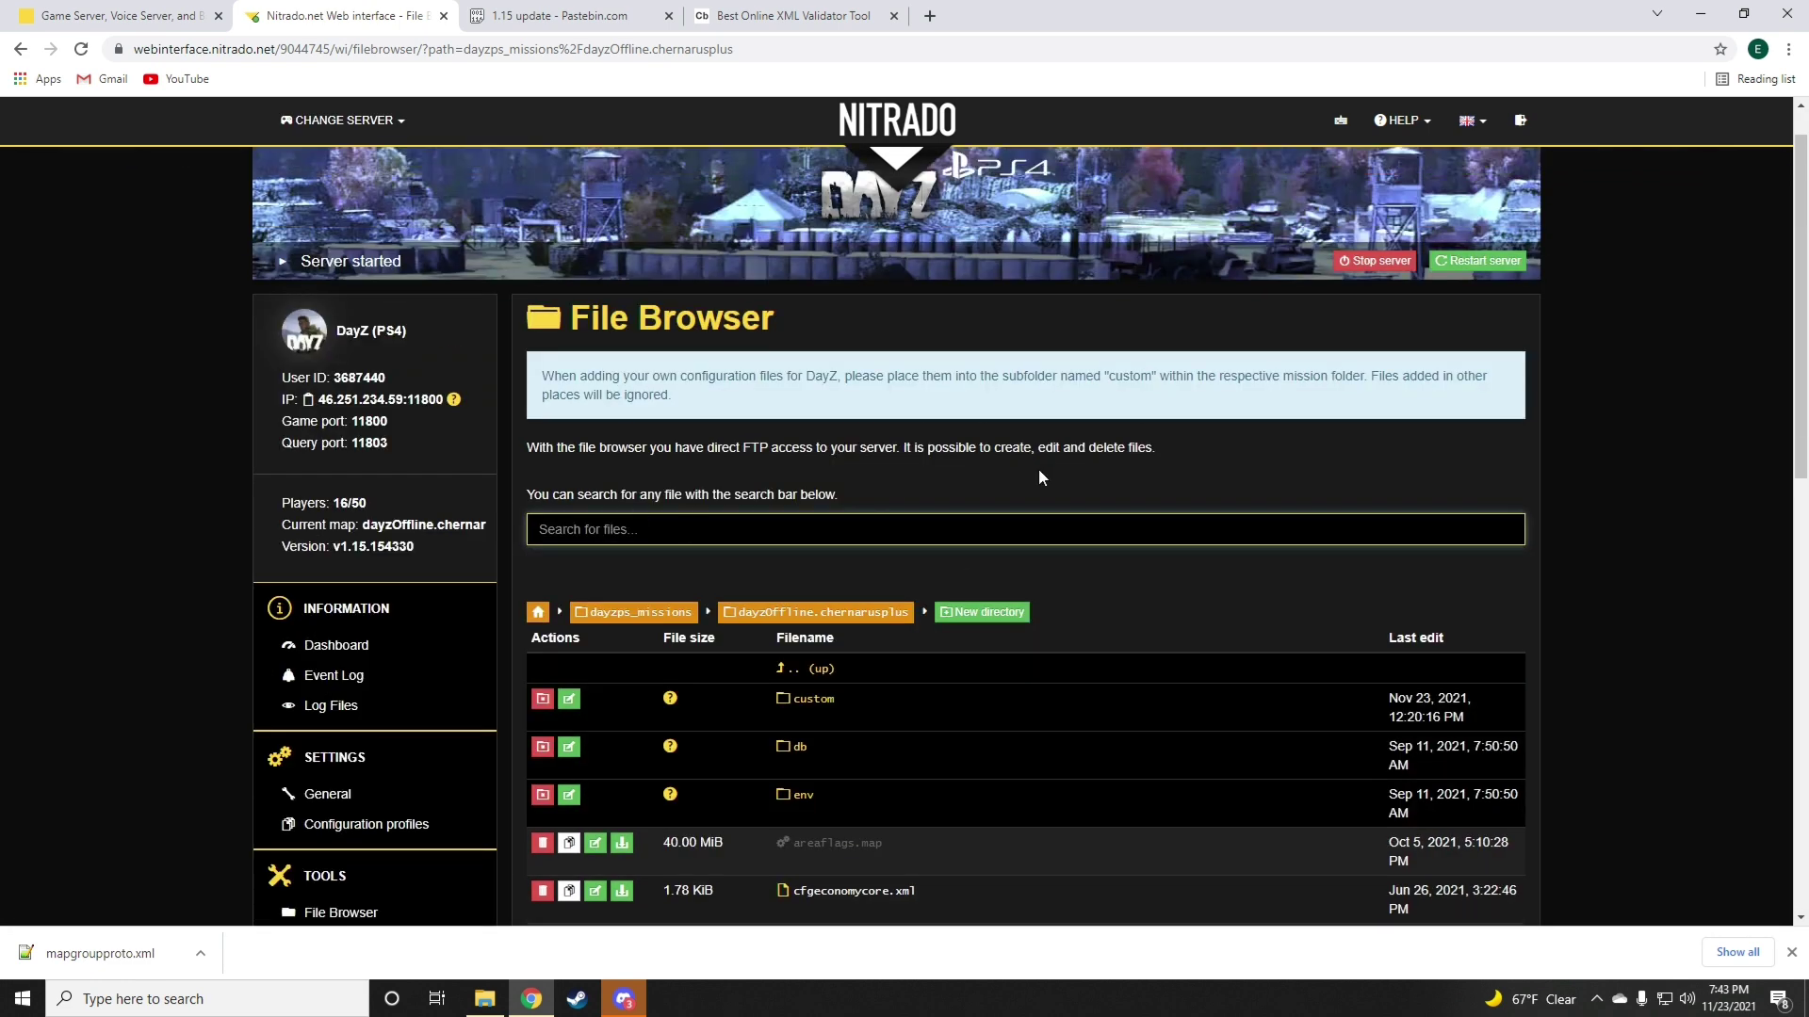
{"action": "scroll", "coordinate": [931, 549], "scroll_direction": "down", "scroll_amount": 4}
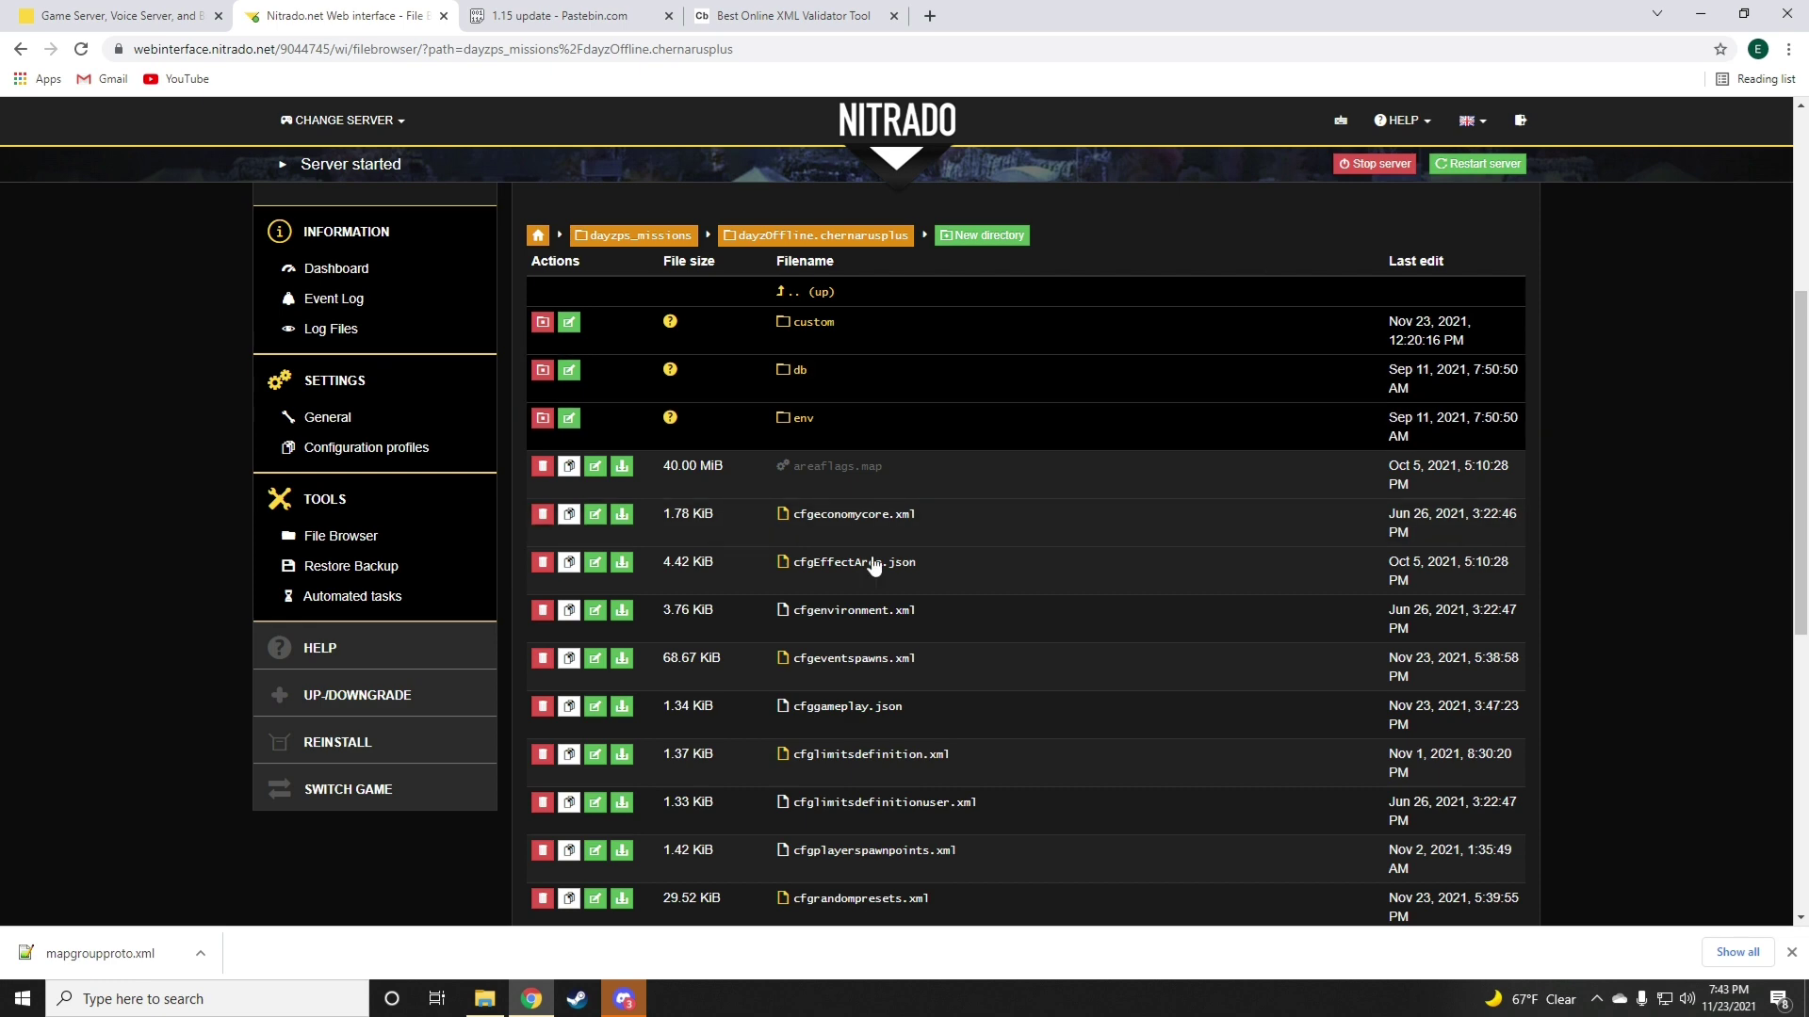
{"action": "scroll", "coordinate": [868, 565], "scroll_direction": "down", "scroll_amount": 3}
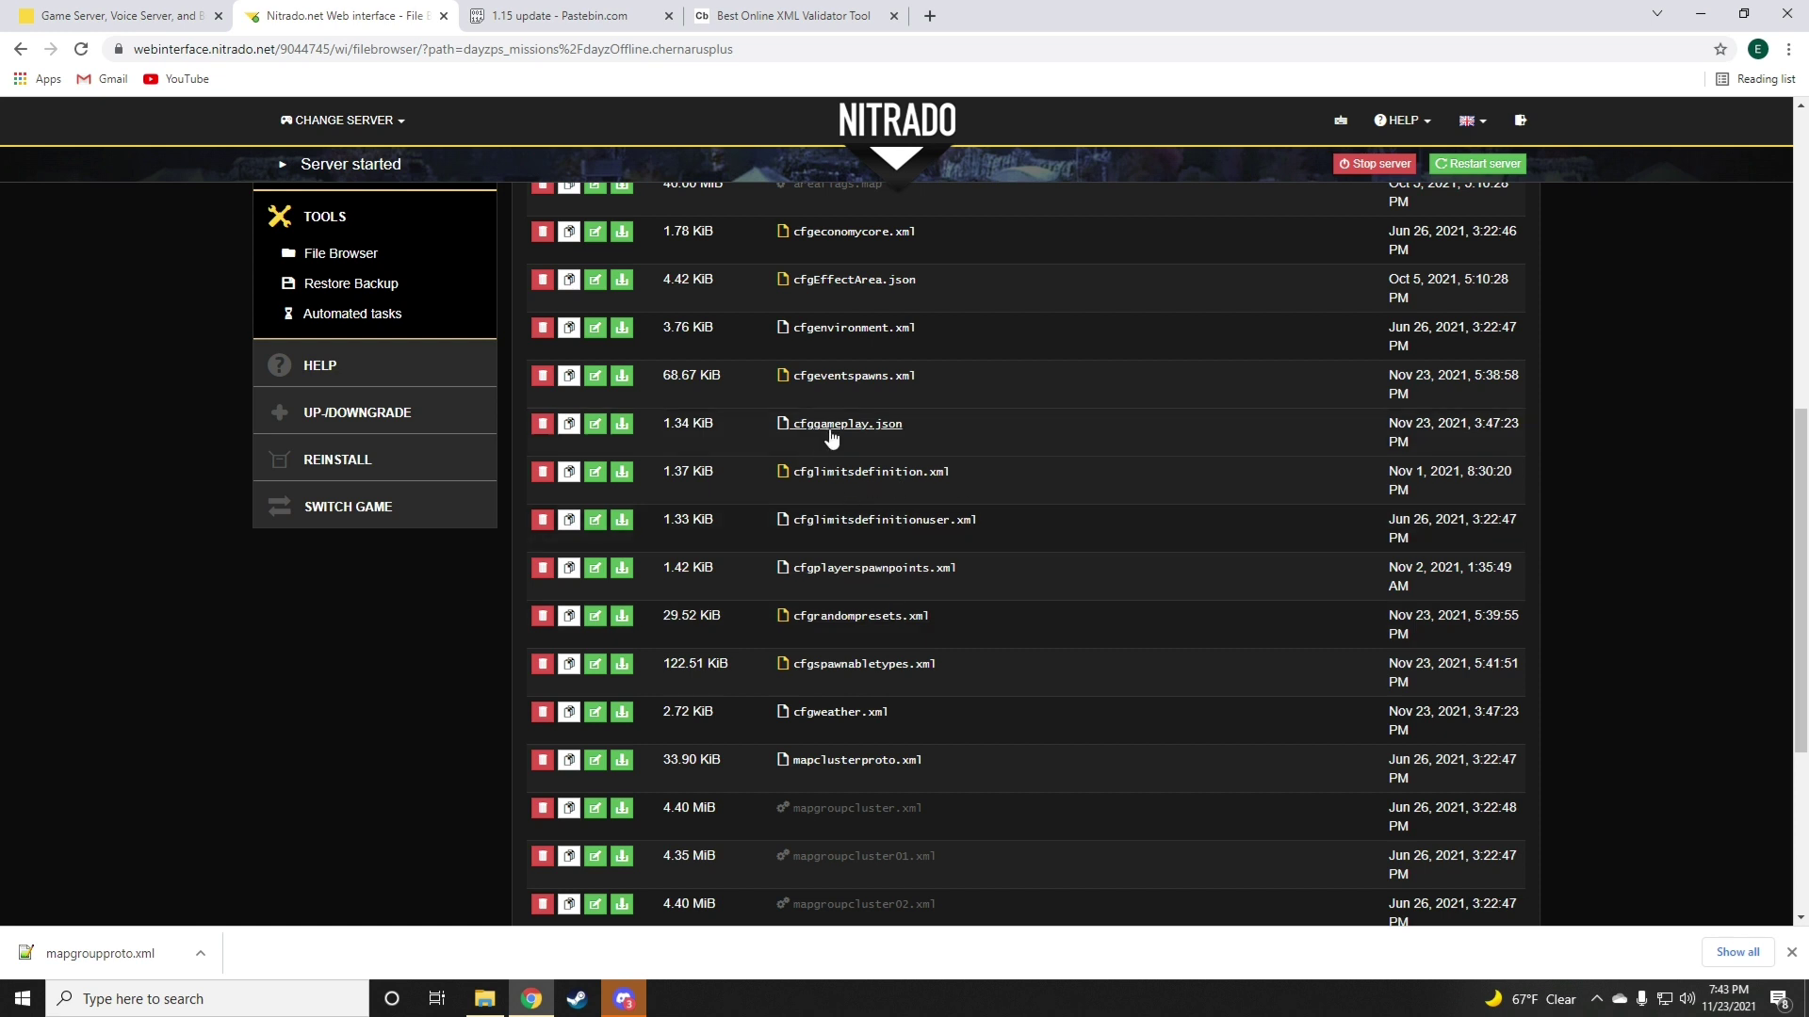
{"action": "scroll", "coordinate": [852, 480], "scroll_direction": "up", "scroll_amount": 1}
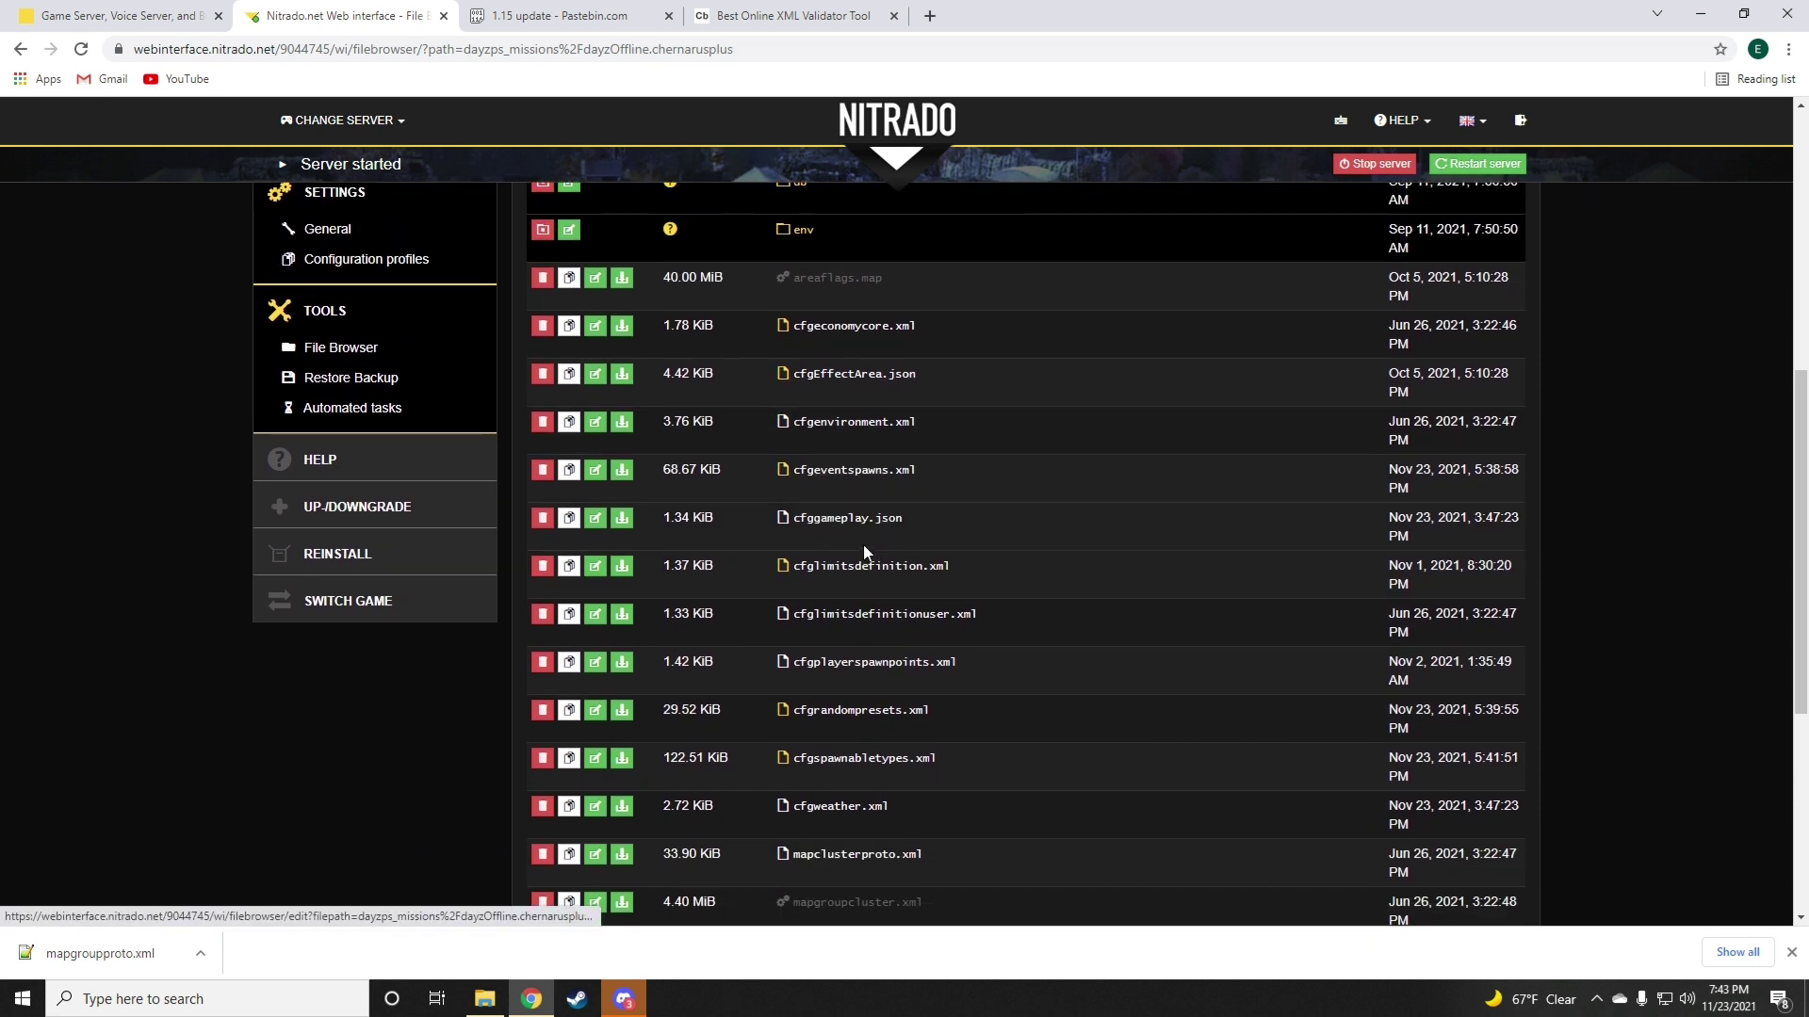
{"action": "left_click", "coordinate": [841, 520]}
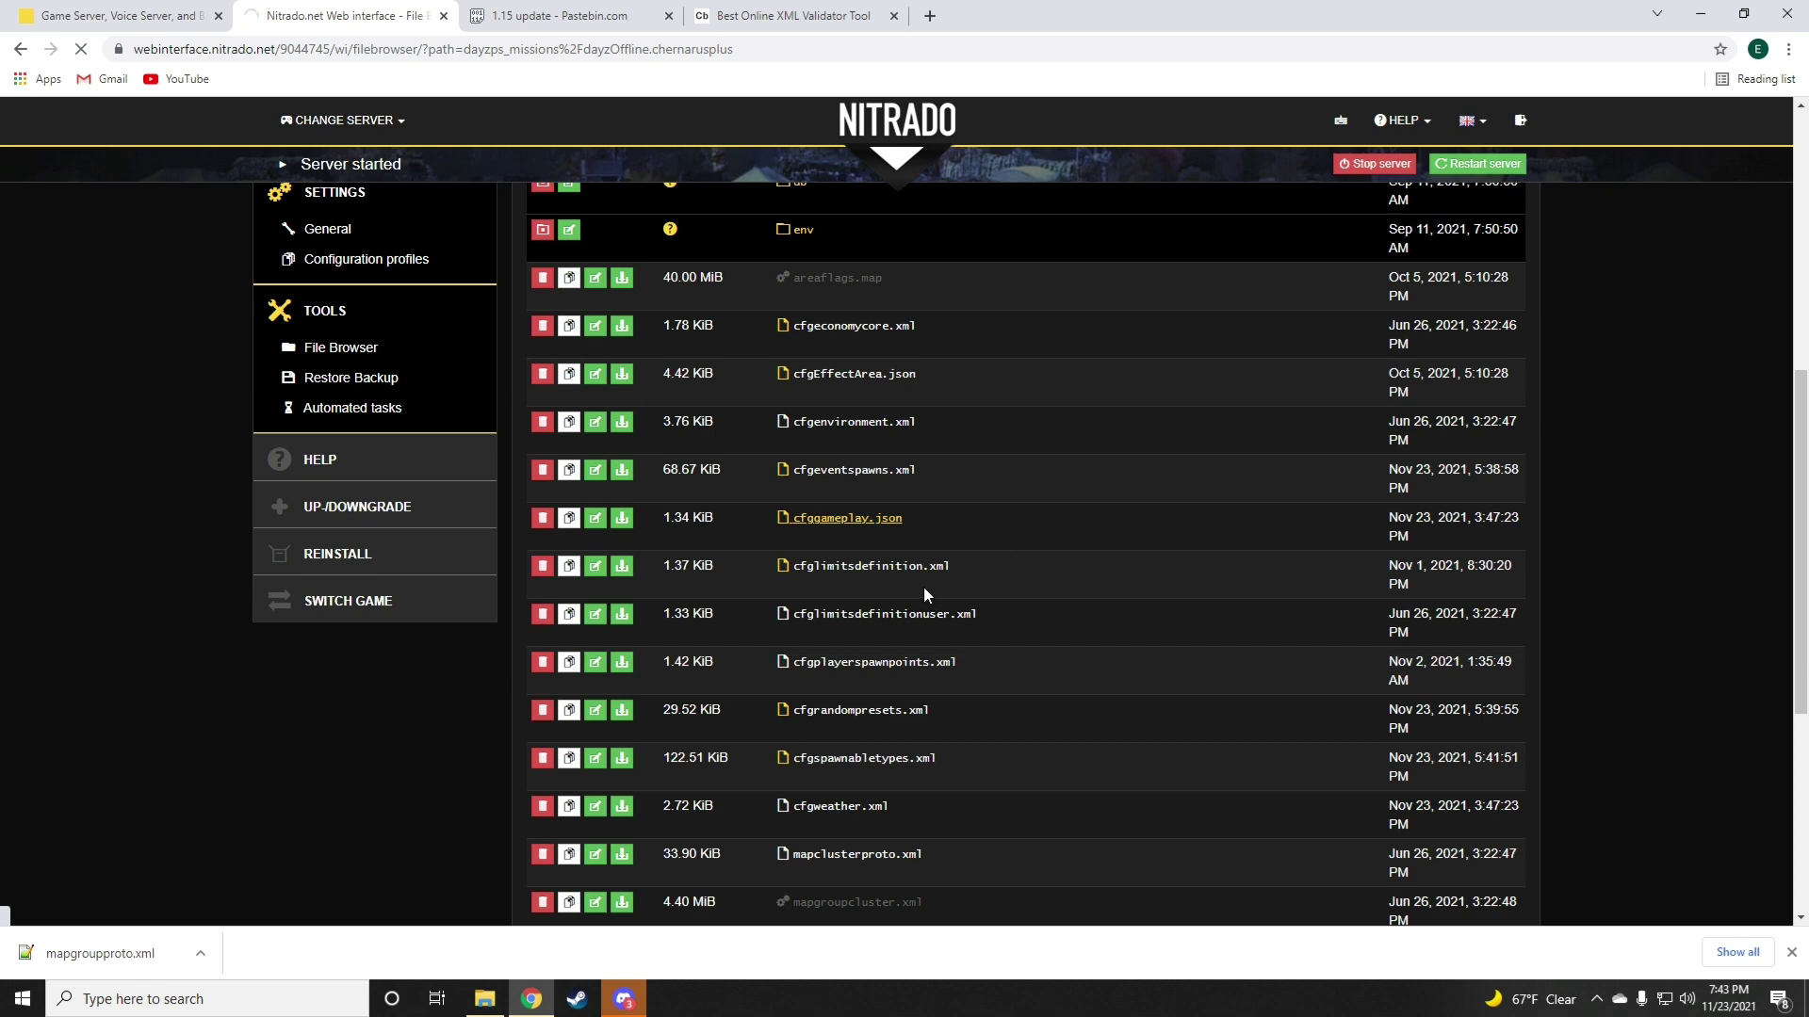
{"action": "scroll", "coordinate": [923, 584], "scroll_direction": "down", "scroll_amount": 5}
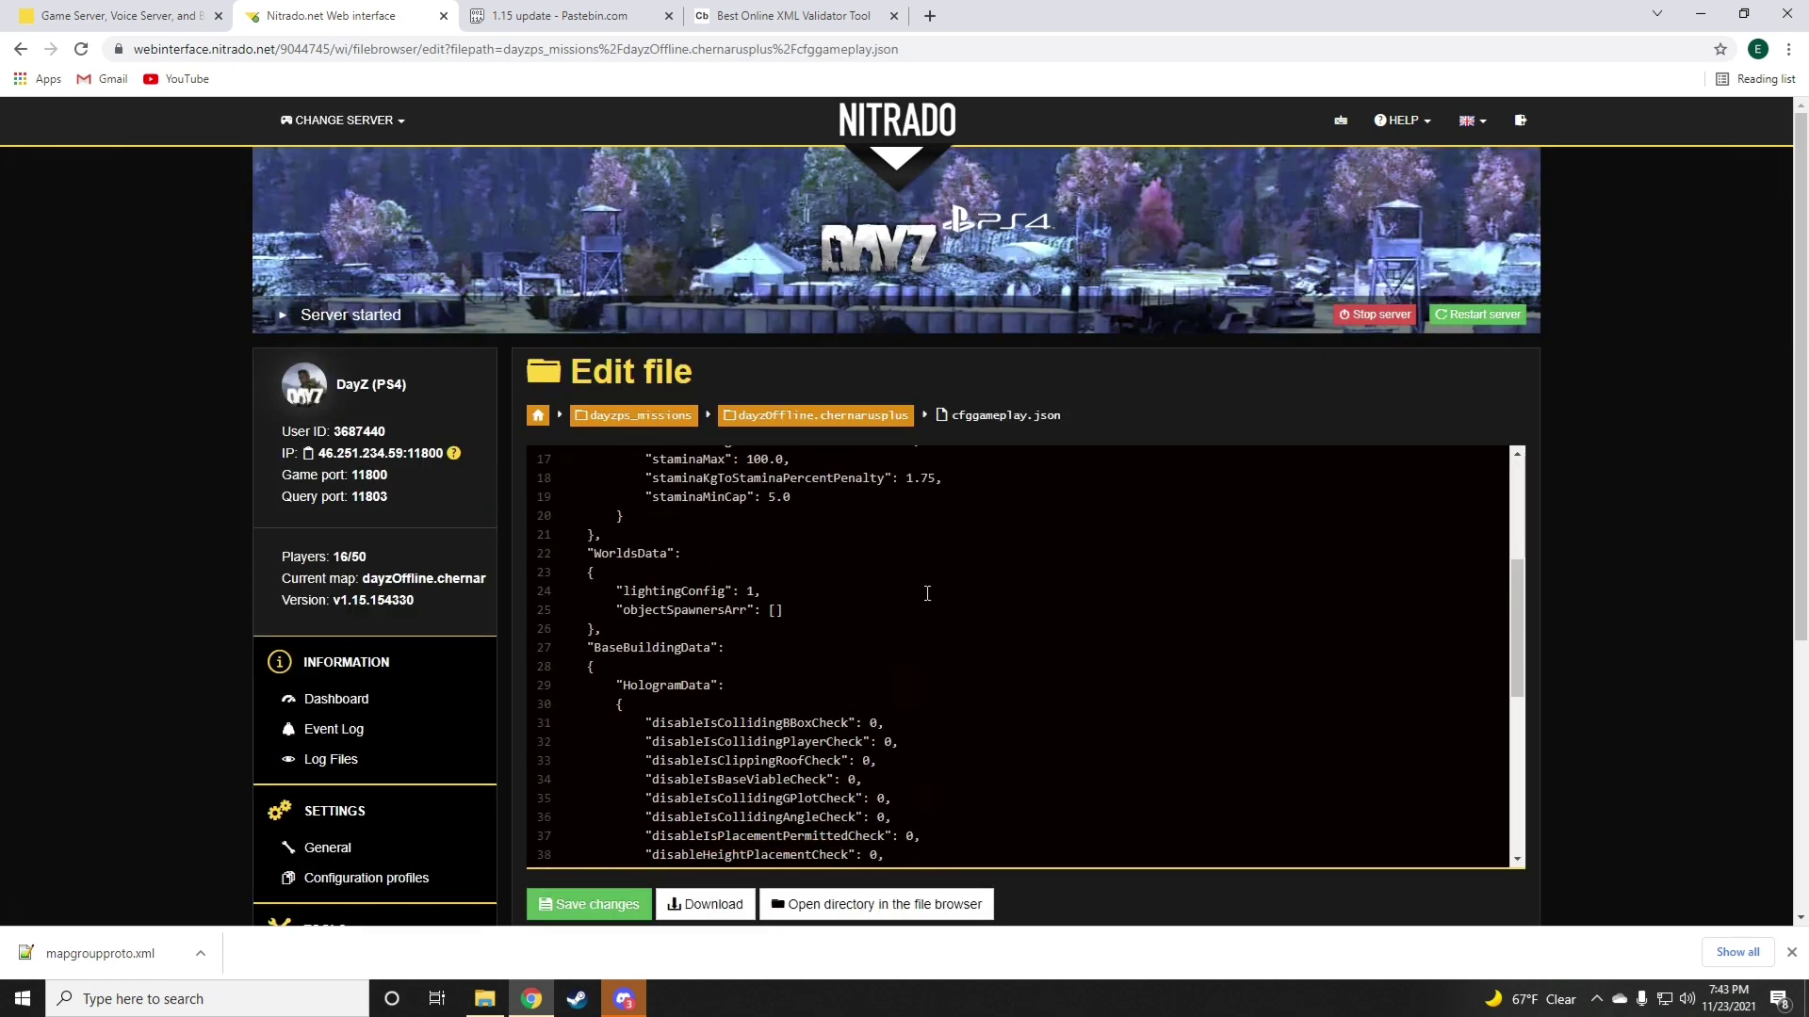
{"action": "scroll", "coordinate": [927, 595], "scroll_direction": "up", "scroll_amount": 3}
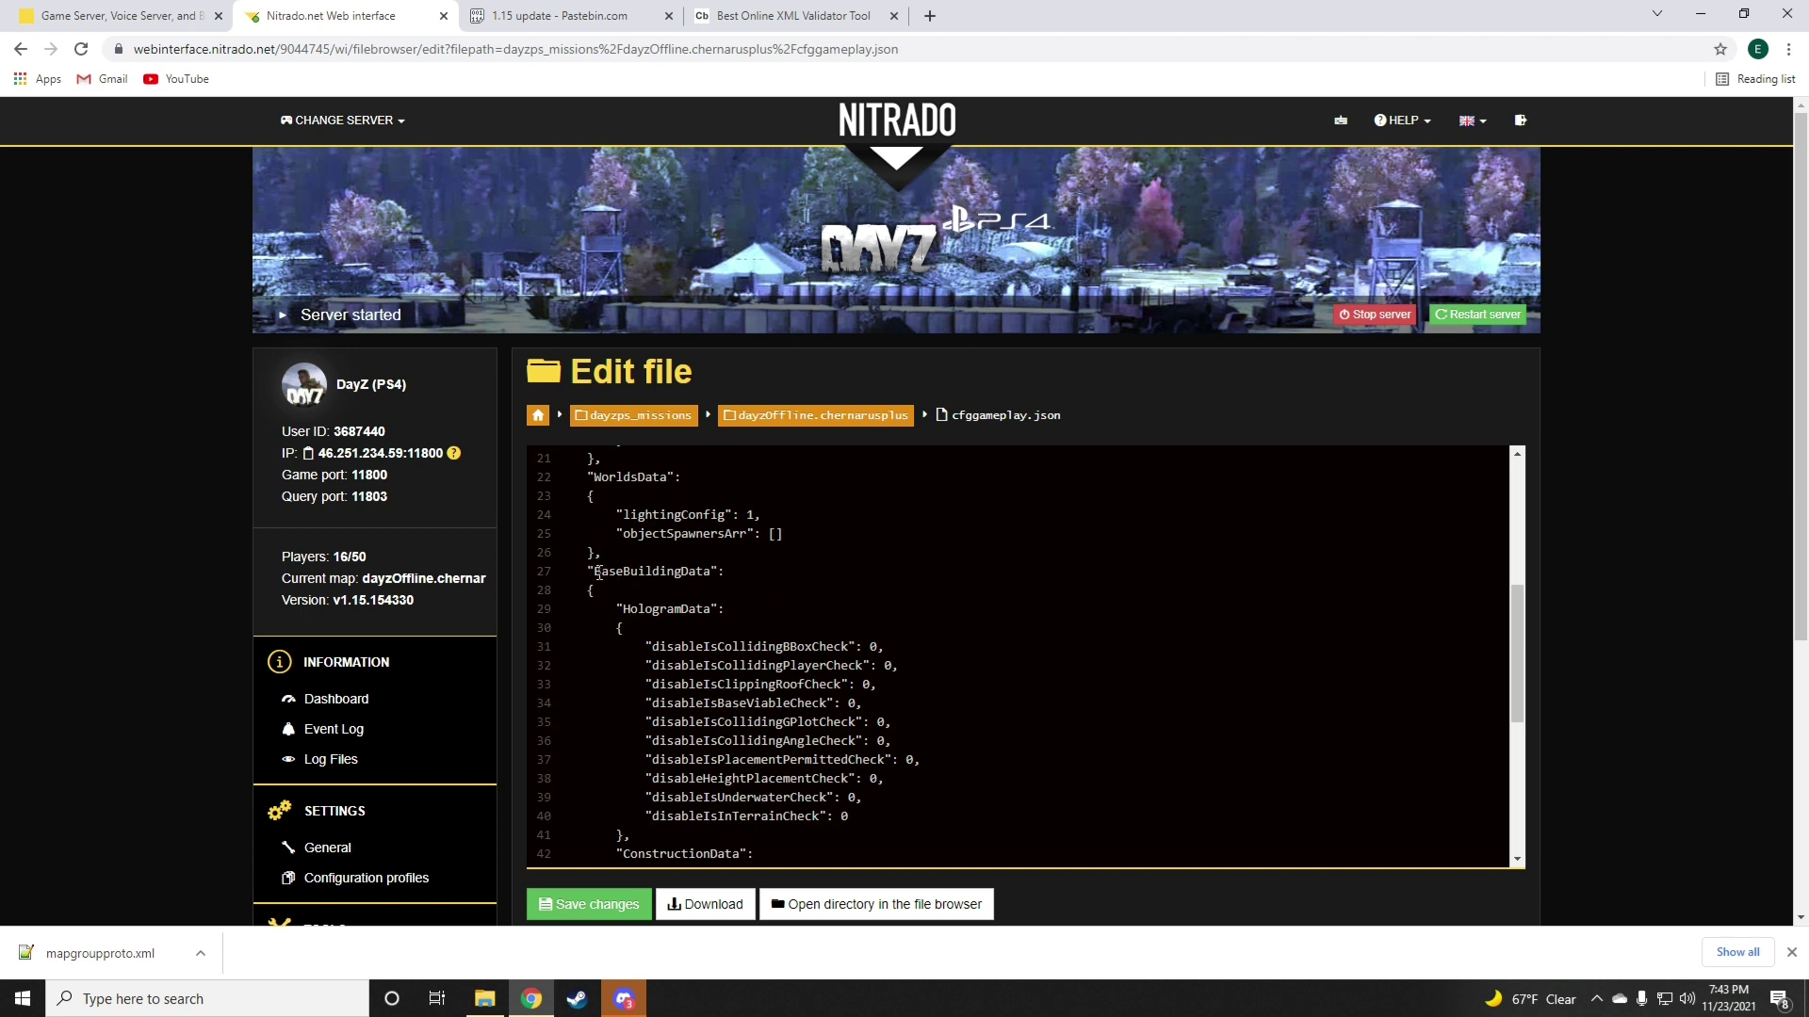
{"action": "left_click_drag", "start_coordinate": [599, 573], "coordinate": [720, 573]}
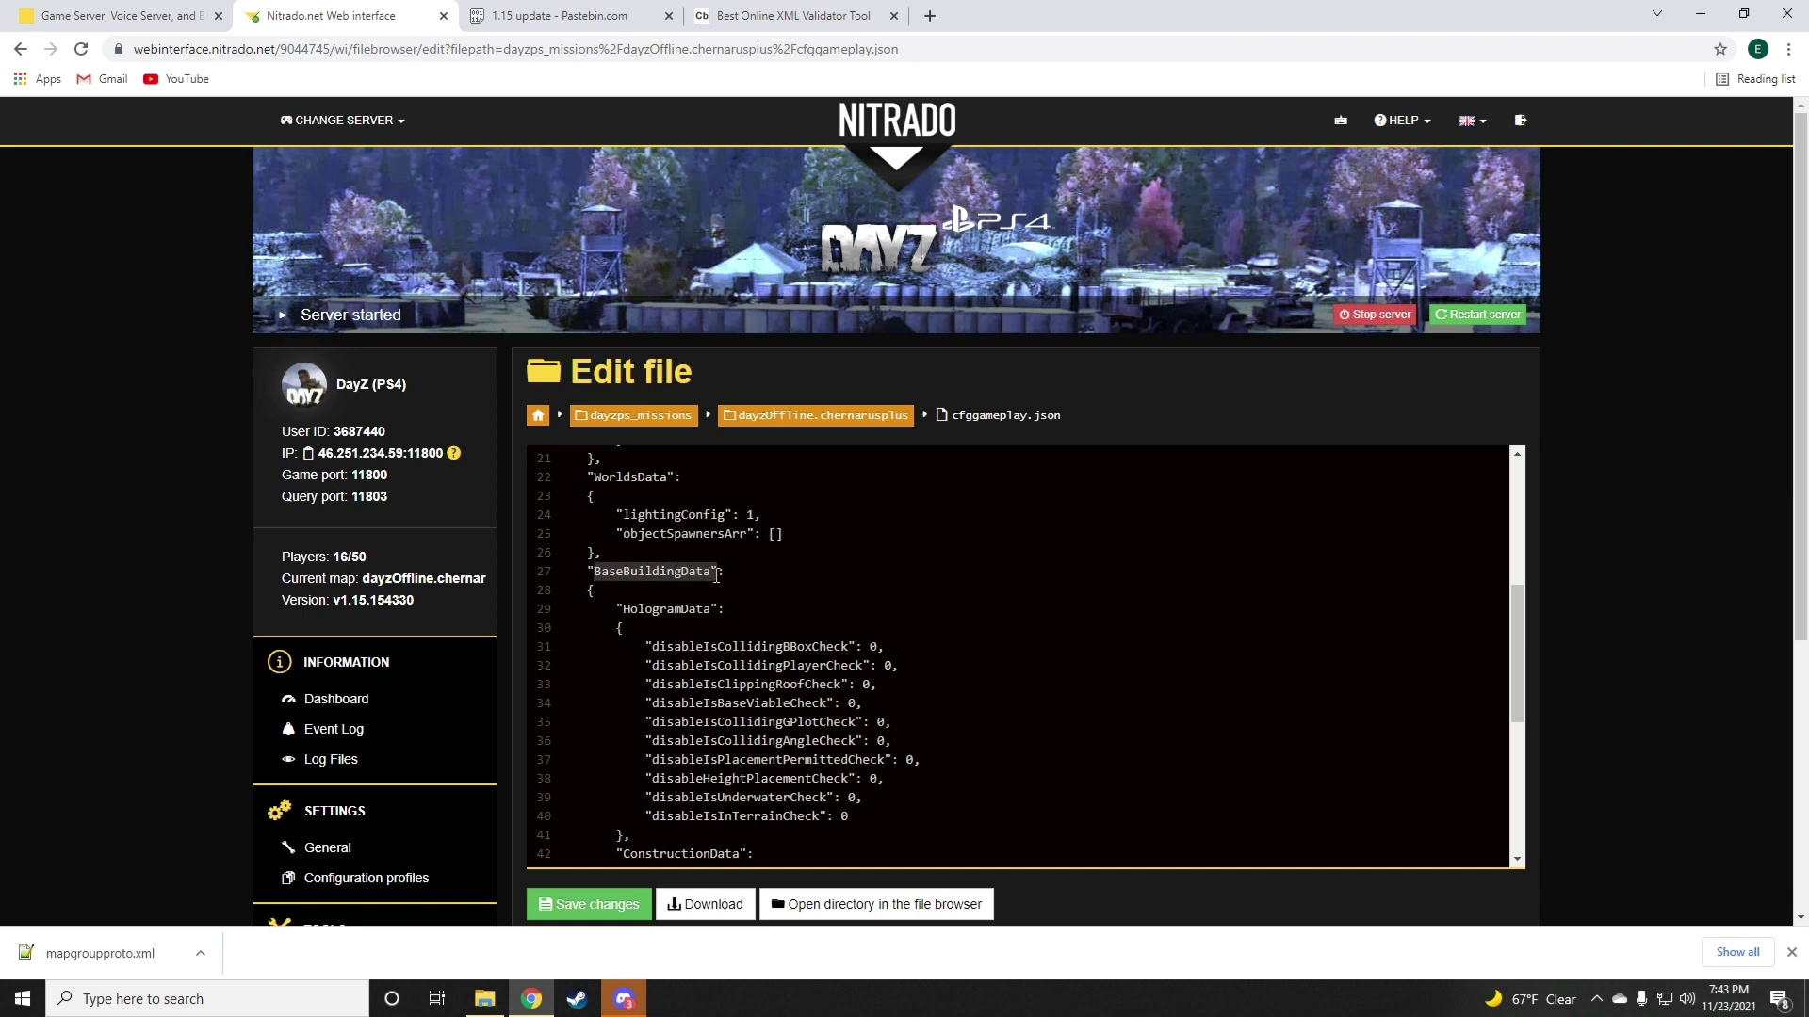
{"action": "scroll", "coordinate": [874, 576], "scroll_direction": "down", "scroll_amount": 2}
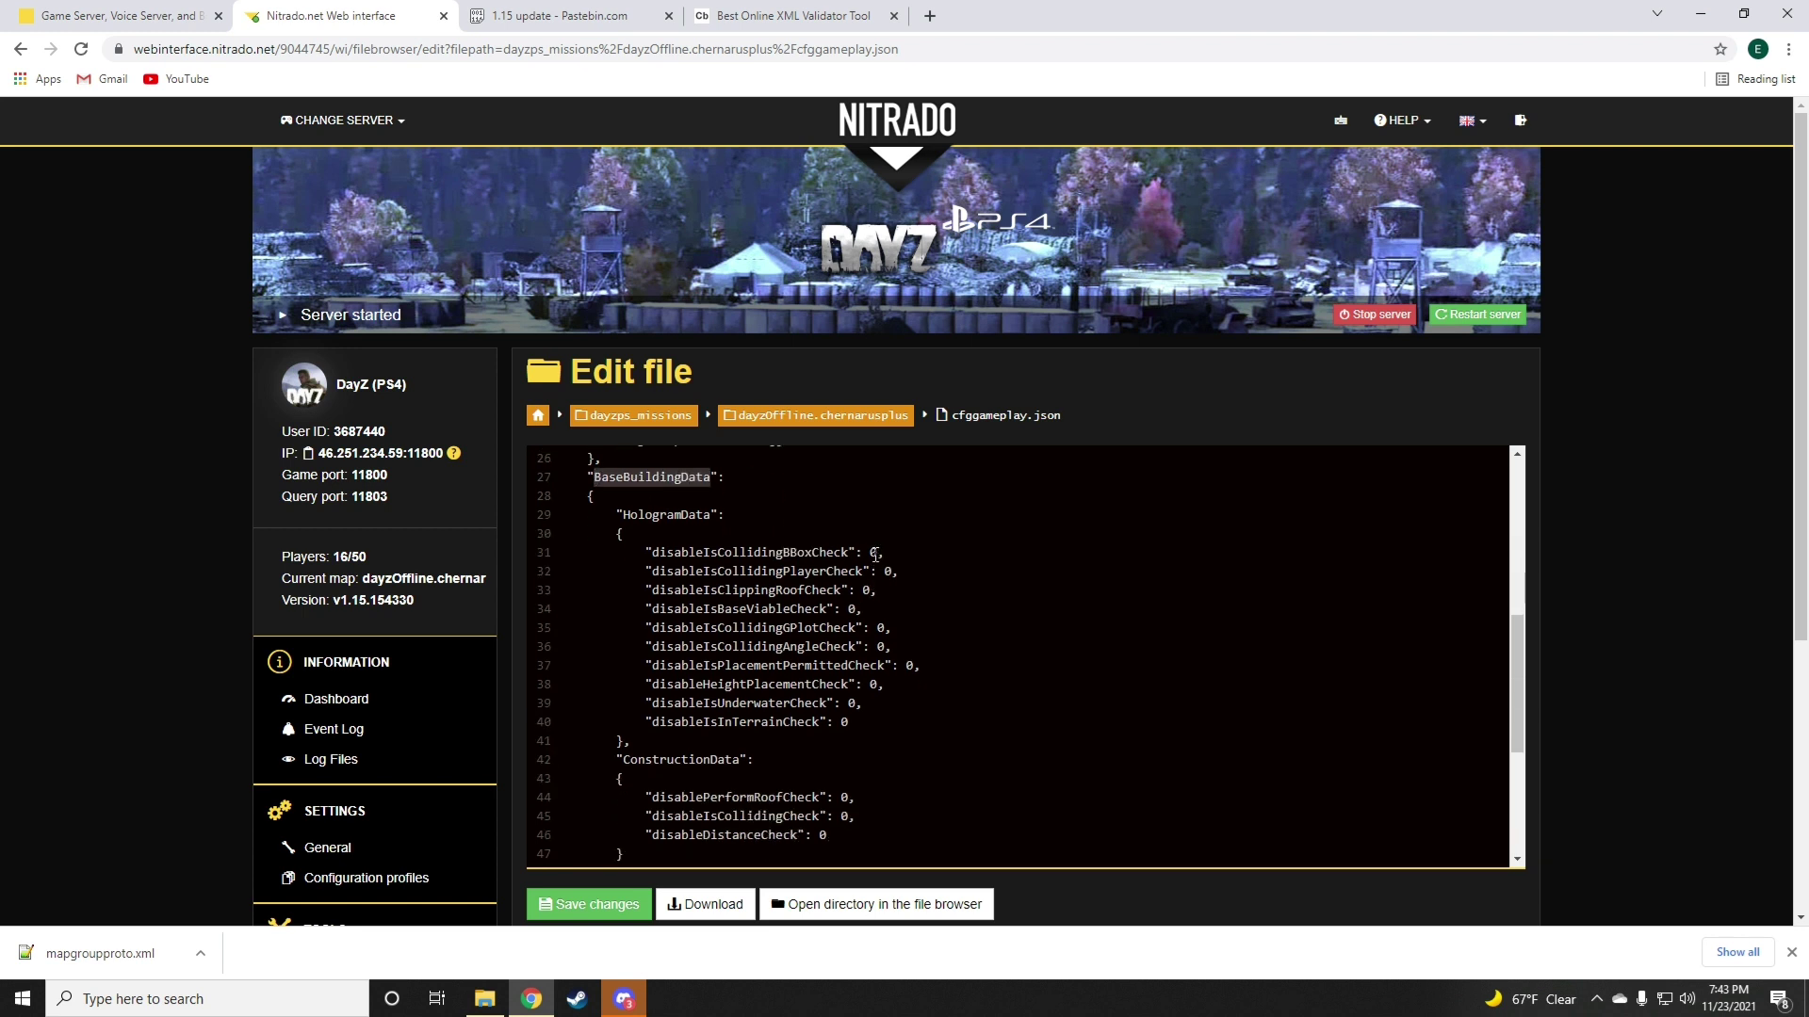
- Set every disable check under HologramData and ConstructionData in the BaseBuildingData section to 1
{"action": "left_click", "coordinate": [875, 555]}
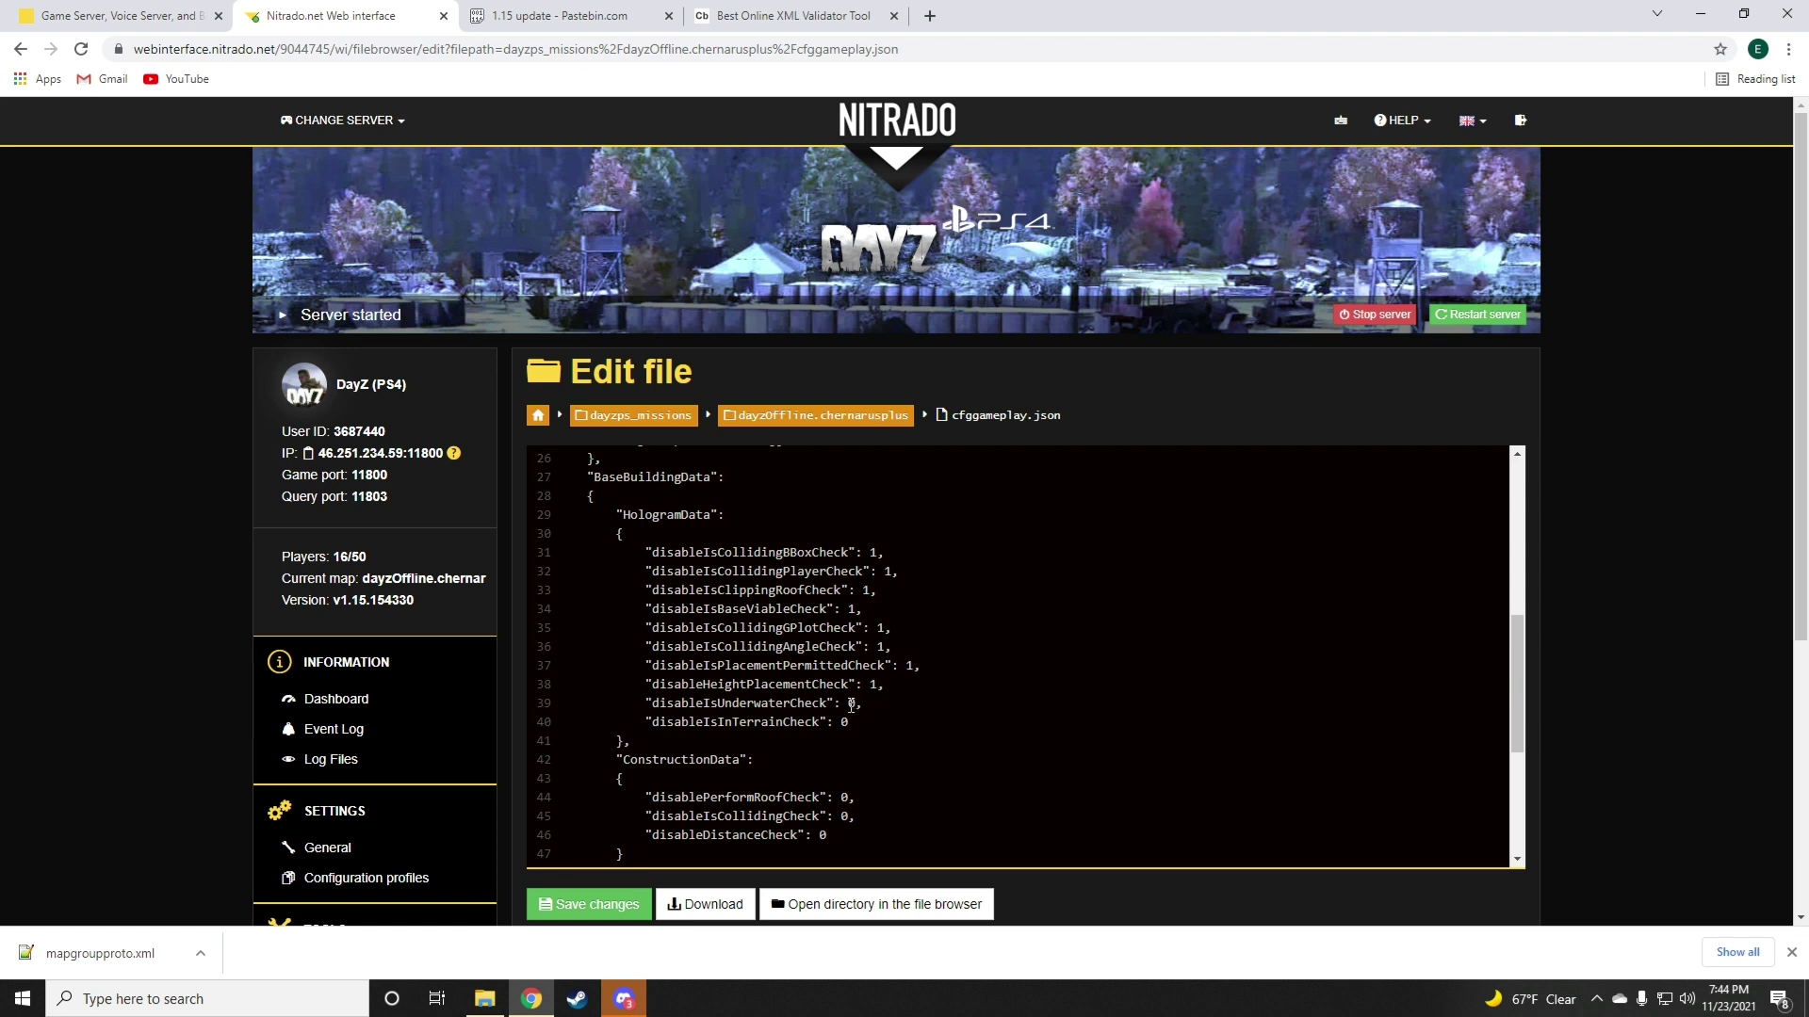
{"action": "scroll", "coordinate": [853, 705], "scroll_direction": "down", "scroll_amount": 2}
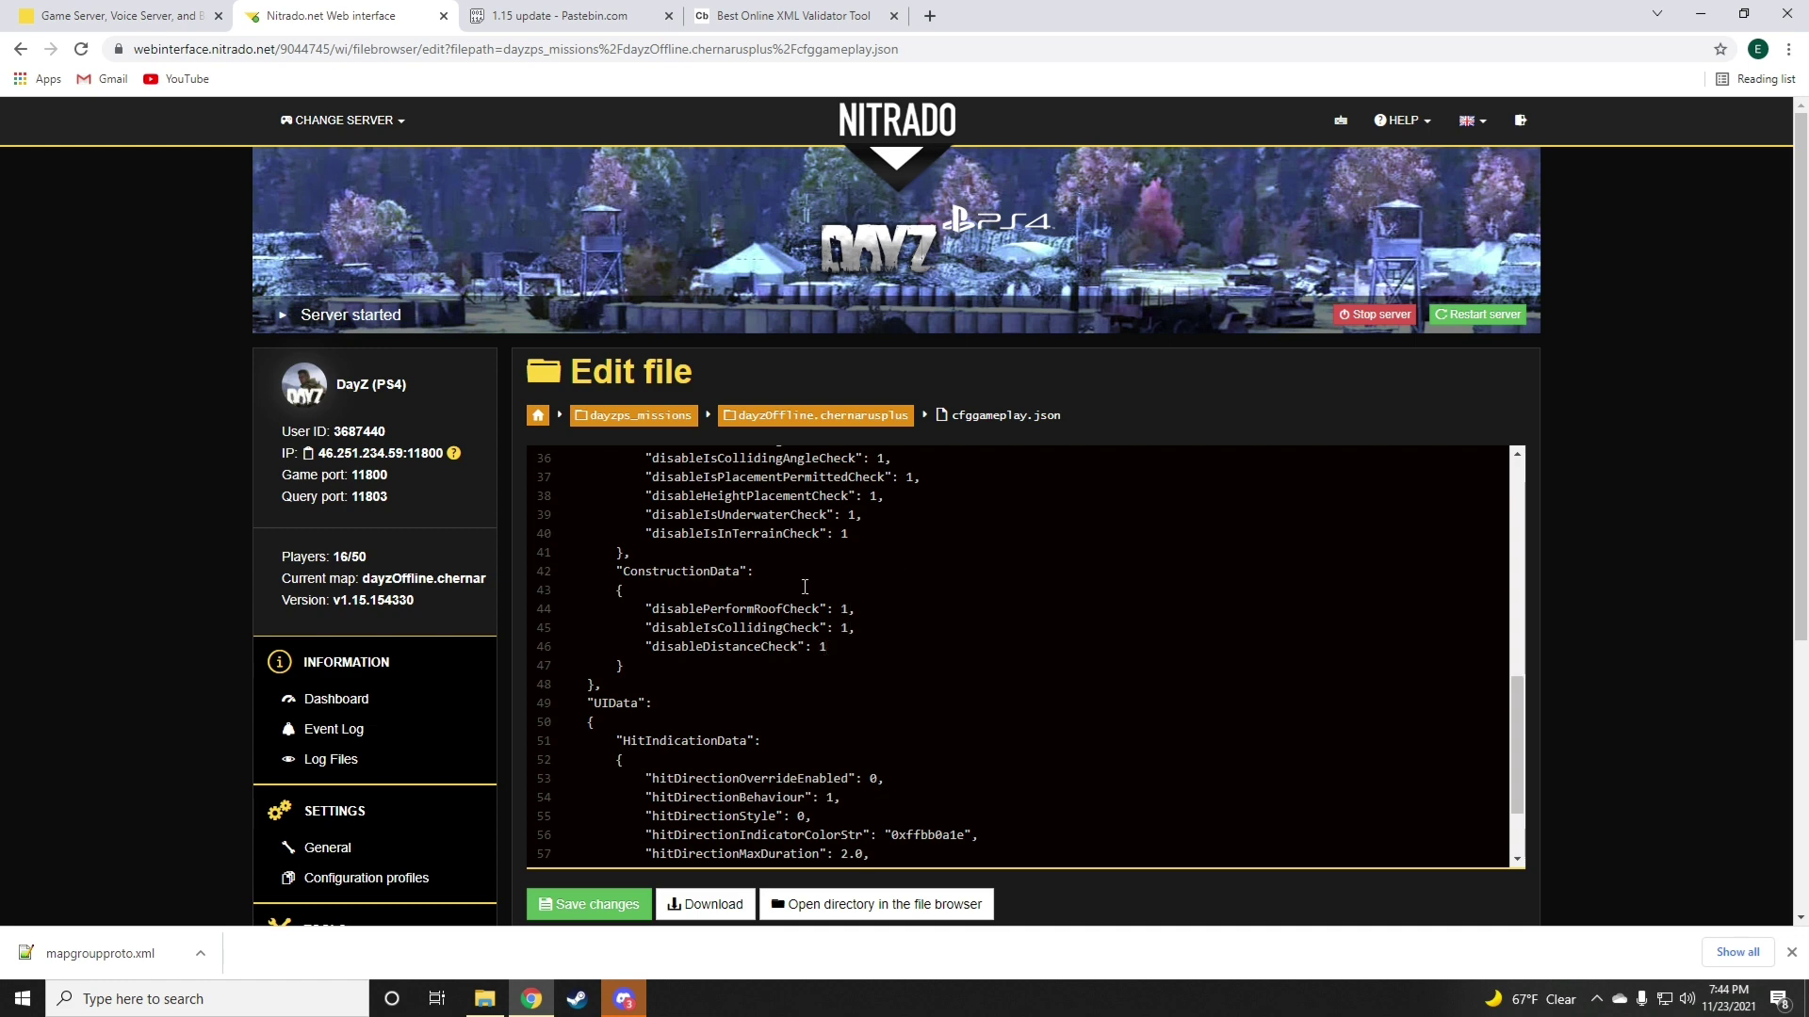
{"action": "scroll", "coordinate": [806, 587], "scroll_direction": "up", "scroll_amount": 3}
{"action": "scroll", "coordinate": [805, 594], "scroll_direction": "down", "scroll_amount": 3}
{"action": "scroll", "coordinate": [807, 603], "scroll_direction": "up", "scroll_amount": 1}
{"action": "scroll", "coordinate": [807, 611], "scroll_direction": "down", "scroll_amount": 1}
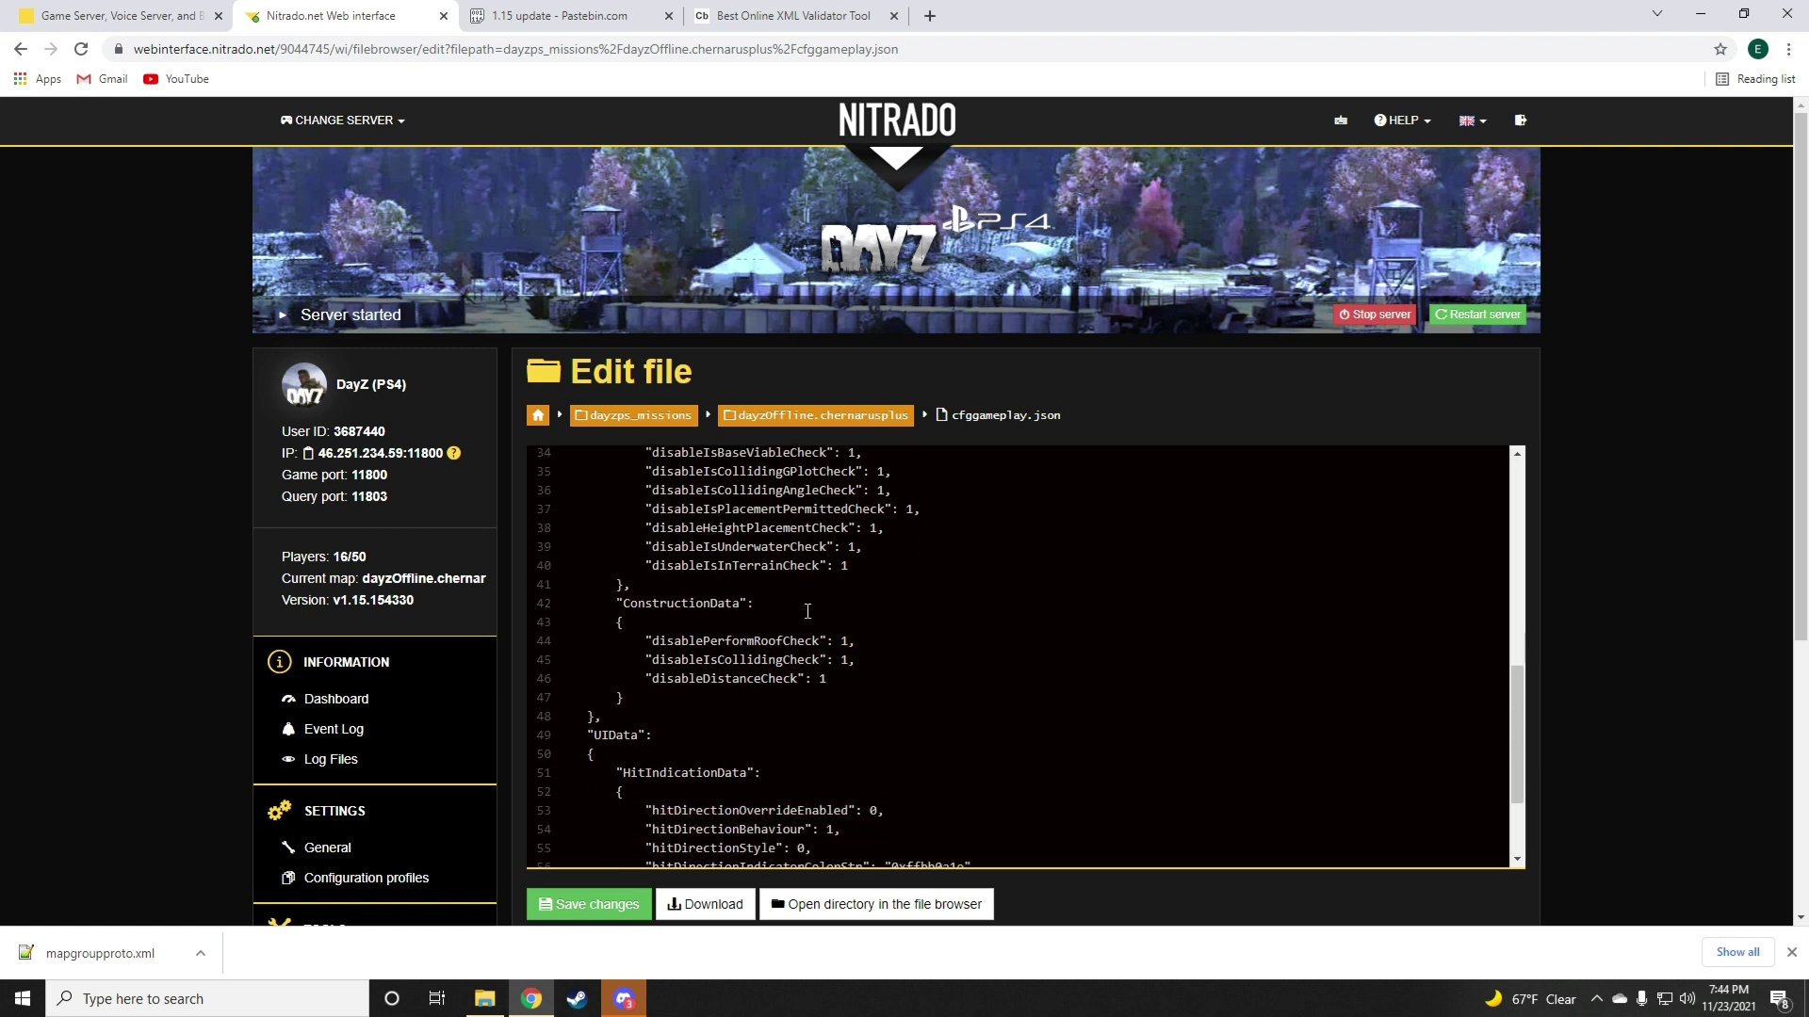
{"action": "scroll", "coordinate": [807, 611], "scroll_direction": "down", "scroll_amount": 1}
{"action": "scroll", "coordinate": [806, 622], "scroll_direction": "up", "scroll_amount": 1}
{"action": "scroll", "coordinate": [802, 636], "scroll_direction": "up", "scroll_amount": 2}
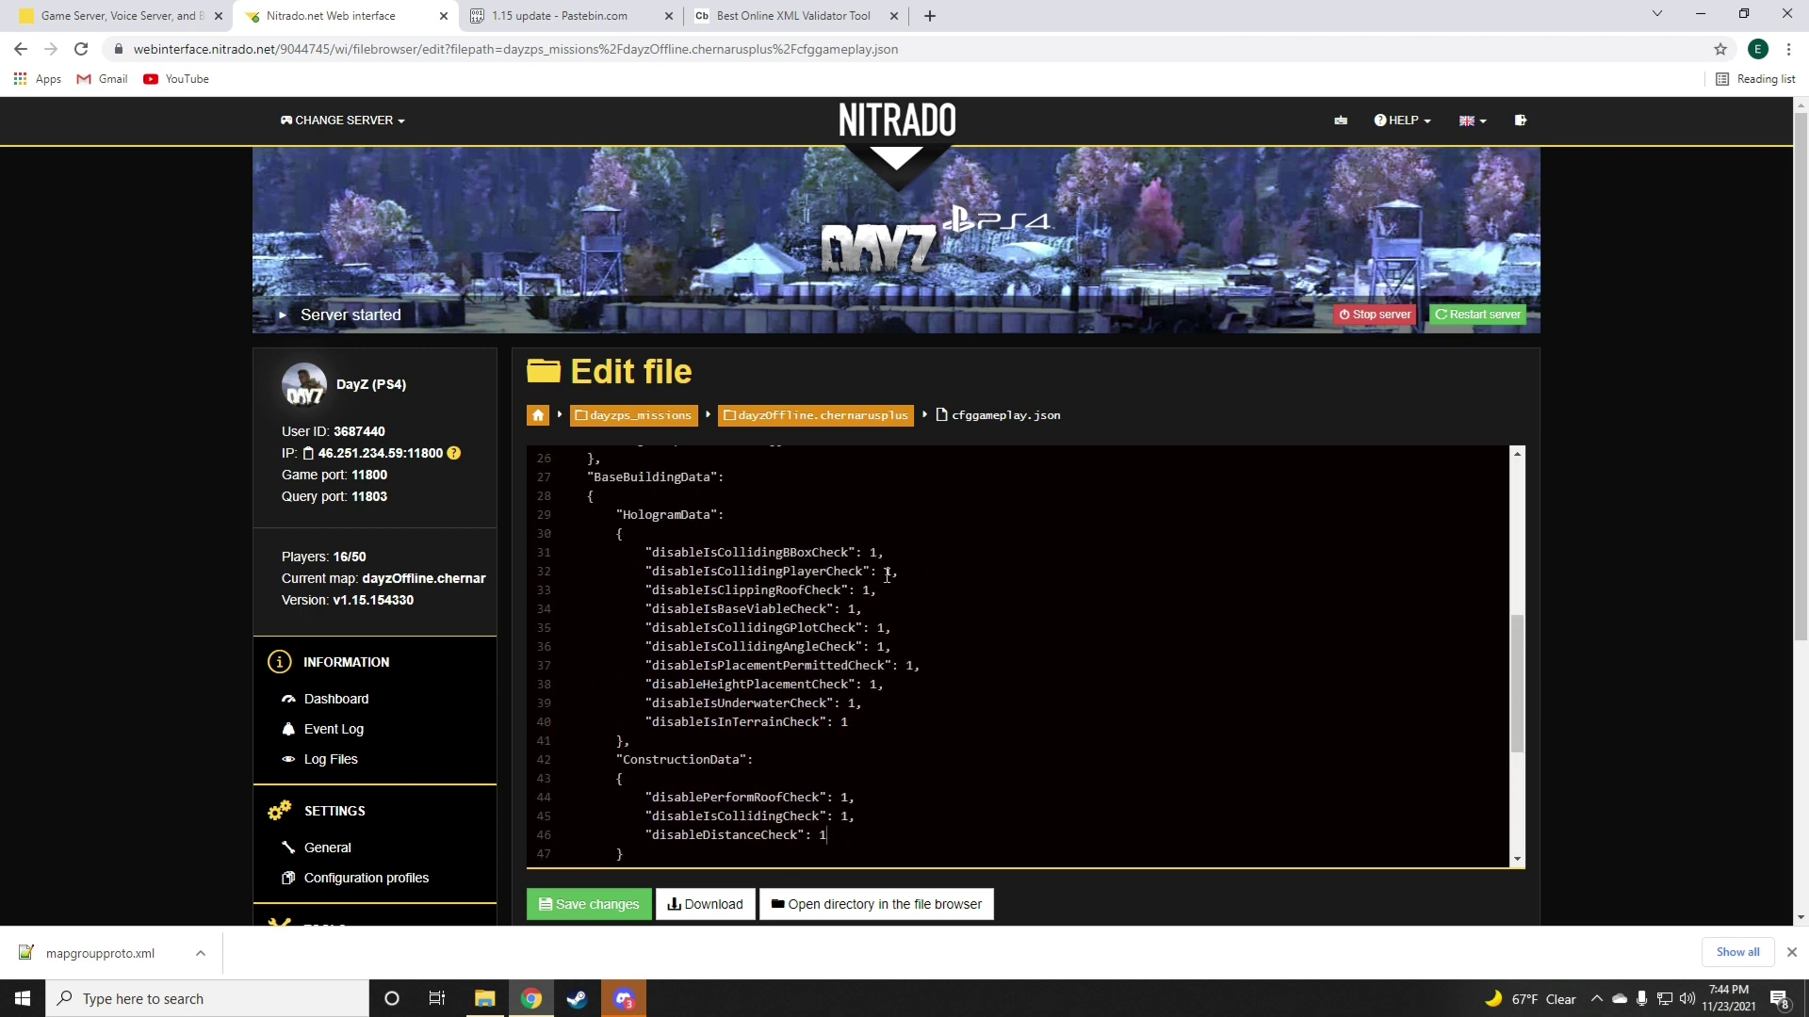
- Switch to Discord and view the gaming server's youtube, donations and welcome channels, dismissing the message notification
{"action": "left_click", "coordinate": [623, 1001]}
{"action": "left_click", "coordinate": [38, 351]}
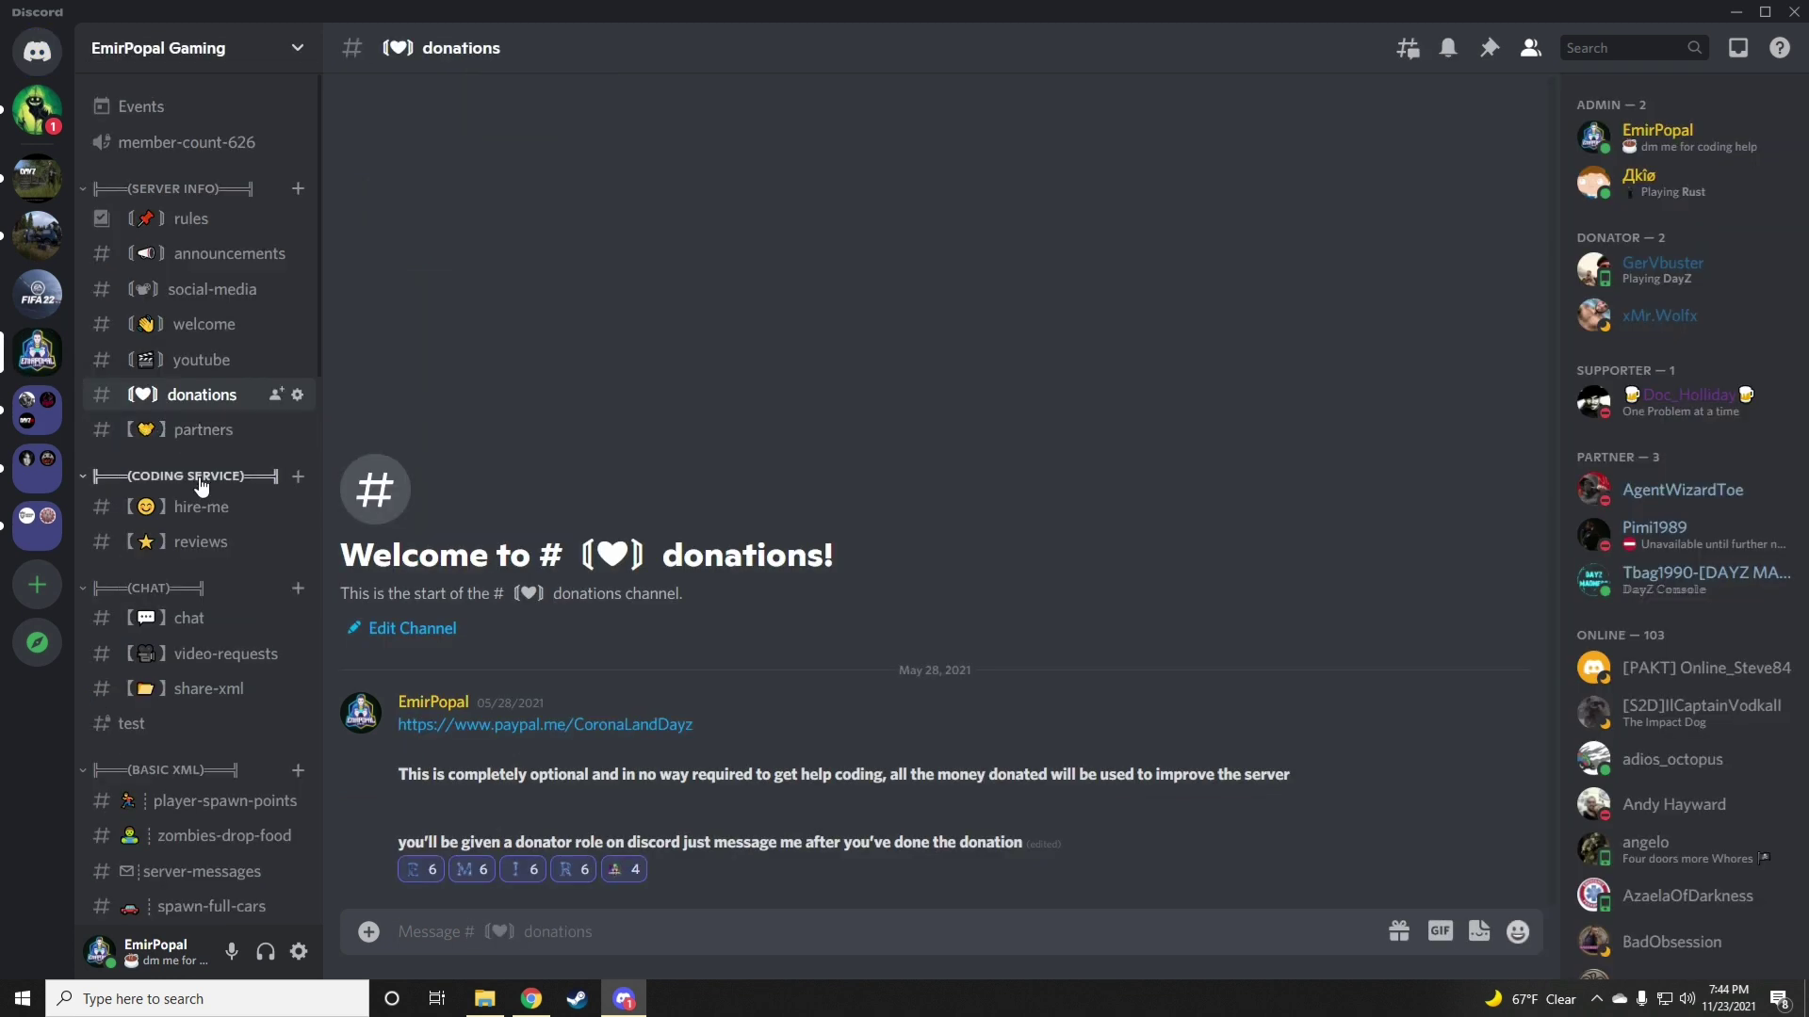
{"action": "scroll", "coordinate": [201, 485], "scroll_direction": "down", "scroll_amount": 3}
{"action": "scroll", "coordinate": [202, 513], "scroll_direction": "up", "scroll_amount": 3}
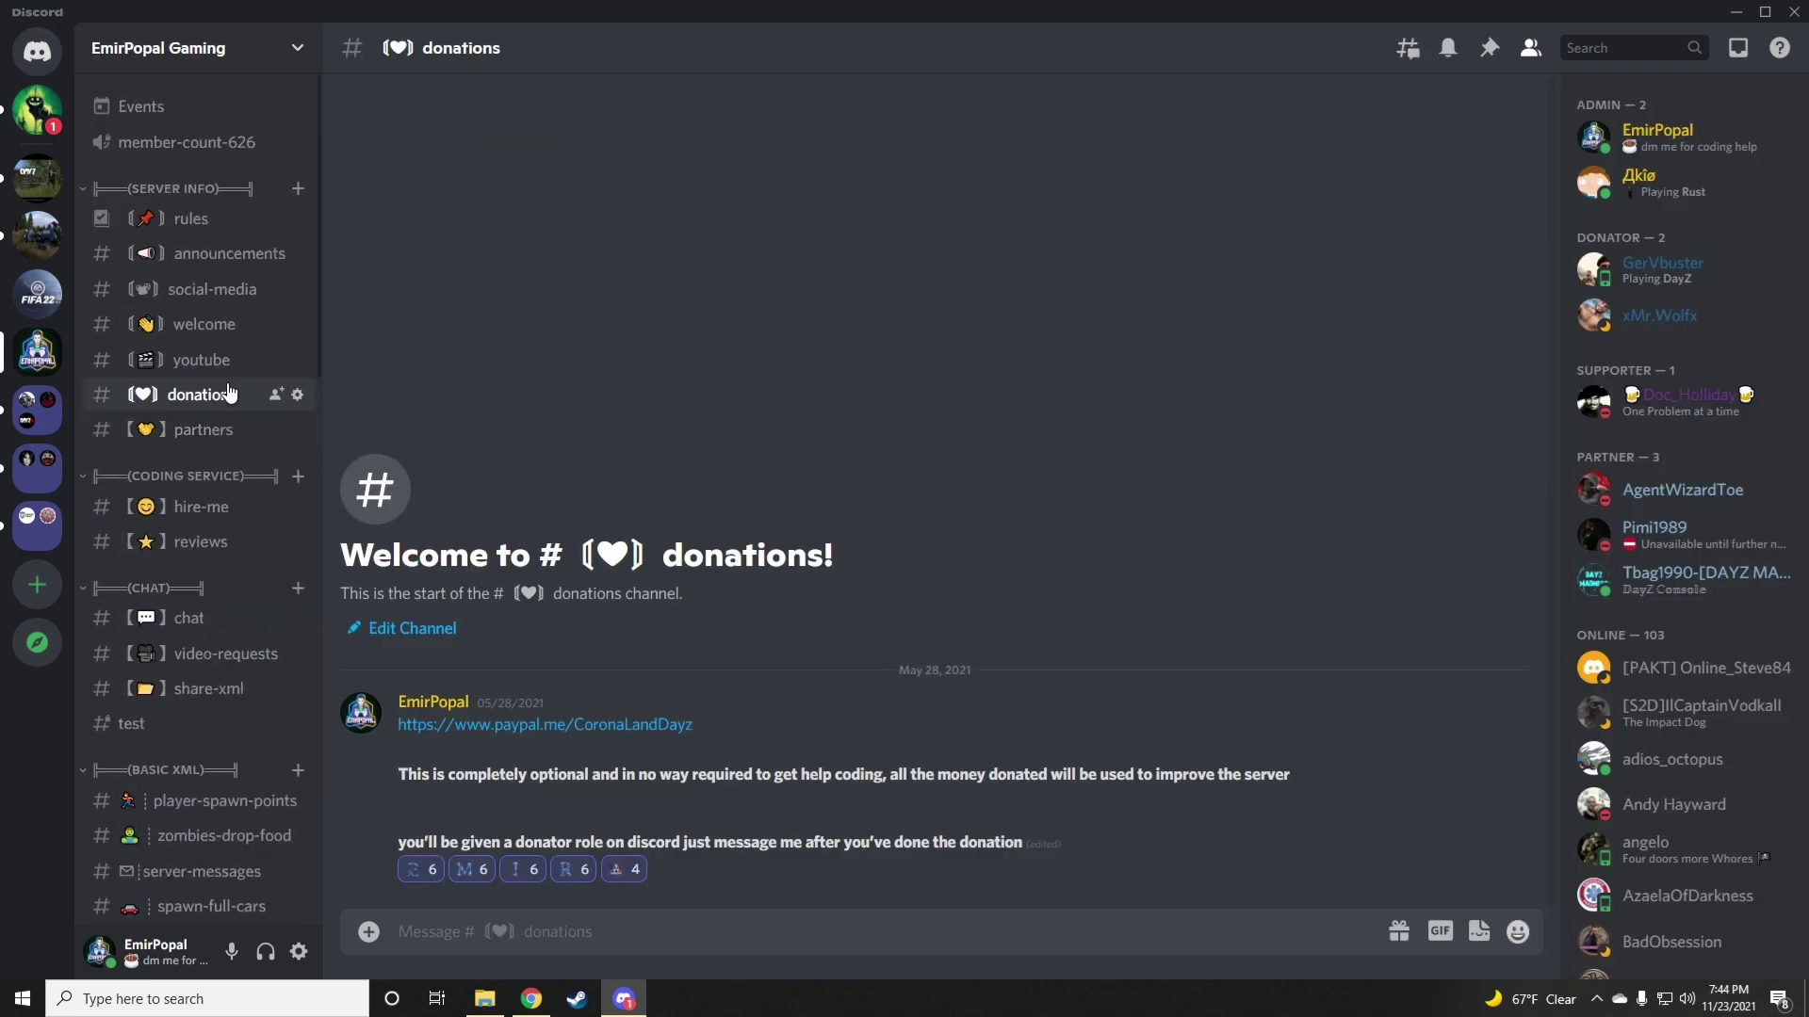
{"action": "left_click", "coordinate": [291, 325]}
{"action": "left_click", "coordinate": [156, 363]}
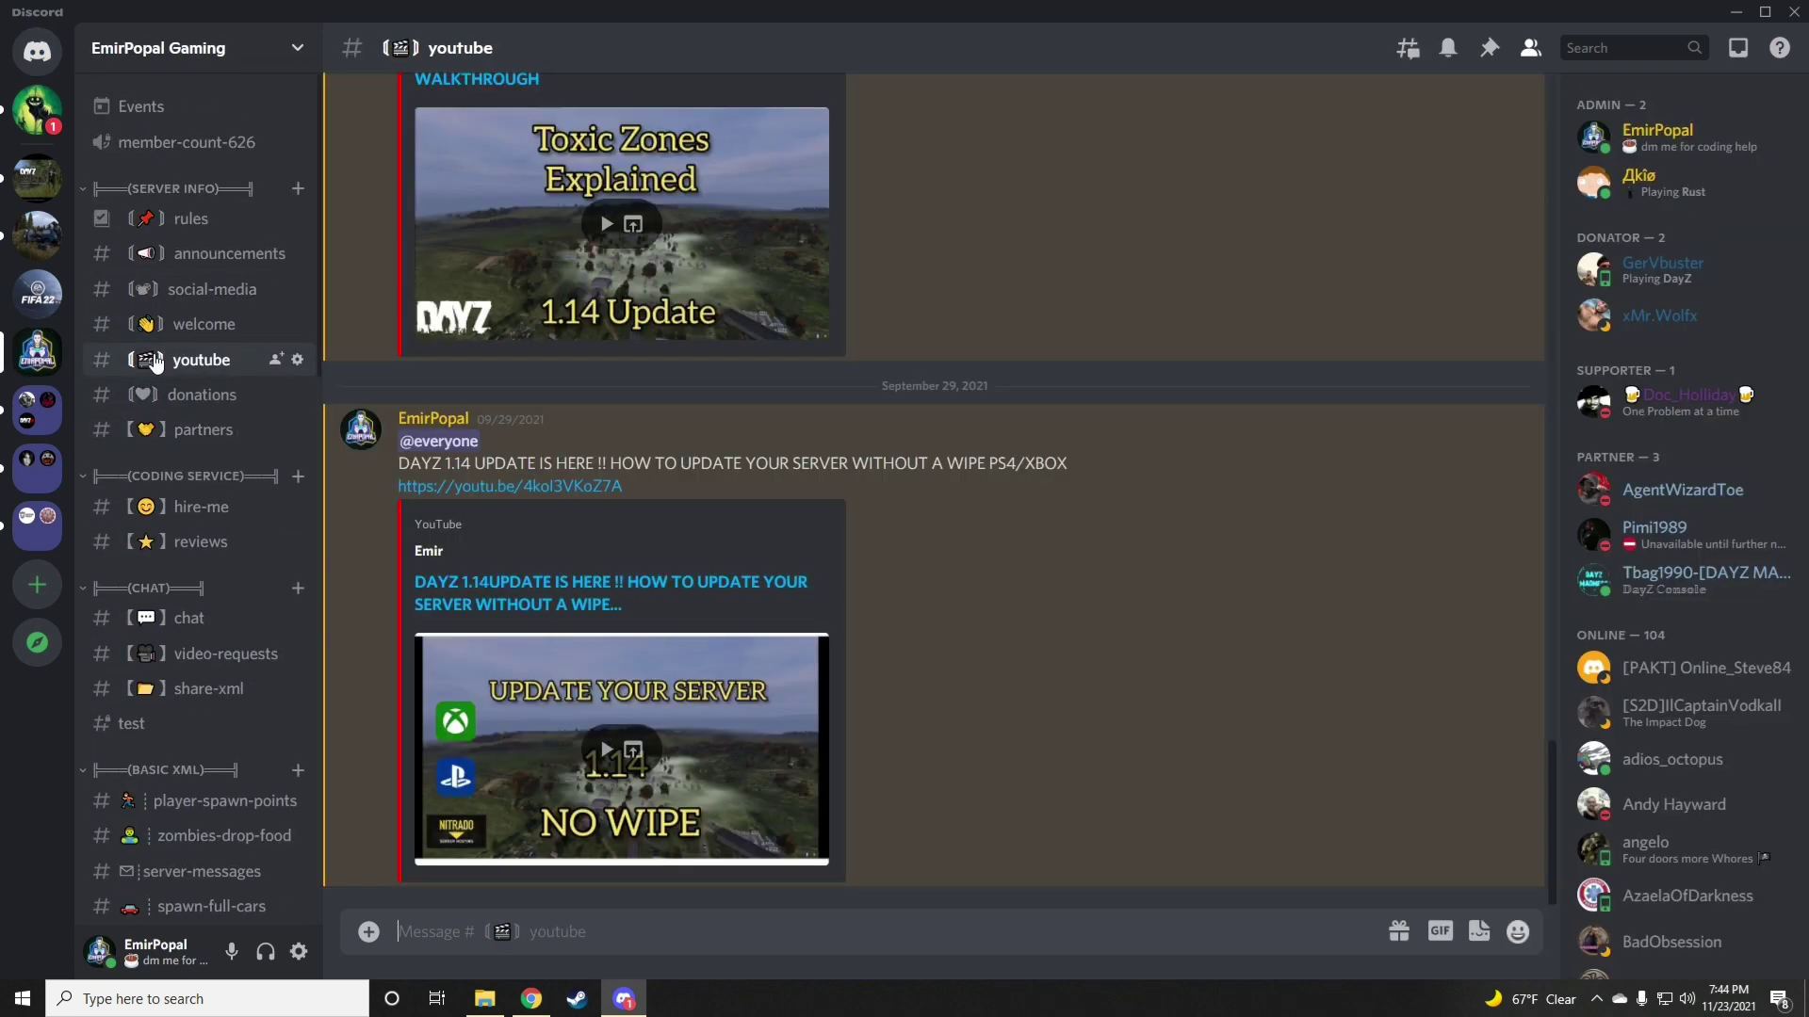
{"action": "left_click", "coordinate": [200, 396]}
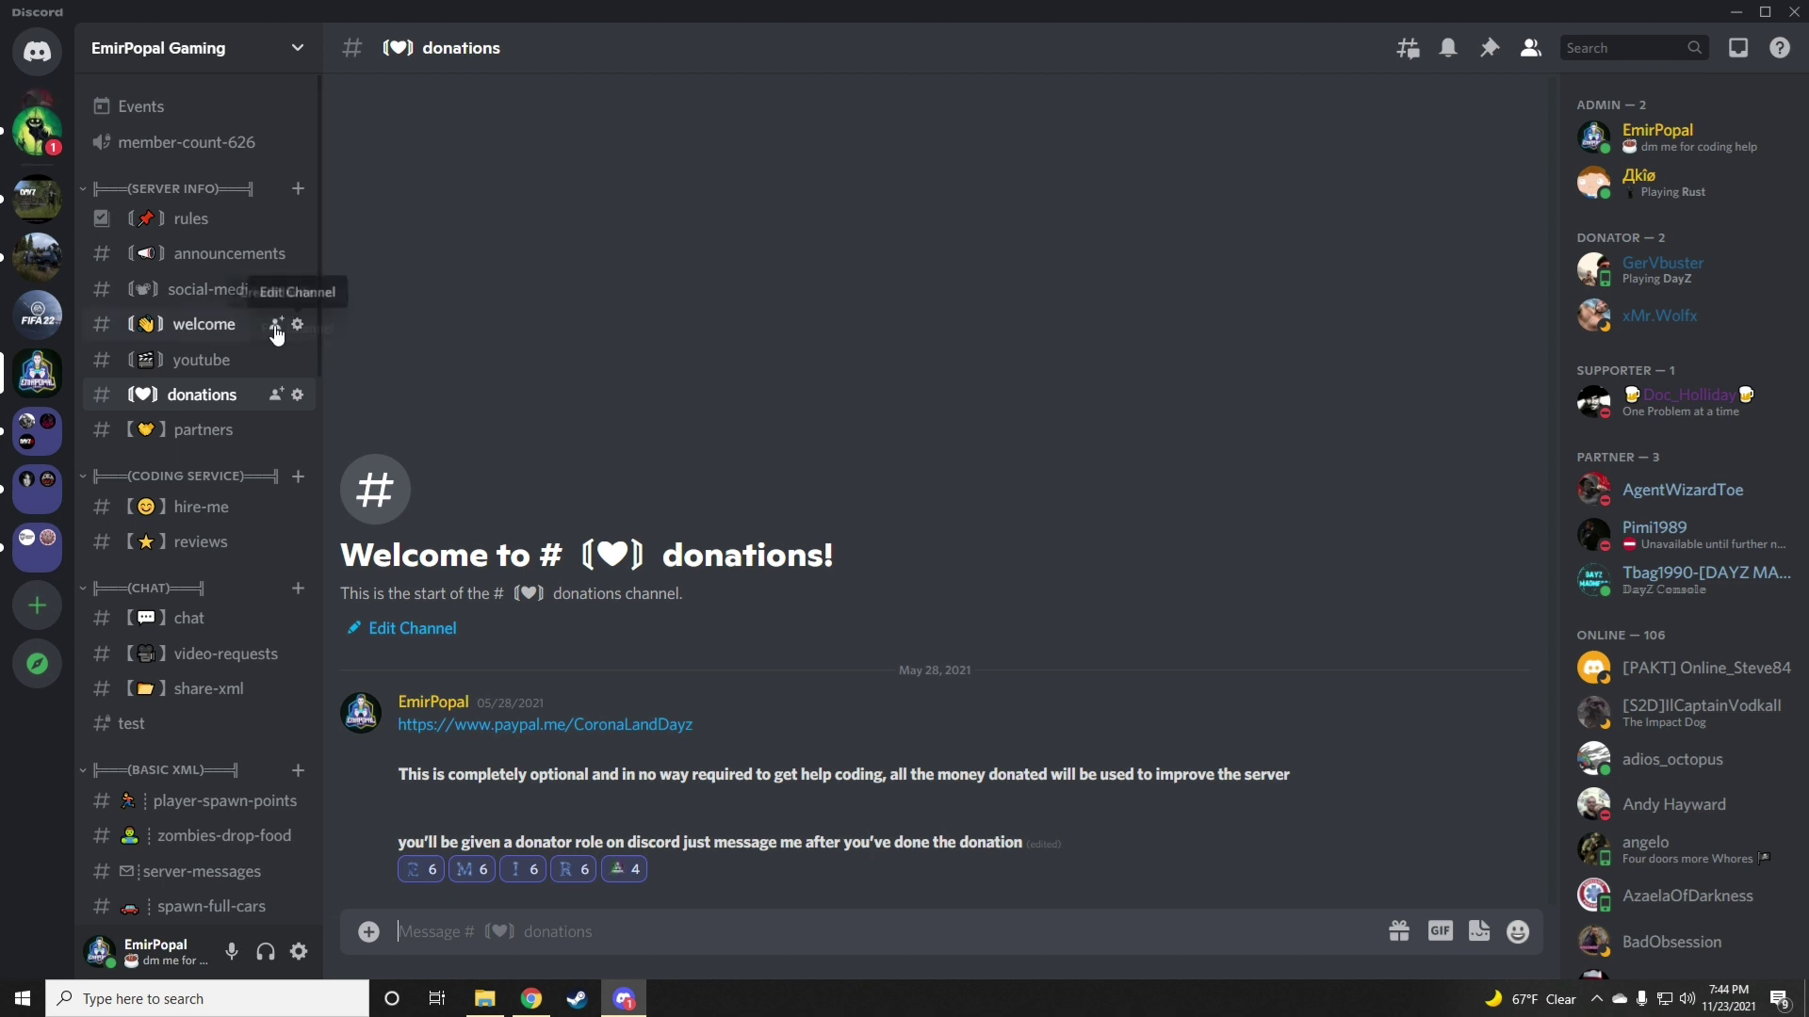
{"action": "left_click", "coordinate": [223, 326]}
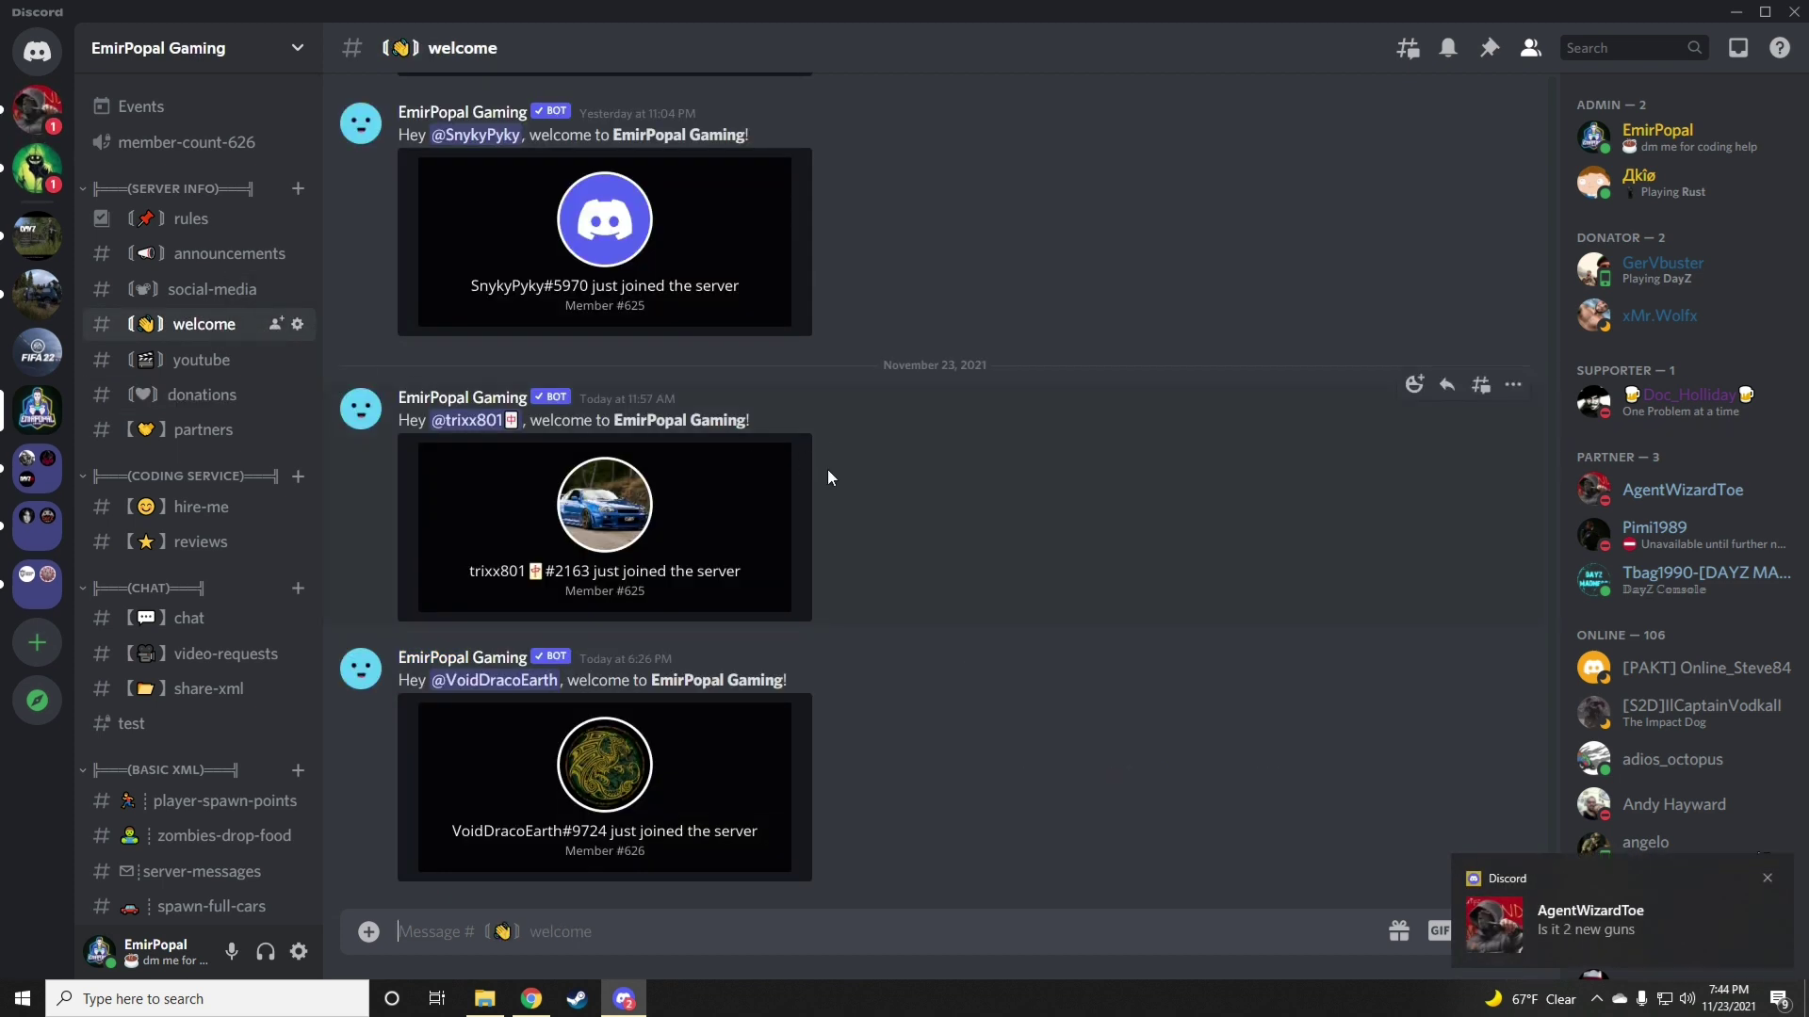
{"action": "left_click", "coordinate": [1765, 875]}
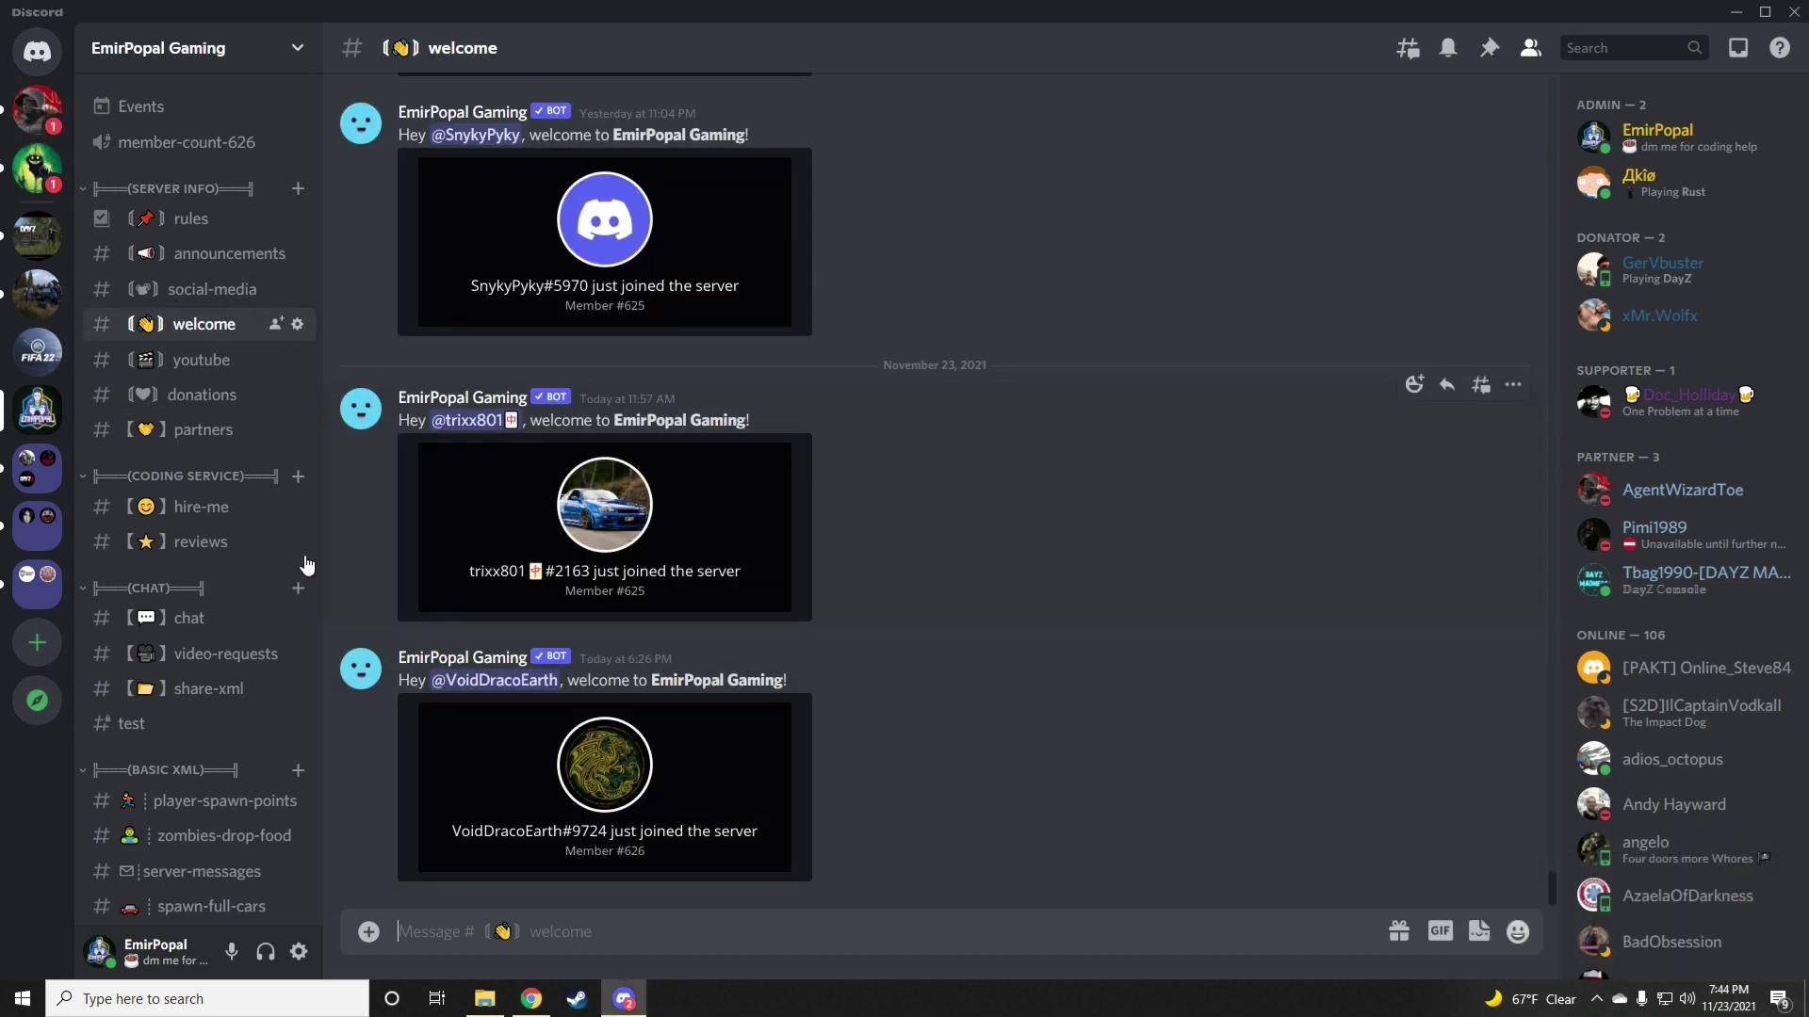
- Browse the server's XML help channels, viewing the spawn-a-seachest and spawn-a-building-json posts
{"action": "scroll", "coordinate": [179, 593], "scroll_direction": "down", "scroll_amount": 6}
{"action": "scroll", "coordinate": [171, 609], "scroll_direction": "down", "scroll_amount": 4}
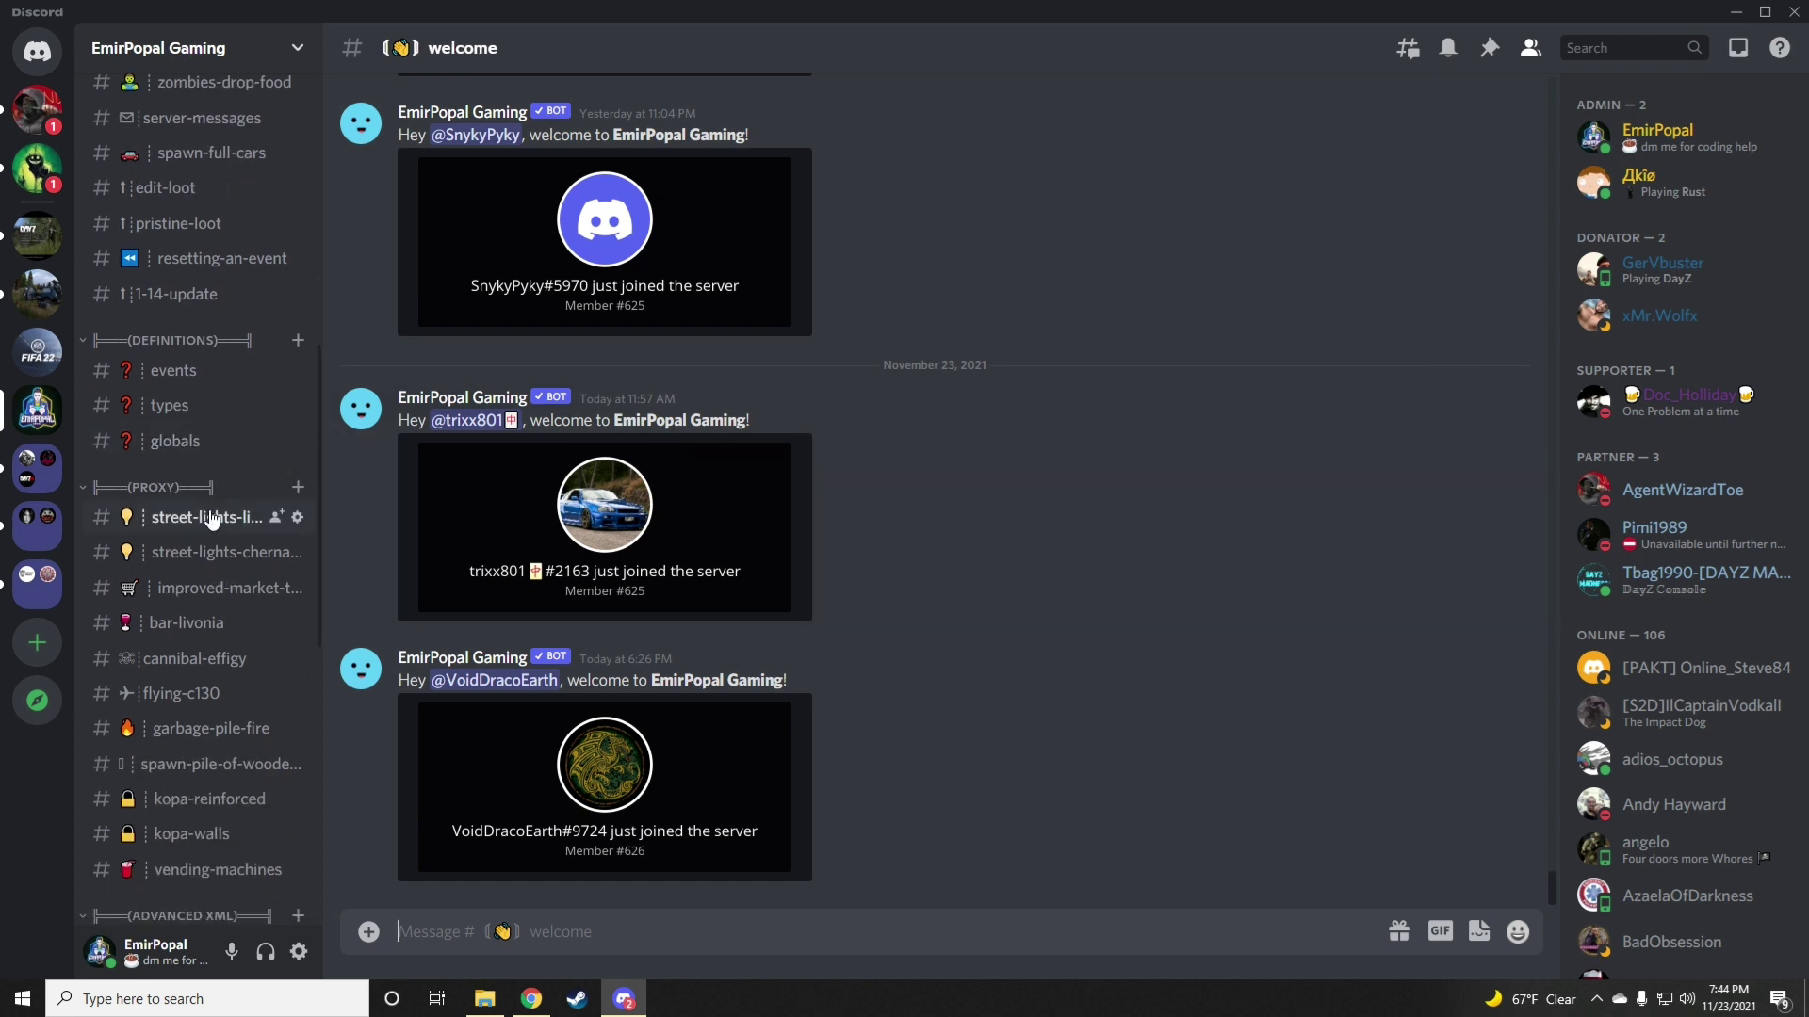
{"action": "scroll", "coordinate": [185, 505], "scroll_direction": "down", "scroll_amount": 4}
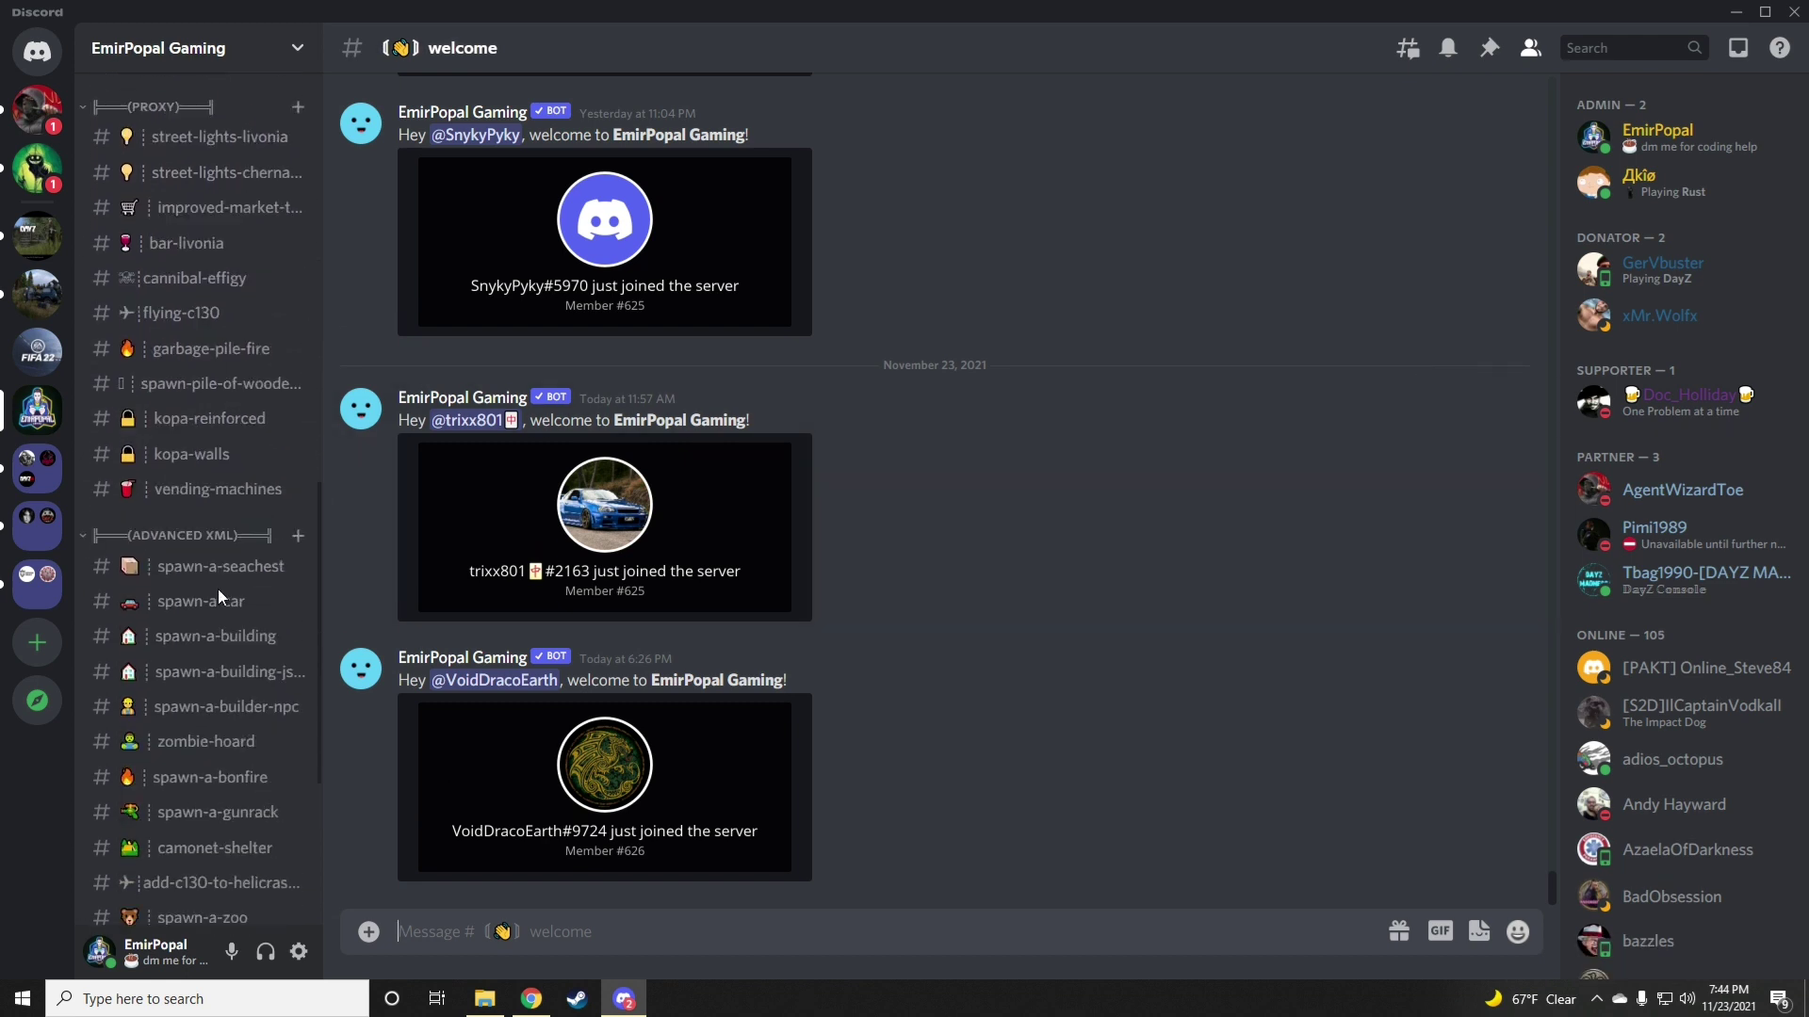
{"action": "left_click", "coordinate": [201, 478]}
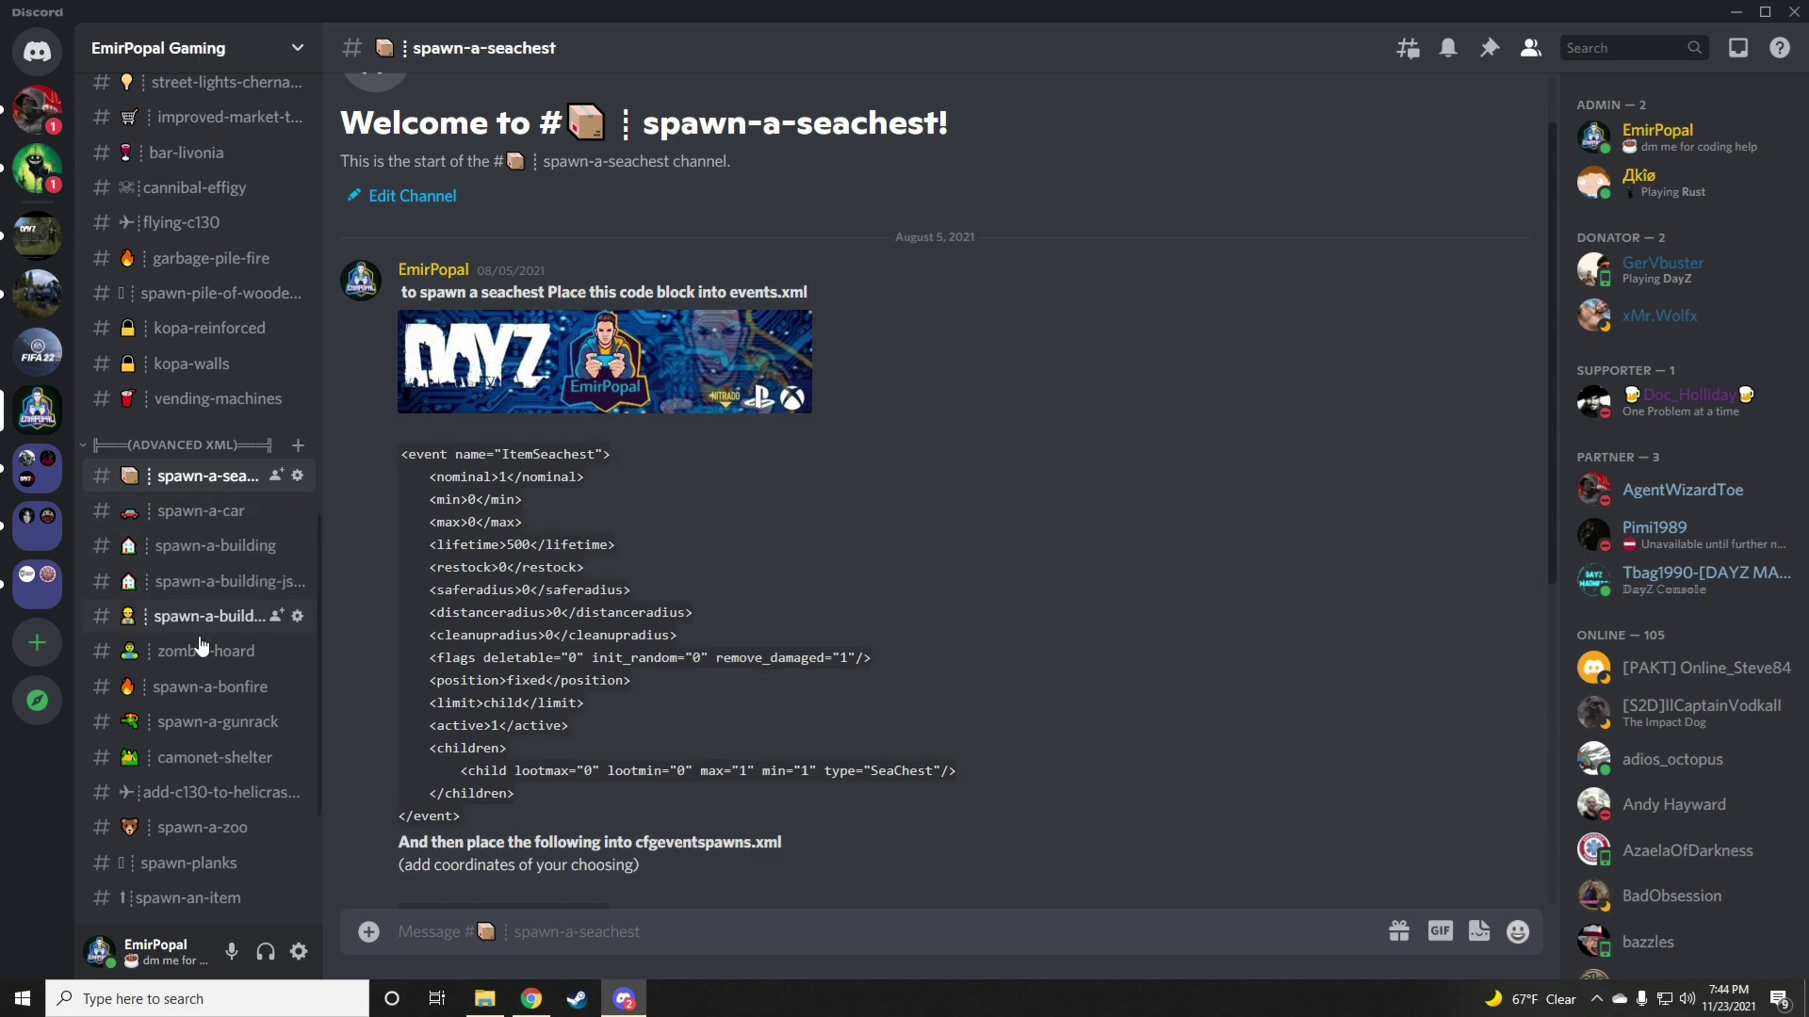
{"action": "left_click", "coordinate": [182, 586]}
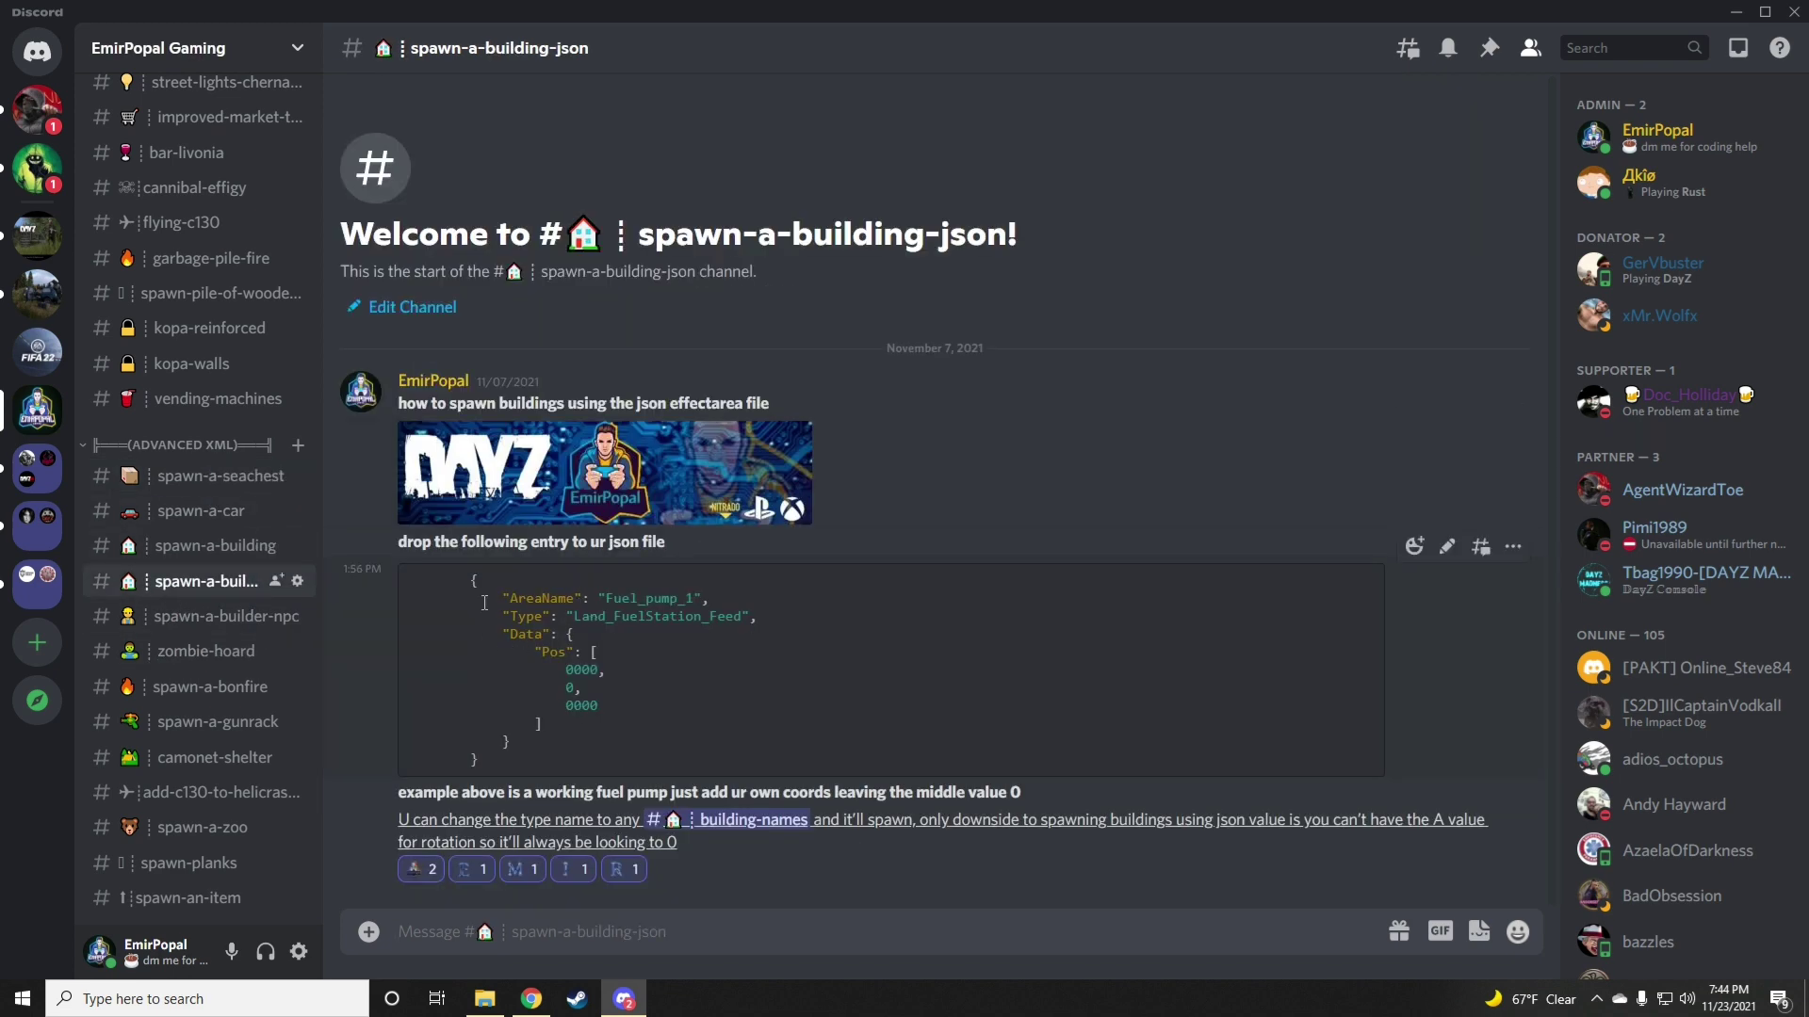
{"action": "scroll", "coordinate": [173, 673], "scroll_direction": "down", "scroll_amount": 3}
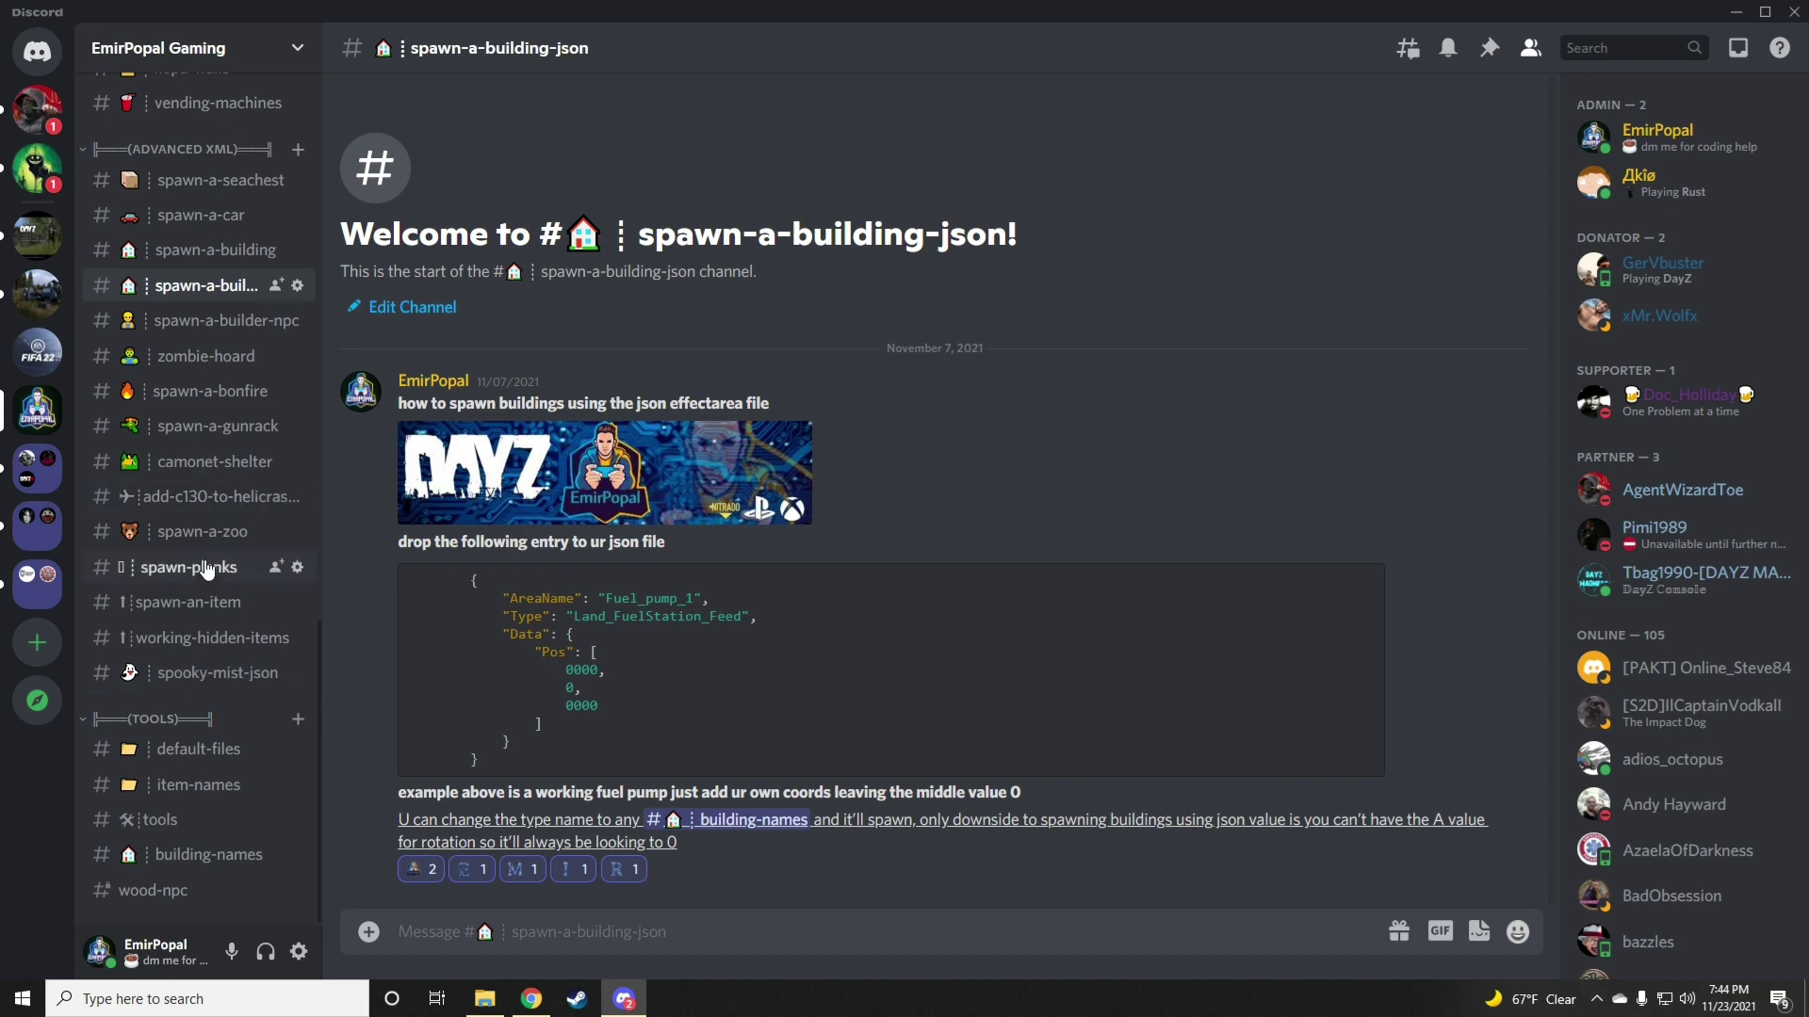
{"action": "scroll", "coordinate": [246, 376], "scroll_direction": "up", "scroll_amount": 4}
{"action": "scroll", "coordinate": [263, 372], "scroll_direction": "up", "scroll_amount": 5}
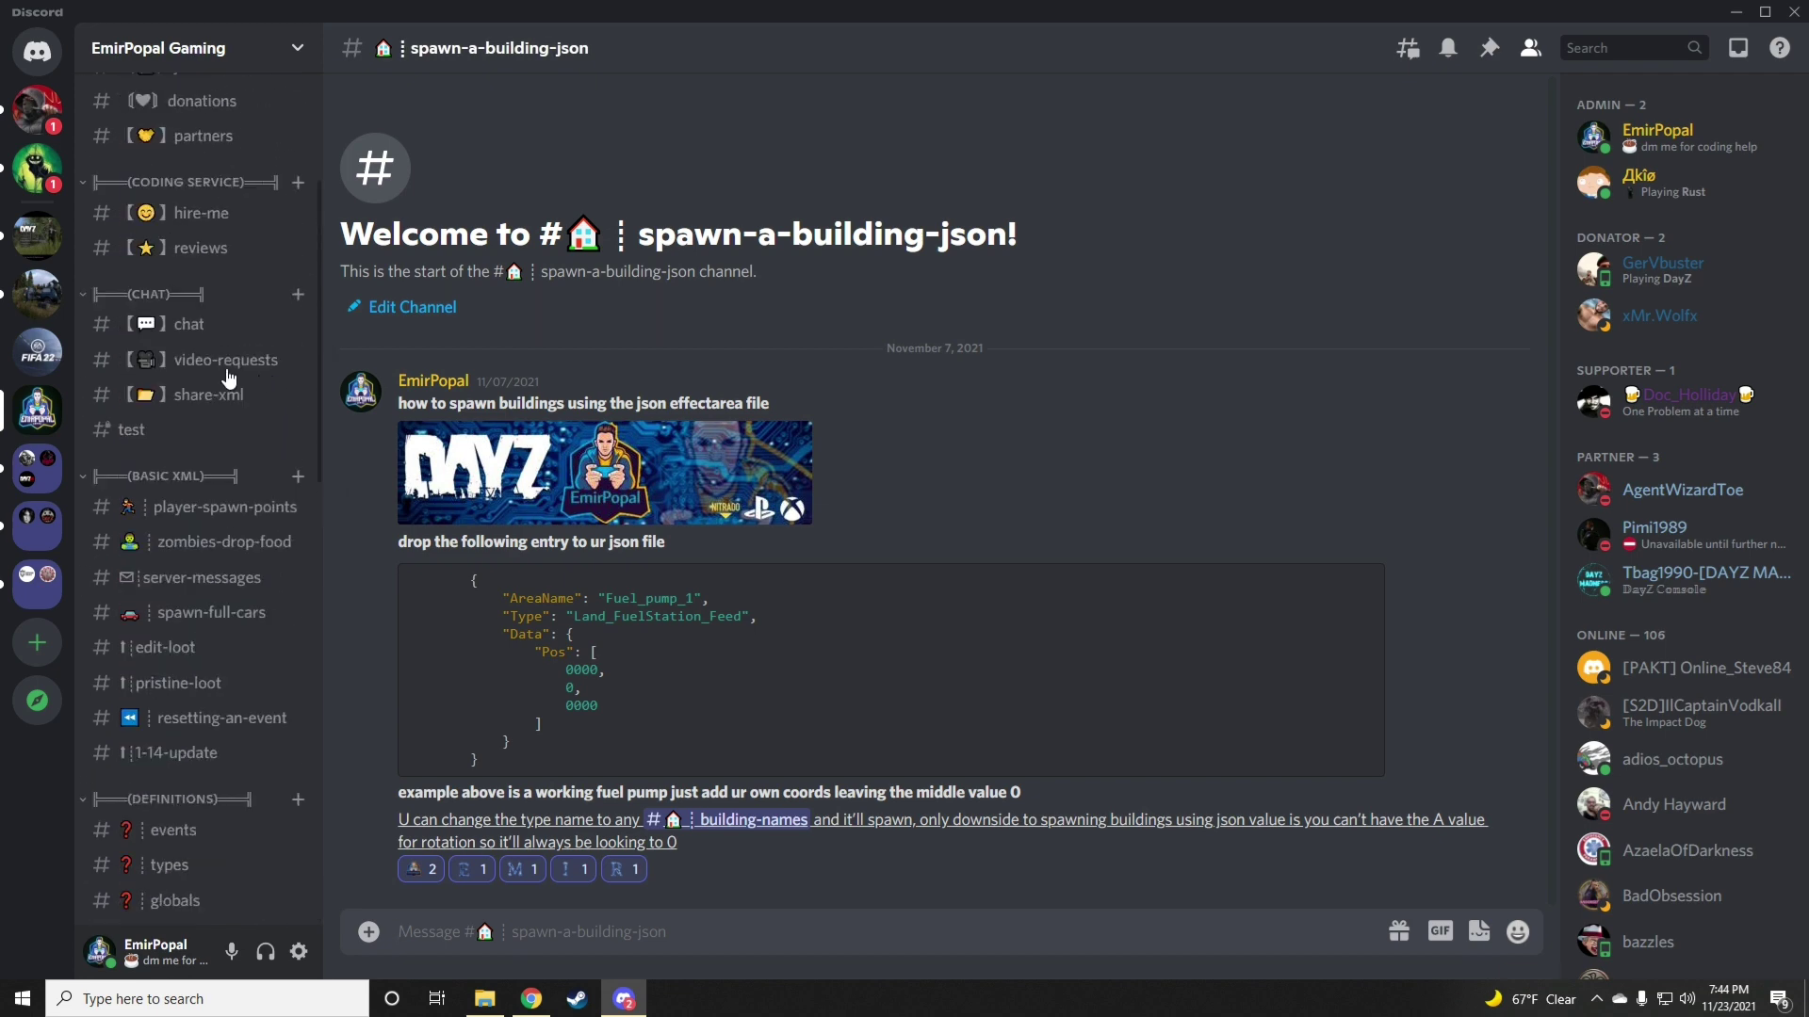
- Look through the Discord server's chat, announcements, youtube and donations channels
{"action": "left_click", "coordinate": [202, 325]}
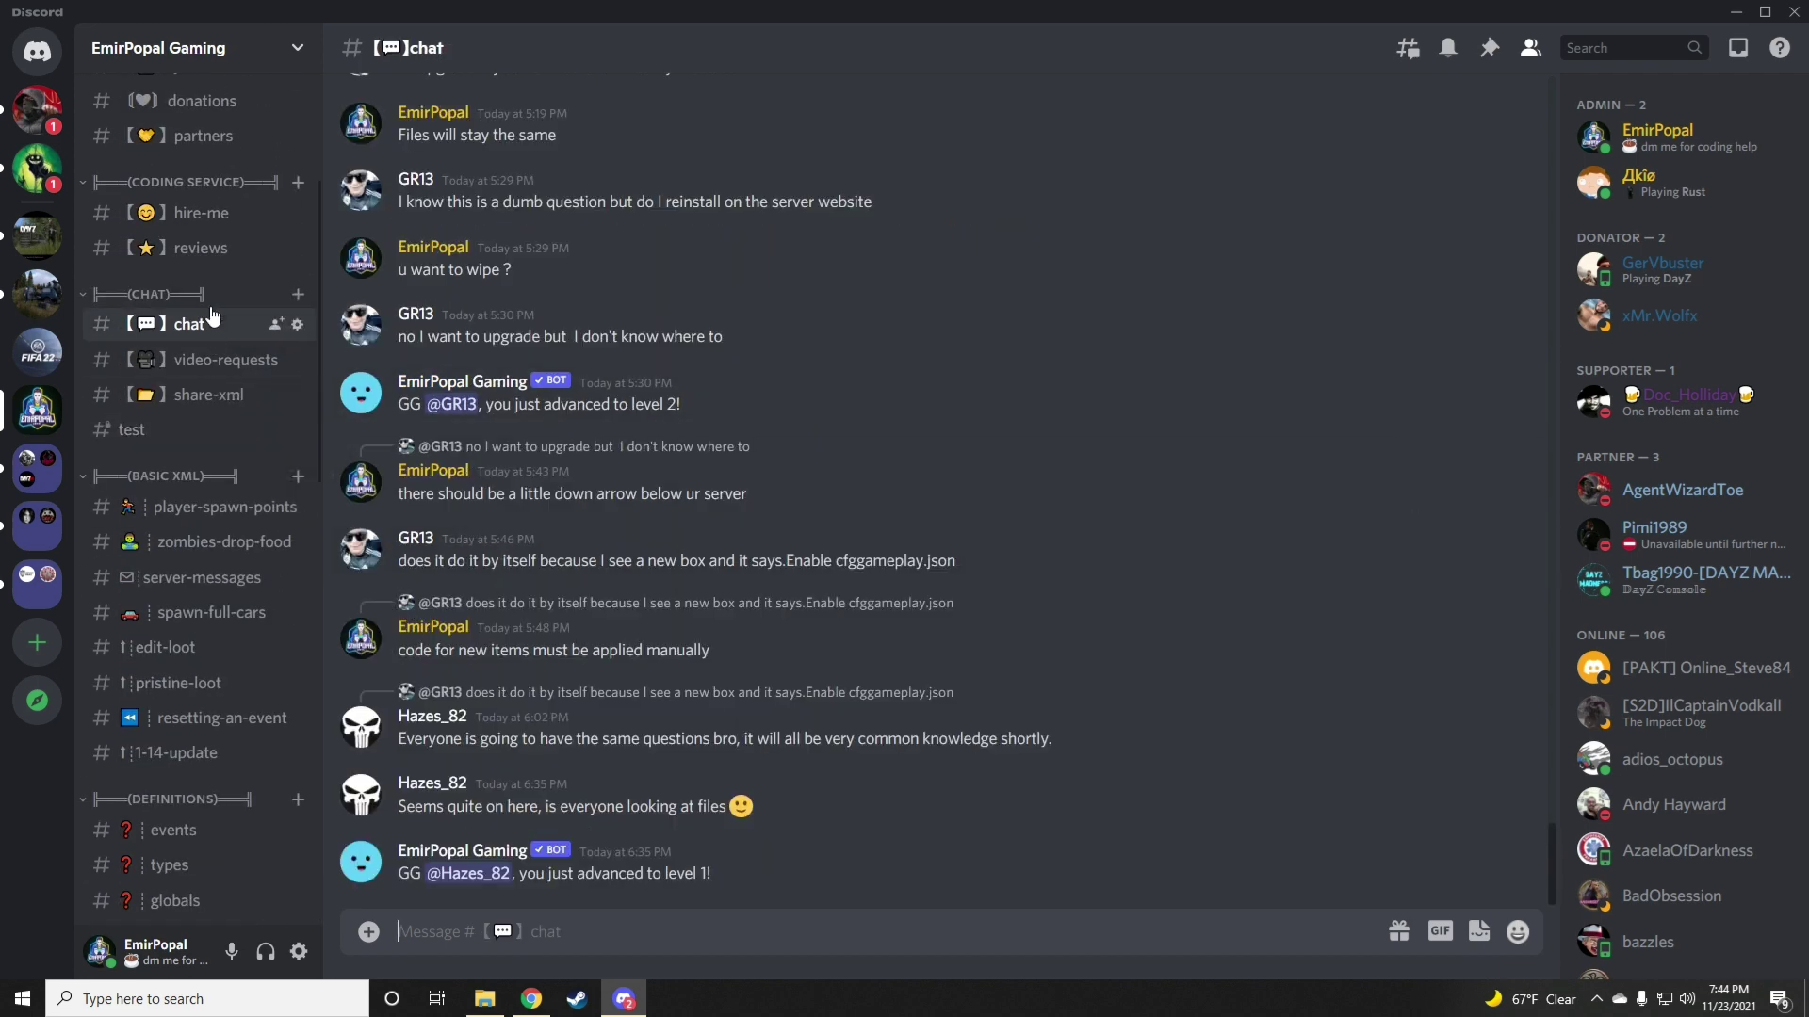
{"action": "left_click", "coordinate": [215, 104]}
{"action": "scroll", "coordinate": [217, 188], "scroll_direction": "up", "scroll_amount": 3}
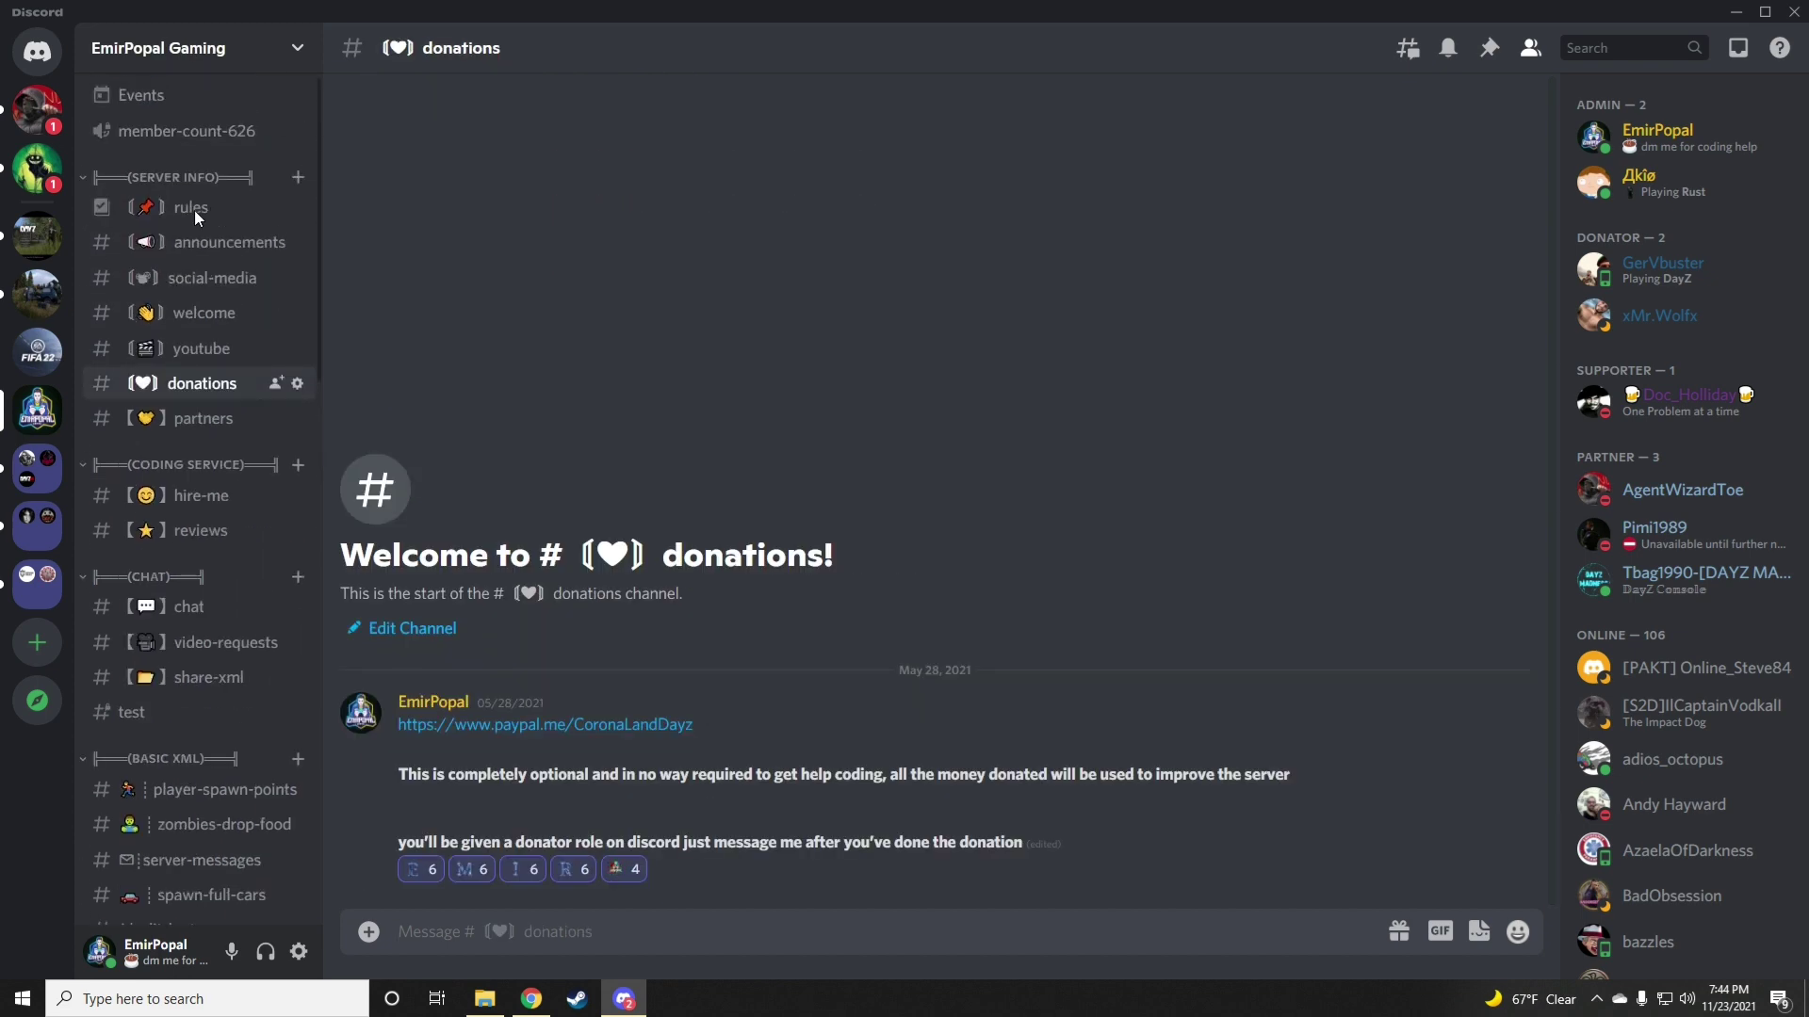
{"action": "left_click", "coordinate": [194, 280]}
{"action": "left_click", "coordinate": [196, 241]}
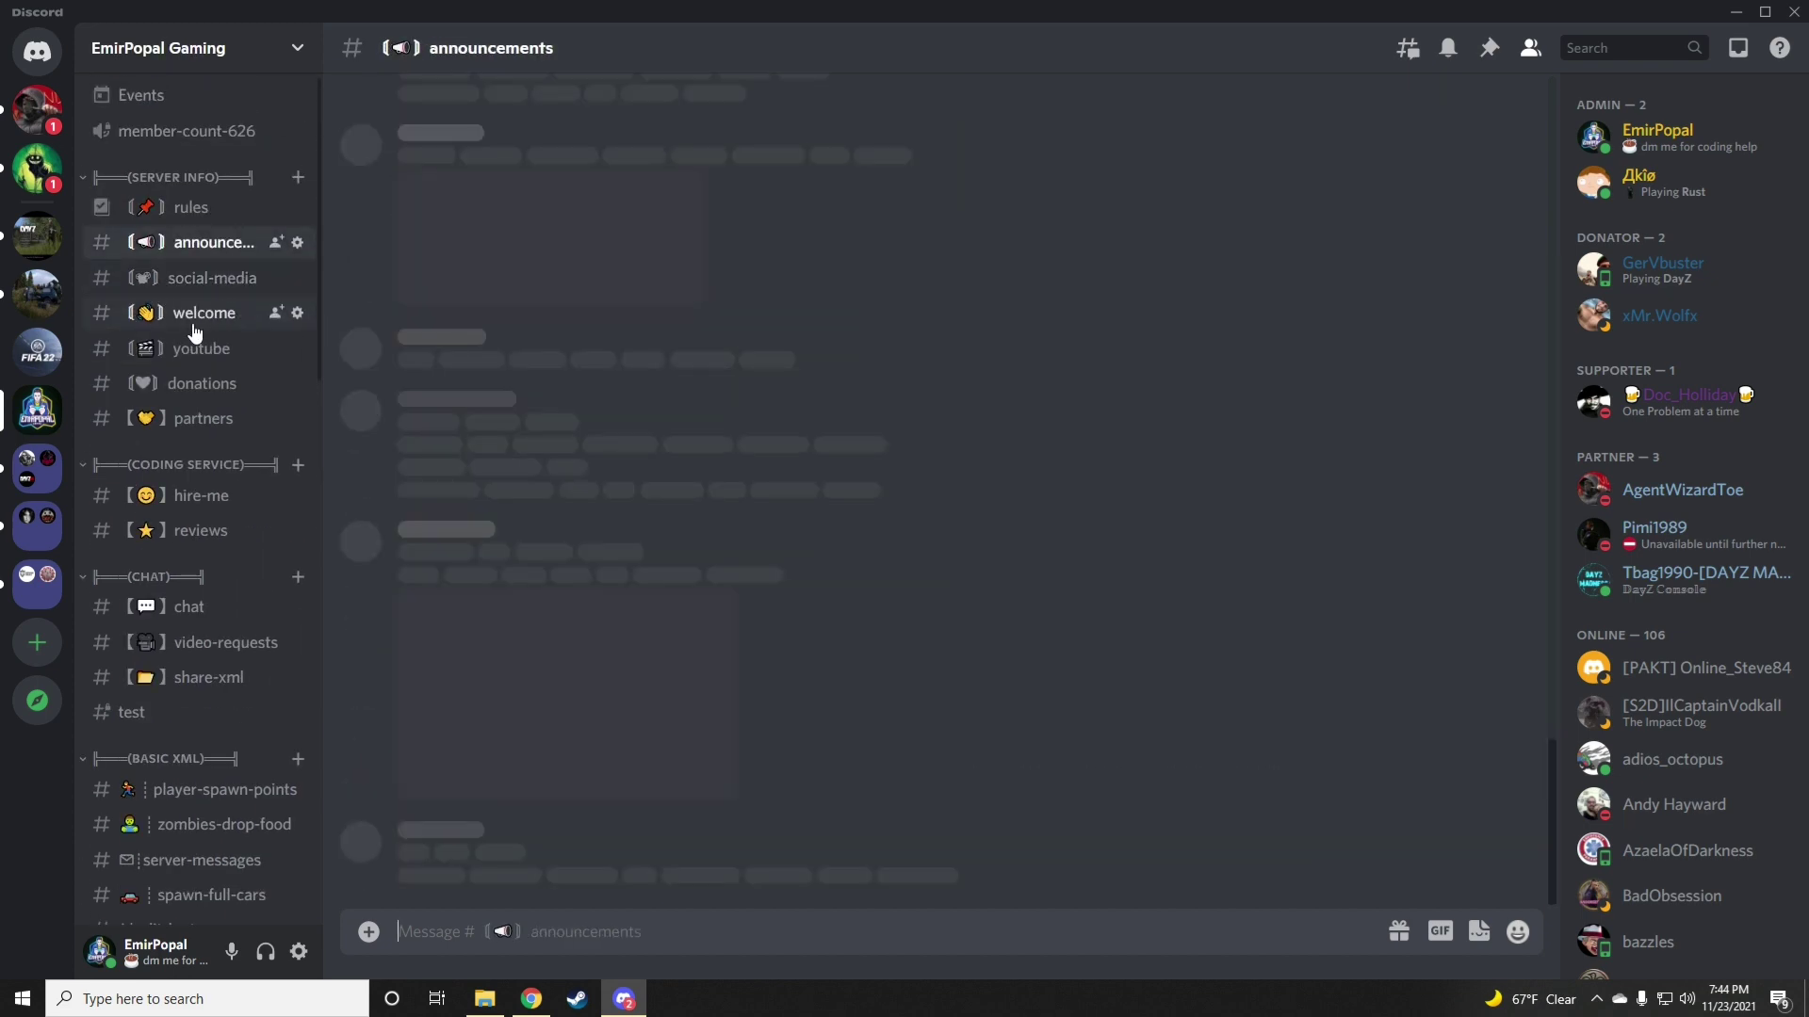
{"action": "left_click", "coordinate": [200, 315]}
{"action": "left_click", "coordinate": [202, 350]}
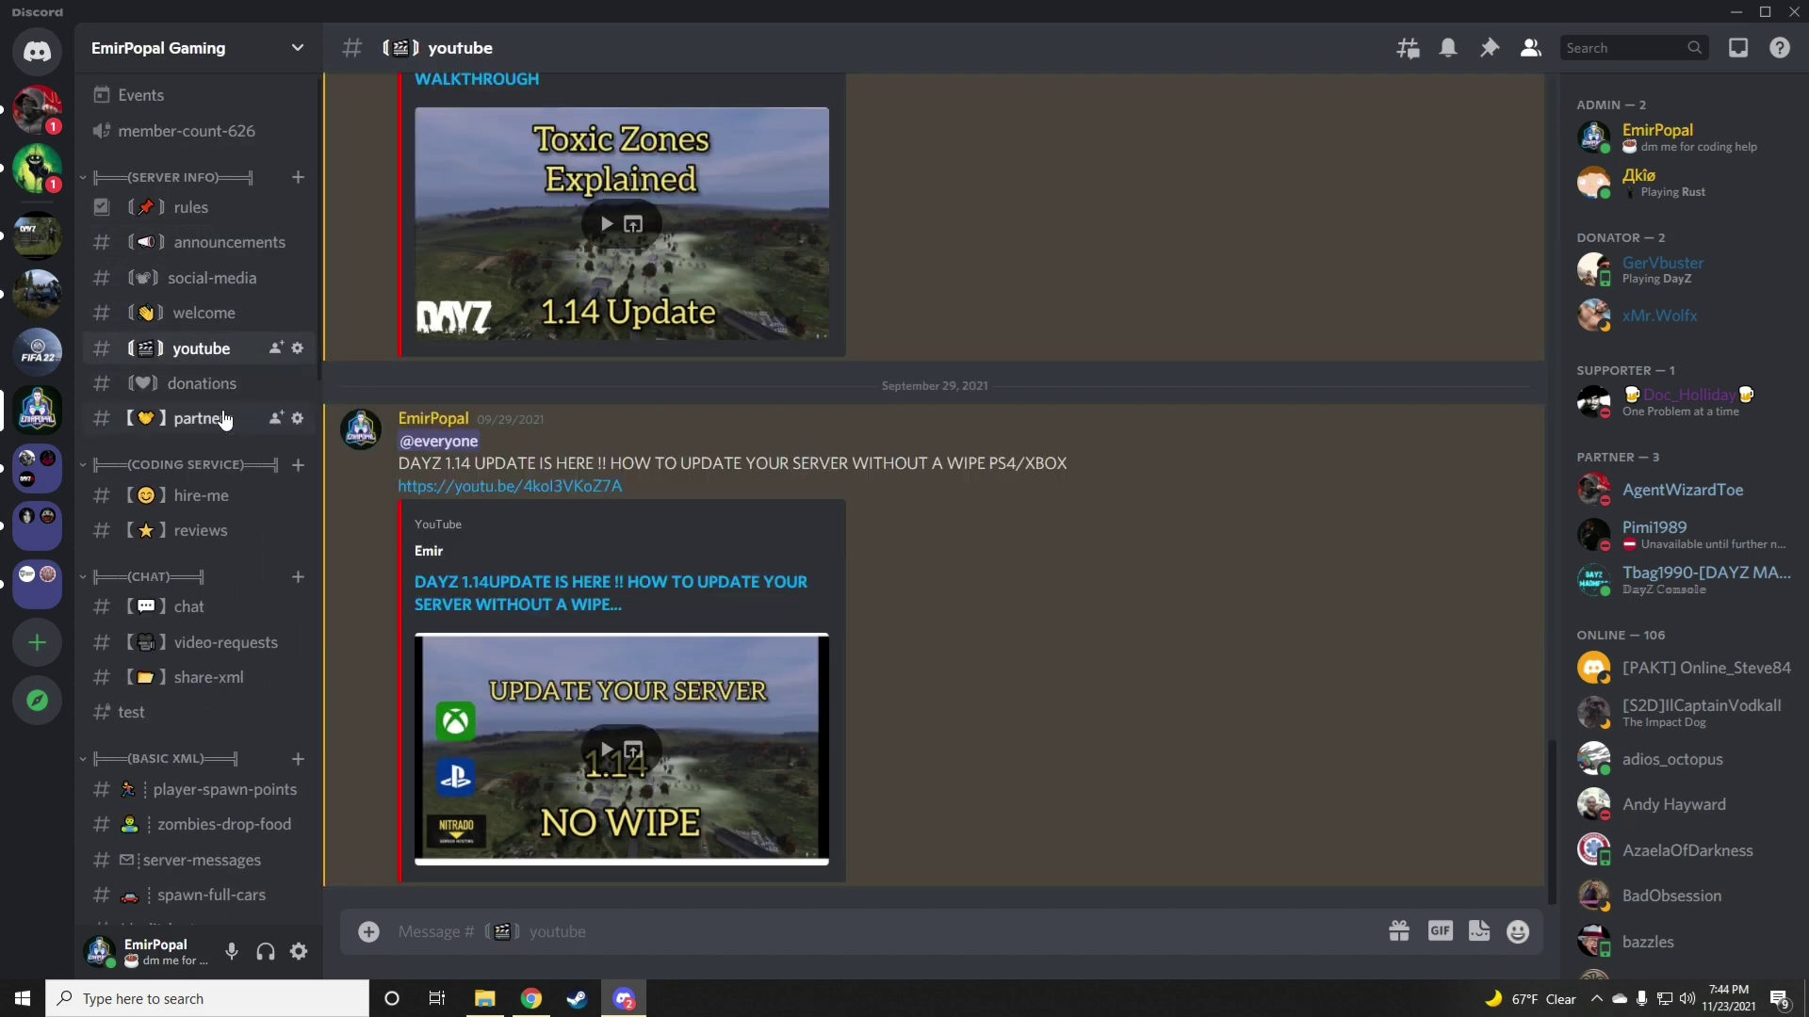
{"action": "left_click", "coordinate": [208, 391]}
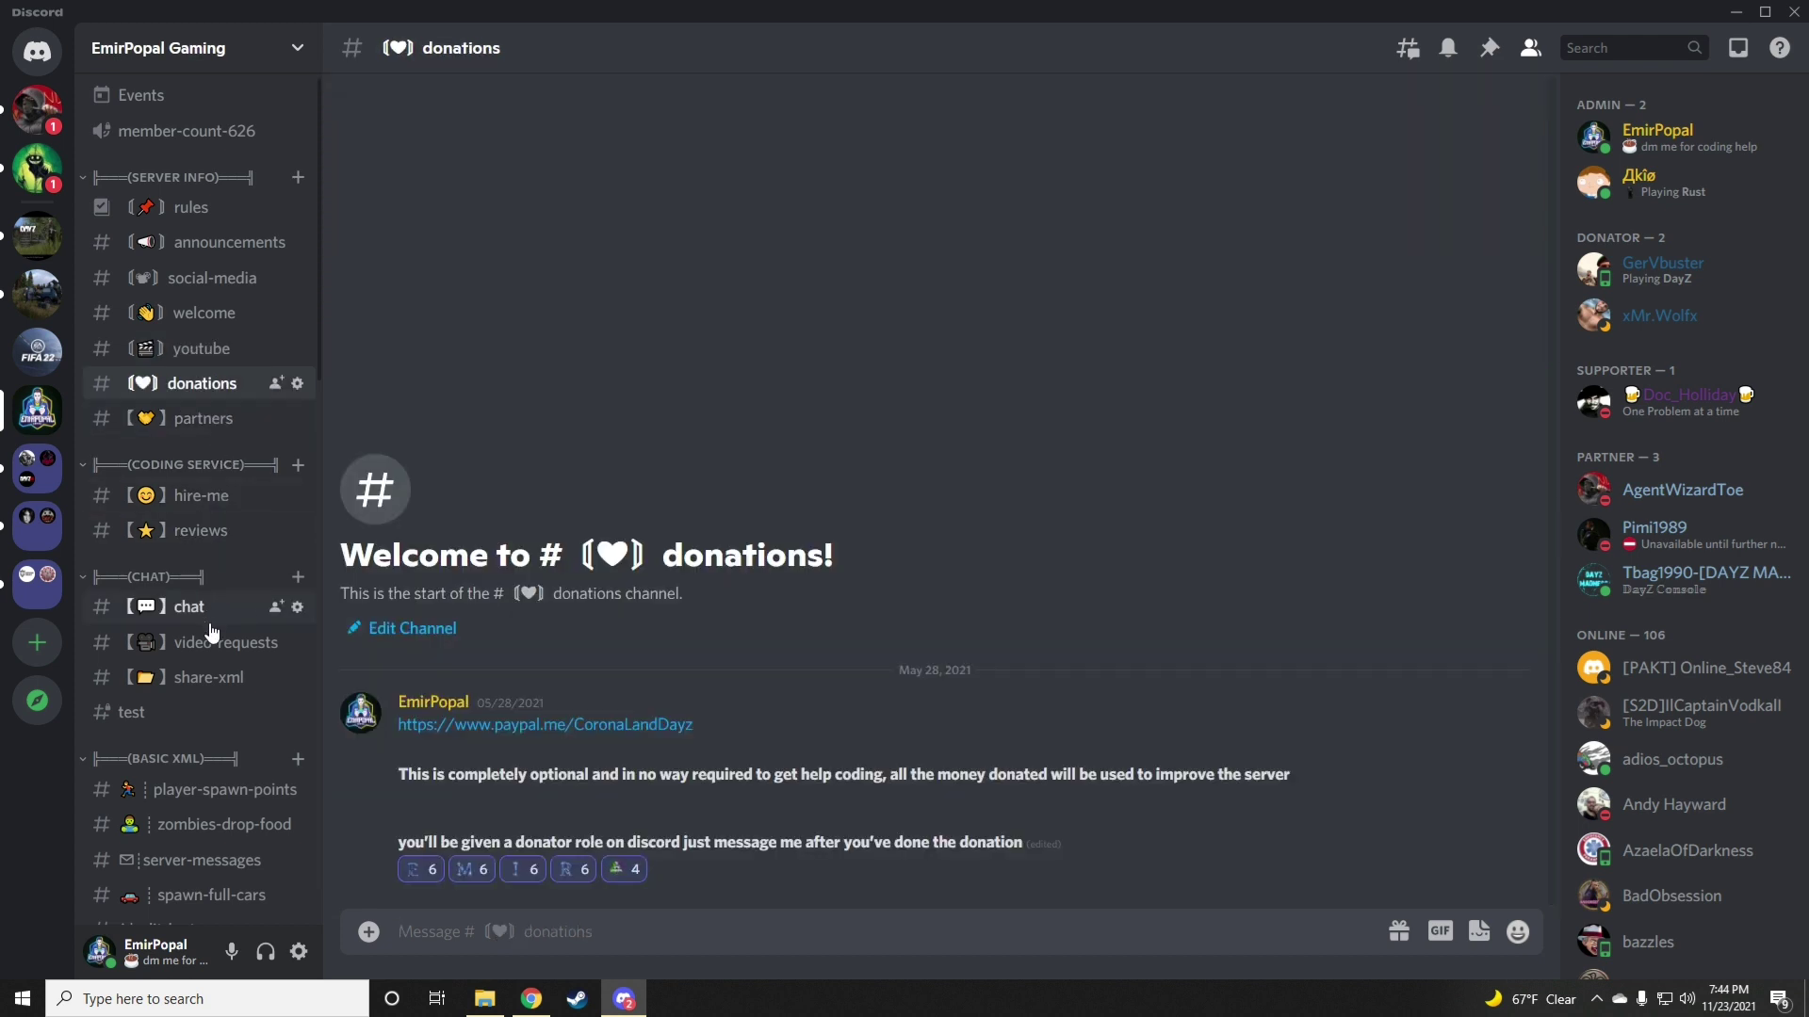
- Return to Chrome, save the changes to cfggameplay.json and dismiss the finished download's bar
{"action": "left_click", "coordinate": [531, 999]}
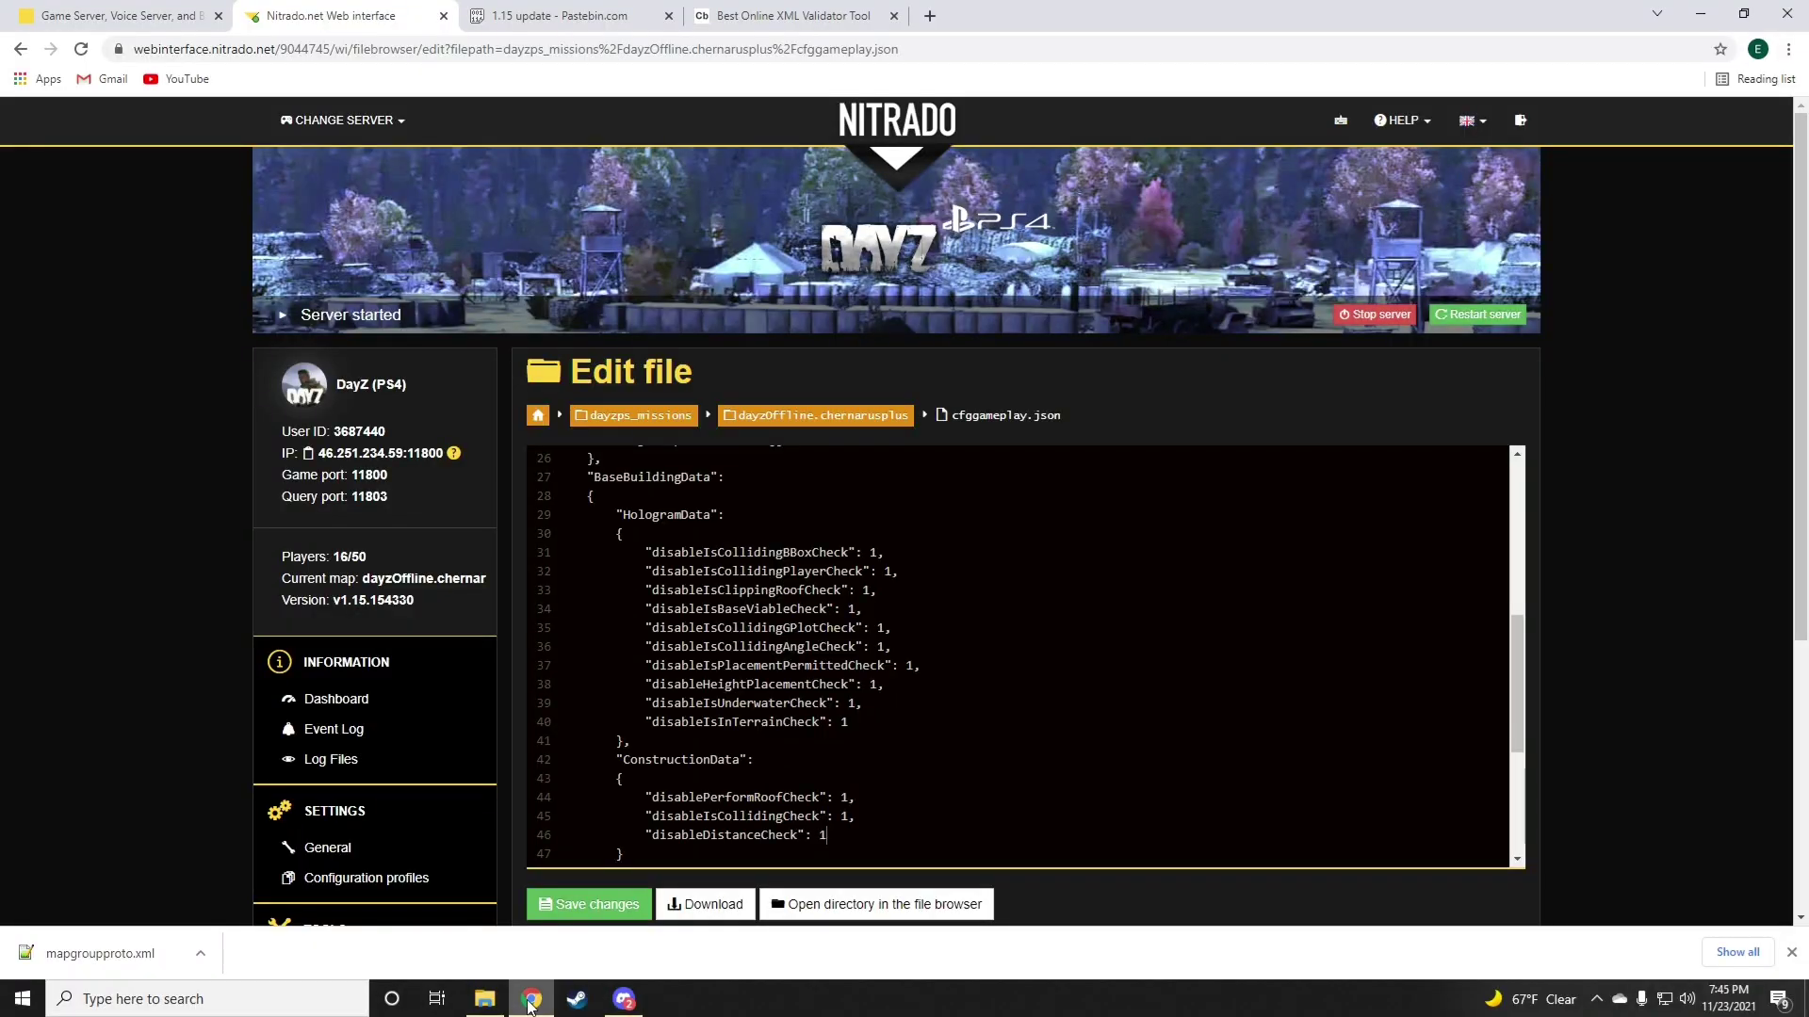
{"action": "left_click", "coordinate": [603, 905]}
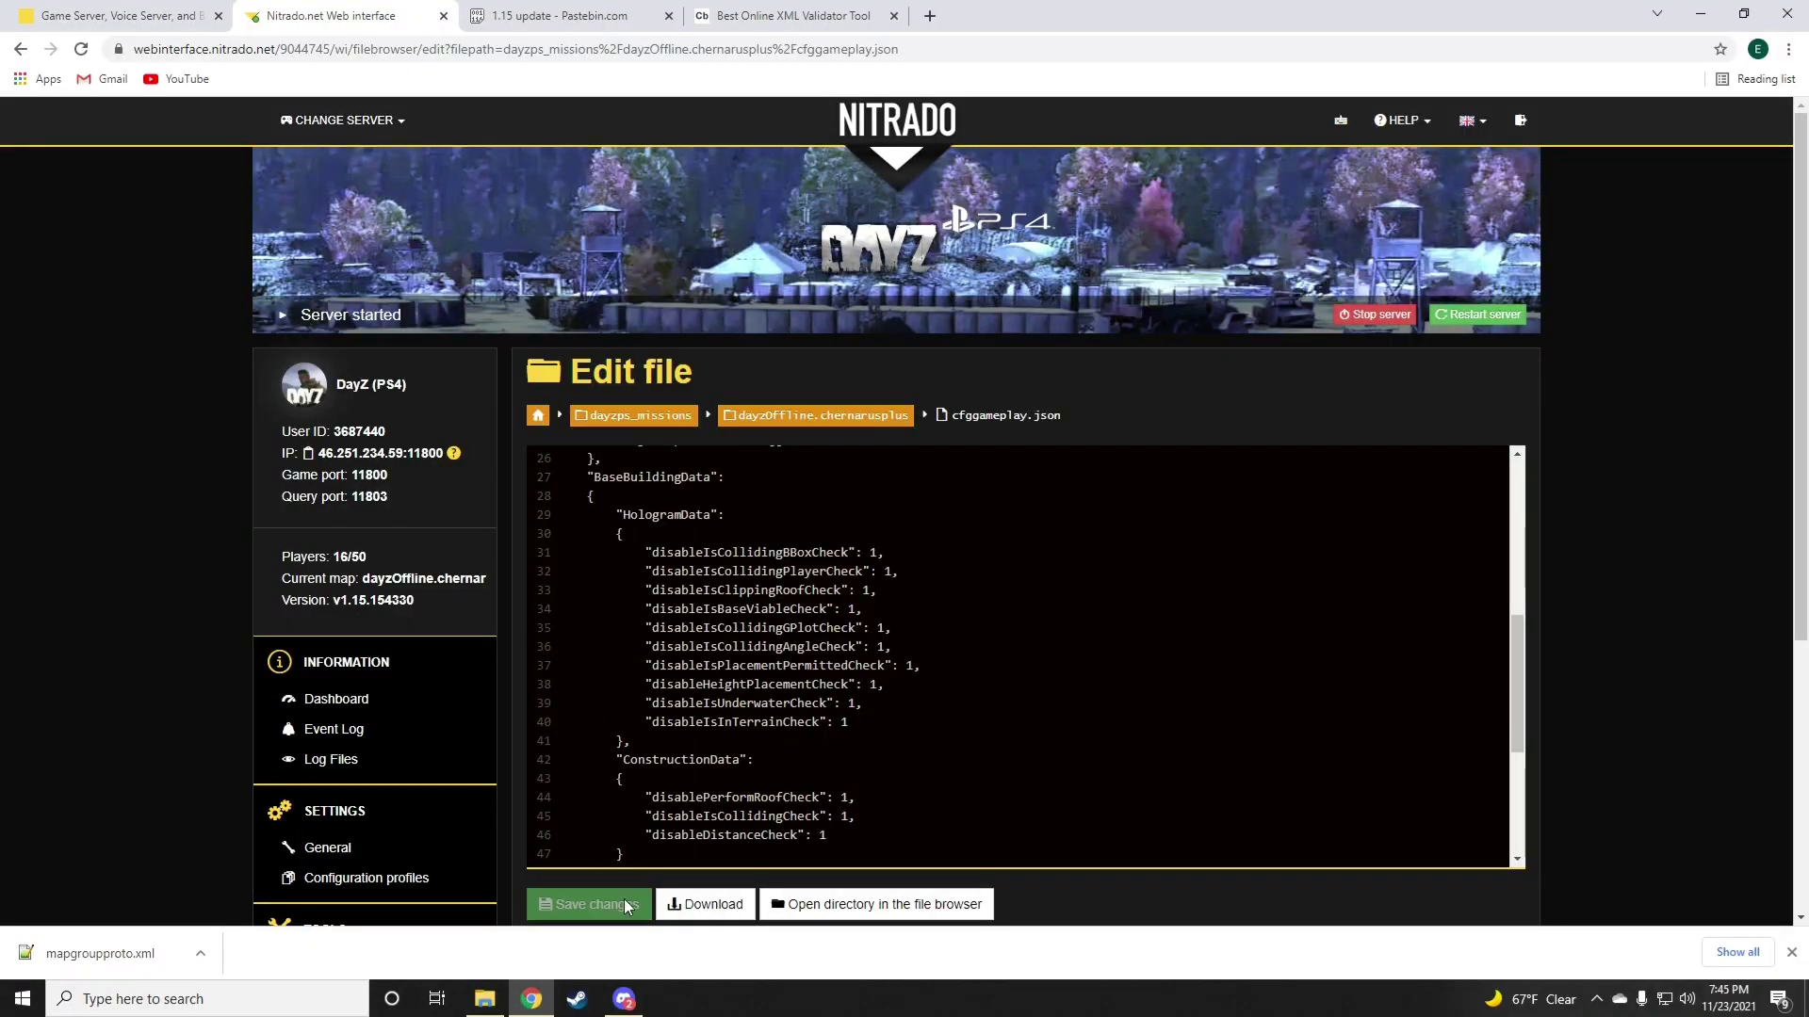
{"action": "left_click", "coordinate": [1775, 855]}
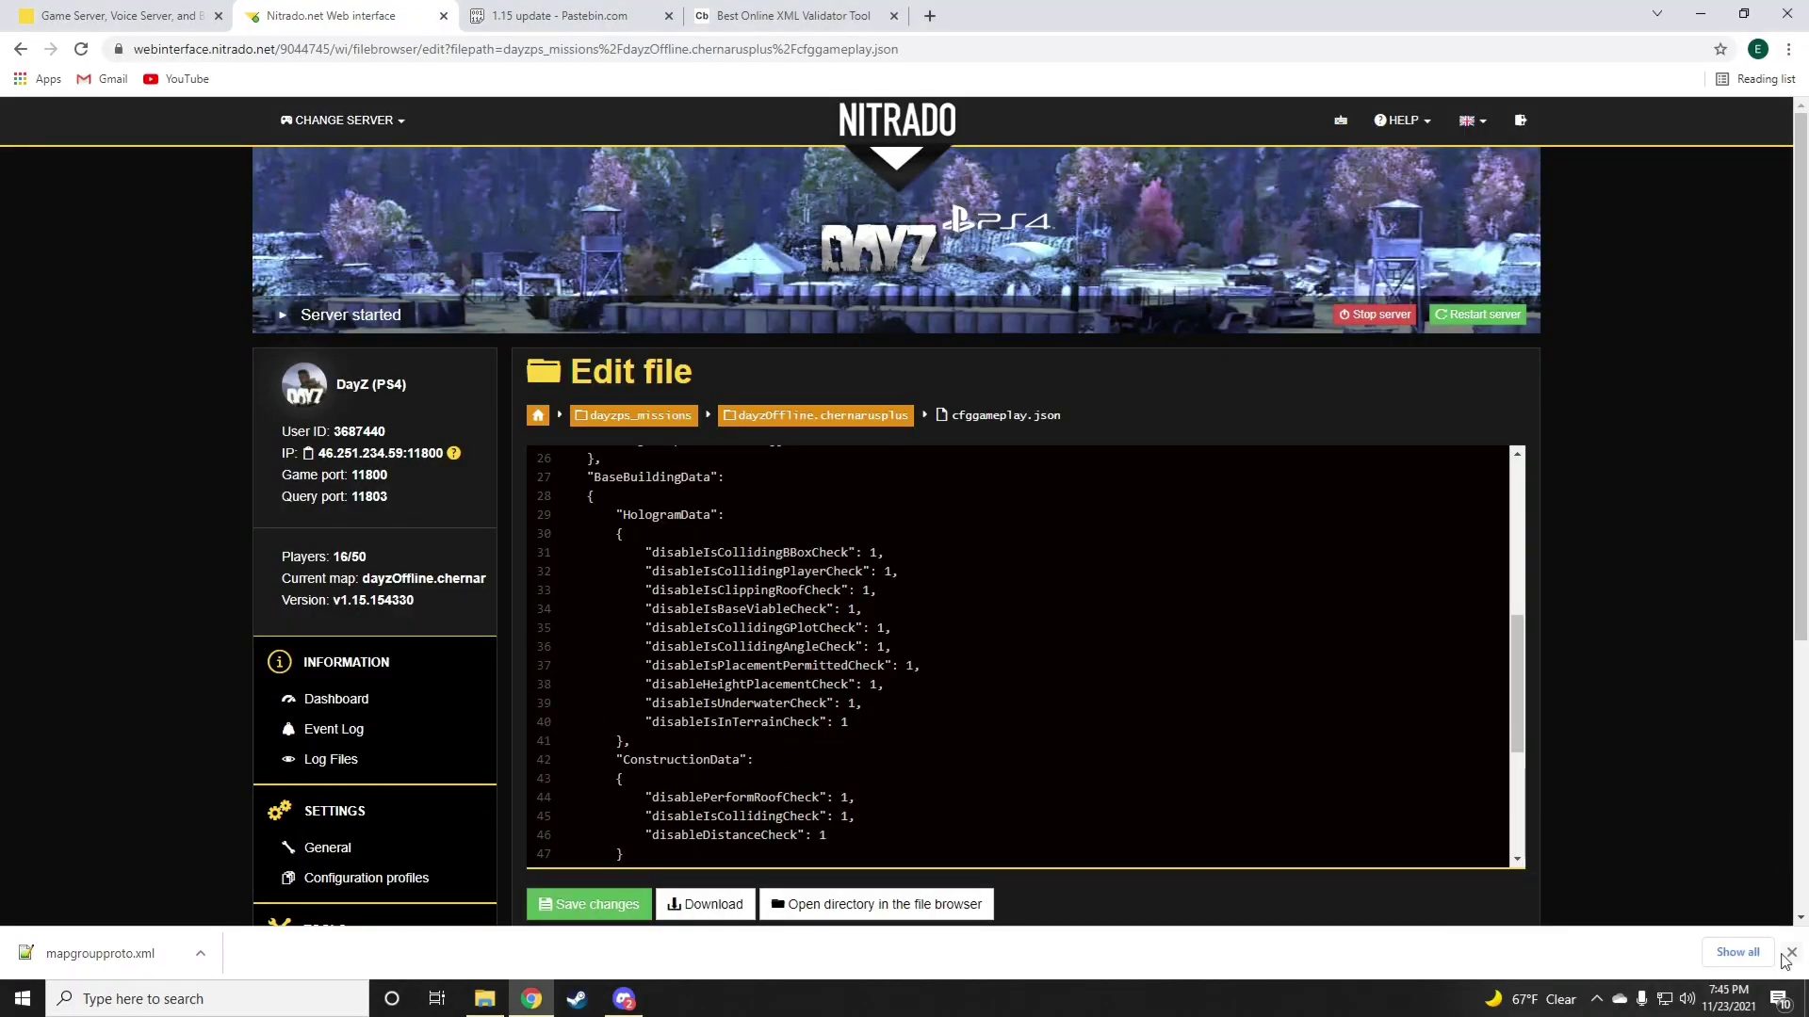
{"action": "left_click", "coordinate": [1790, 955]}
{"action": "scroll", "coordinate": [395, 711], "scroll_direction": "down", "scroll_amount": 1}
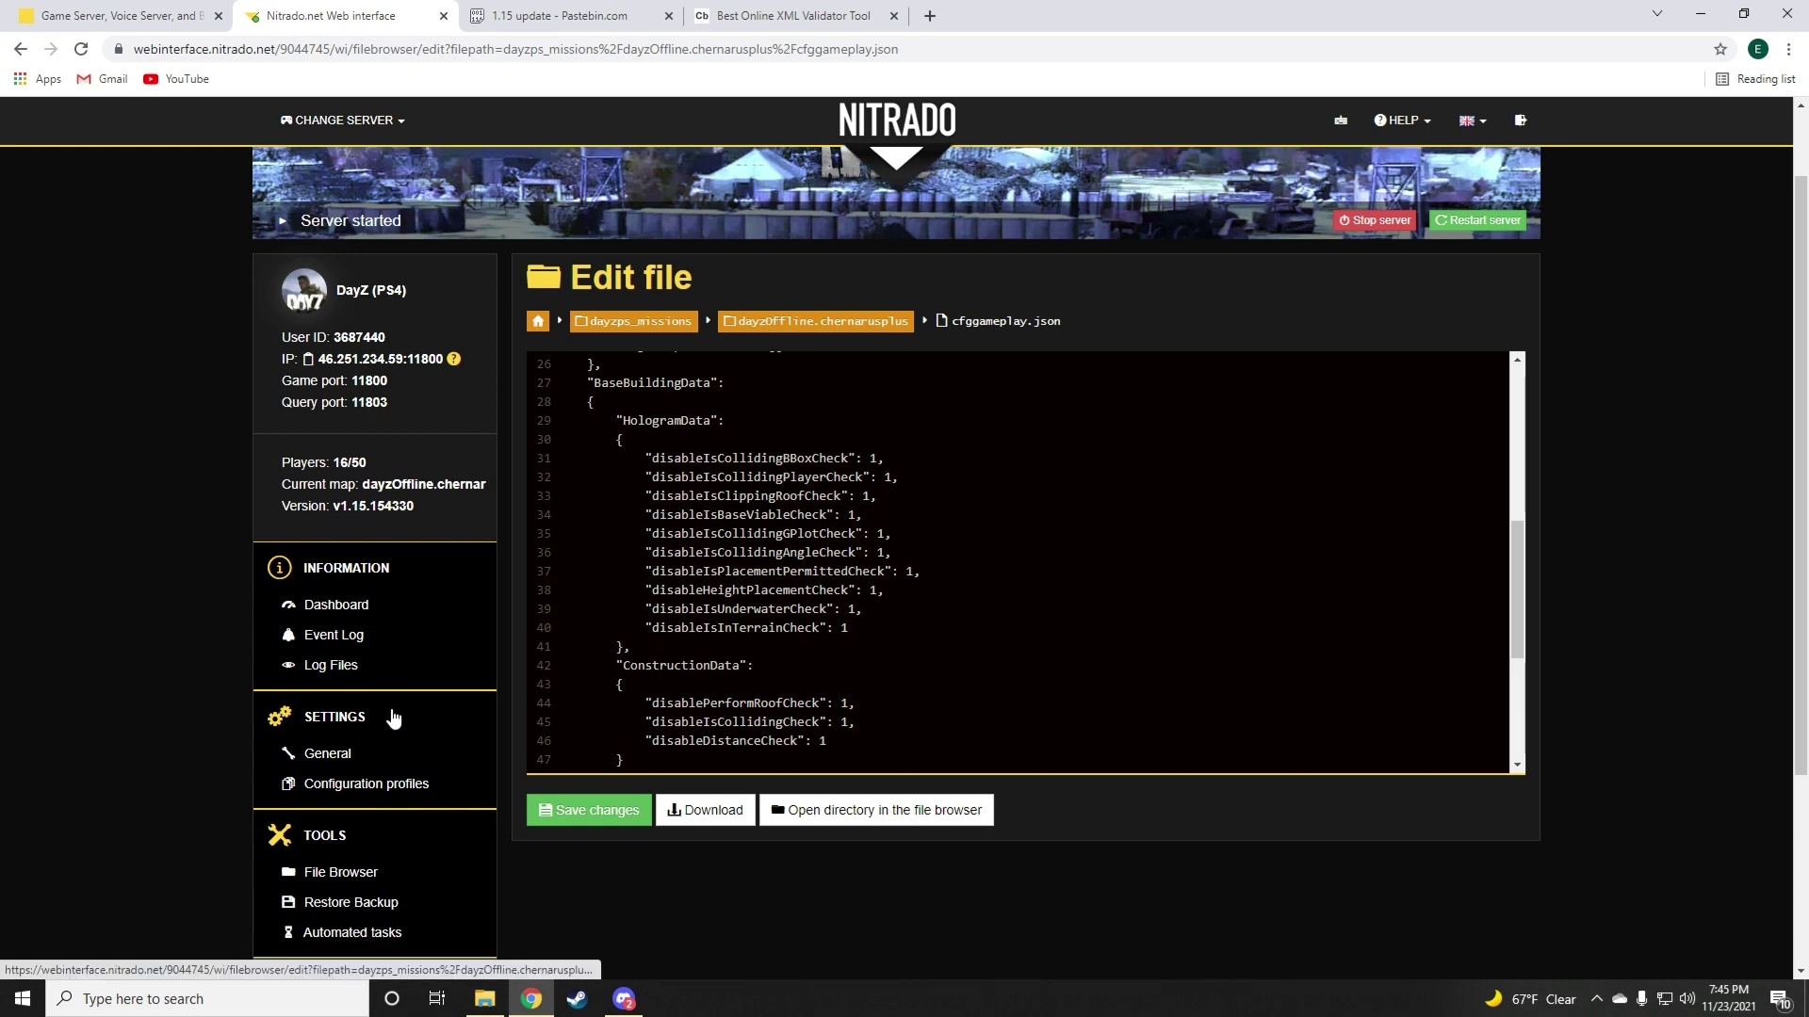